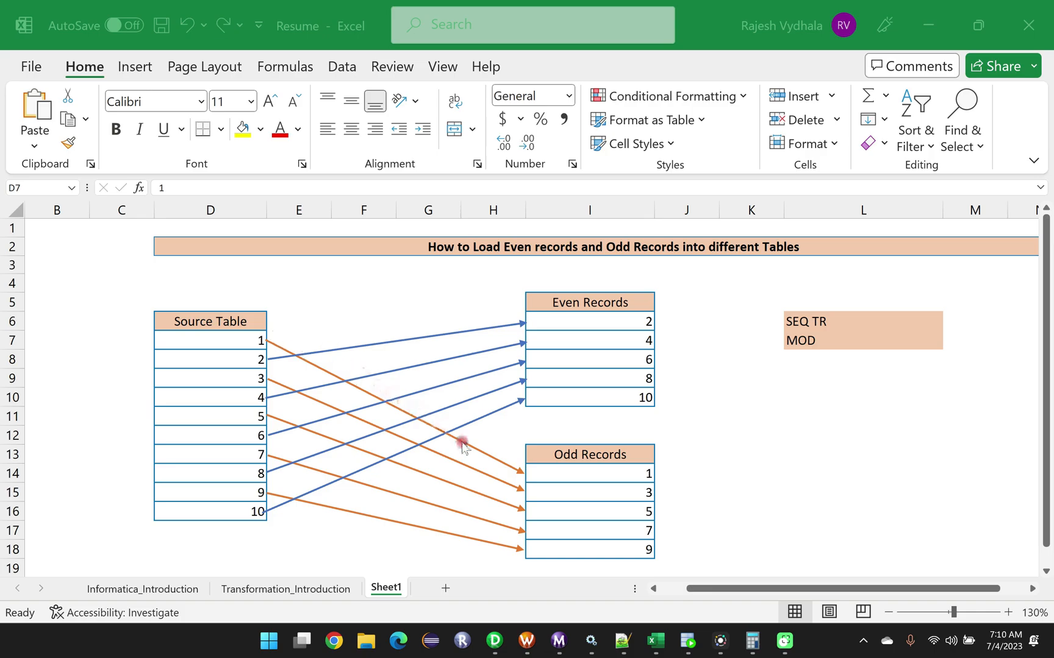
Switch to Oracle SQL Developer and examine the employees query and its result rows in the HR worksheet.
click(688, 640)
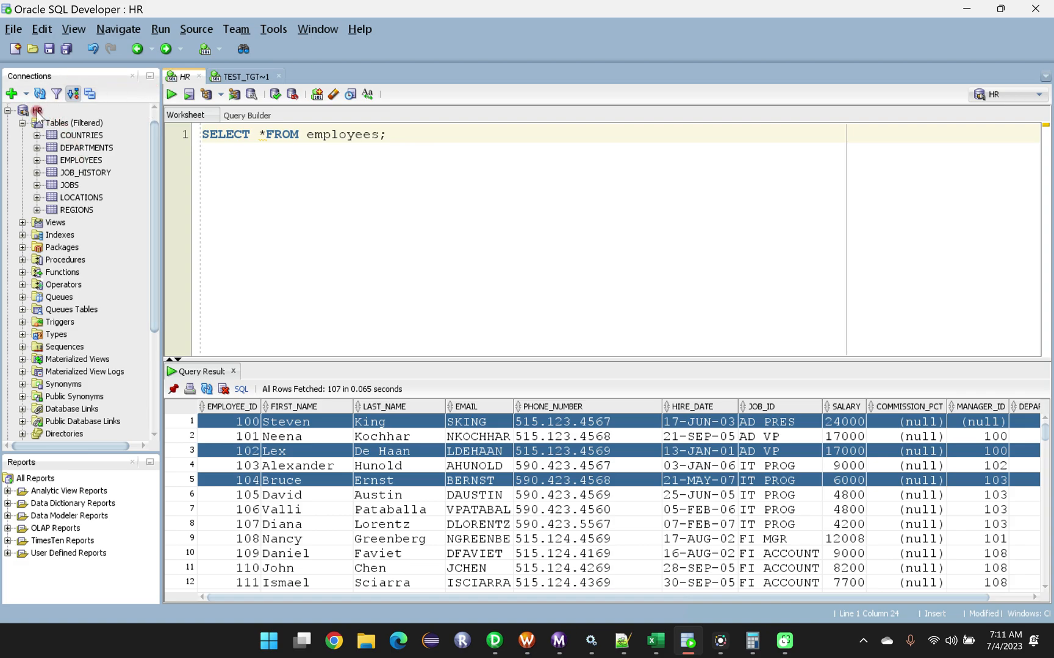
drag(308, 134, 378, 136)
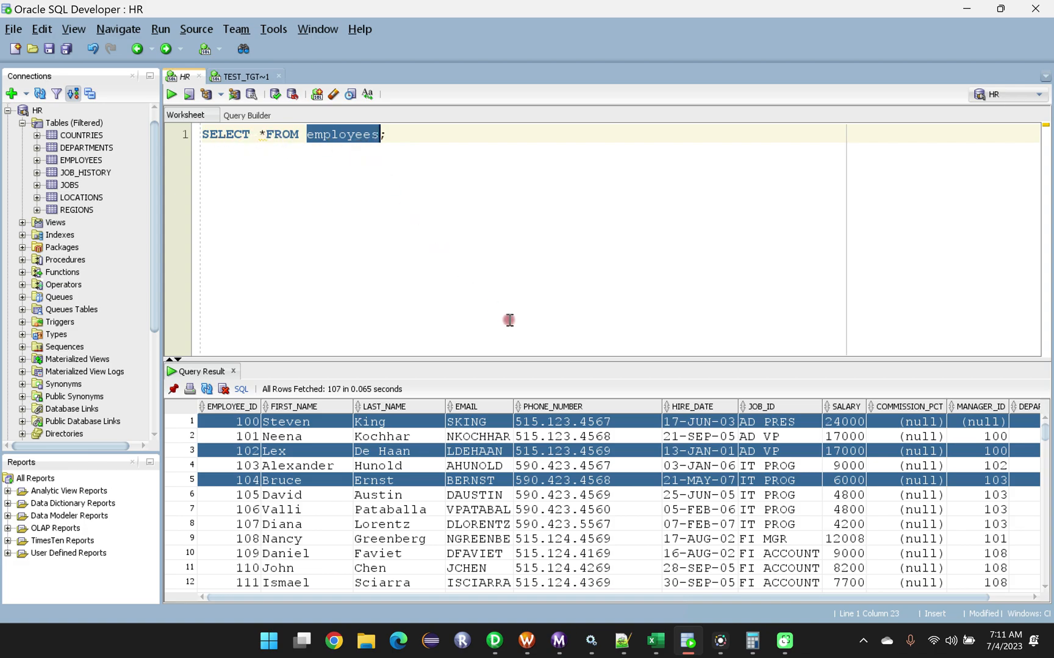
drag(525, 347, 530, 194)
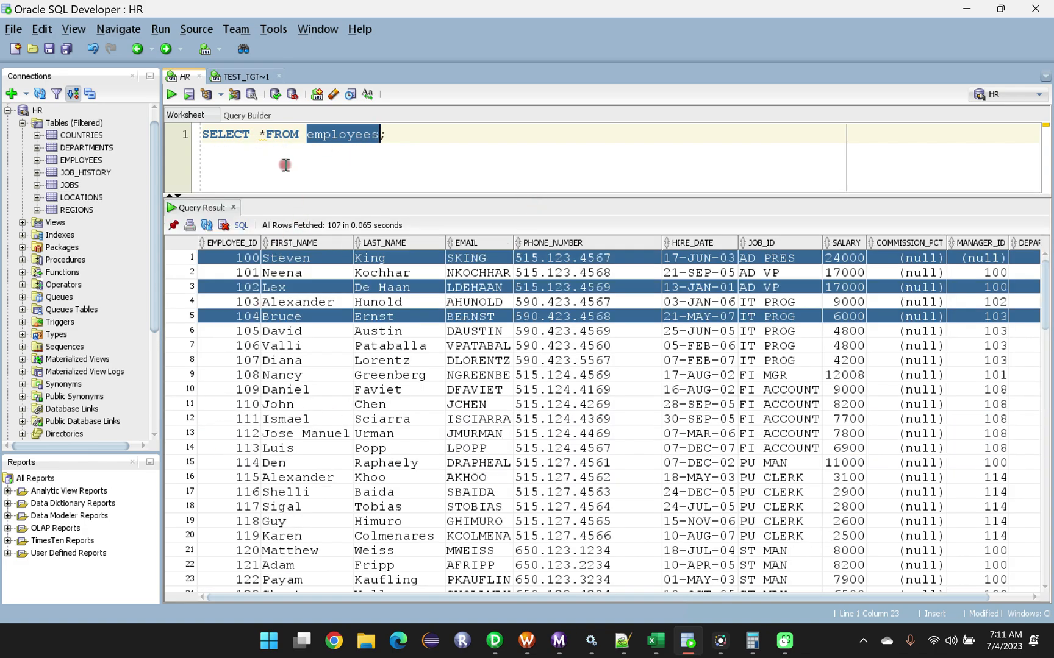
click(385, 134)
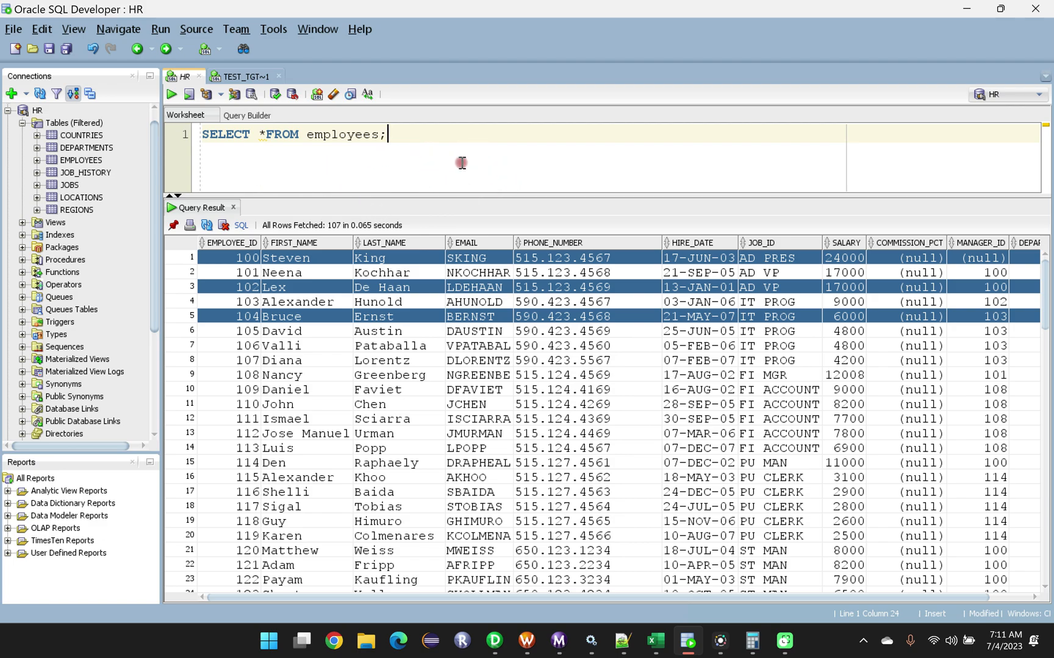
drag(482, 196, 490, 352)
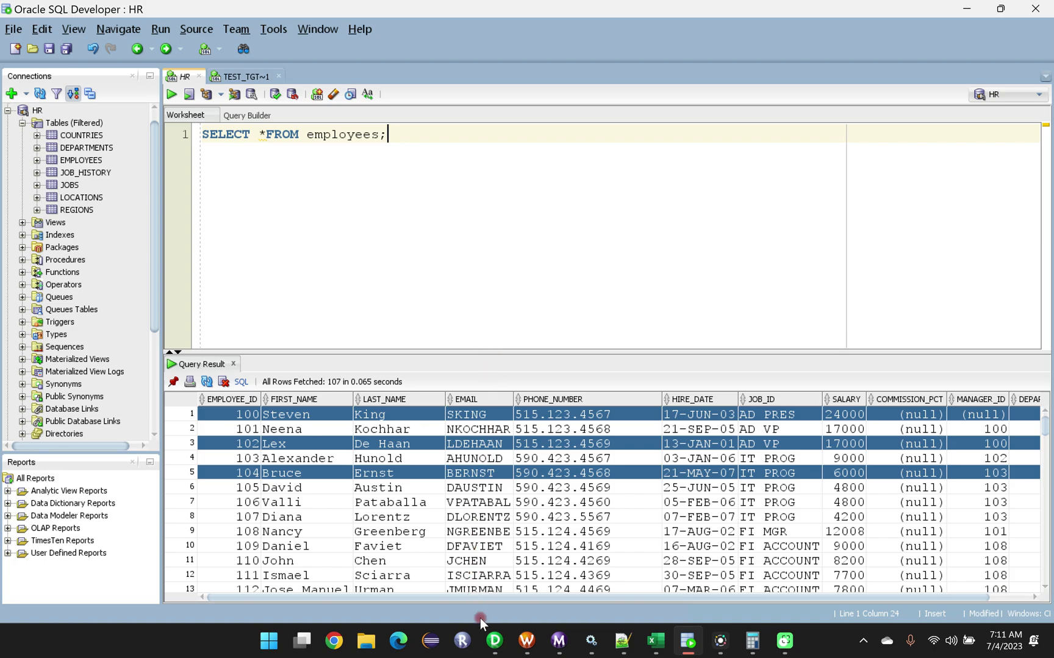
Switch to Informatica PowerCenter Designer and start importing a source definition from a database into the INFA_SCENARIOS folder.
click(492, 646)
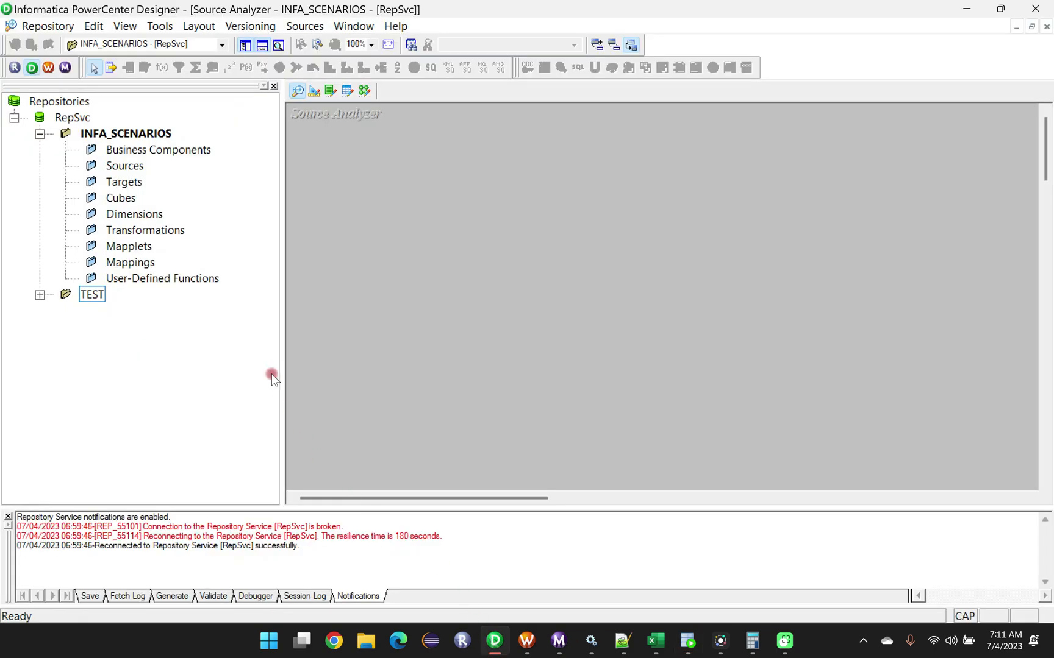
click(122, 166)
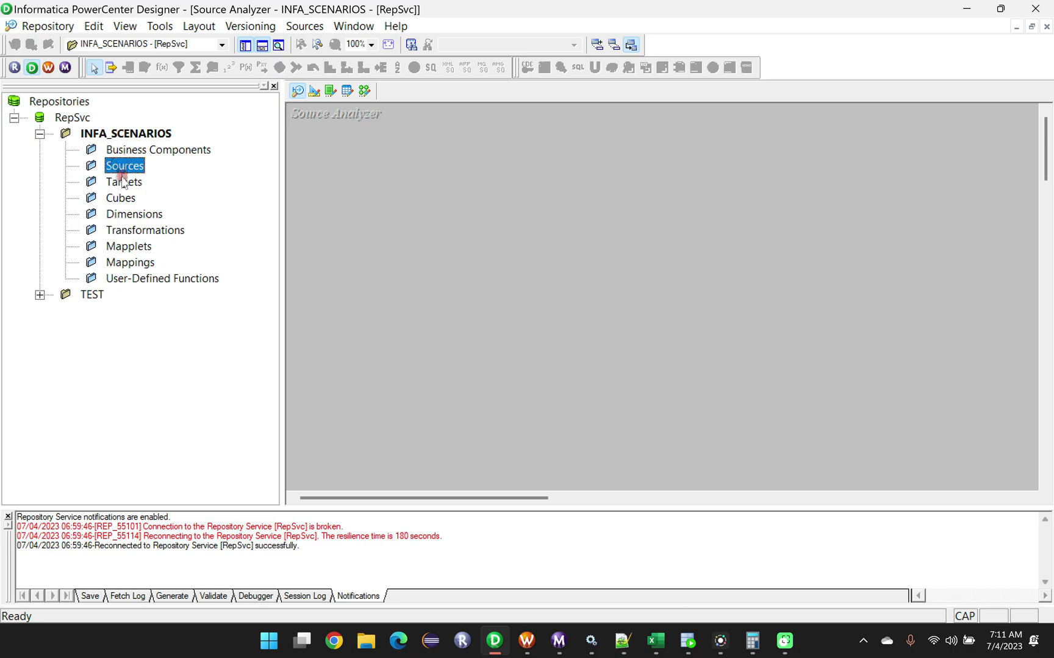
click(124, 181)
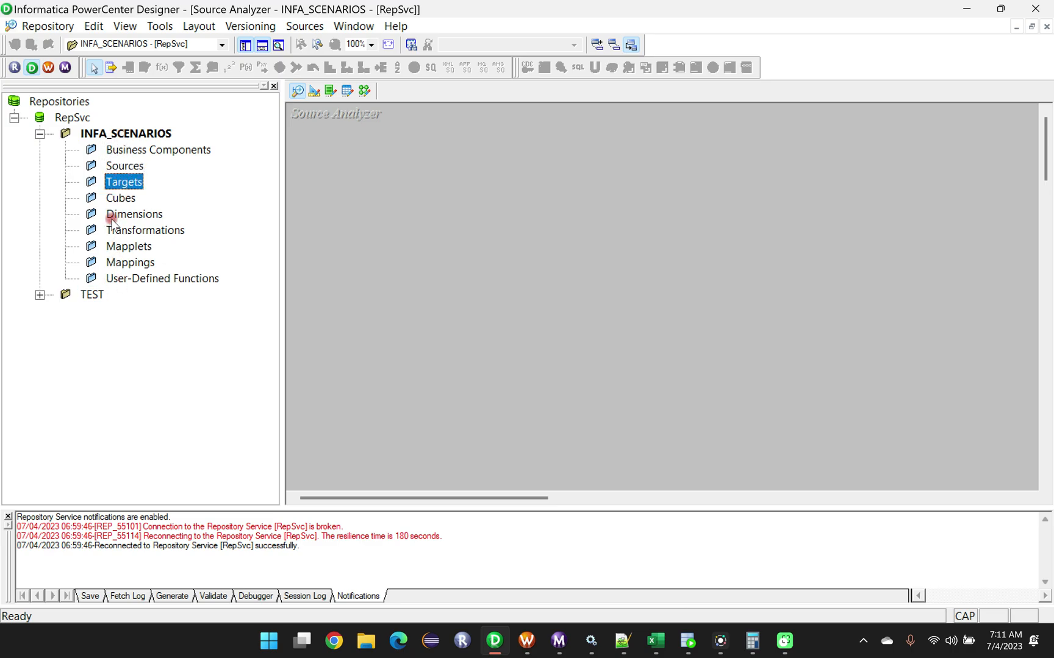
click(119, 166)
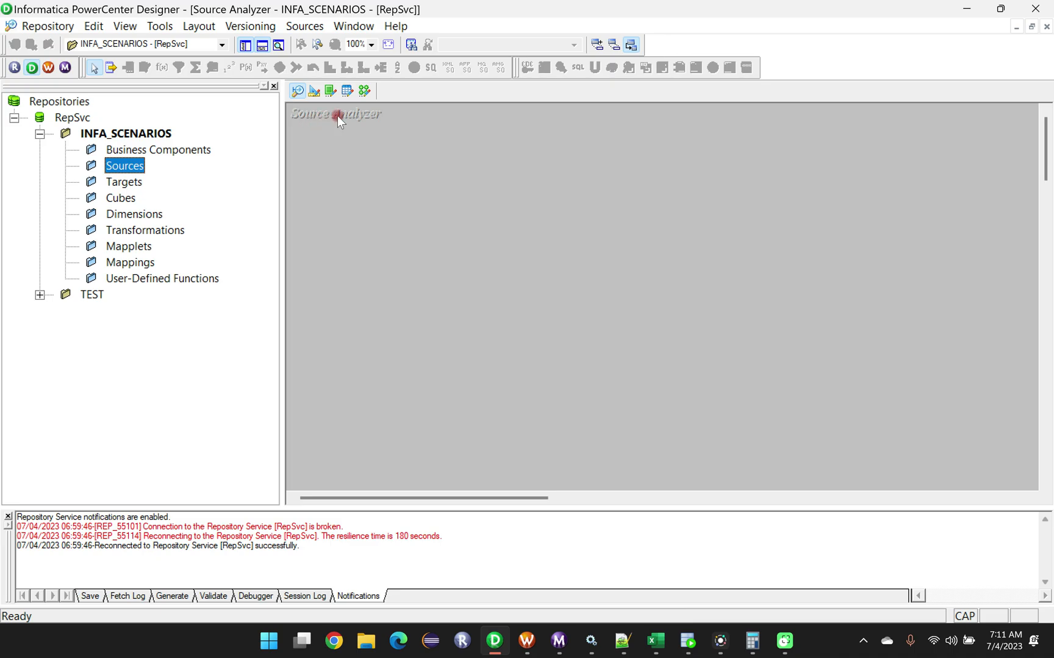
click(302, 28)
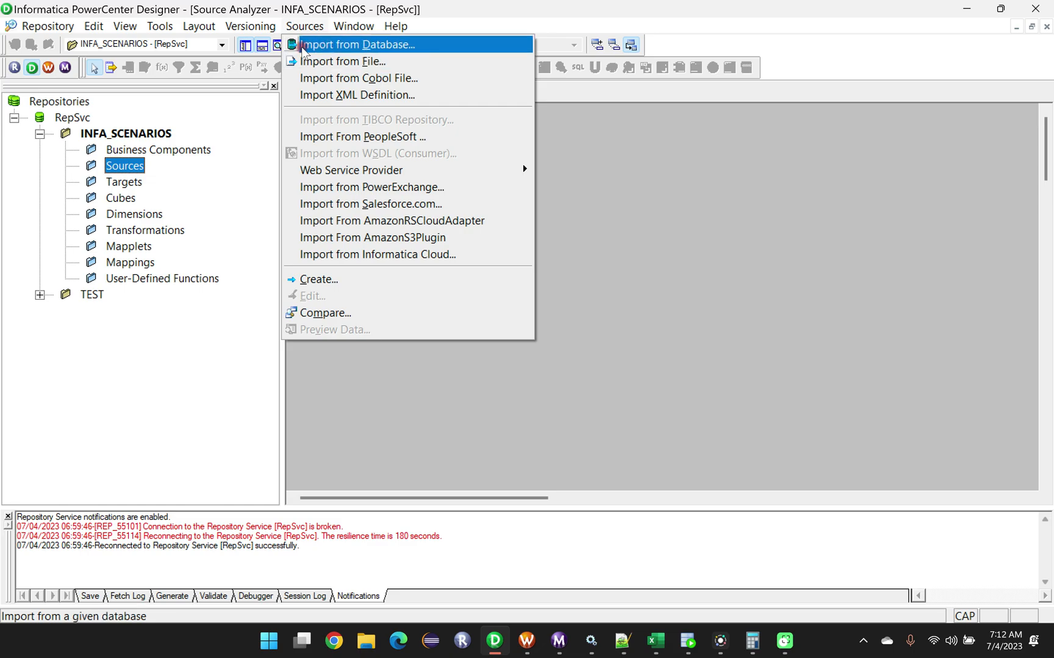
click(333, 49)
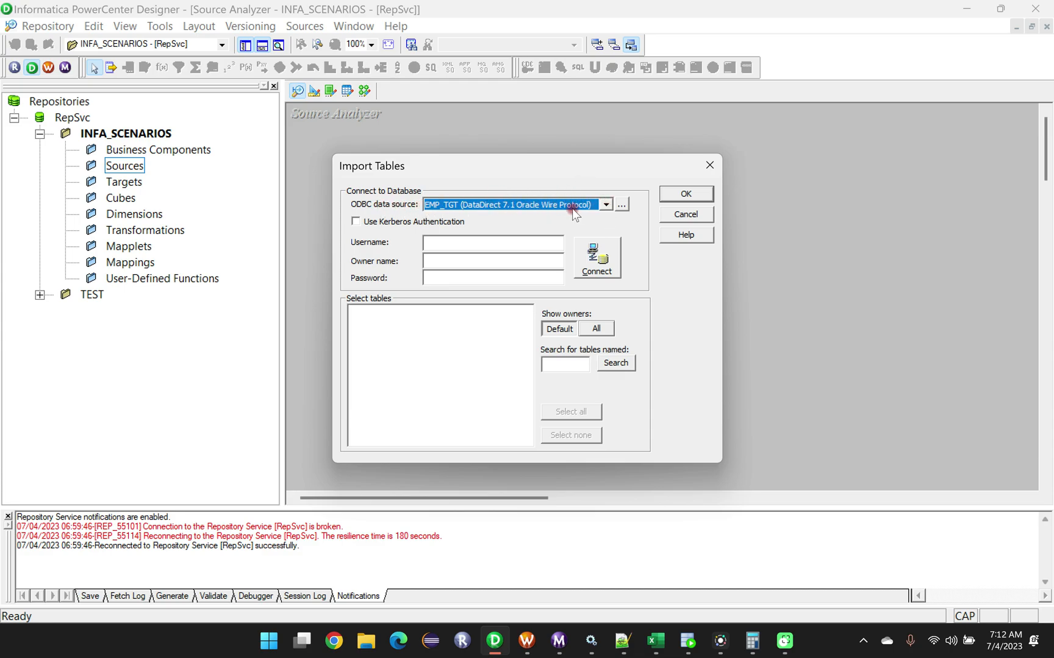
Check the HR connection in Oracle SQL Developer and choose HR (DataDirect 7.1 Oracle Wire Protocol) as the import's ODBC data source in PowerCenter Designer.
click(688, 641)
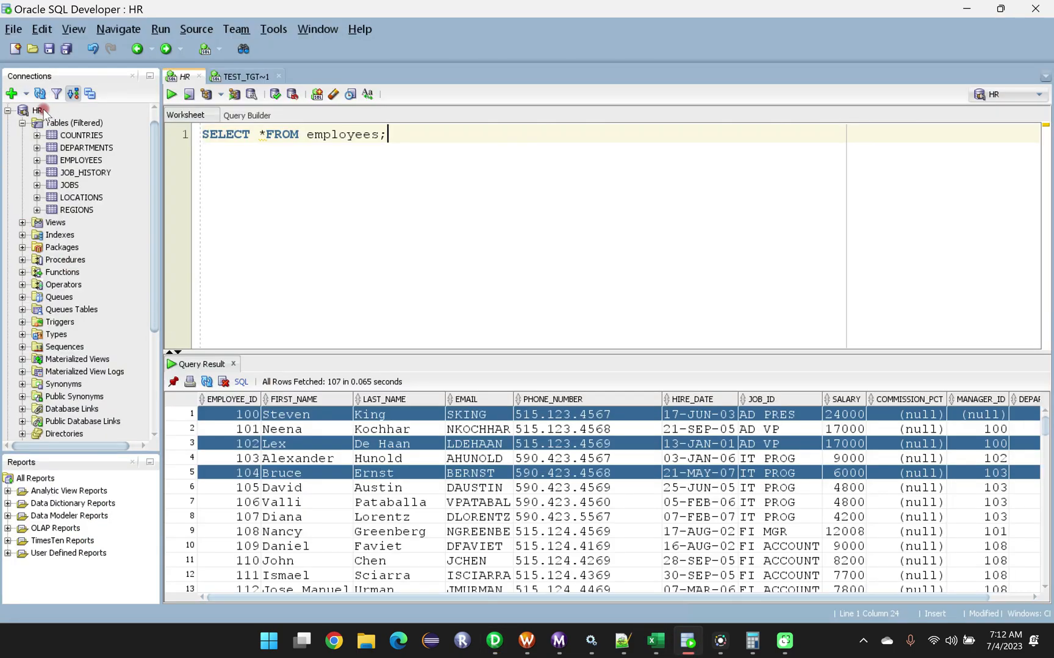
click(495, 640)
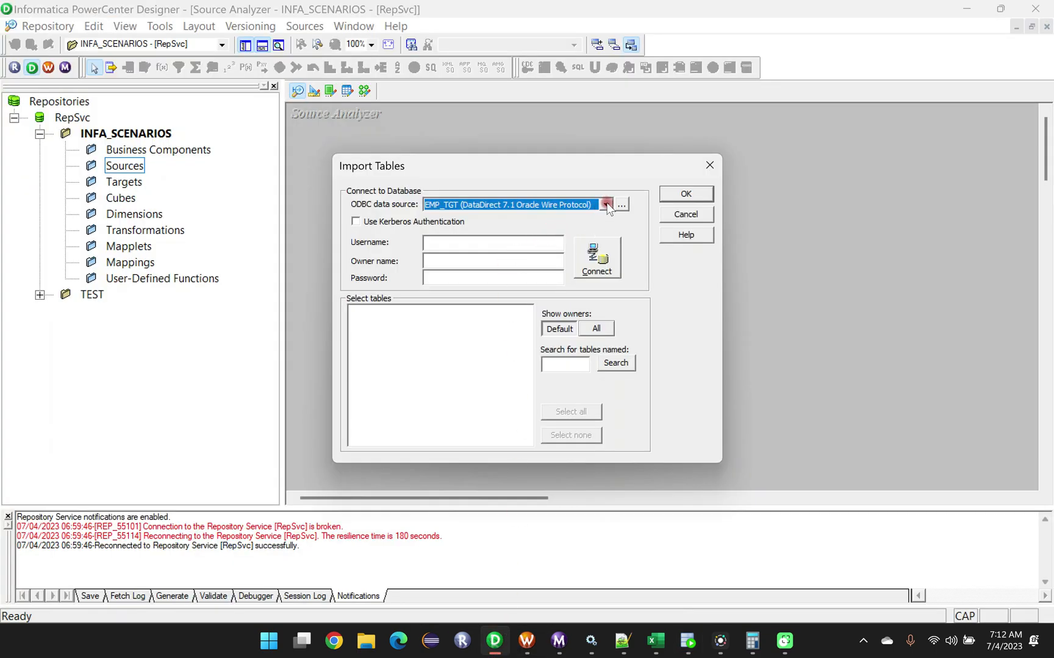
click(606, 205)
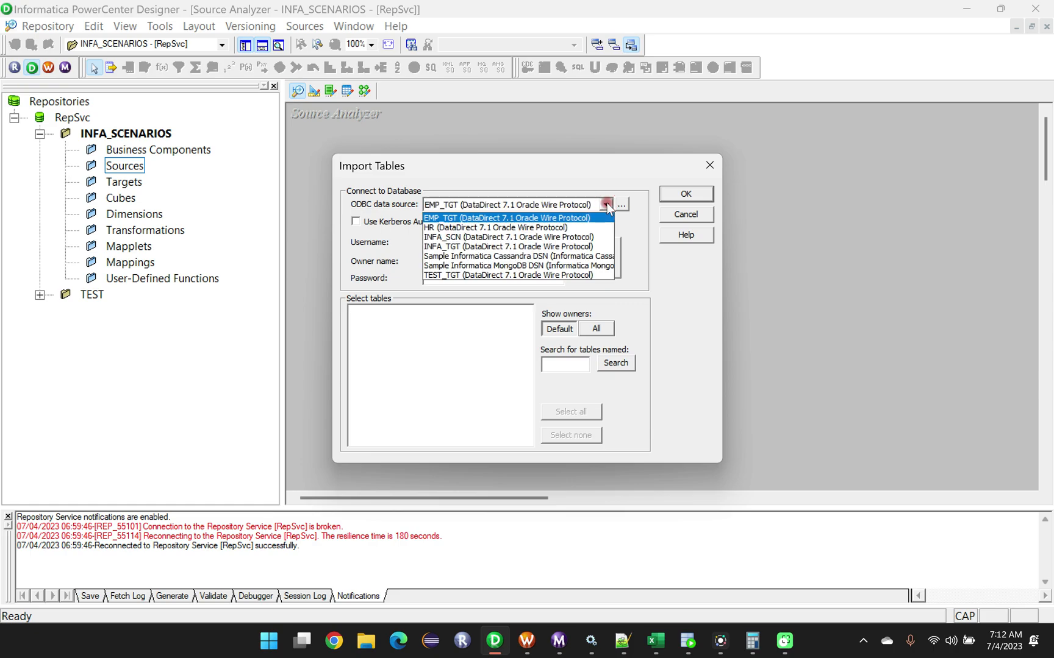
click(436, 228)
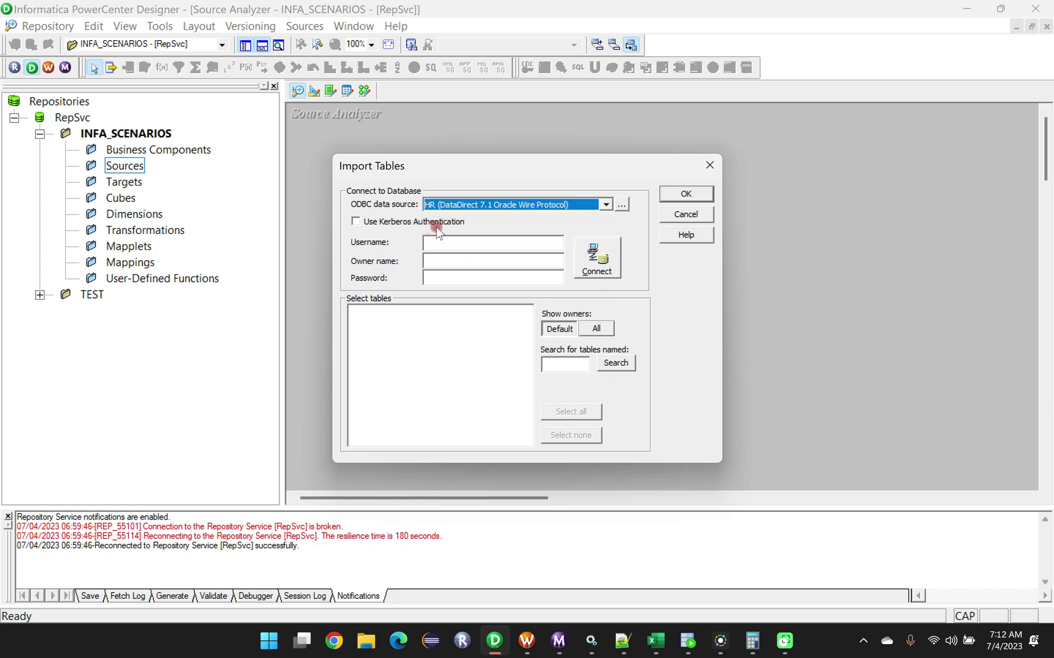
Enter HR as the username and owner name, fill in the database password, and connect to the data source.
click(441, 241)
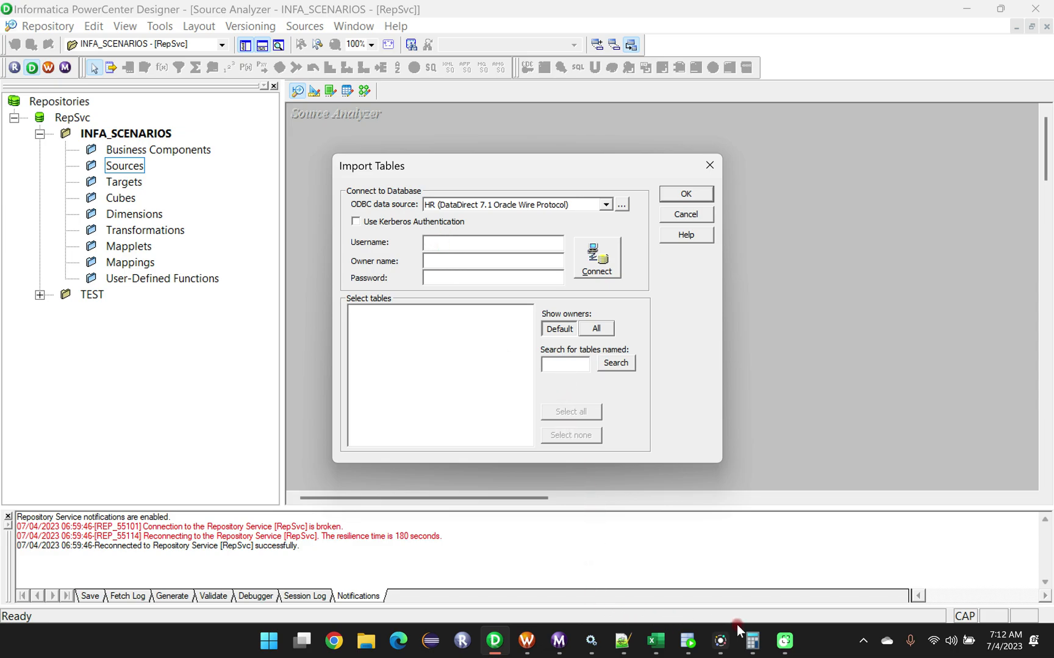
click(688, 642)
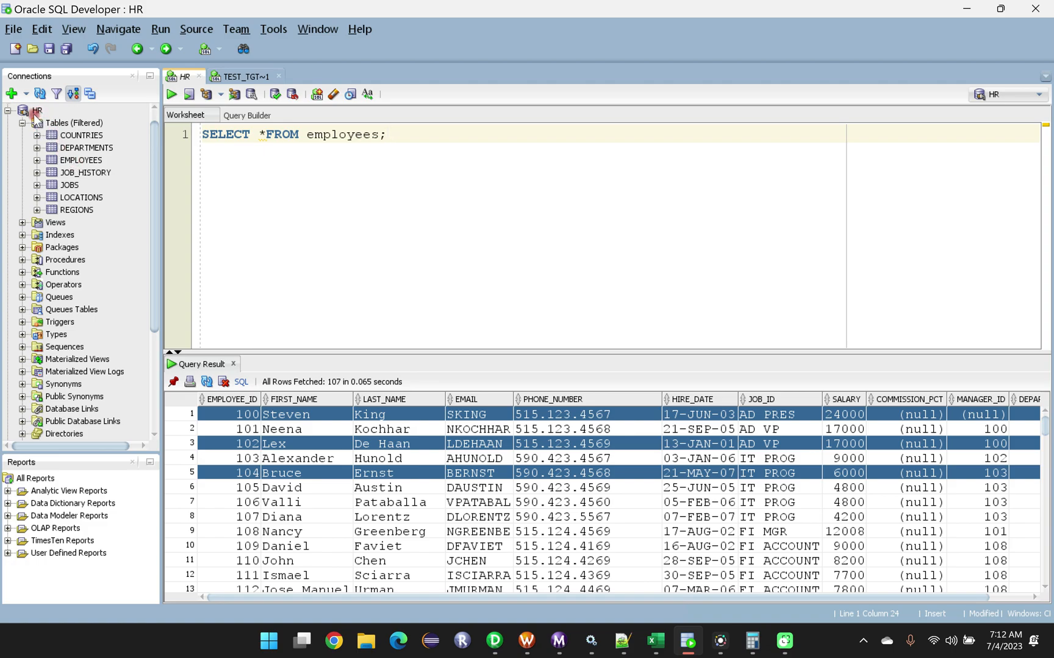
click(494, 639)
click(438, 247)
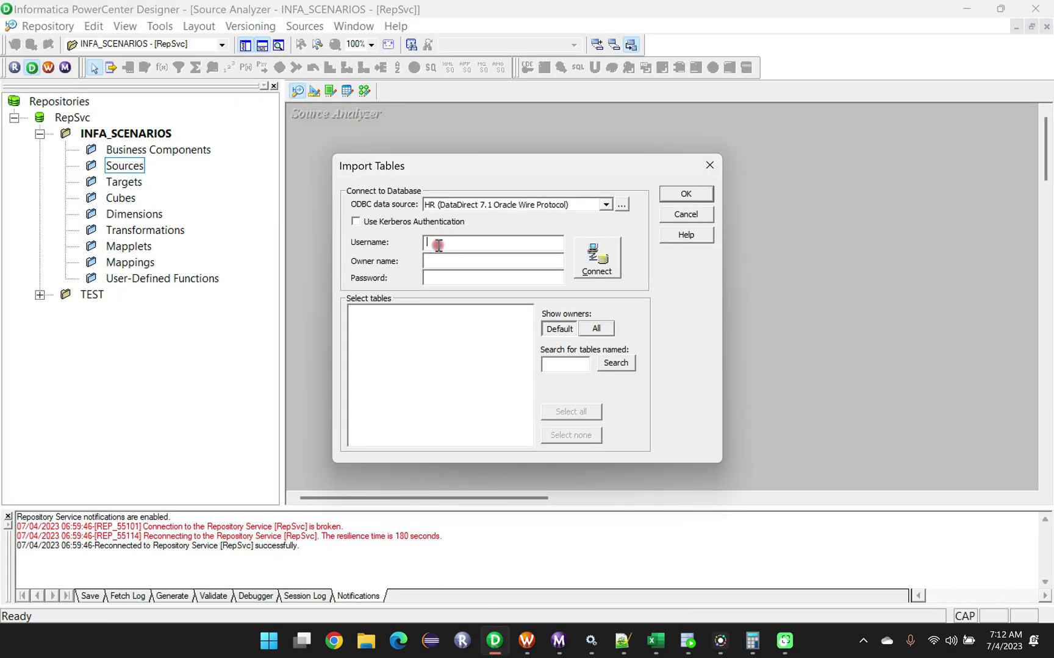
click(437, 284)
click(446, 279)
key(Caps_Lock)
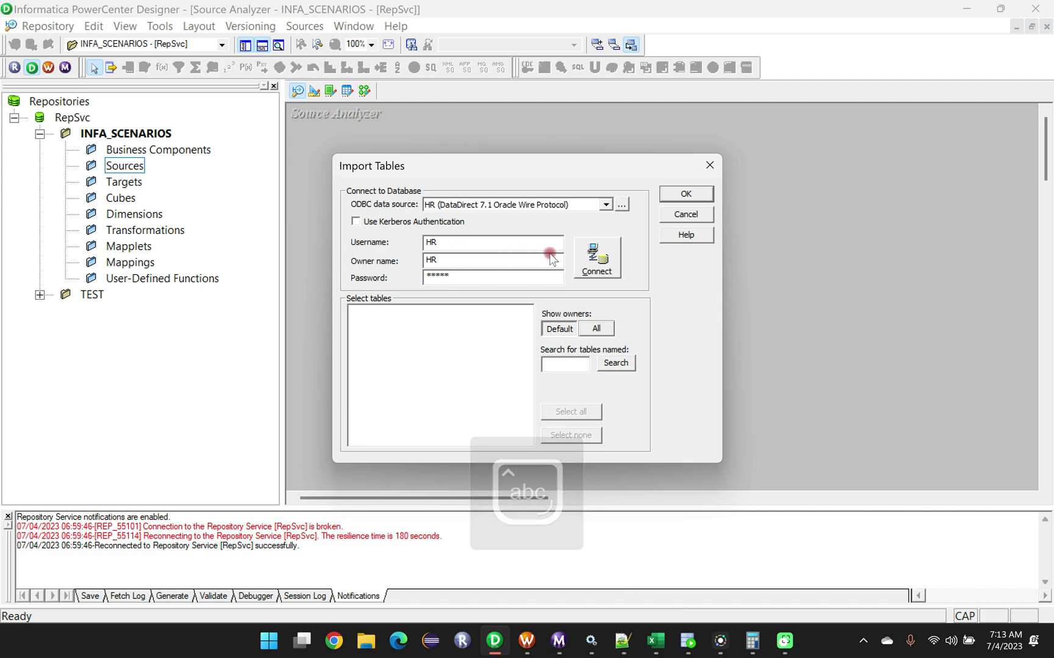
click(599, 259)
click(599, 256)
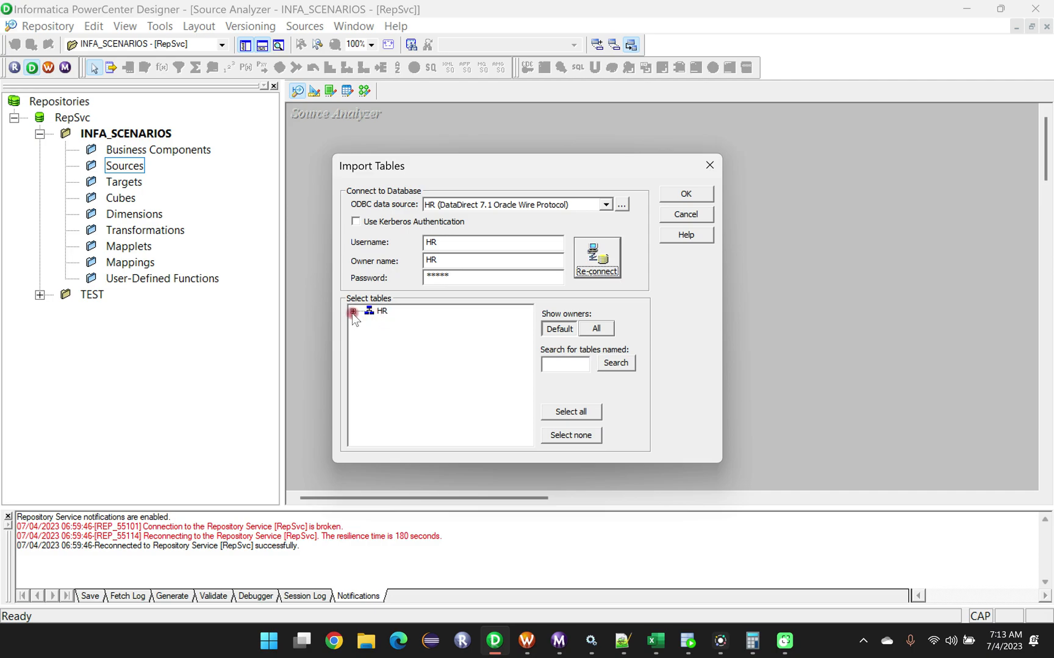
Import the EMPLOYEES table from the HR schema's tables as a source definition.
click(352, 311)
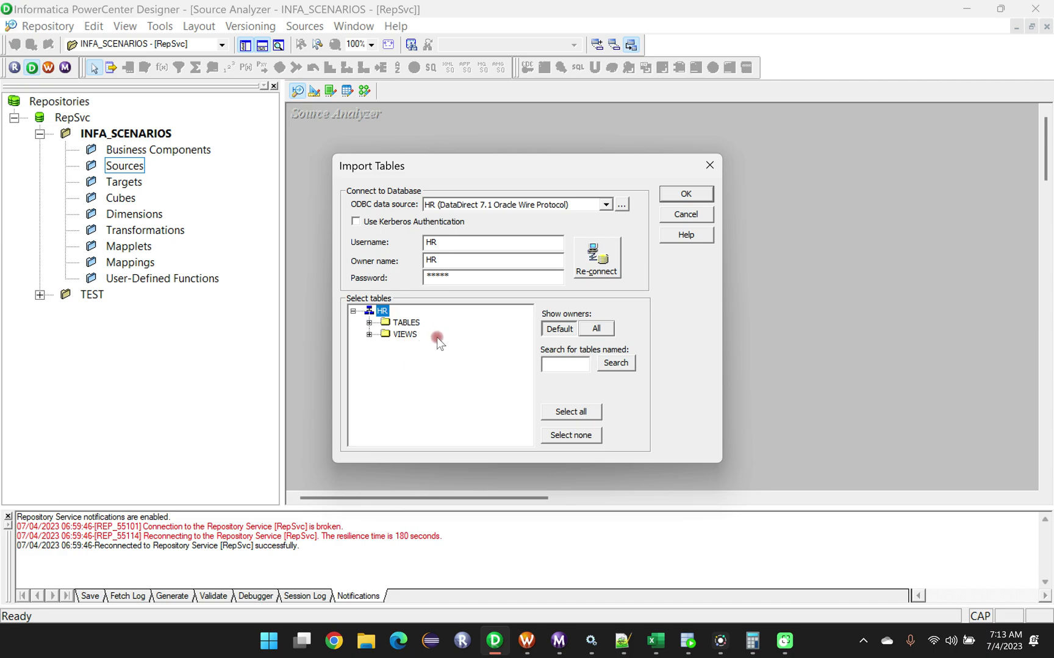
click(369, 323)
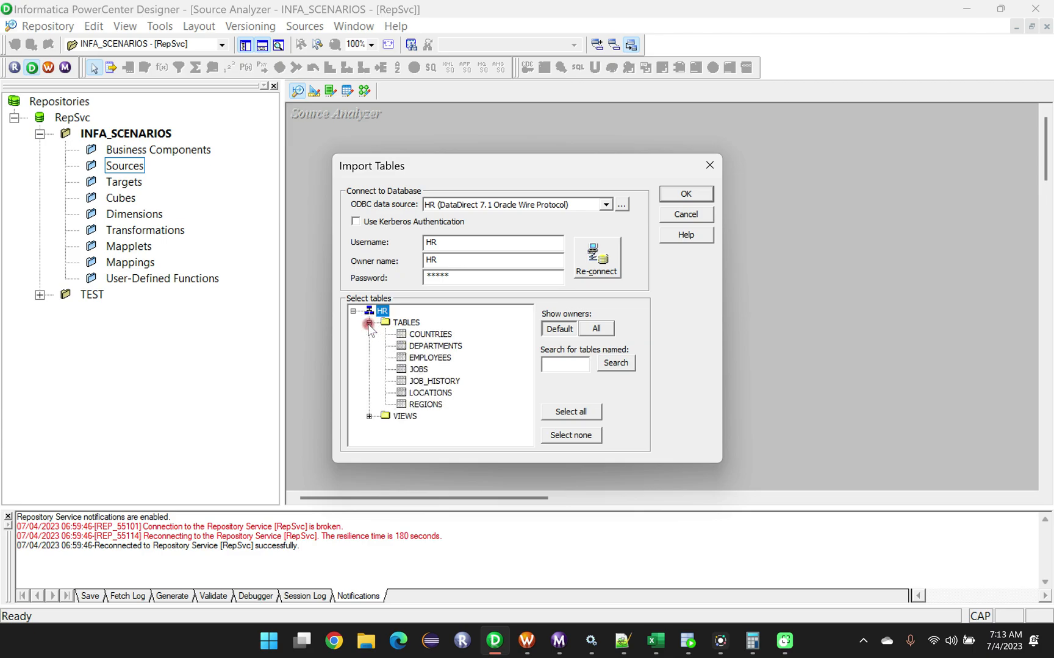
click(434, 359)
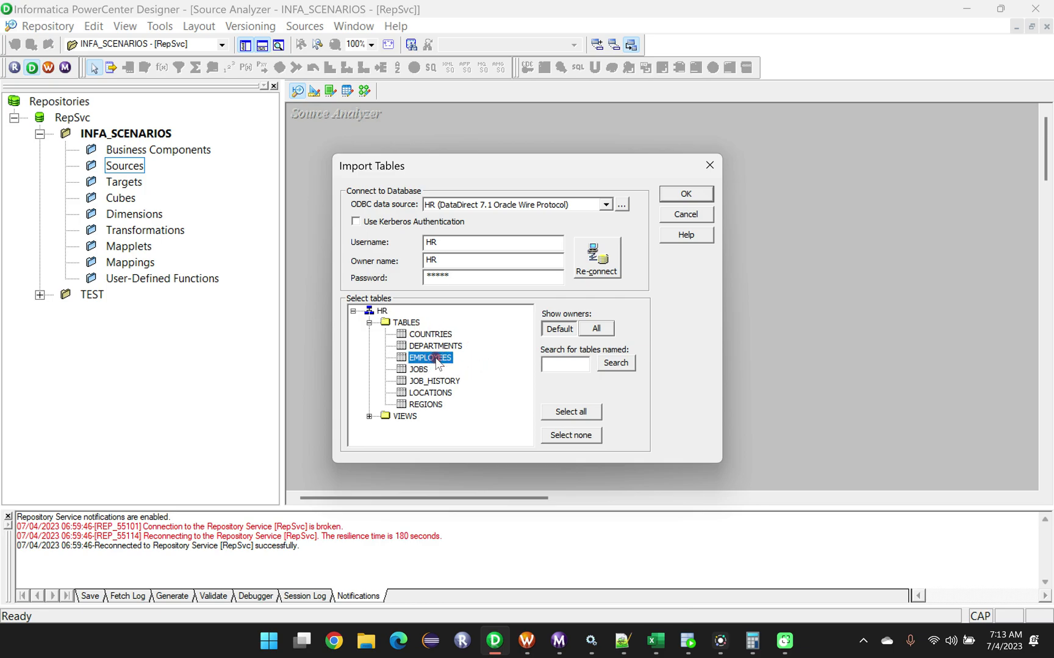
click(673, 195)
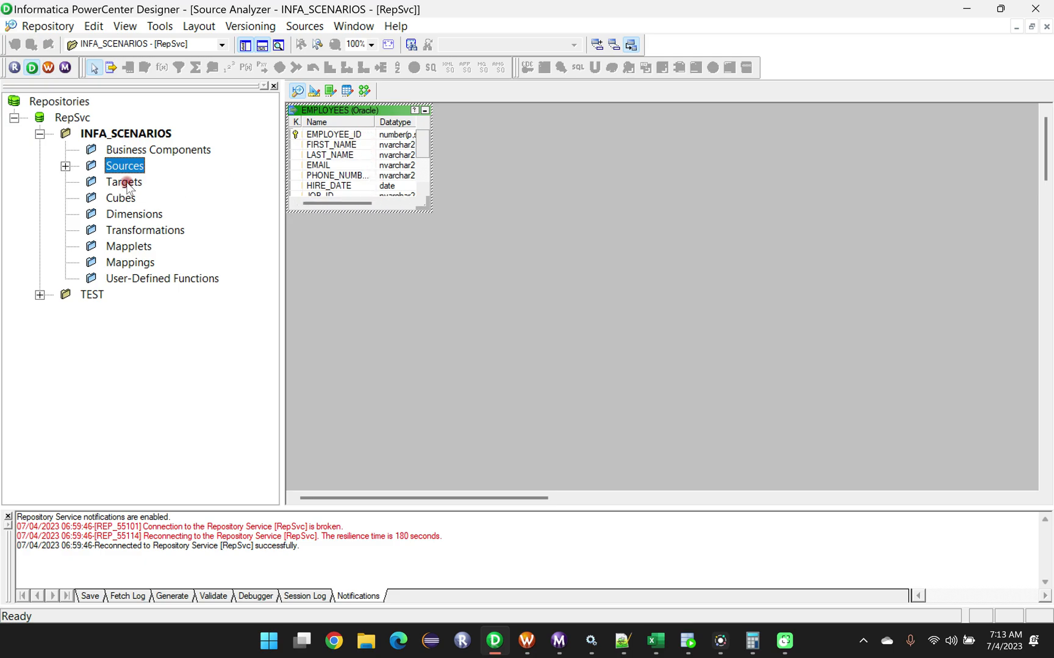
Expand the HR group under Sources to check the EMPLOYEES definition and save it to the repository.
click(66, 167)
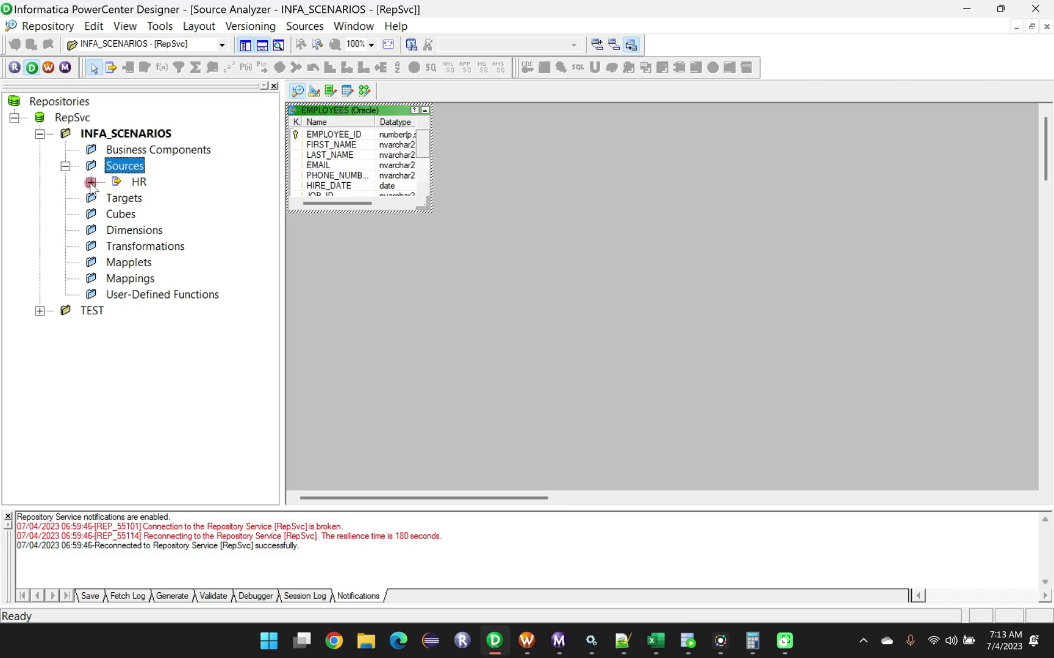
click(90, 182)
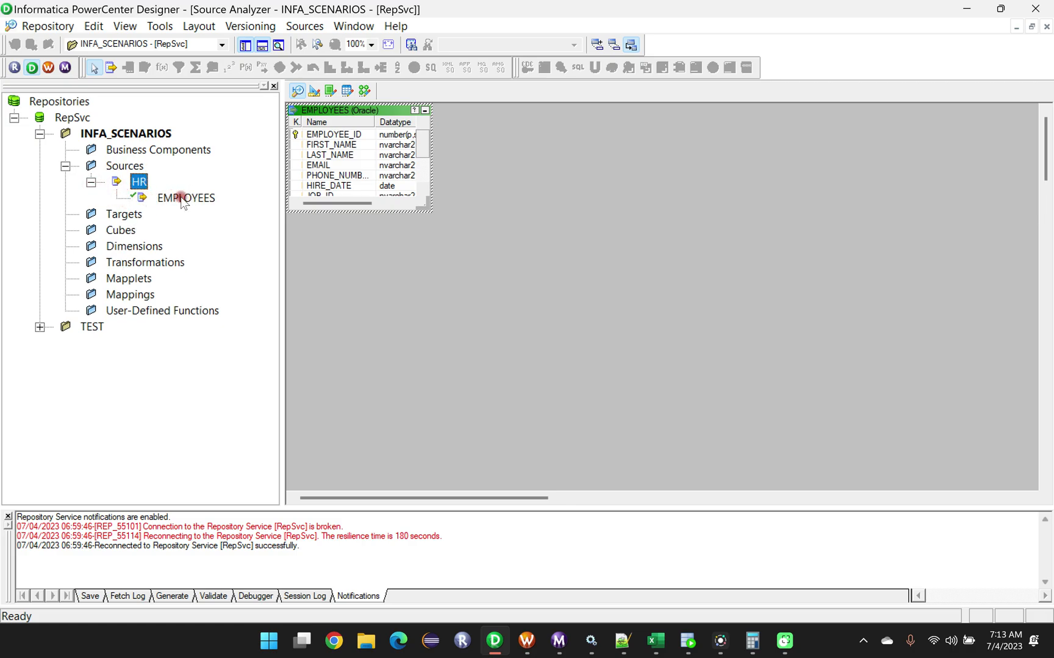
click(607, 273)
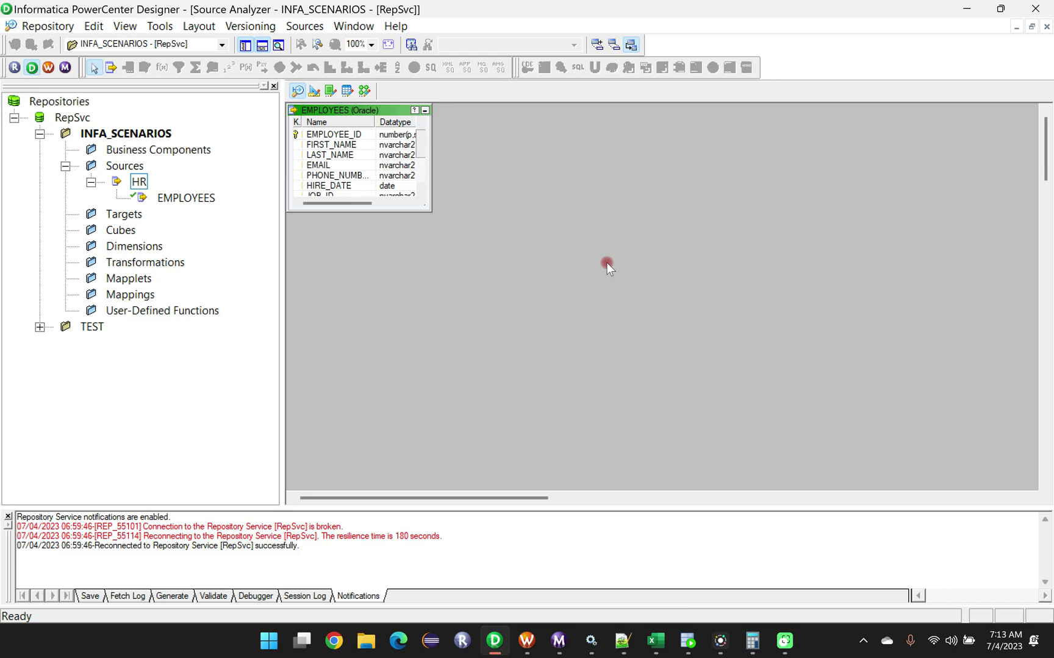
key(ctrl+s)
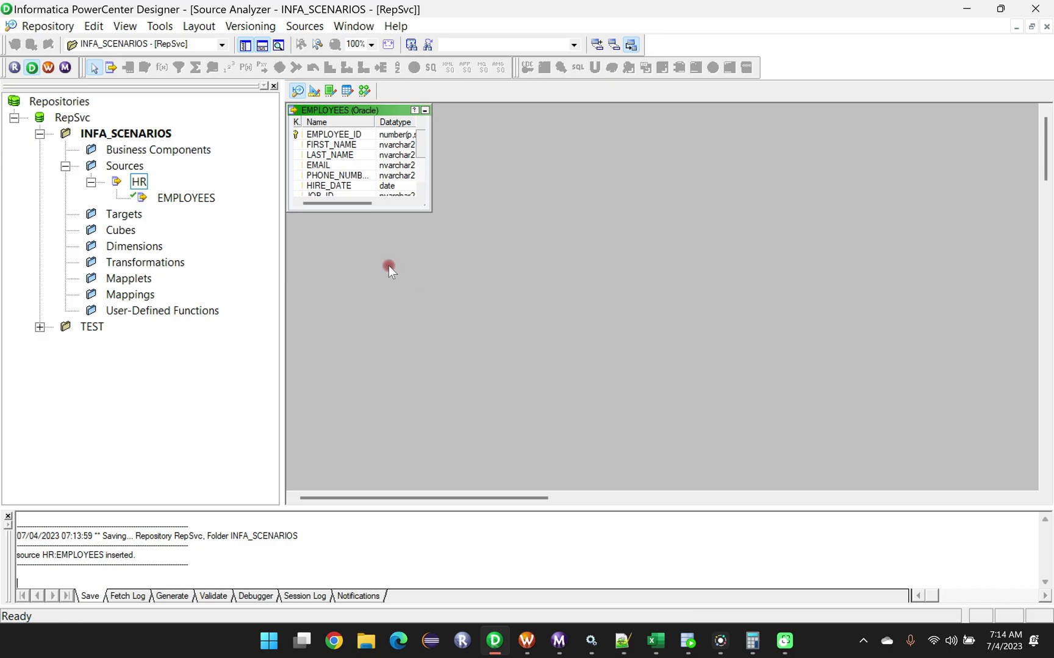
Open the Target Designer and review the Even Records and Odd Records lists in the Excel workbook.
click(315, 91)
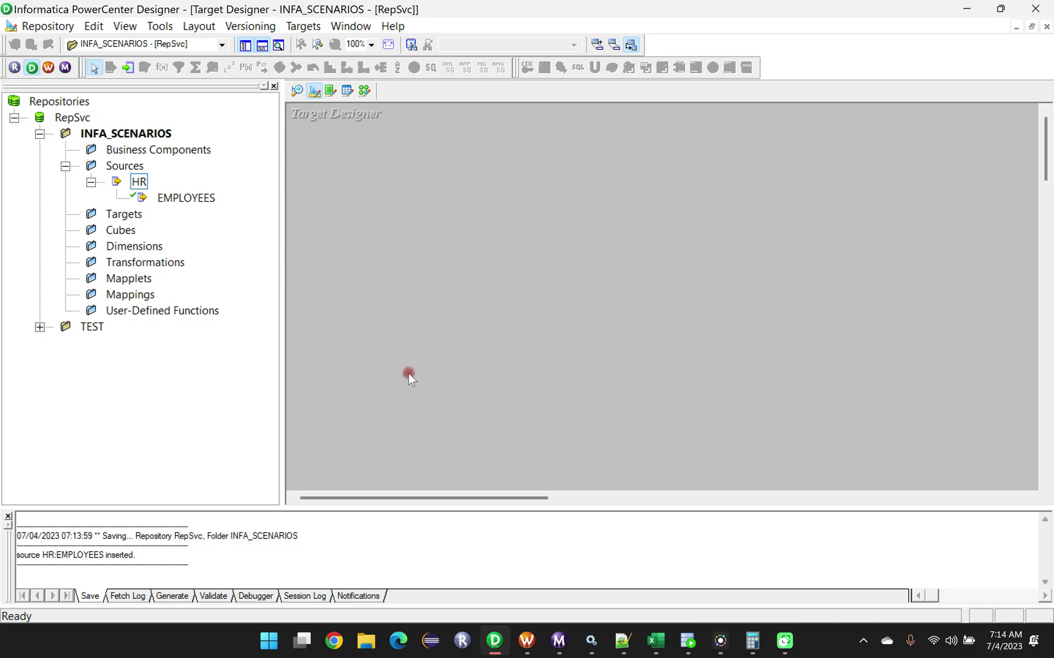
click(655, 640)
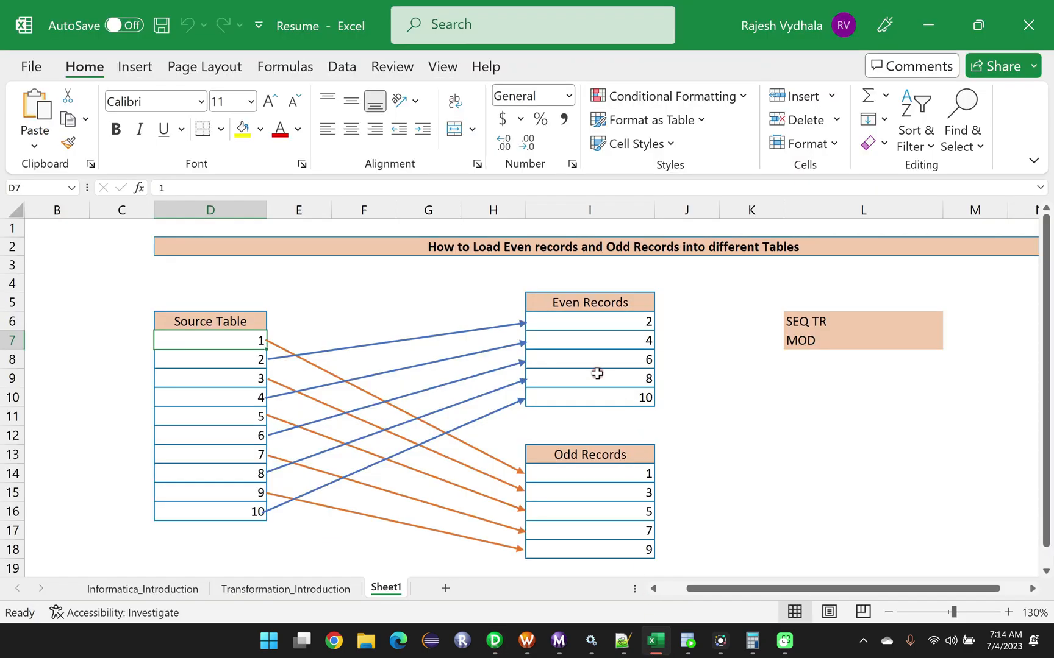
drag(565, 310, 578, 396)
drag(580, 465, 571, 546)
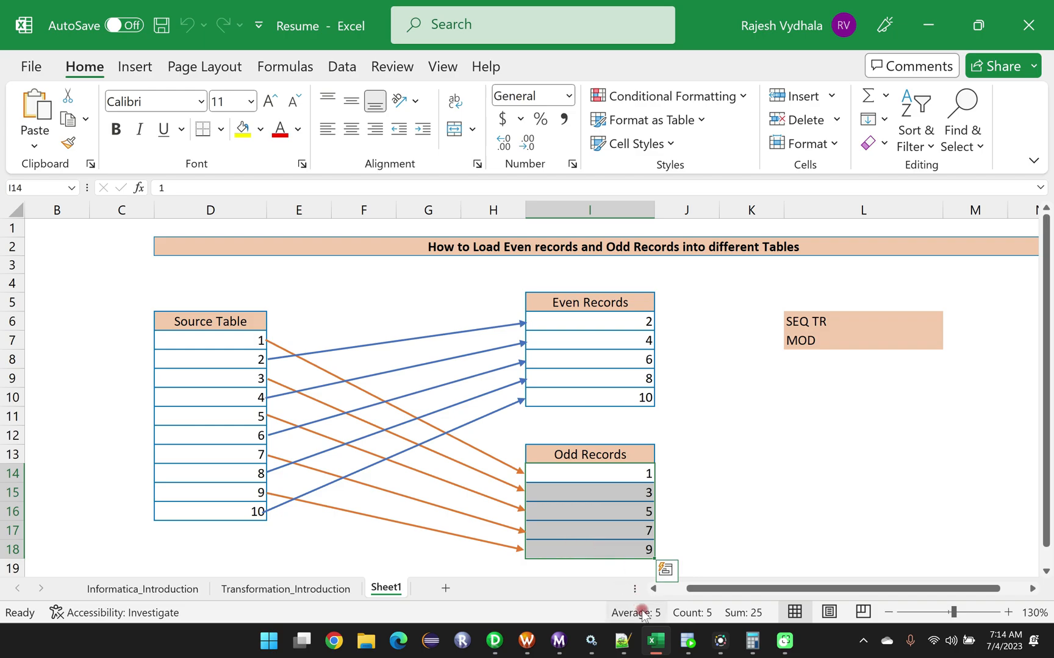
mouse_move(501, 646)
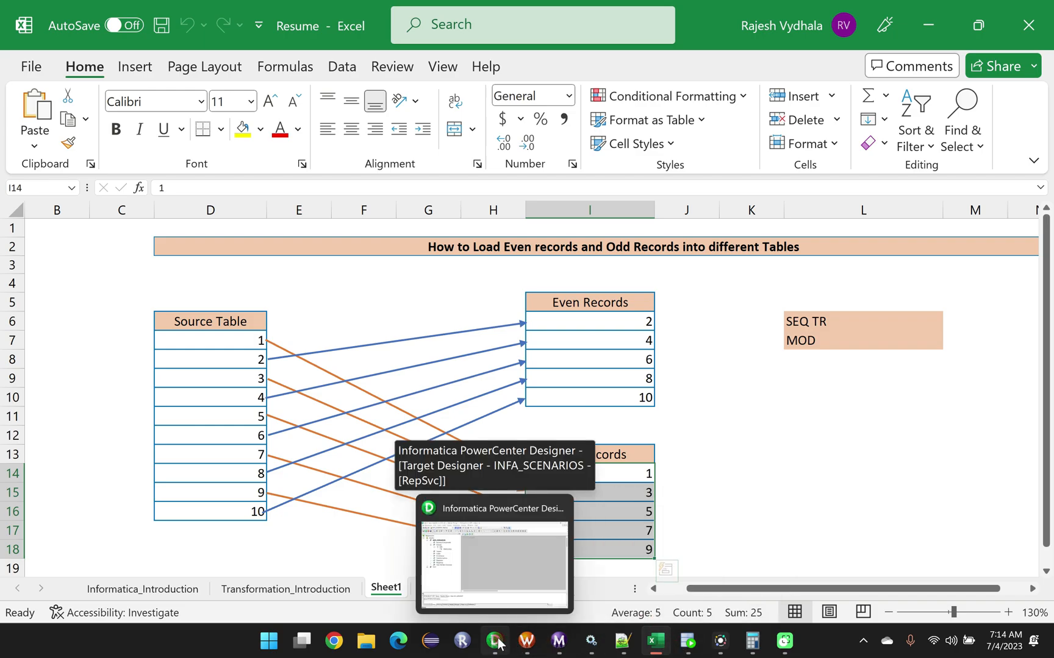
Switch to PowerCenter Designer and create a target definition from the HR EMPLOYEES source in the Target Designer workspace.
click(498, 645)
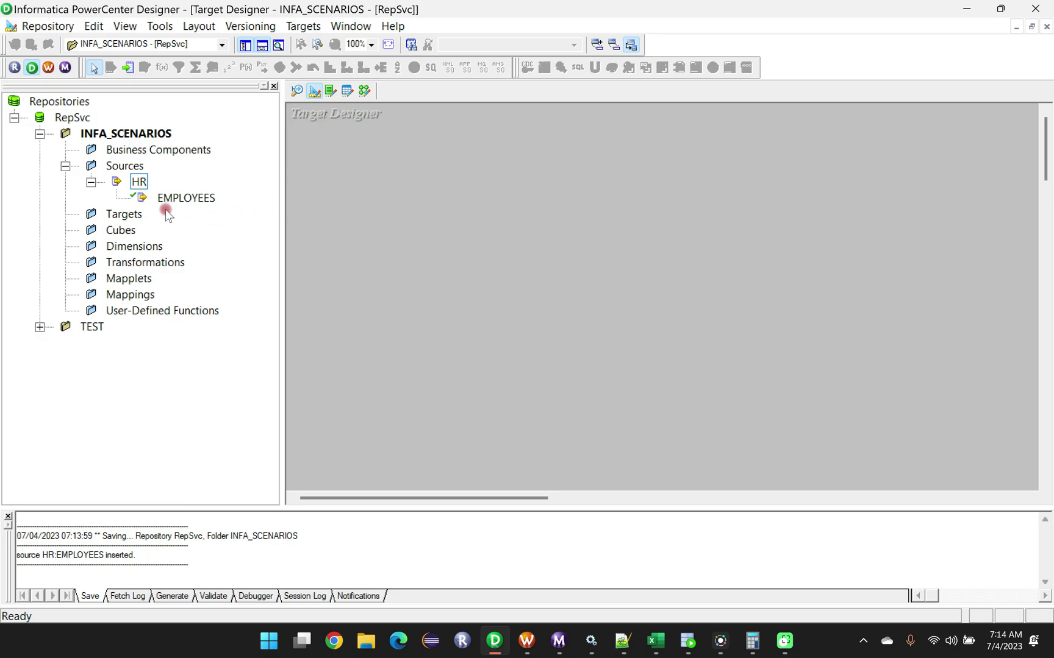
drag(186, 200, 423, 165)
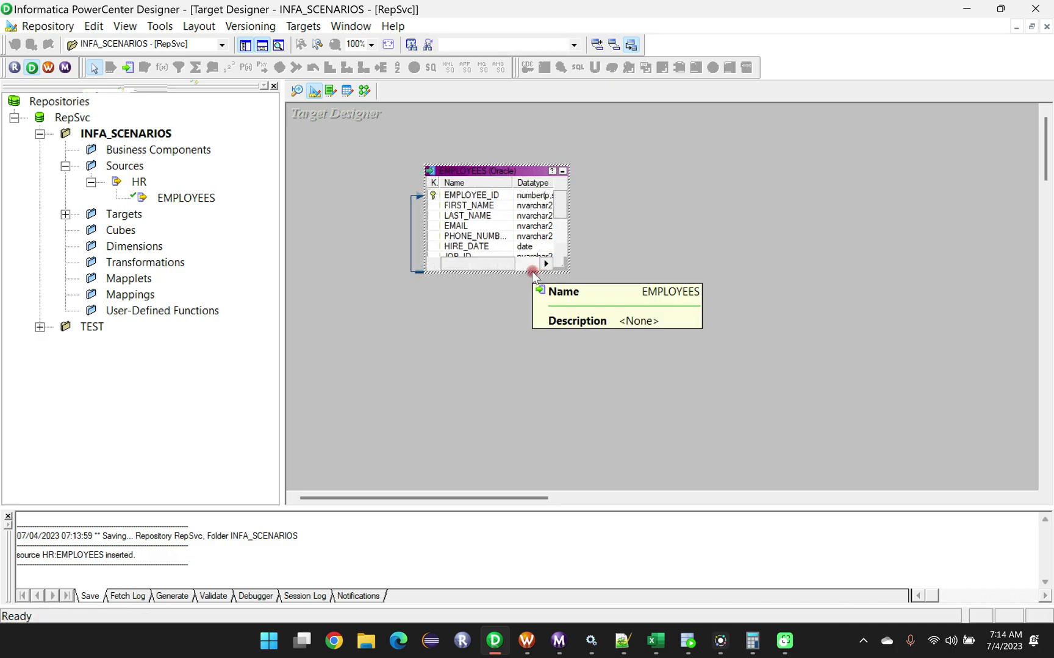
drag(488, 162, 490, 142)
double_click(489, 140)
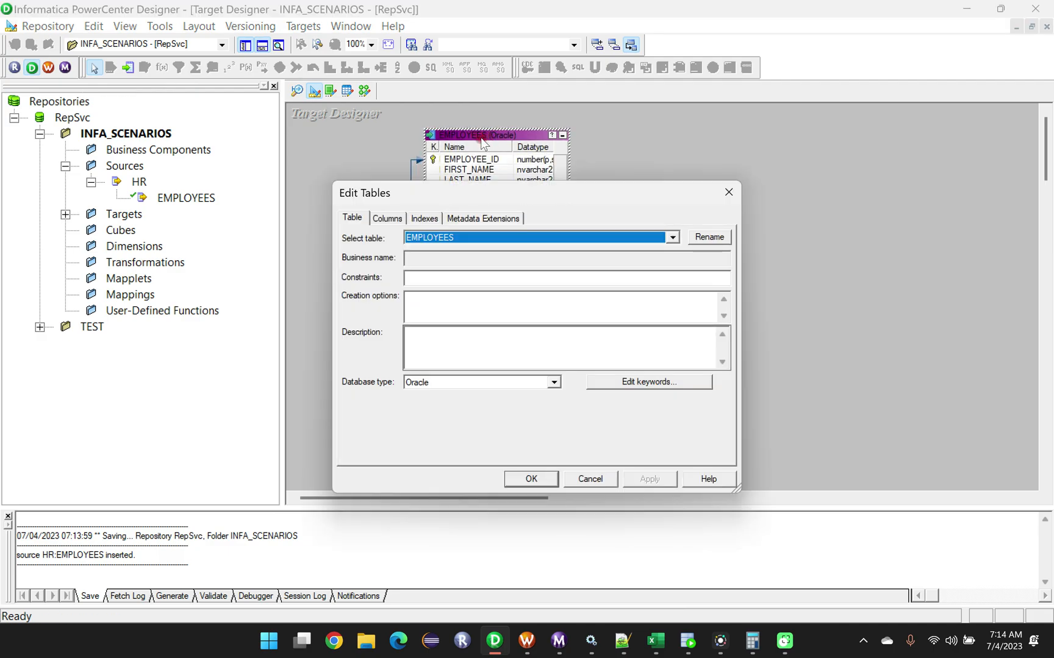
click(729, 193)
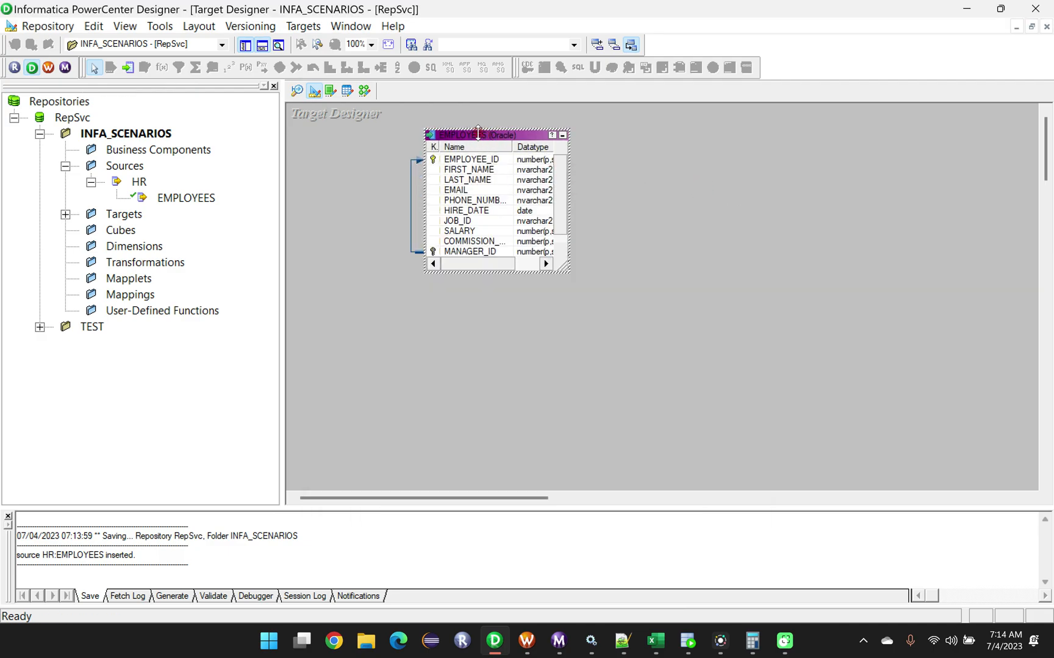
Rename the EMPLOYEES target table as EVEN_RECORDS.
double_click(477, 134)
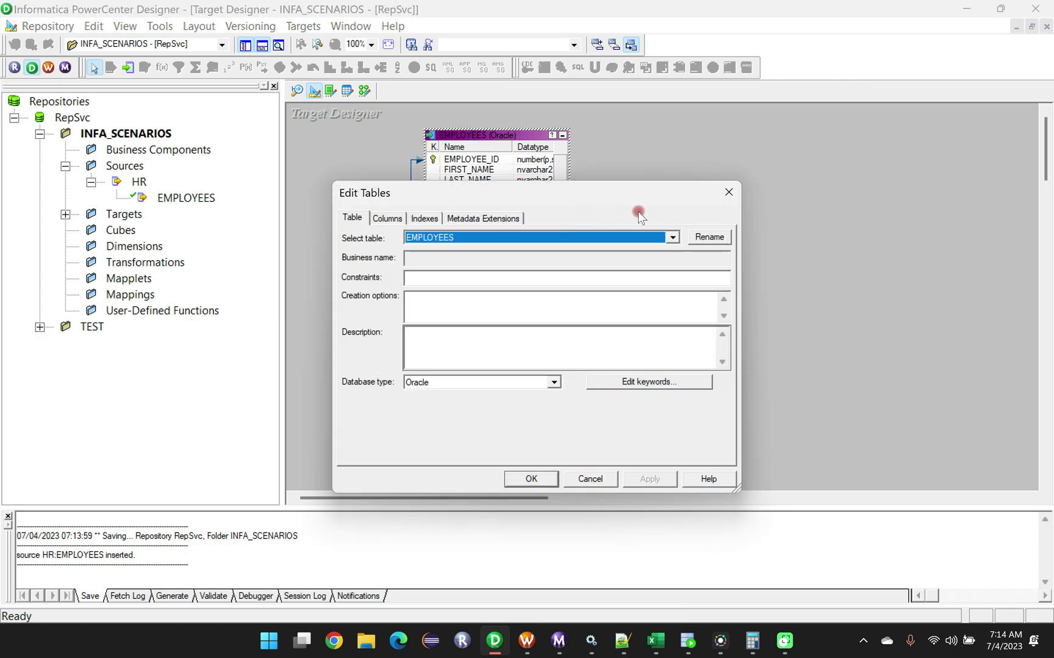
click(695, 237)
click(449, 339)
drag(454, 339, 393, 338)
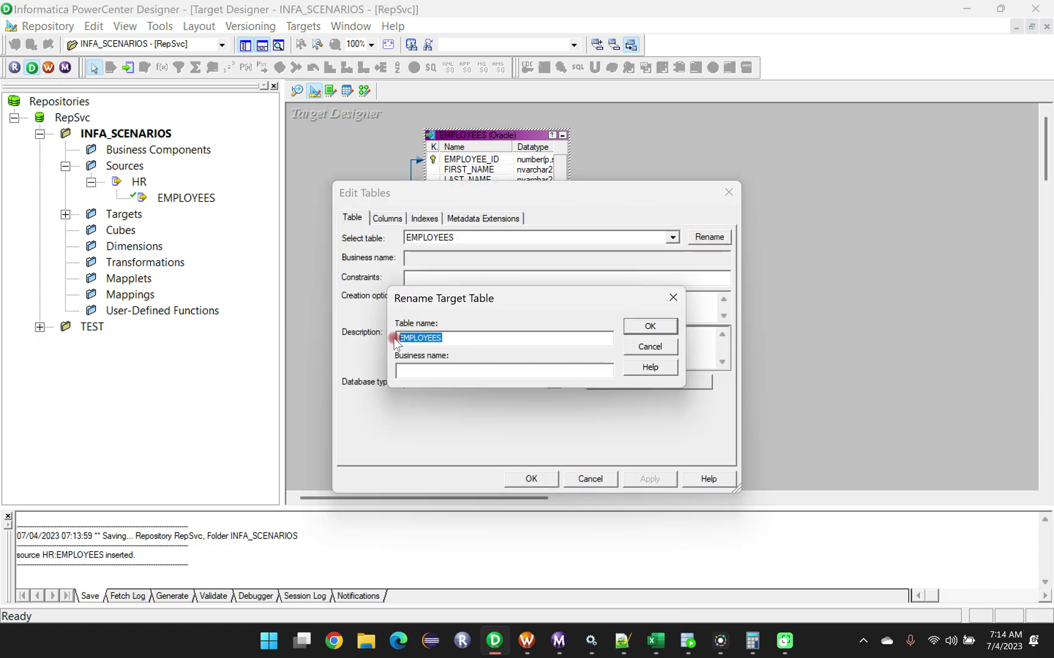
key(BackSpace)
key(Caps_Lock)
text(EVEN)
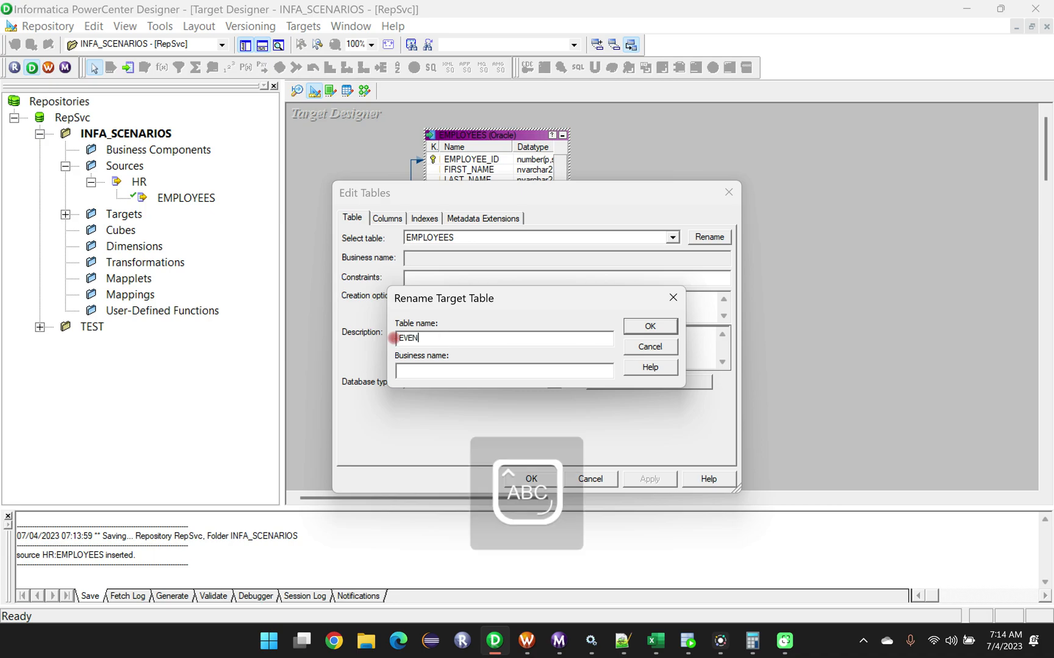
text(_RECORDS)
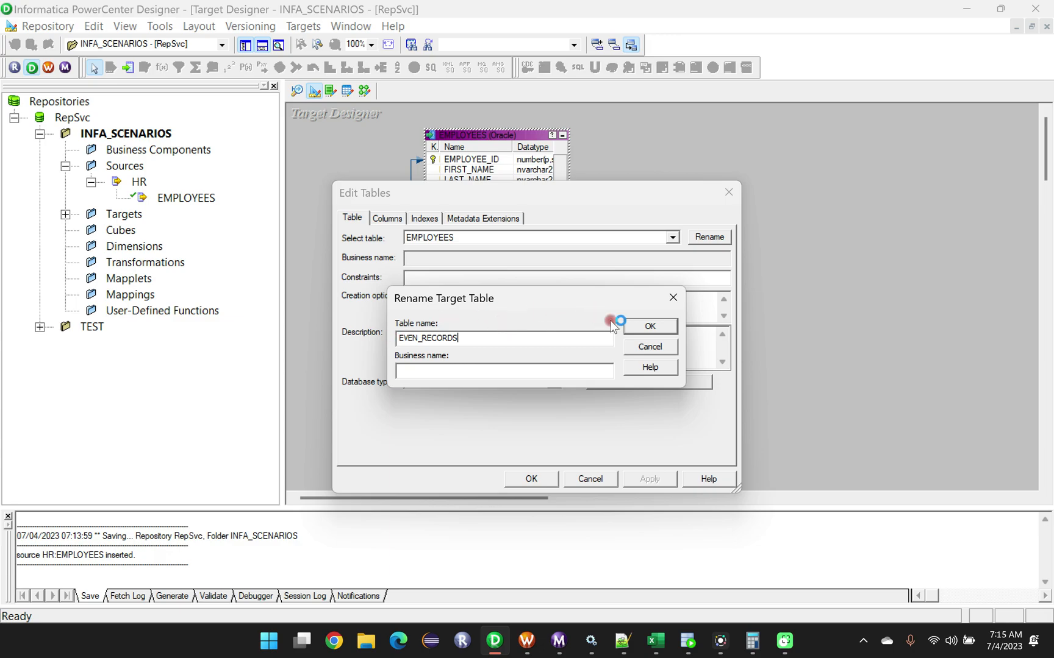
click(635, 328)
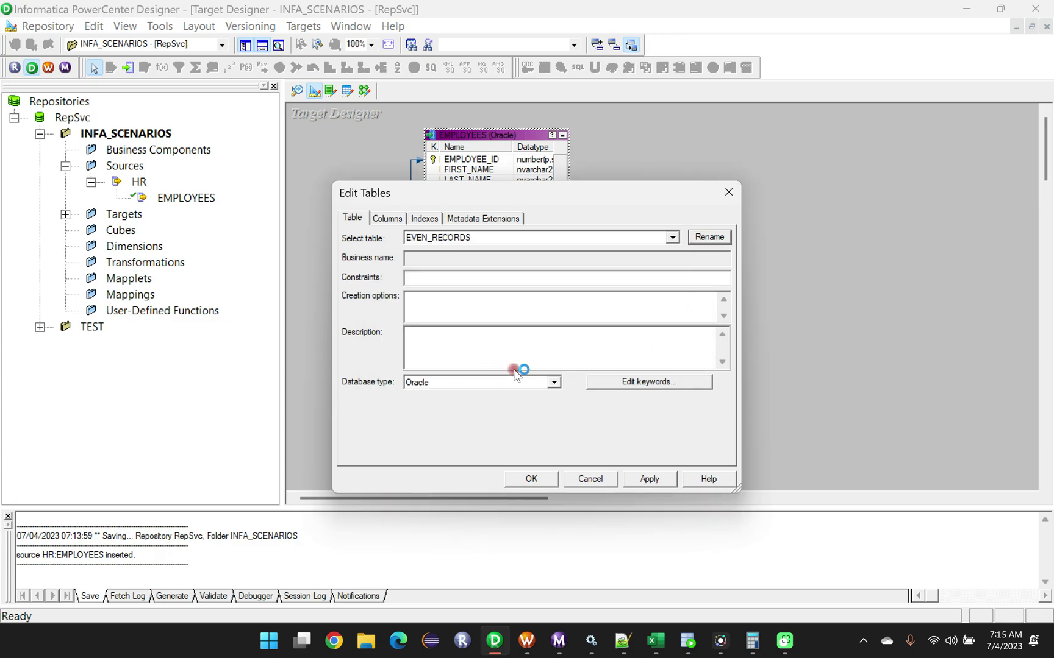
Clear the Not Null option for the LAST_NAME, EMAIL, HIRE_DATE and JOB_ID columns of EVEN_RECORDS and apply the change.
click(396, 218)
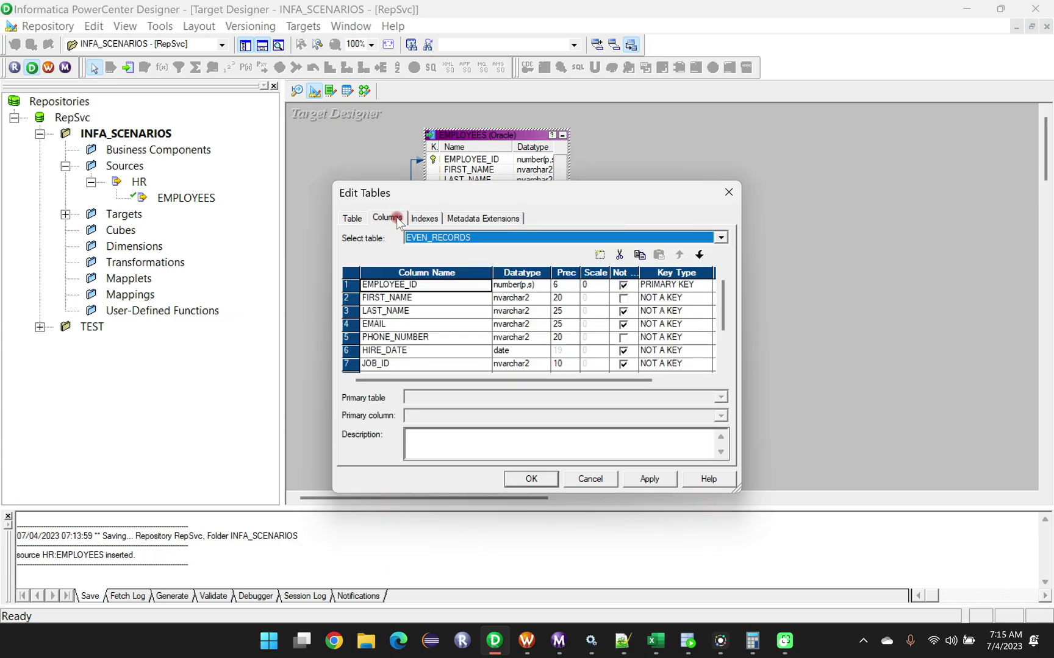
click(624, 284)
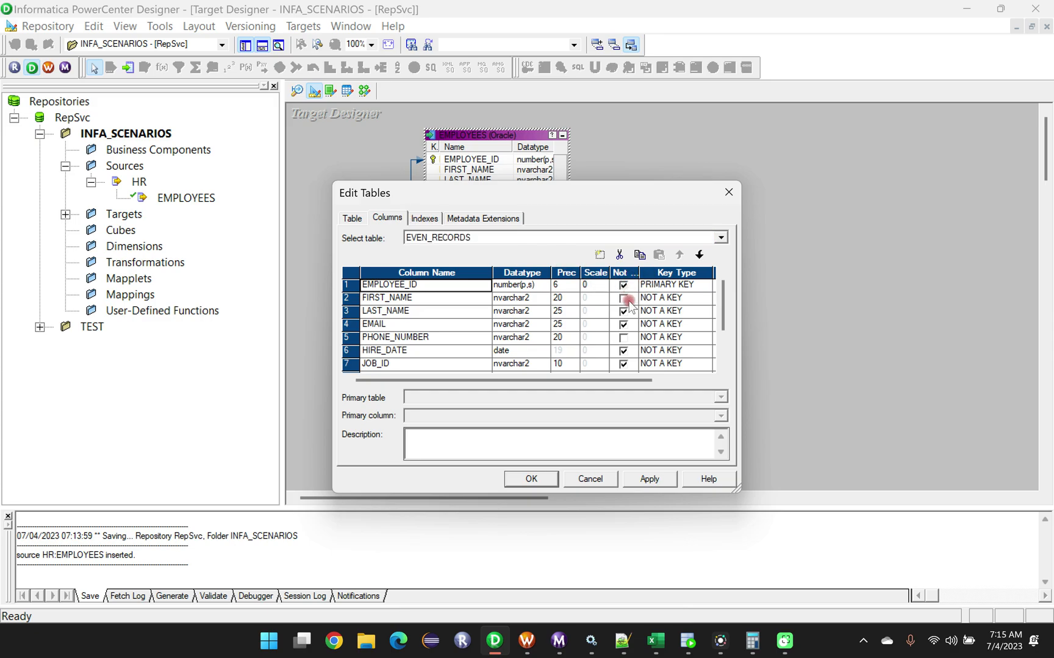
click(623, 299)
click(622, 285)
click(623, 311)
click(623, 325)
click(623, 337)
click(622, 364)
click(623, 351)
click(623, 337)
click(623, 364)
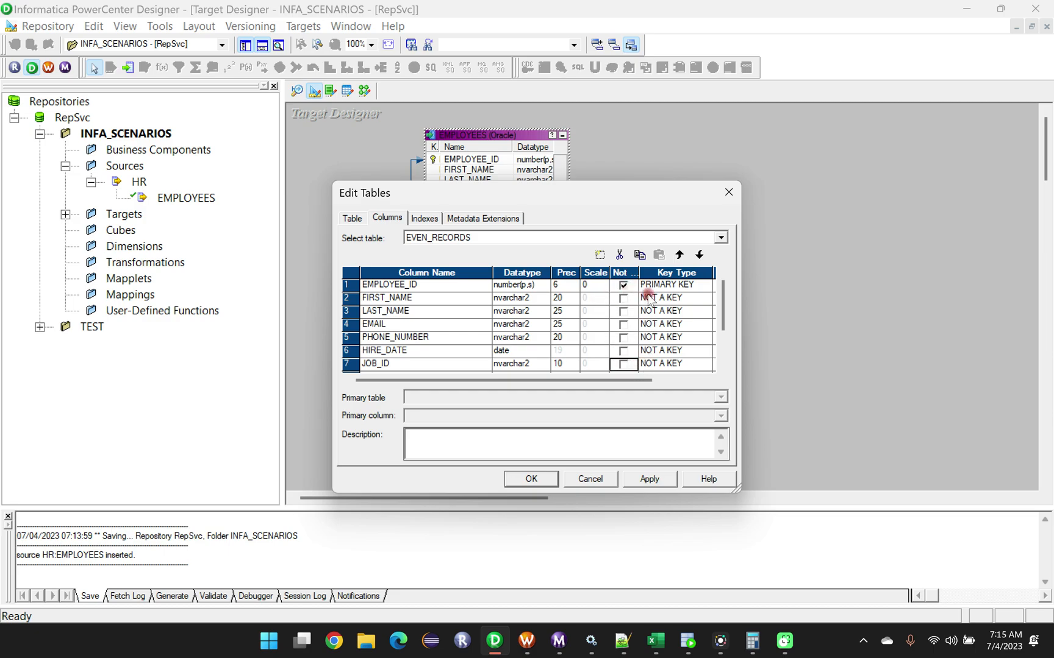
scroll(717, 305, down, 2)
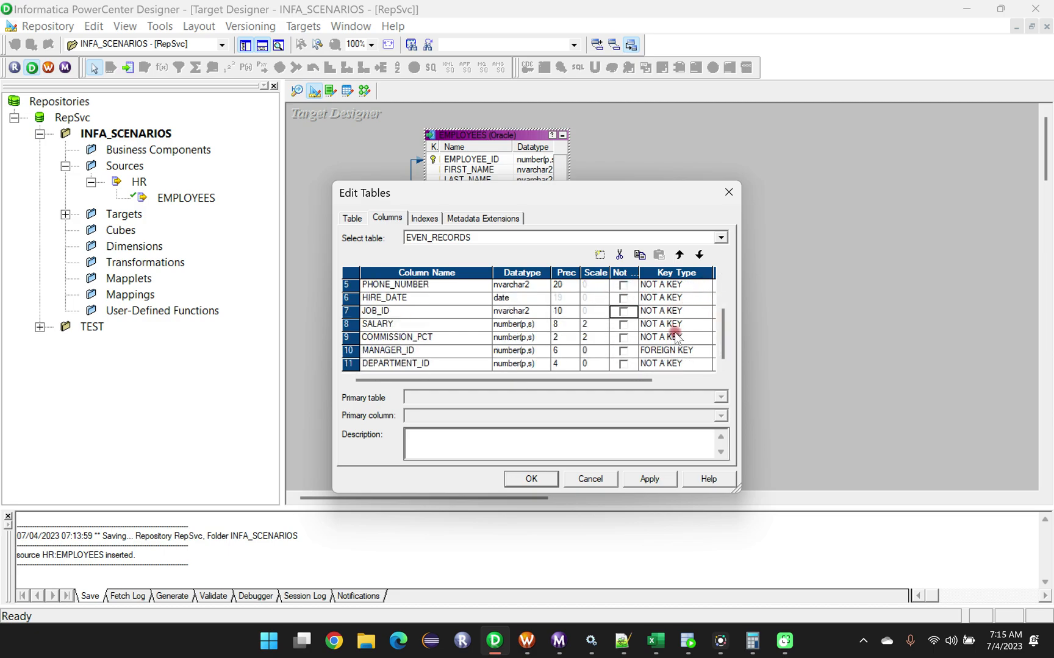
scroll(673, 332, up, 2)
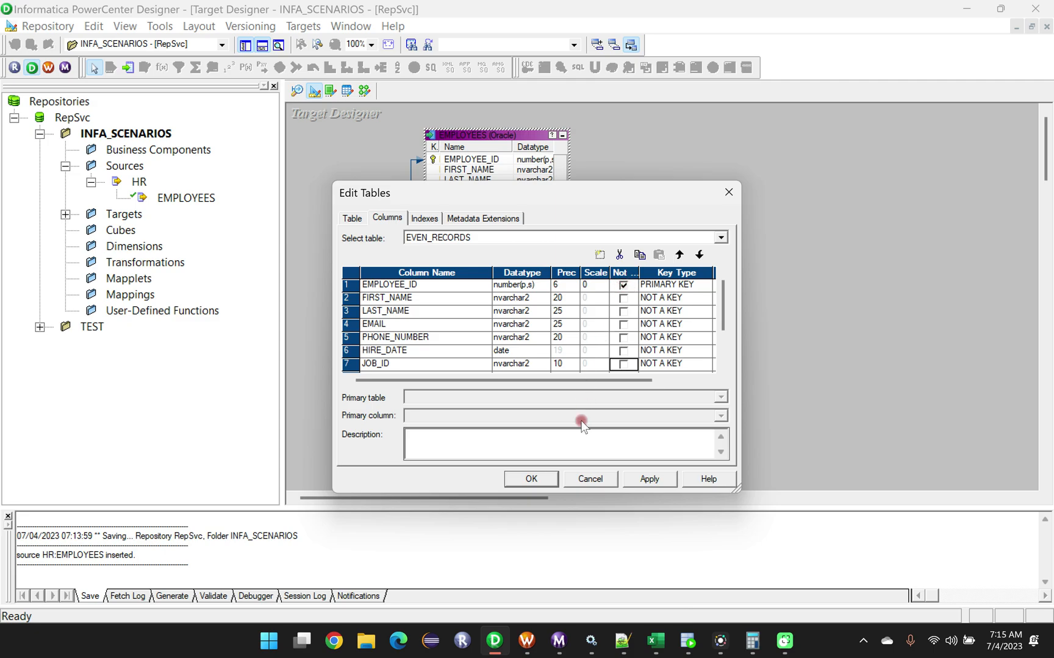
click(639, 479)
click(533, 480)
Set the EMPLOYEE_ID column of EVEN_RECORDS to NOT A KEY and clear its Not Null option.
double_click(480, 134)
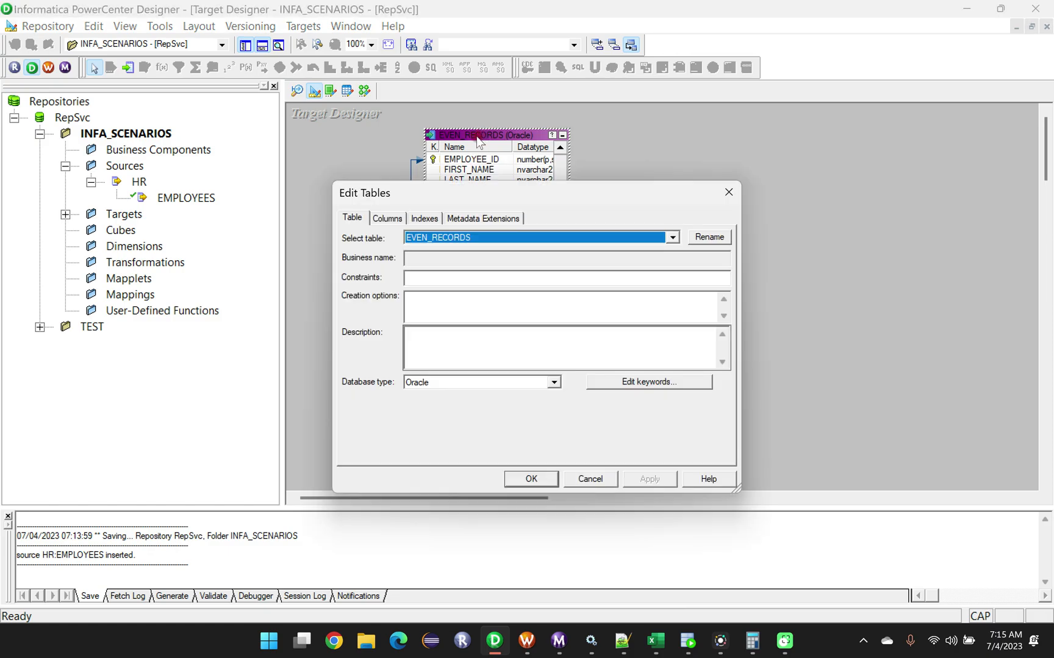
click(385, 218)
click(690, 289)
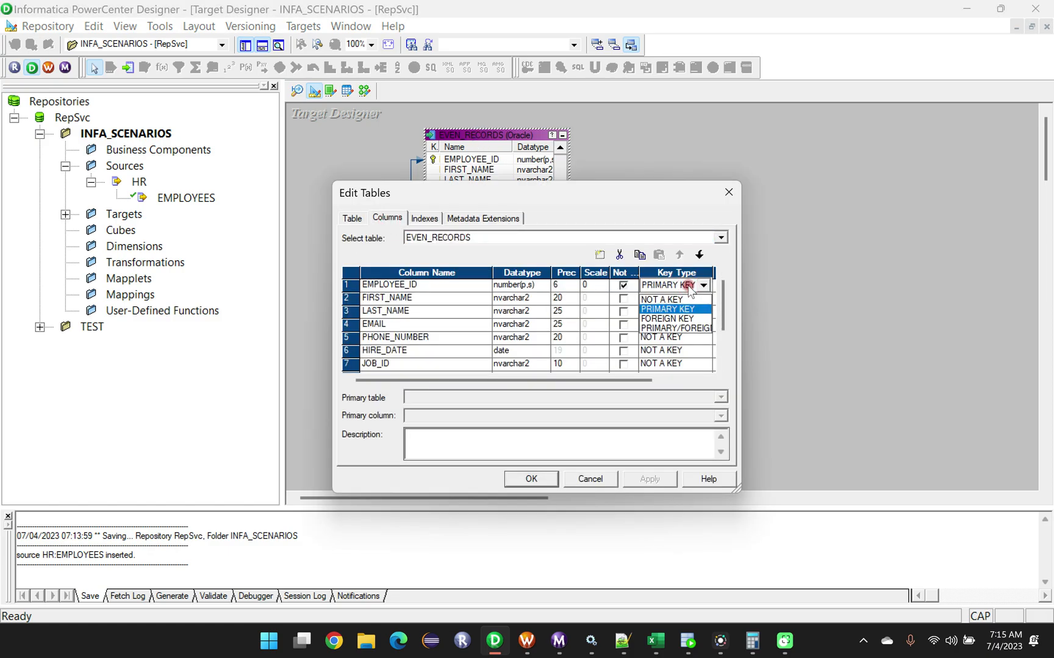
click(670, 299)
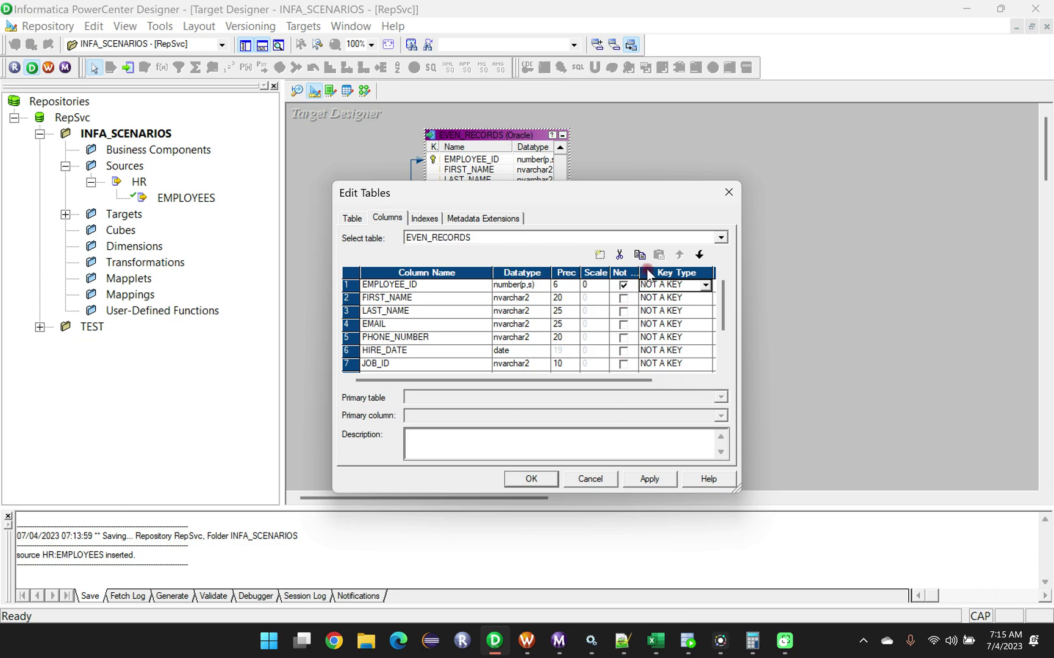
click(623, 285)
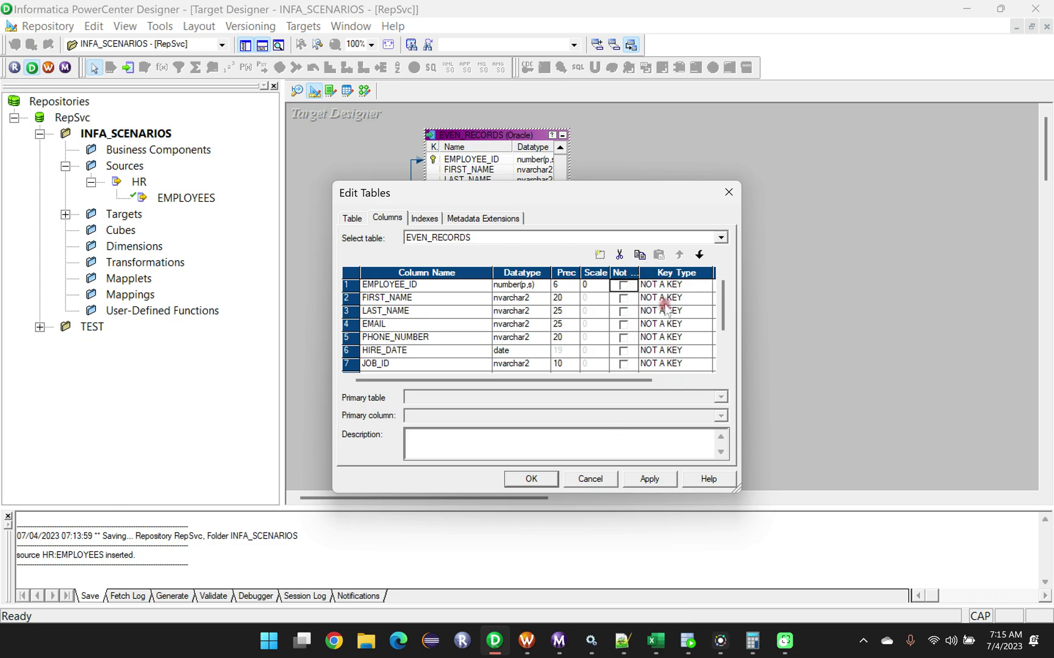
click(683, 286)
click(682, 285)
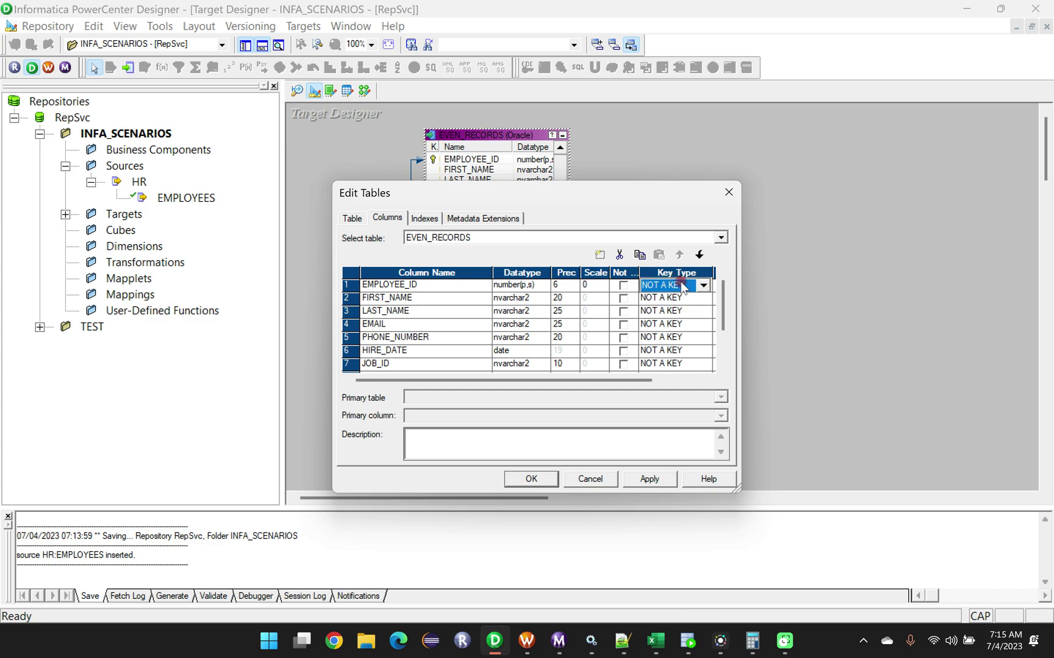
click(682, 285)
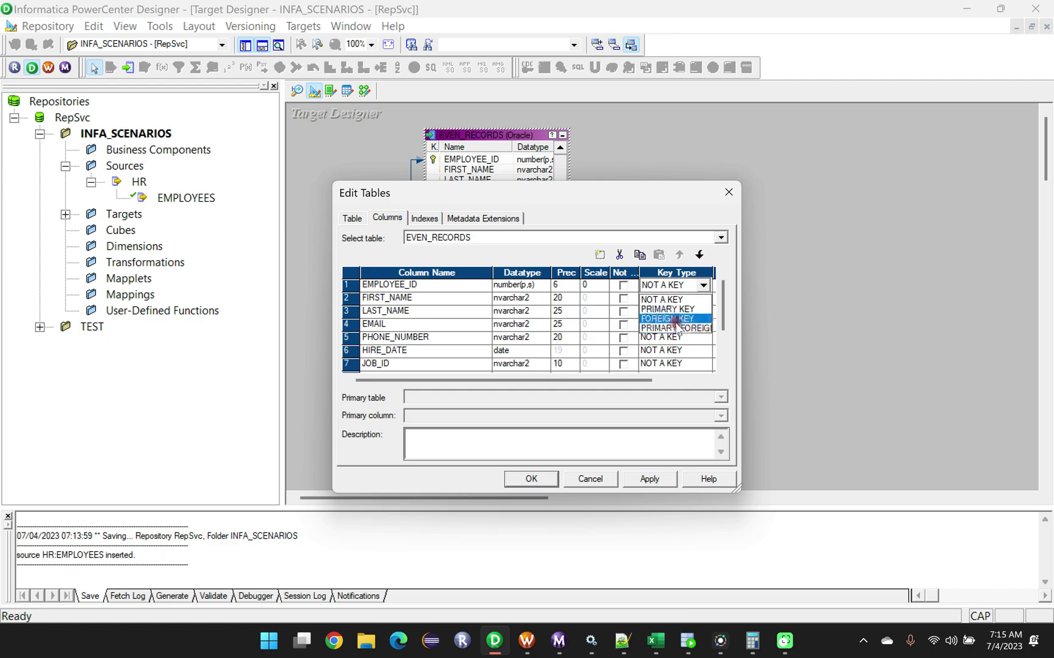
click(662, 300)
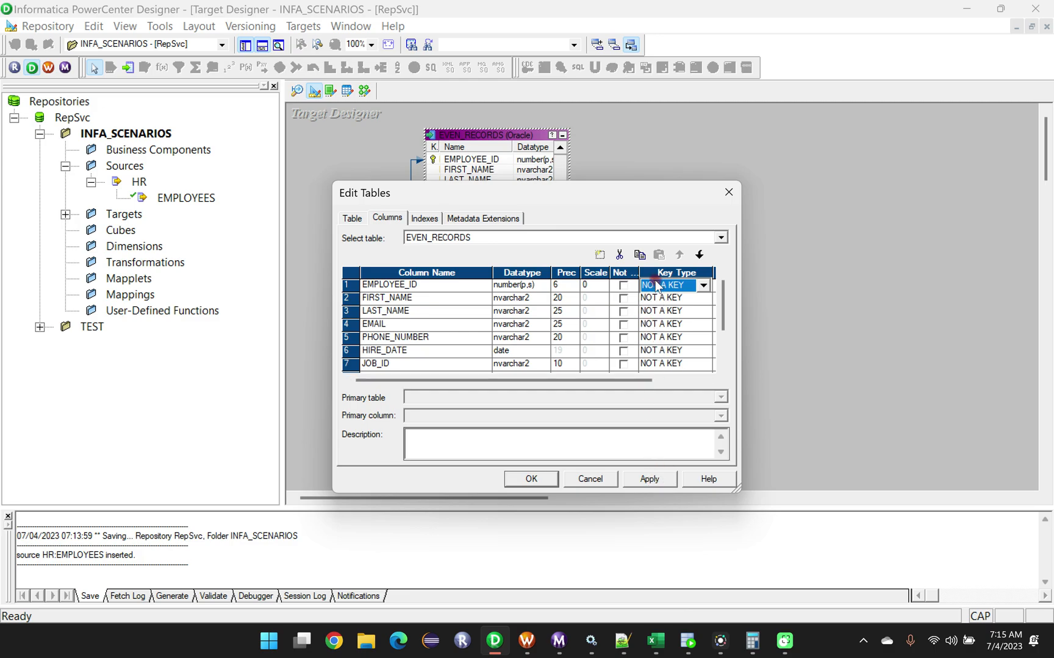
Set the MANAGER_ID column's key type to NOT A KEY, apply the changes, and save EVEN_RECORDS to the repository.
scroll(658, 353, down, 2)
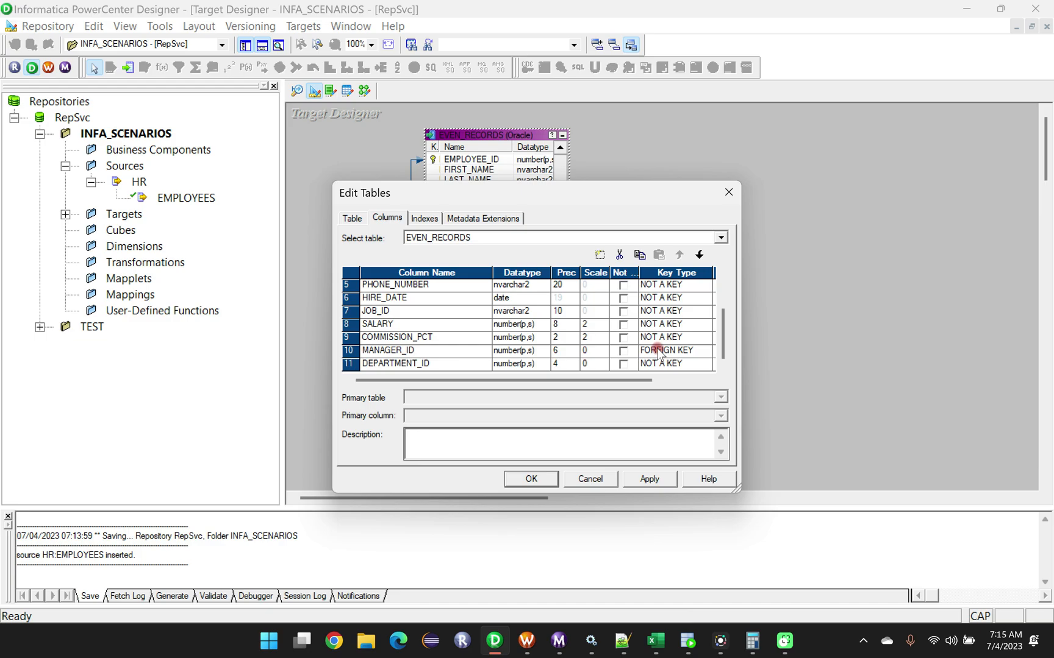
click(658, 353)
click(662, 365)
click(650, 477)
click(524, 479)
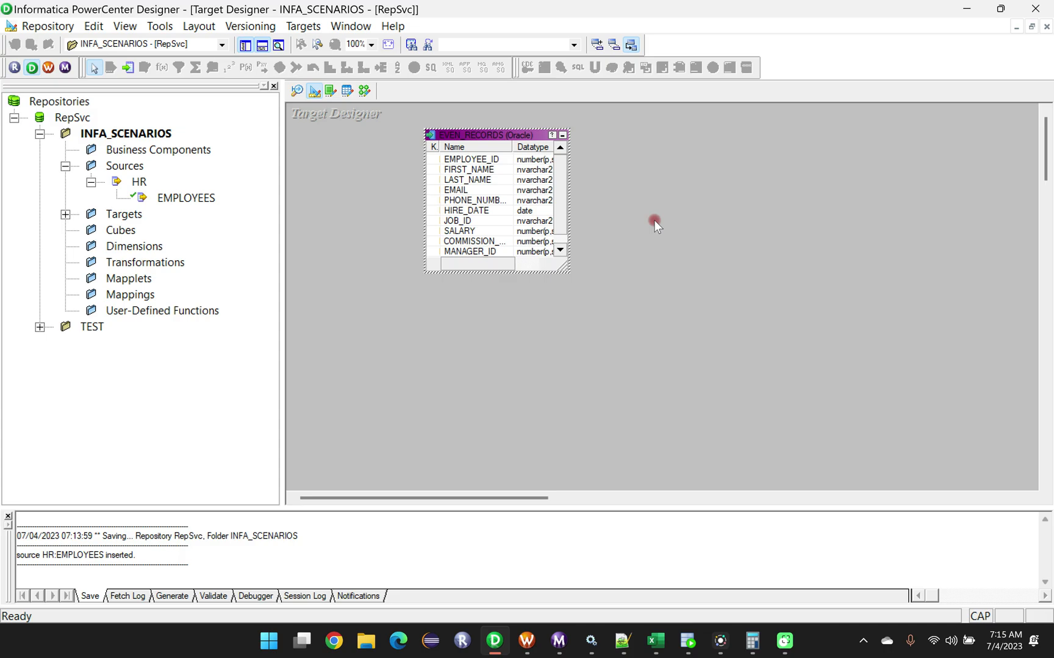
key(ctrl+s)
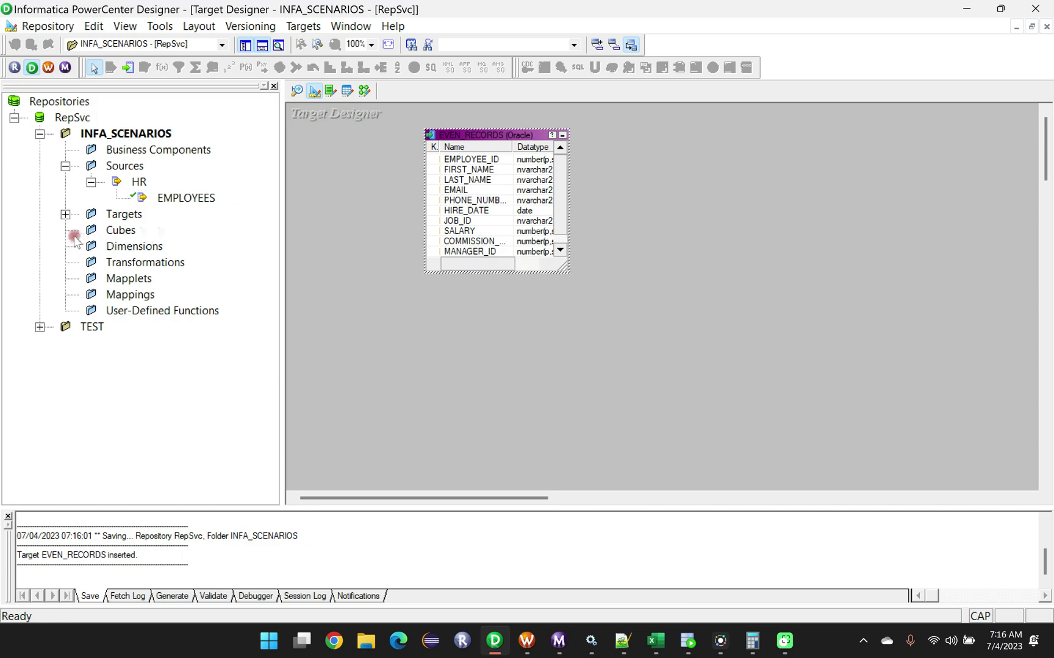
Expand the Targets folder, then reposition and enlarge the EVEN_RECORDS table in the workspace to show all its columns.
click(65, 214)
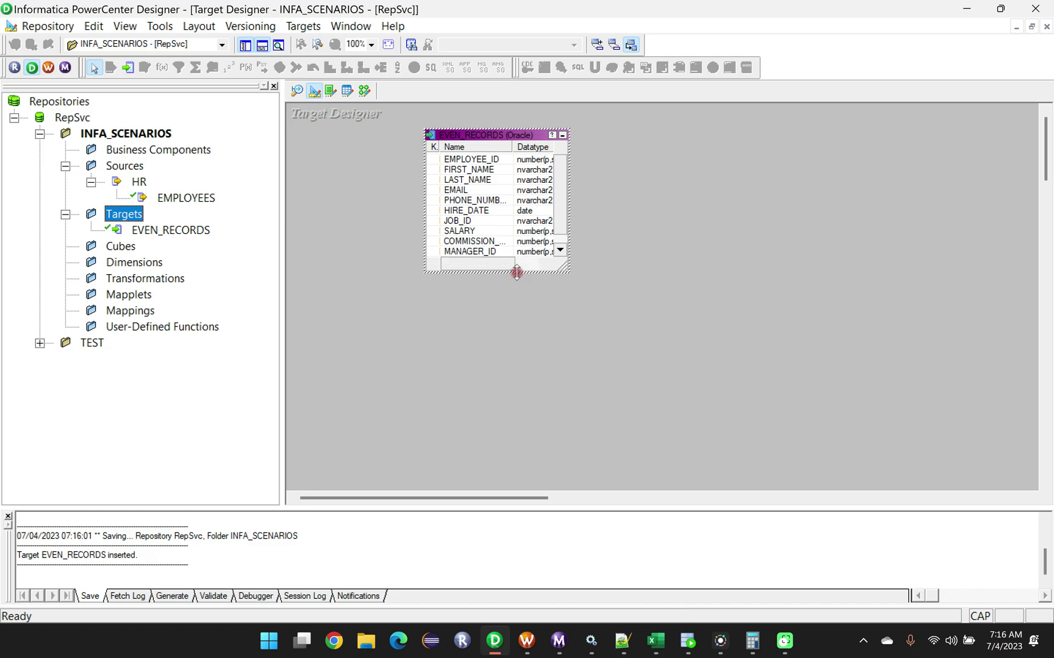
mouse_move(417, 130)
mouse_down()
mouse_move(417, 143)
mouse_move(417, 130)
mouse_up()
click(480, 132)
drag(483, 134, 444, 172)
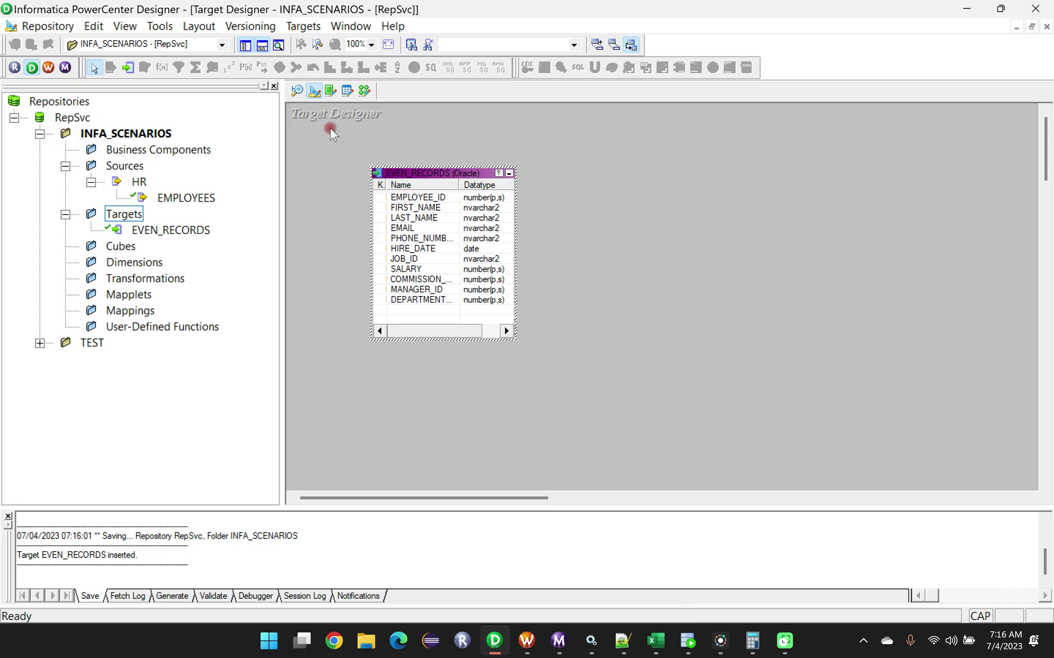
Open SQL generation for the targets and exclude Primary key, Foreign key and Create index, keeping Create table enabled.
click(301, 29)
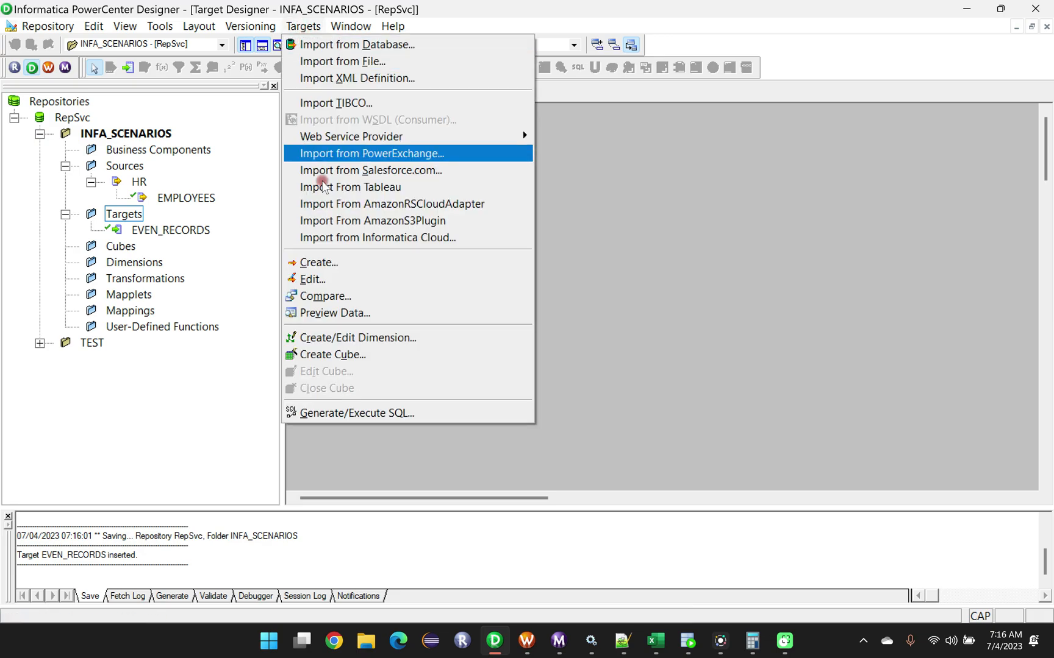
click(352, 412)
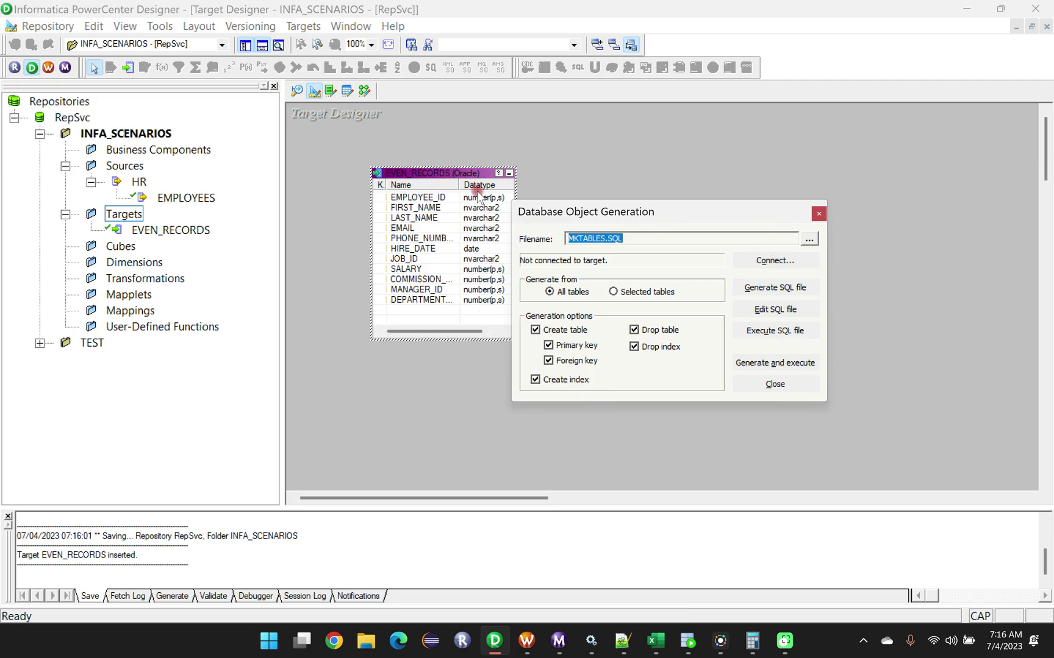
click(535, 330)
click(536, 330)
click(549, 345)
click(548, 361)
click(535, 379)
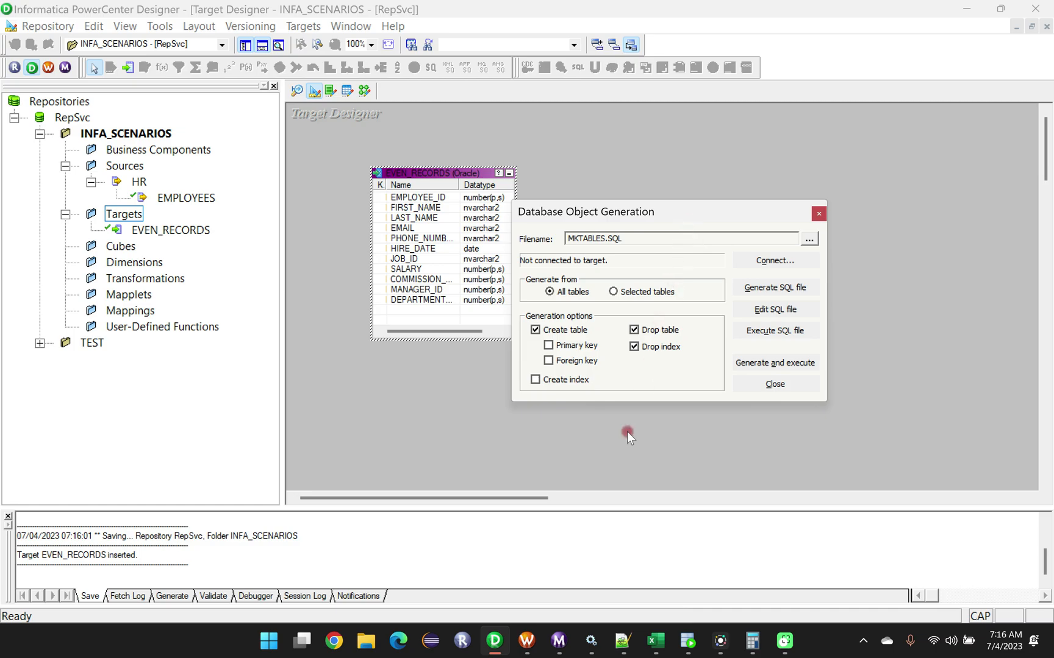
Switch to Oracle SQL Developer, collapse the HR connection, and locate the TEST_TGT connection for the target tables.
click(688, 641)
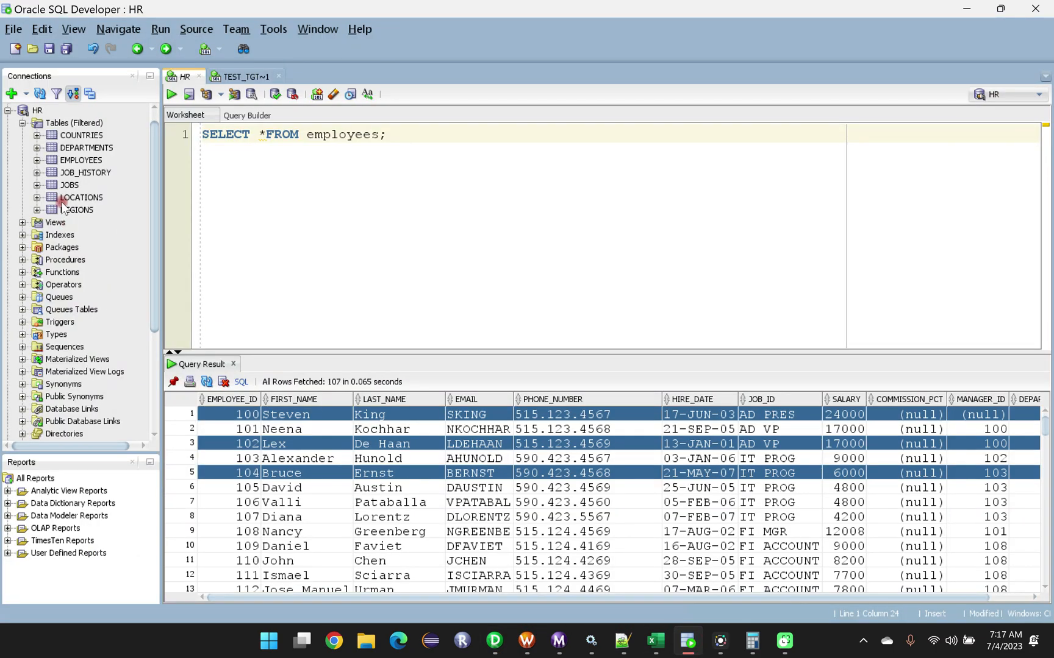
click(8, 111)
click(50, 174)
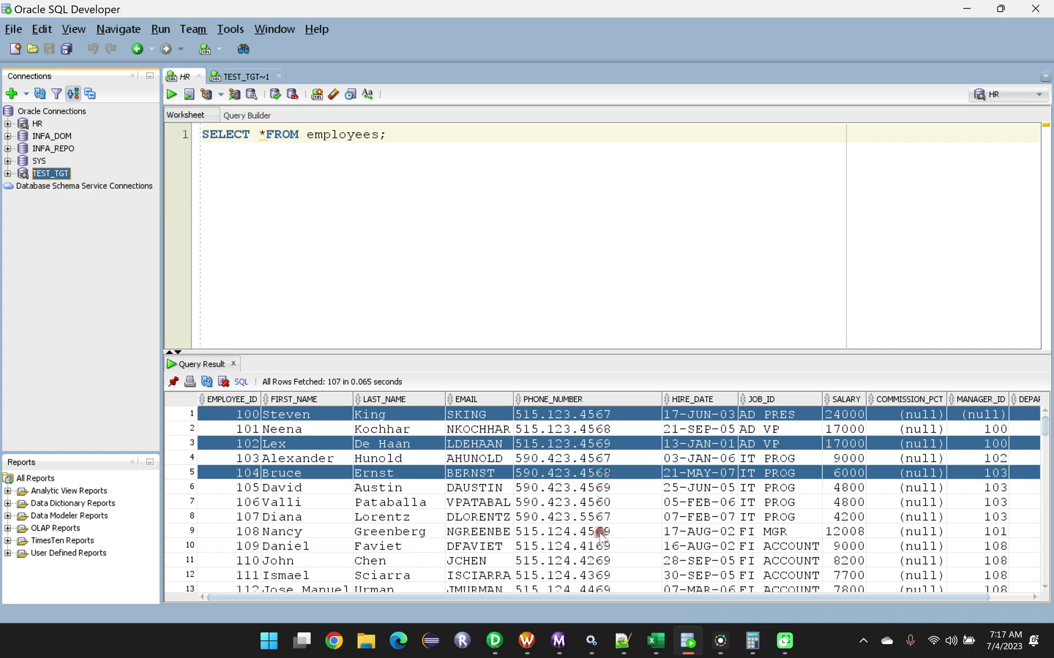
Return to PowerCenter Designer and choose TEST_TGT (DataDirect 7.1 Oracle Wire Protocol) as the ODBC data source for the target connection.
click(495, 640)
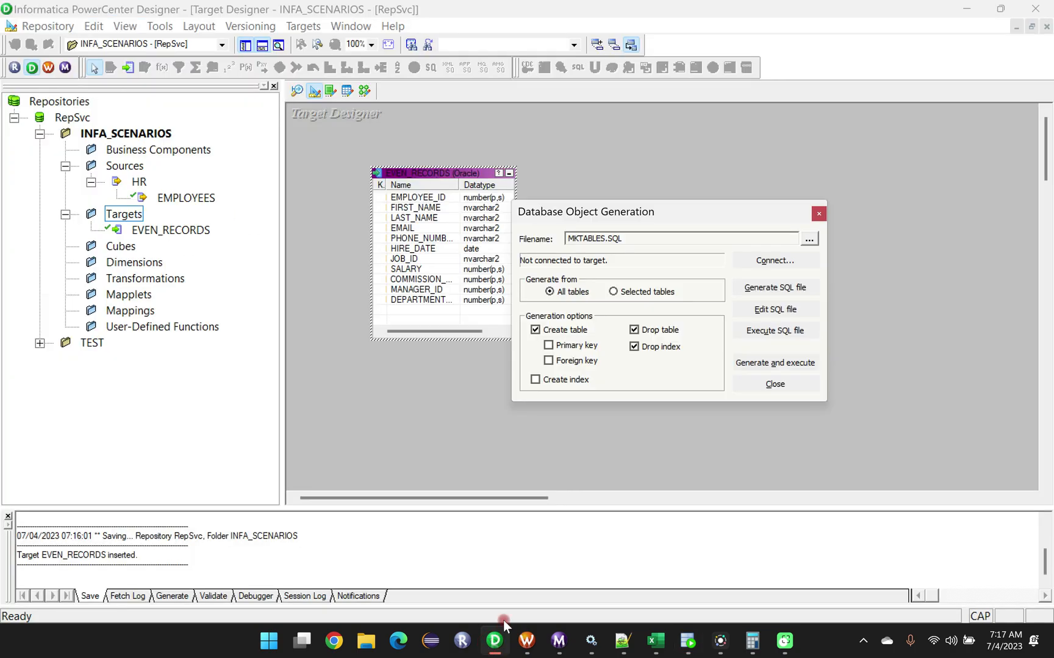
click(767, 262)
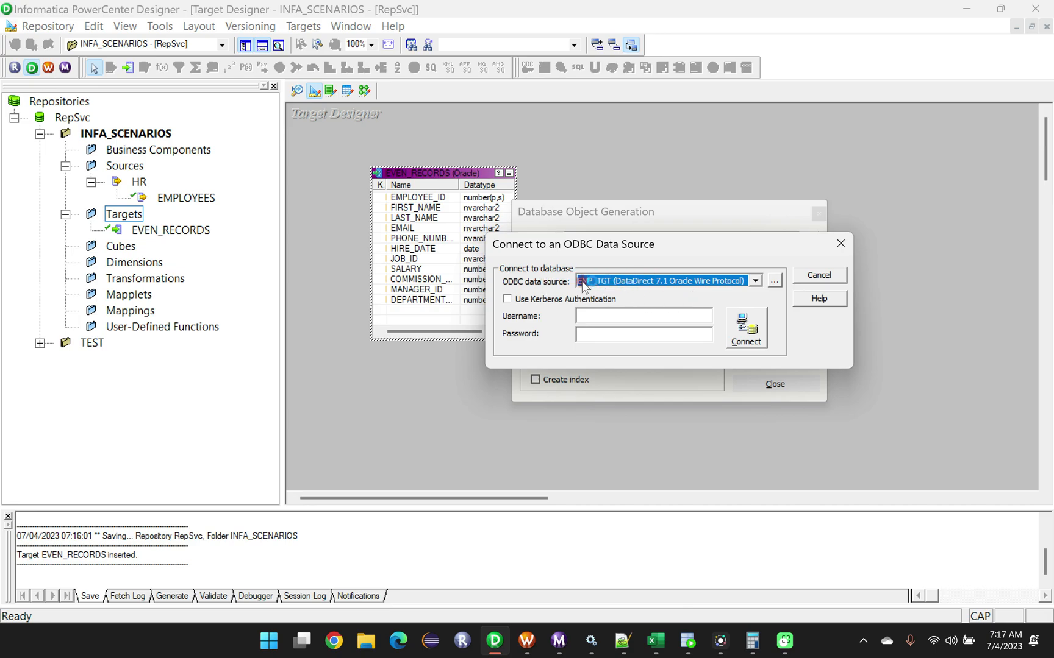
click(756, 280)
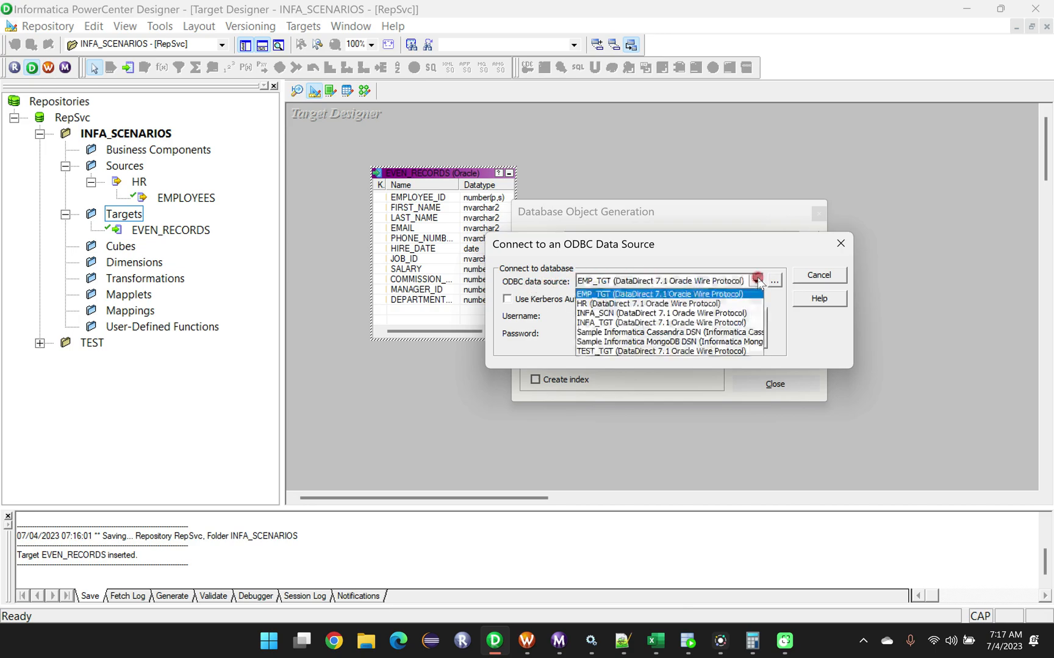
click(601, 351)
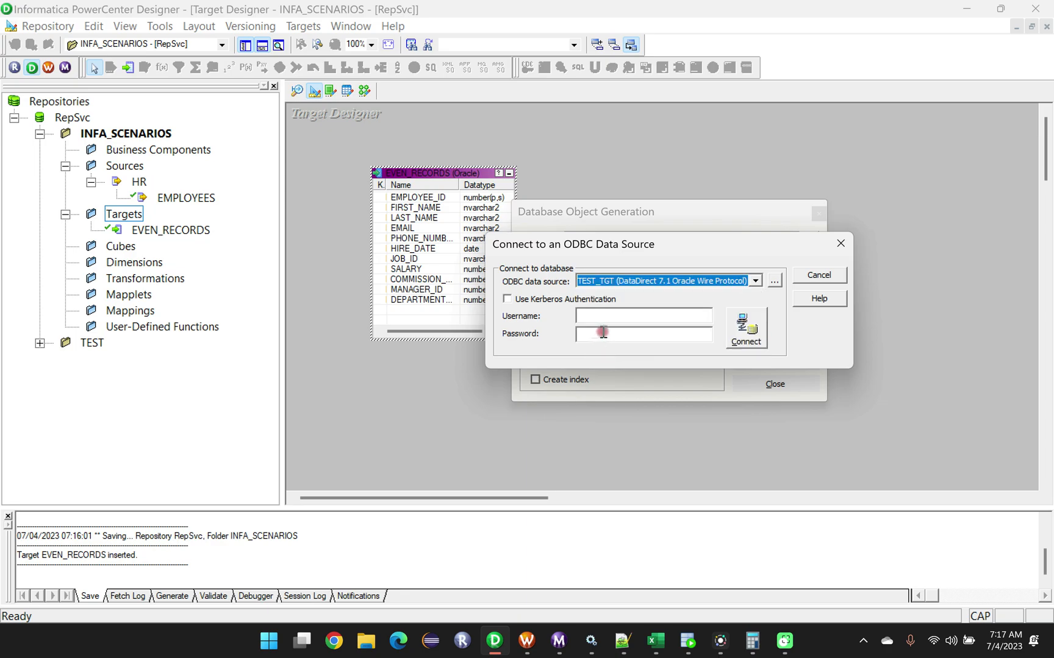
Enter the username TEST_TGT and its account password, and connect to the selected ODBC data source.
click(603, 316)
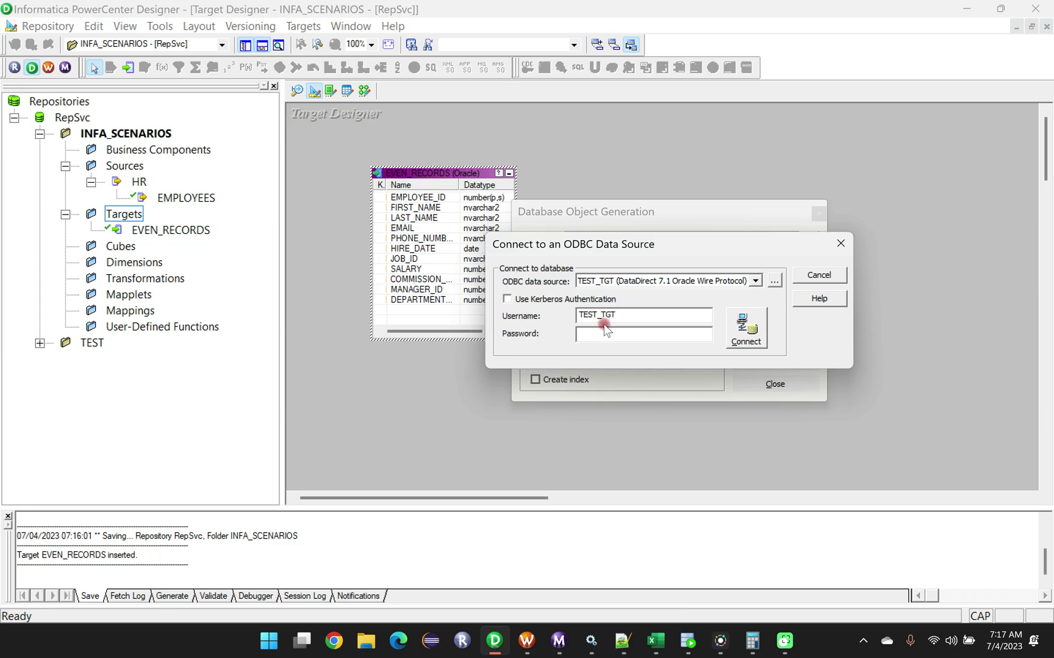
key(Caps_Lock)
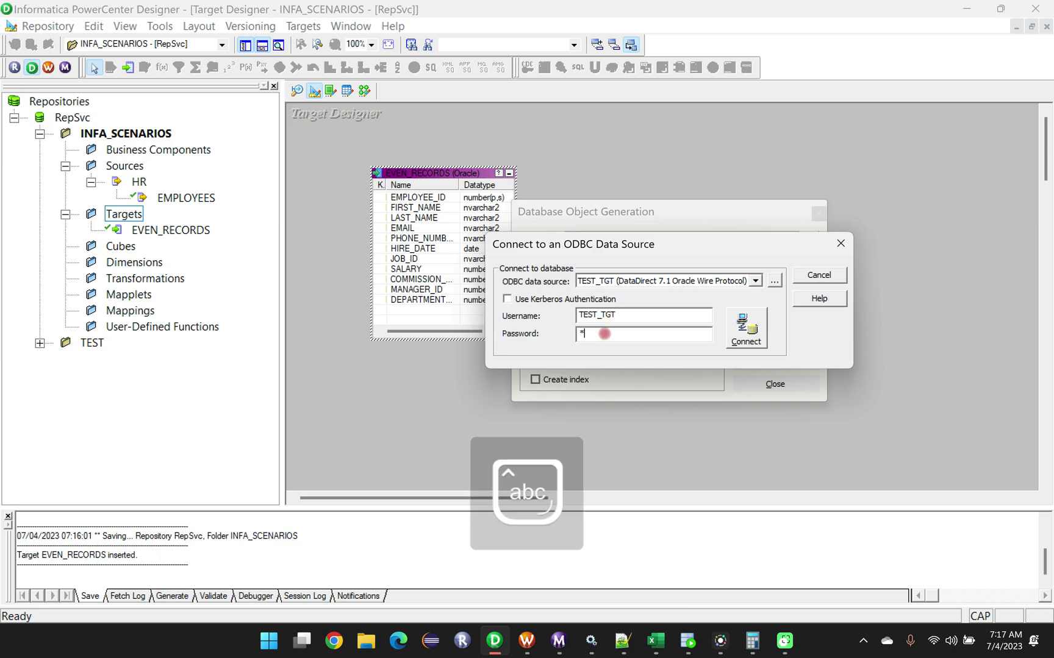
click(746, 328)
key(Caps_Lock)
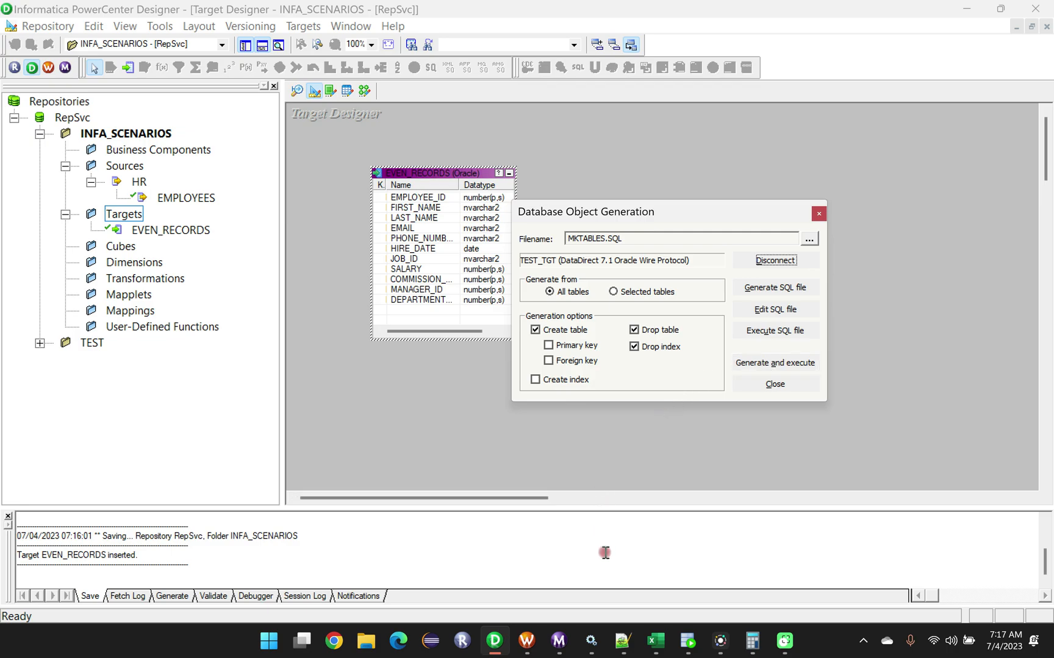
Switch to Oracle SQL Developer, show the TEST_TGT worksheet, and expand the TEST_TGT connection to check its tables.
click(684, 643)
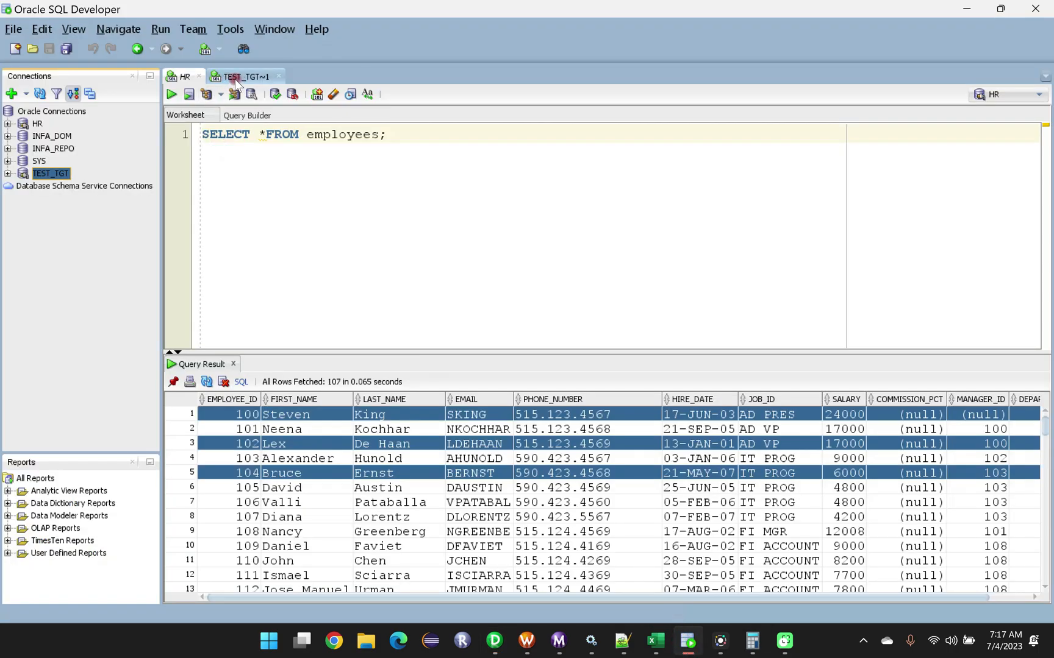
click(237, 78)
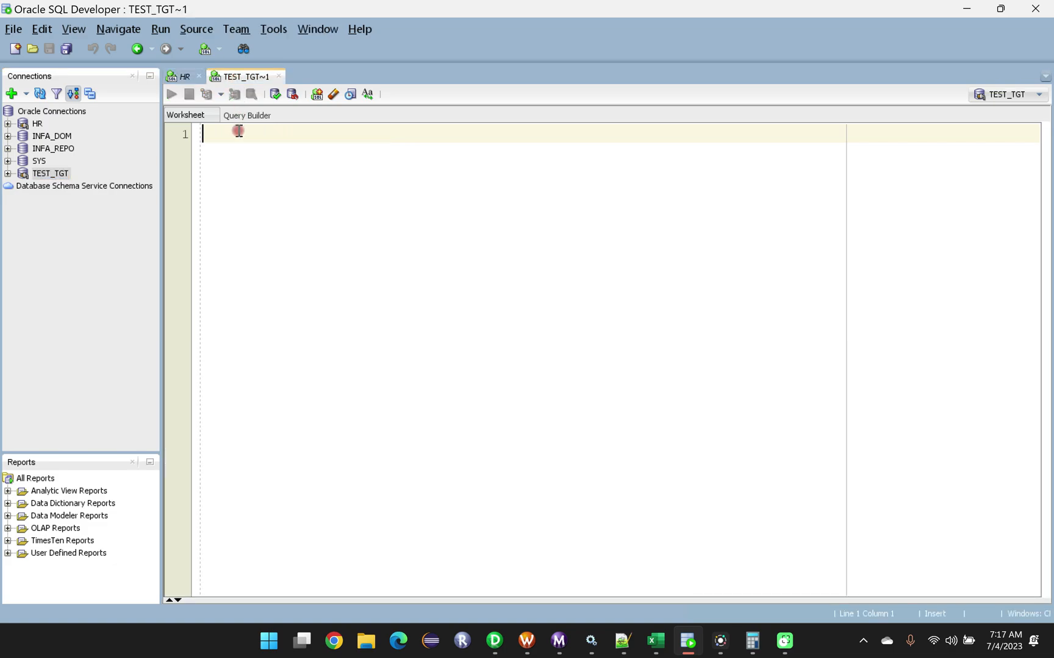
click(8, 174)
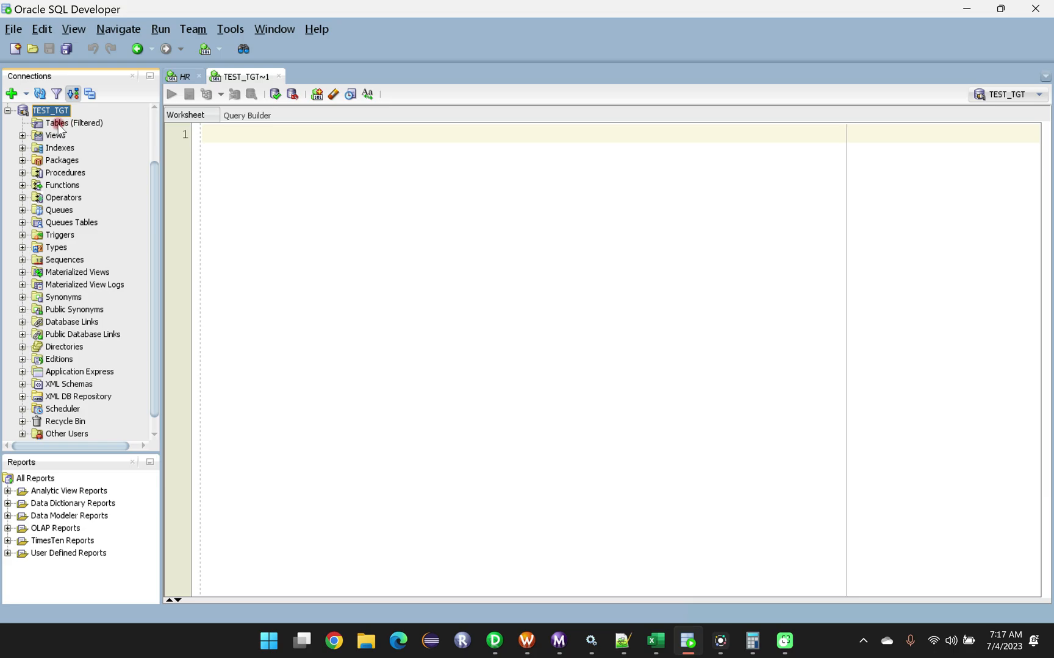
scroll(73, 165, up, 1)
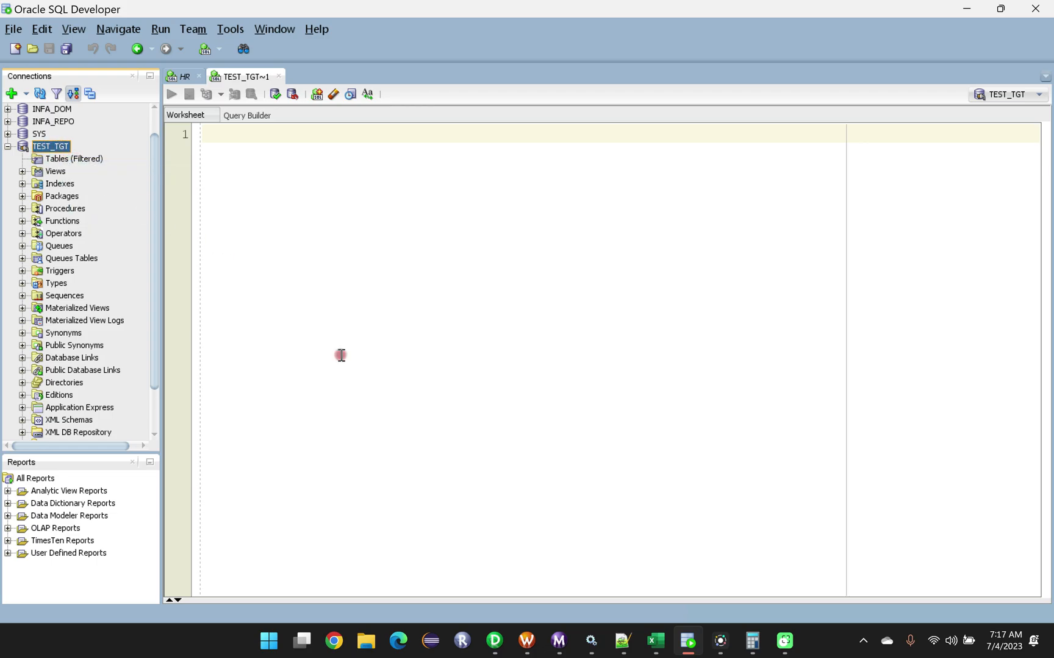
Return to PowerCenter Designer, generate and execute the EVEN_RECORDS SQL without Drop table or Drop index, overwriting MKTABLES.SQL, and review the CREATE TABLE output.
click(495, 640)
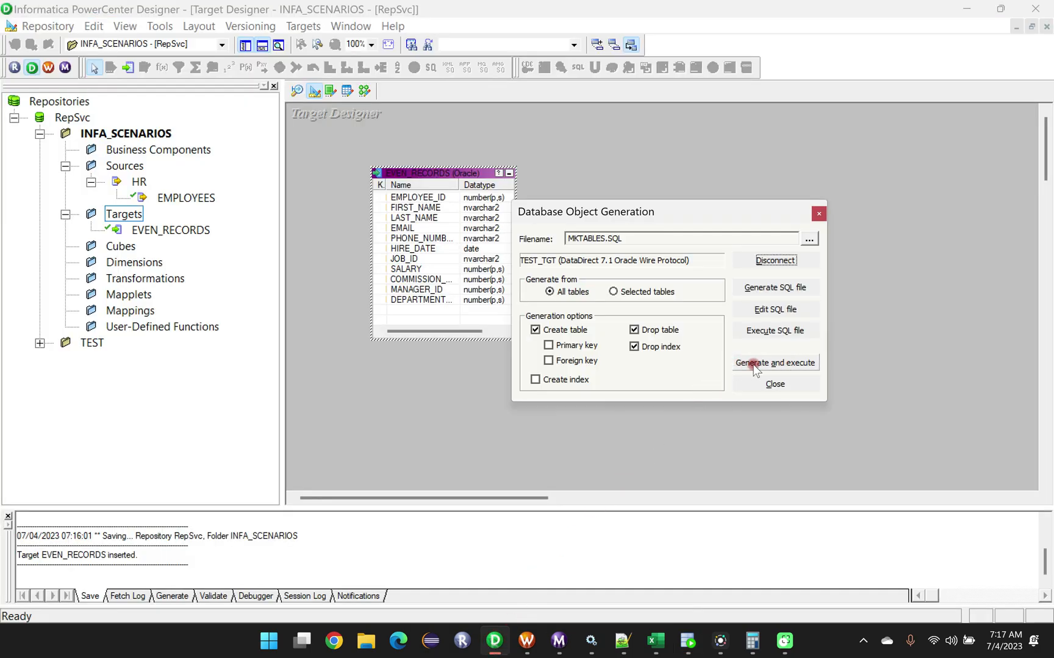
click(633, 330)
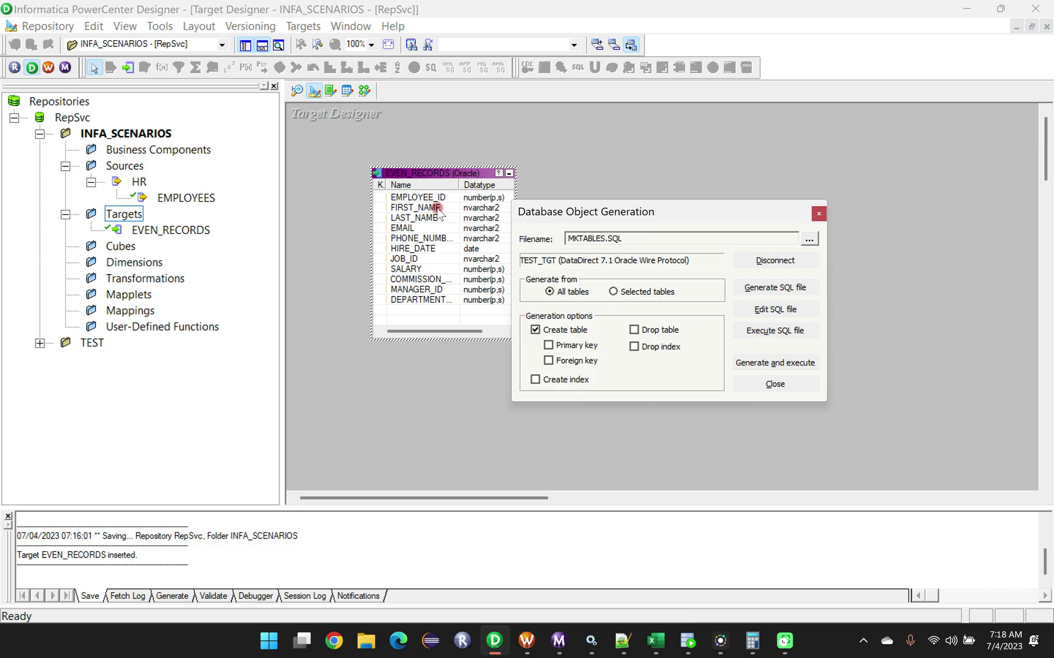
click(781, 365)
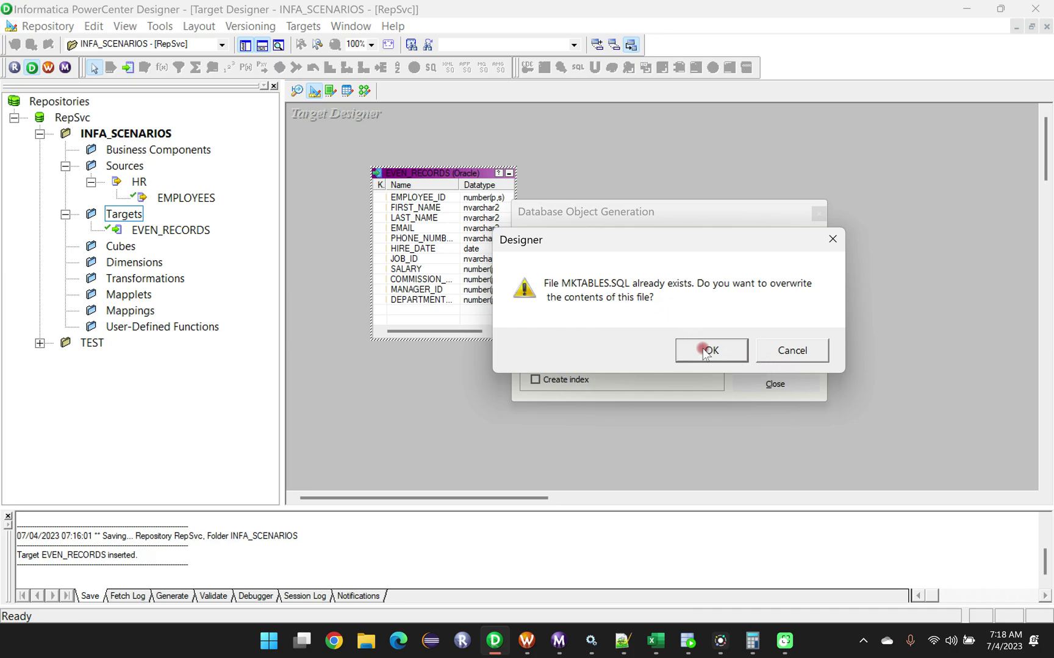
click(706, 352)
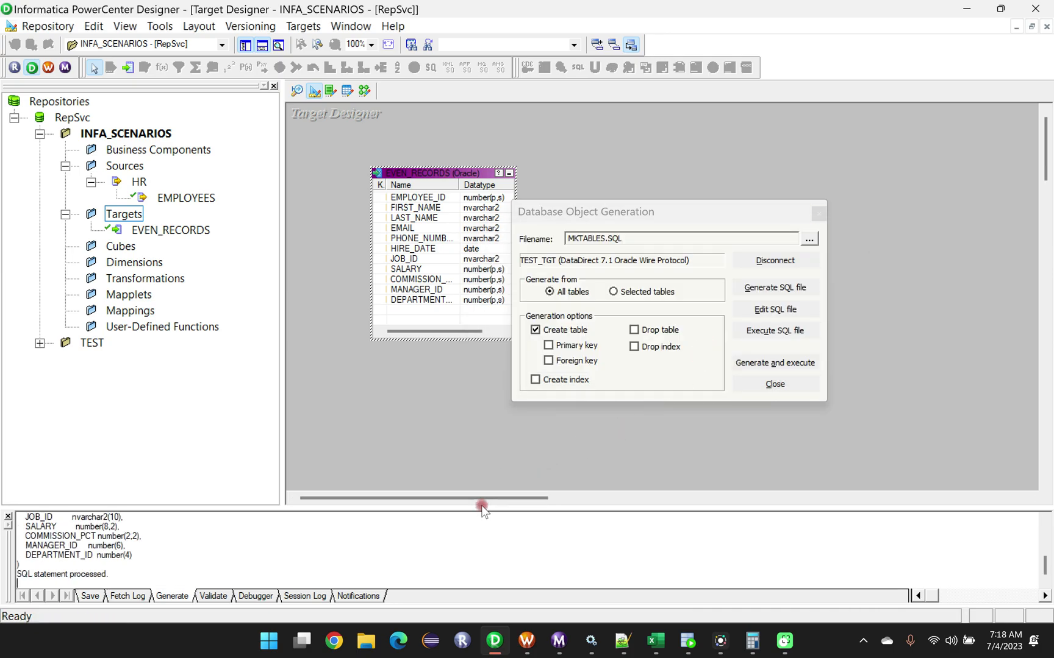
drag(482, 508, 482, 307)
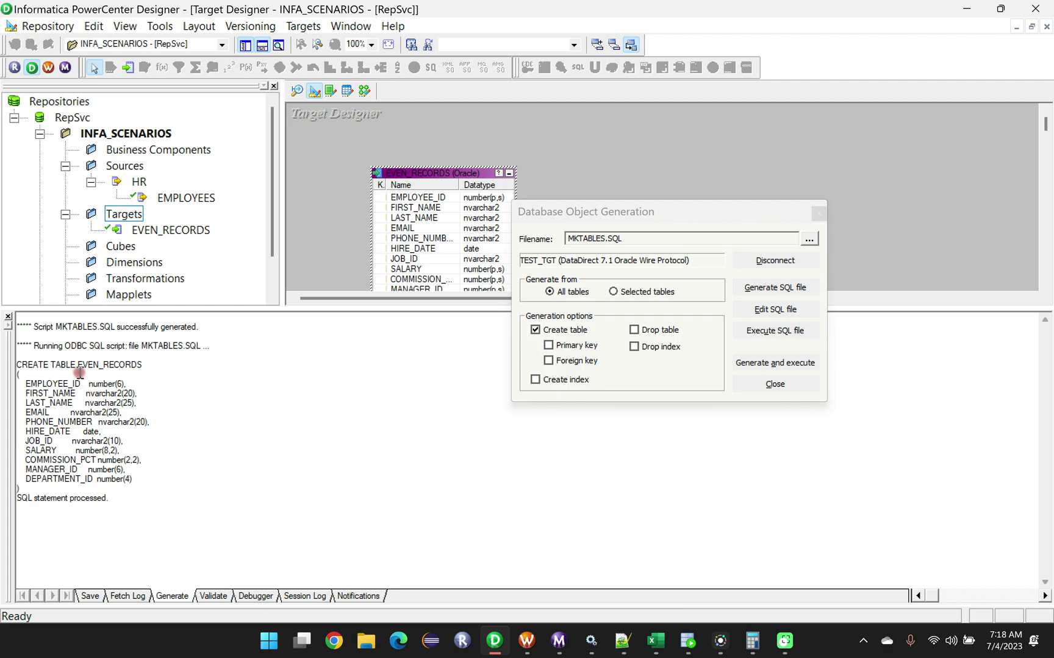
drag(18, 364, 134, 488)
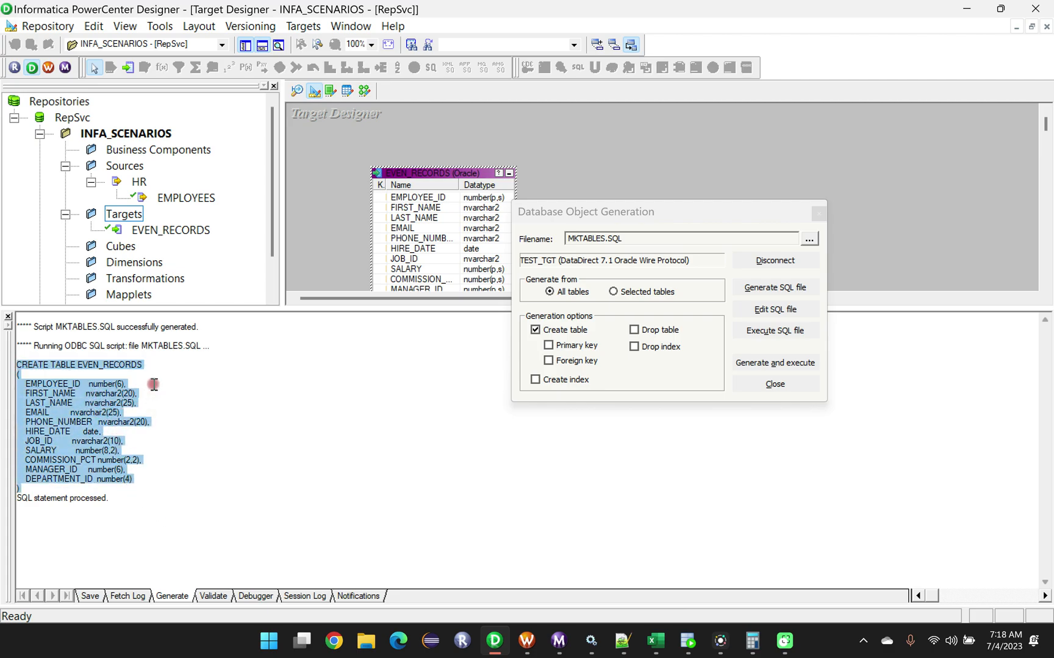
Switch to Oracle SQL Developer and run SELECT *FROM even_records; in the TEST_TGT worksheet.
click(687, 642)
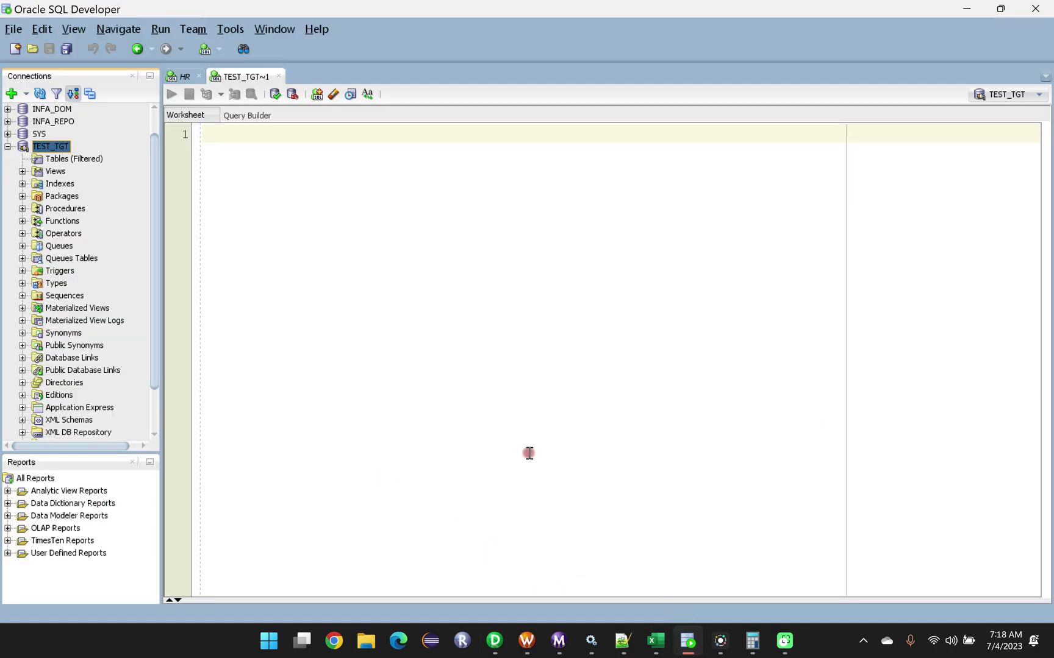
click(233, 141)
key(Caps_Lock)
text(SELECT)
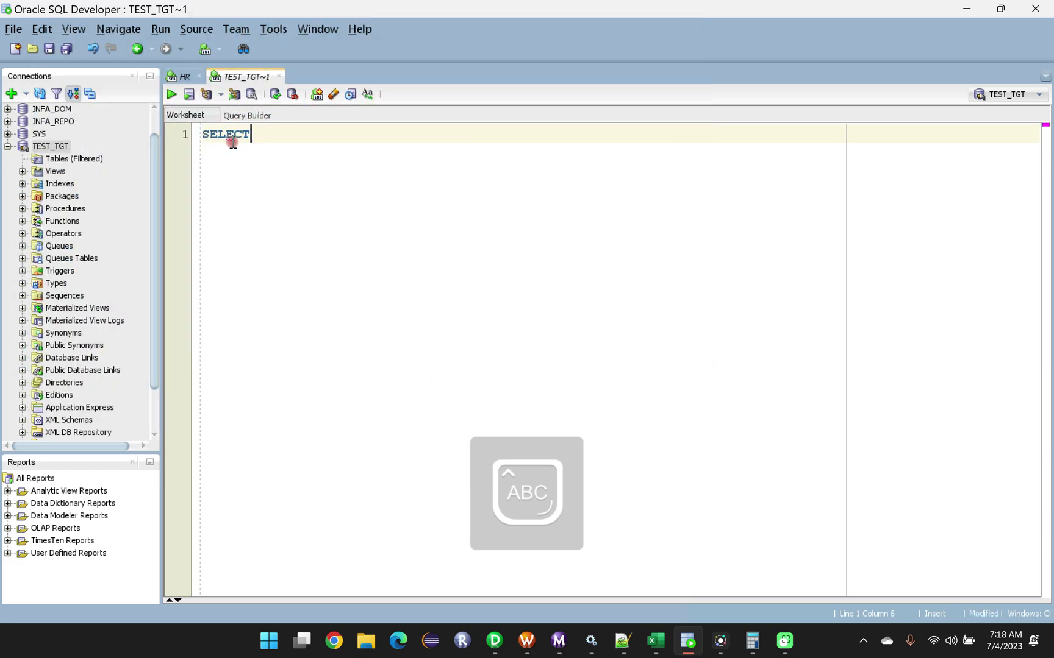
key(Caps_Lock)
text(*)
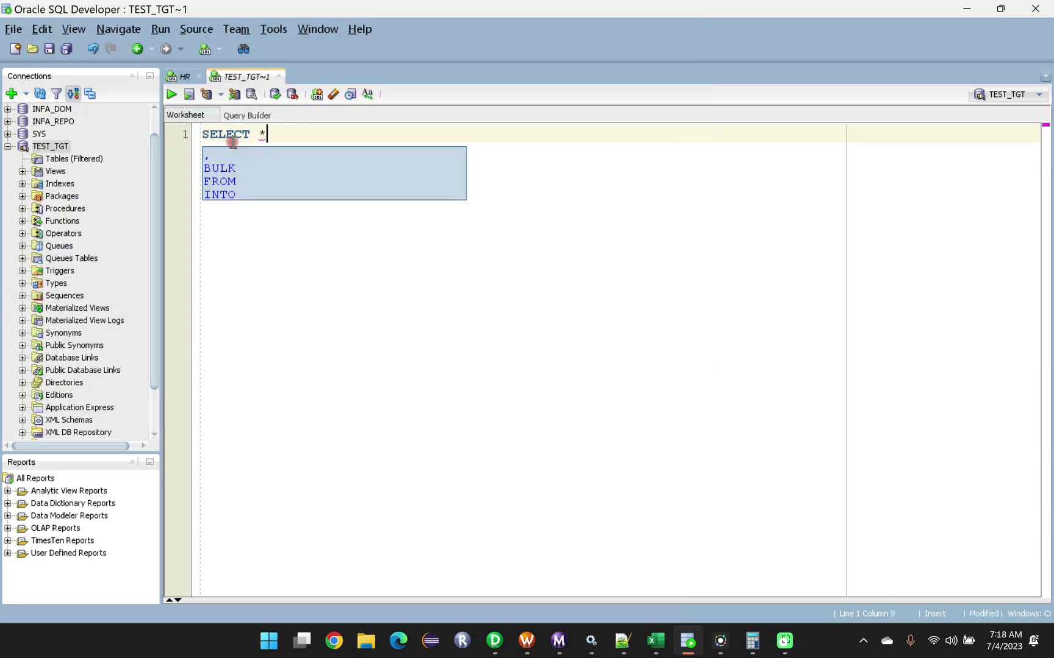
text(FROM)
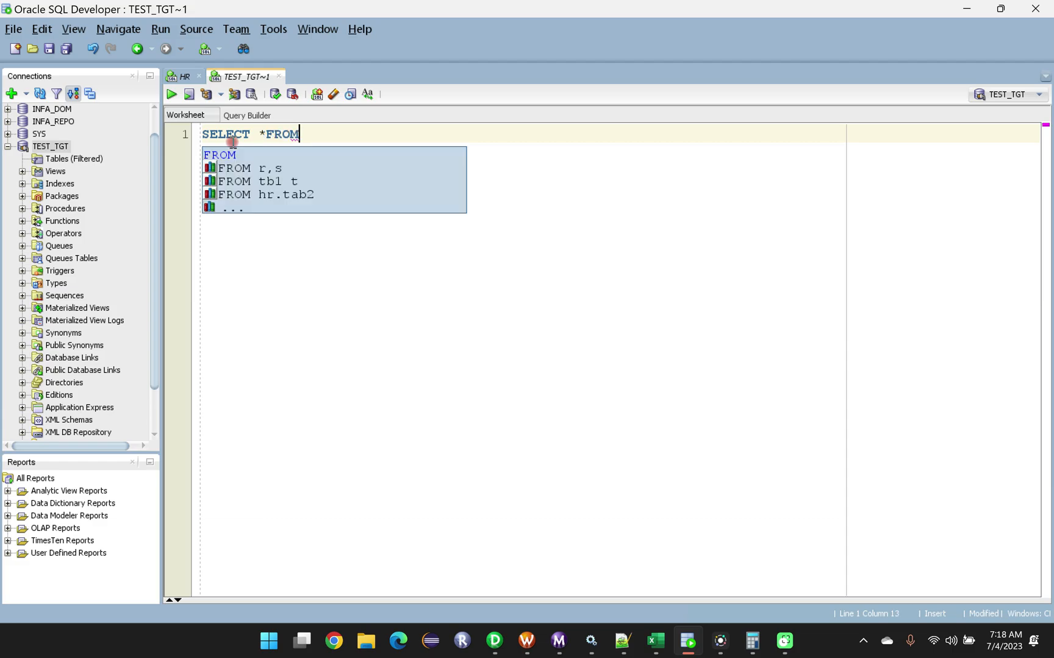
double_click(253, 156)
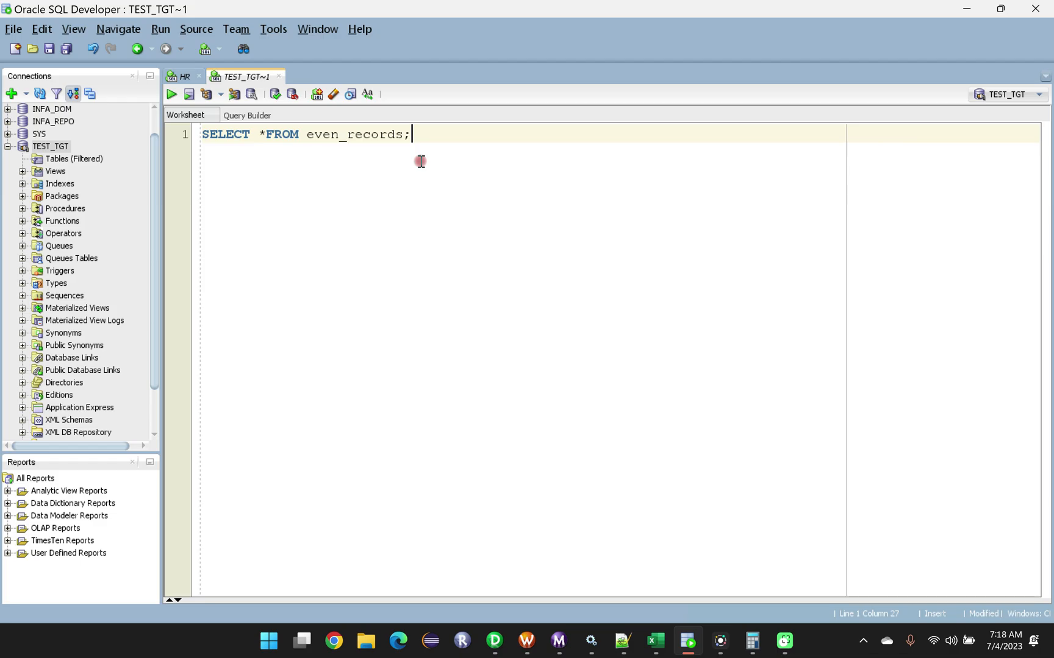
key(ctrl+Return)
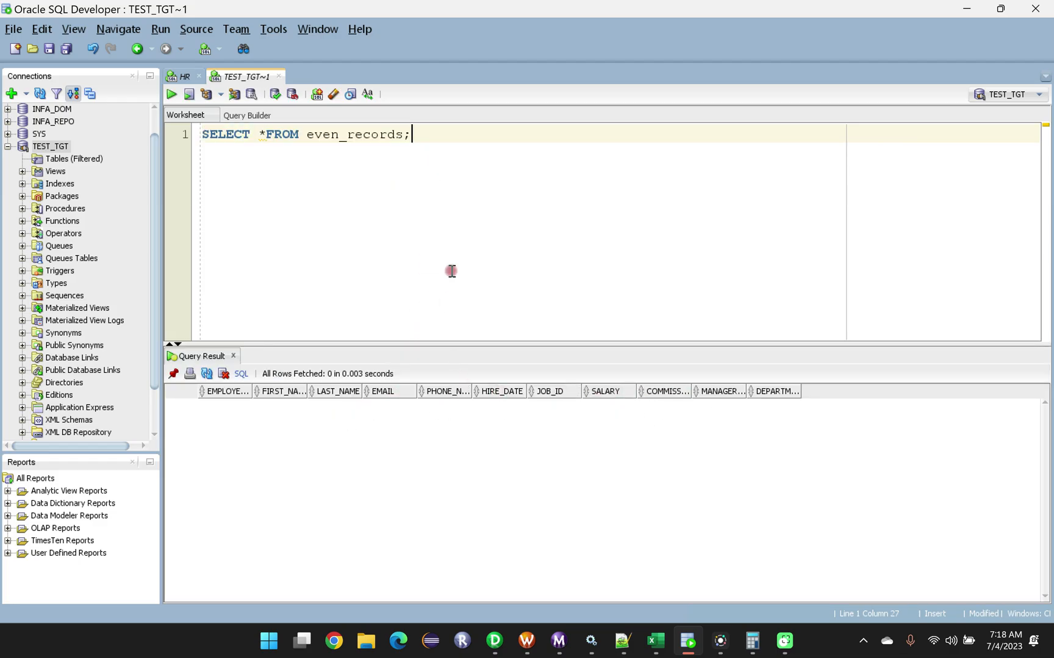
Return to PowerCenter Designer, close the Database Object Generation dialog, and save the INFA_SCENARIOS folder.
click(494, 640)
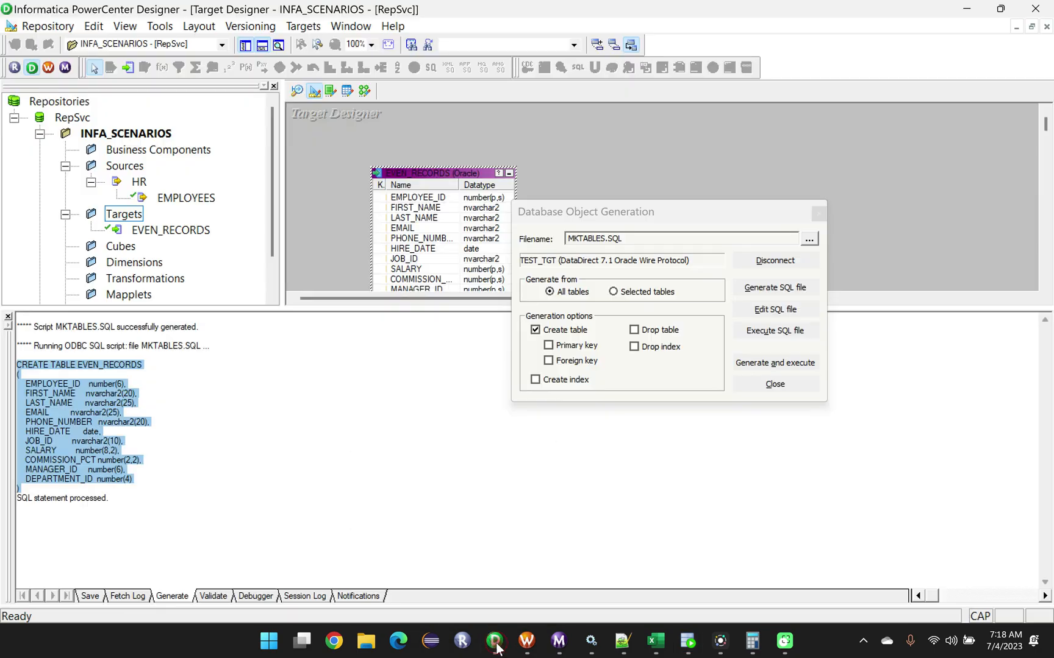
click(817, 213)
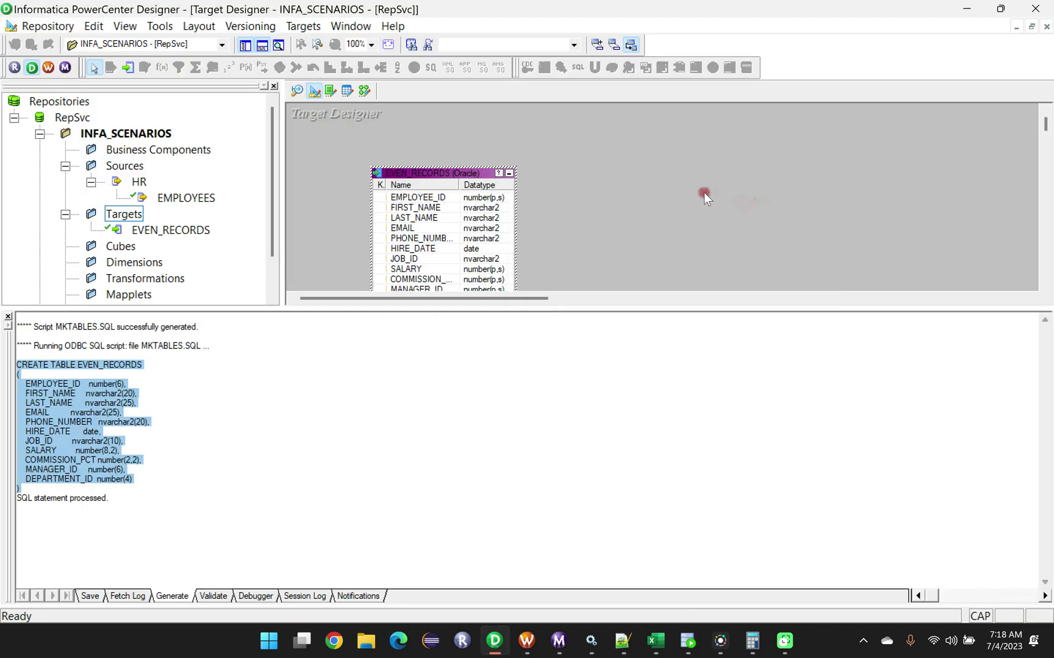
key(ctrl+s)
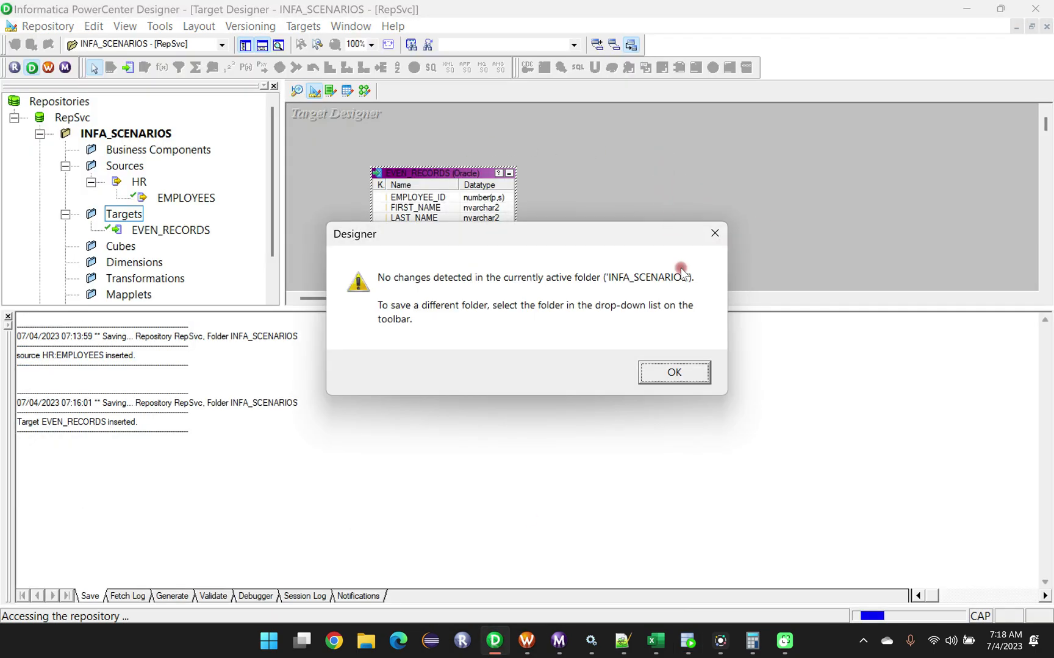
click(673, 372)
Shrink the output window and clear all objects from the Target Designer workspace.
drag(646, 308, 641, 495)
right_click(605, 141)
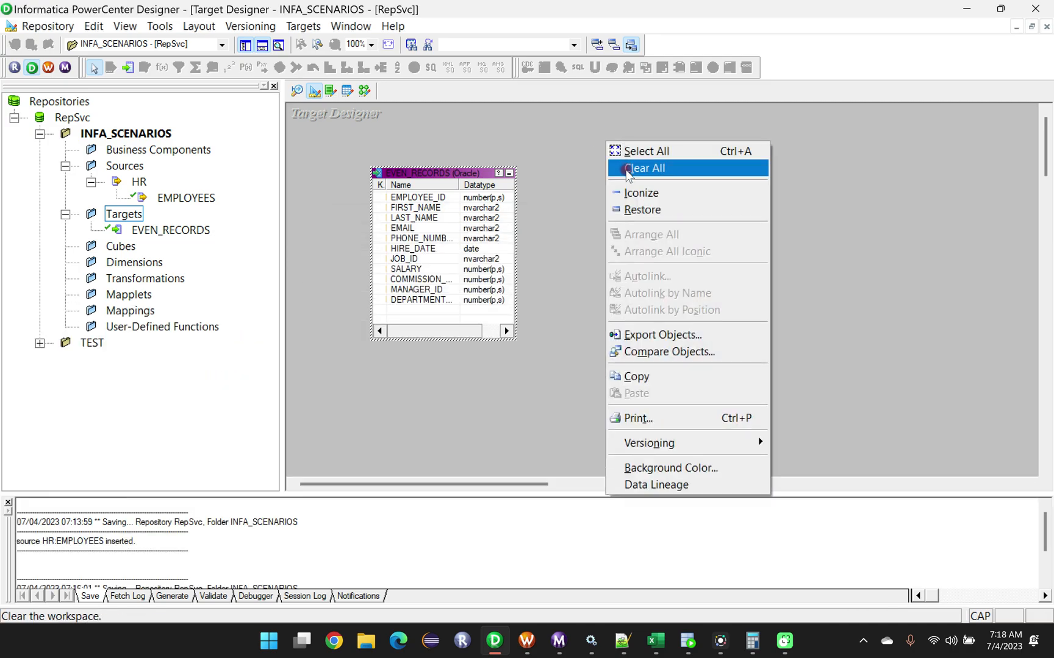
click(628, 170)
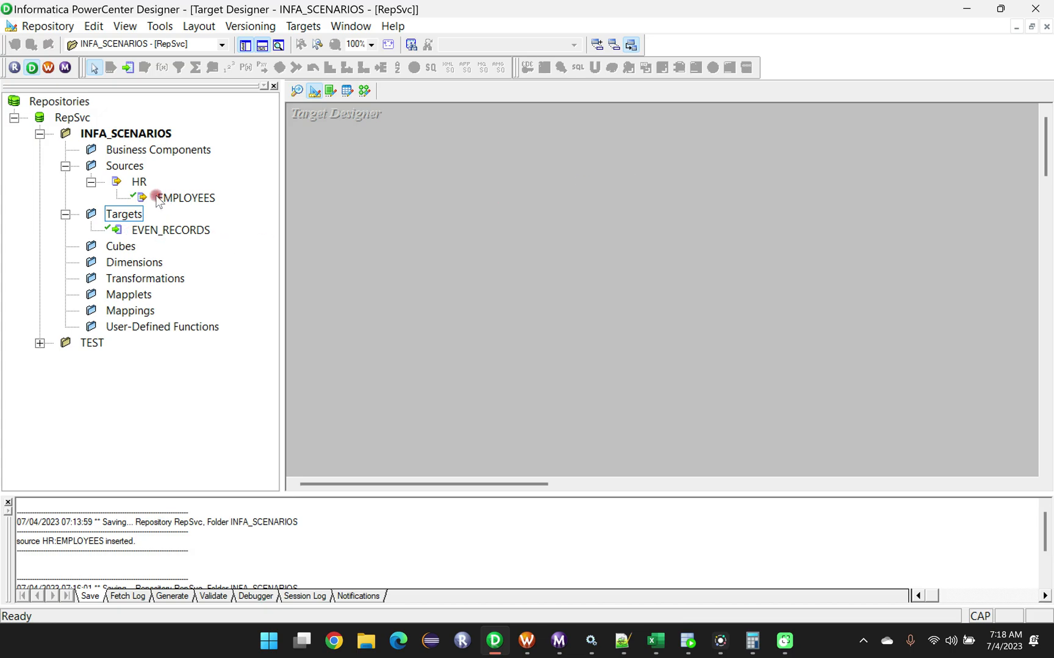
Create another target definition from the HR EMPLOYEES source and rename it ODD_RECORDS.
drag(172, 199, 480, 189)
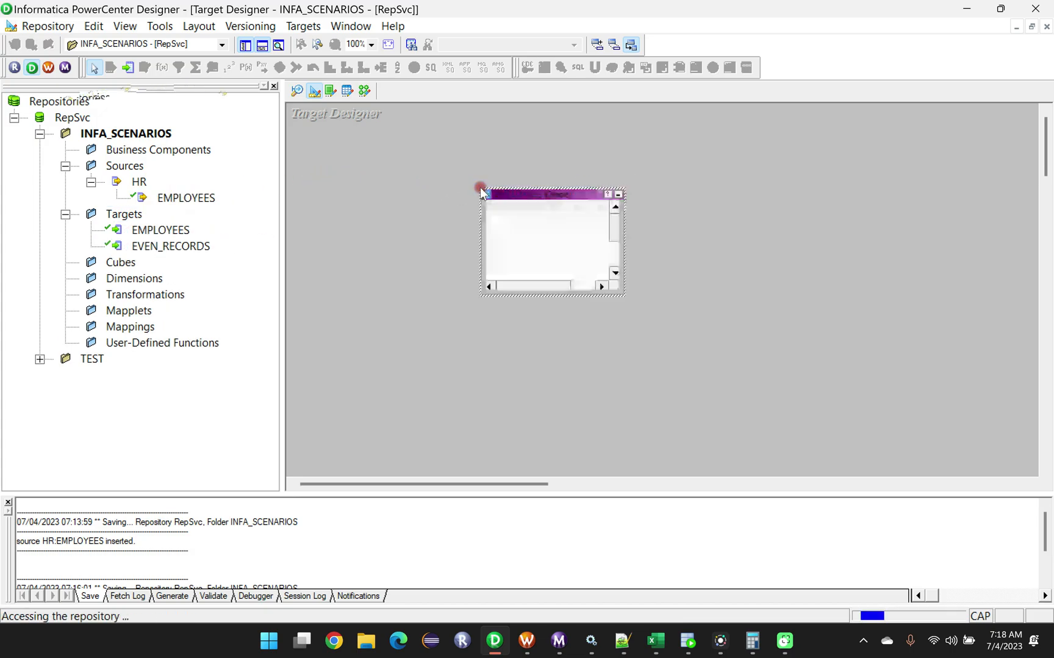
double_click(547, 195)
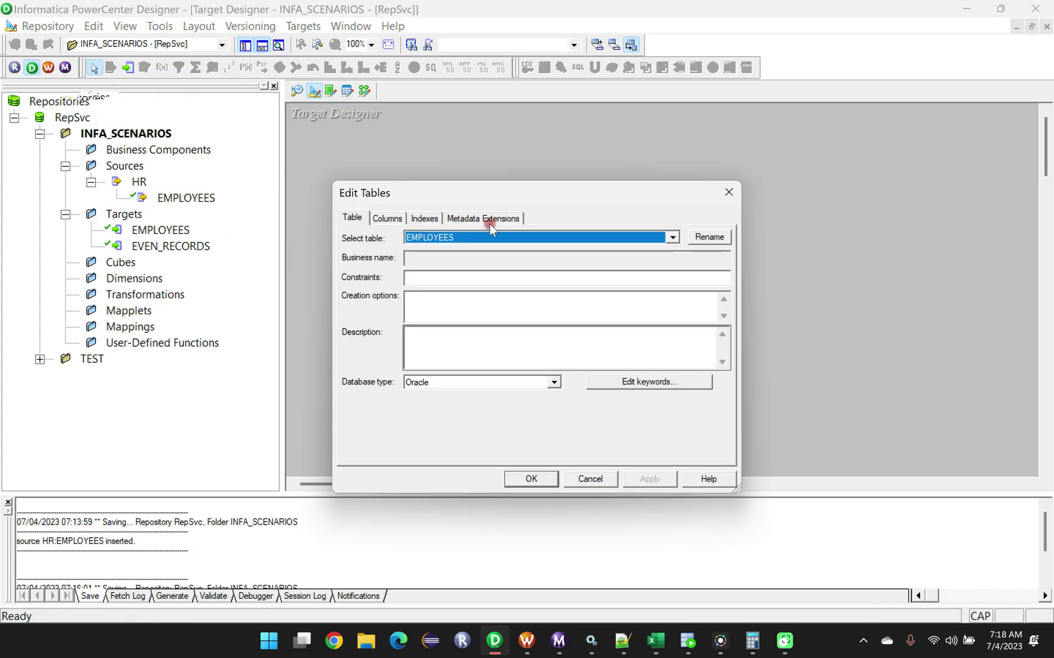
click(709, 237)
drag(460, 335, 381, 343)
key(BackSpace)
text(ODD_RECORDS)
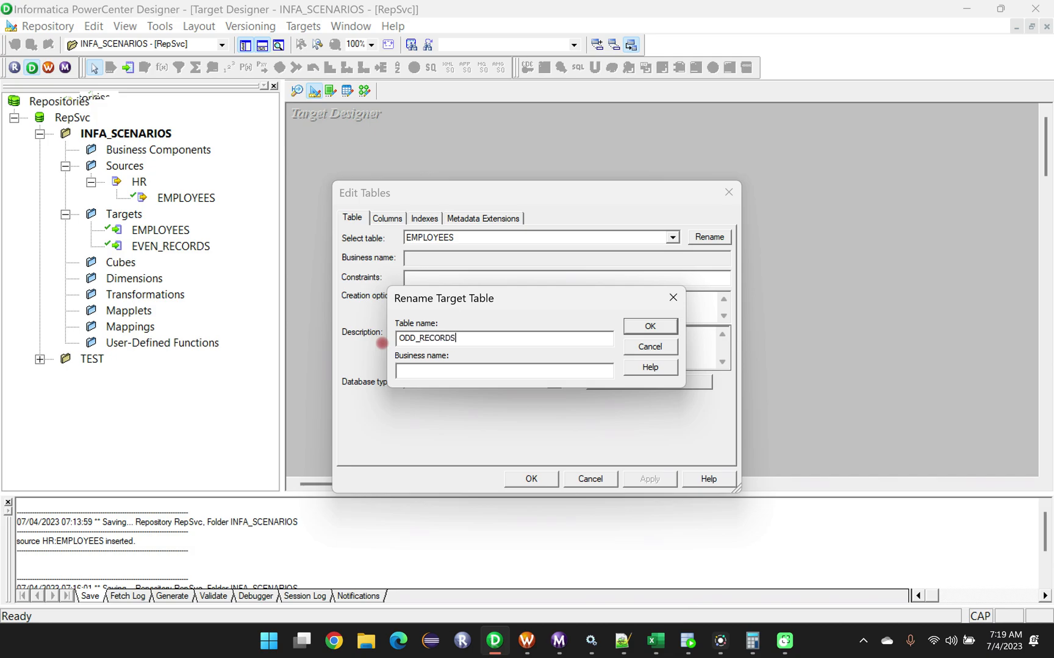
click(638, 337)
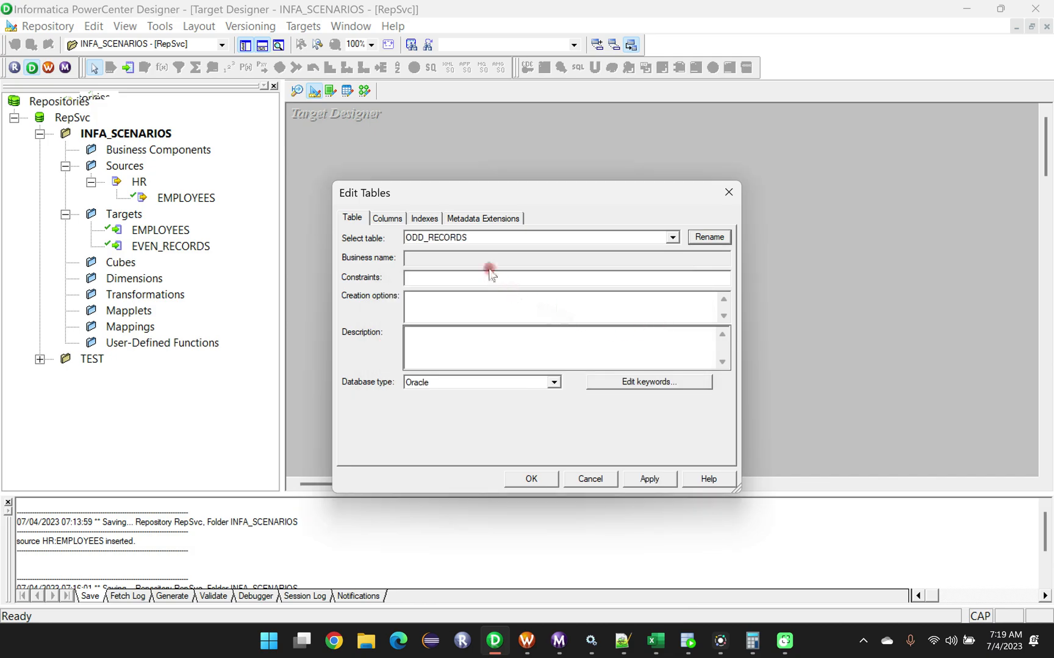
Set EMPLOYEE_ID in ODD_RECORDS to NOT A KEY and clear Not Null for EMPLOYEE_ID, LAST_NAME, EMAIL, HIRE_DATE and JOB_ID.
click(388, 219)
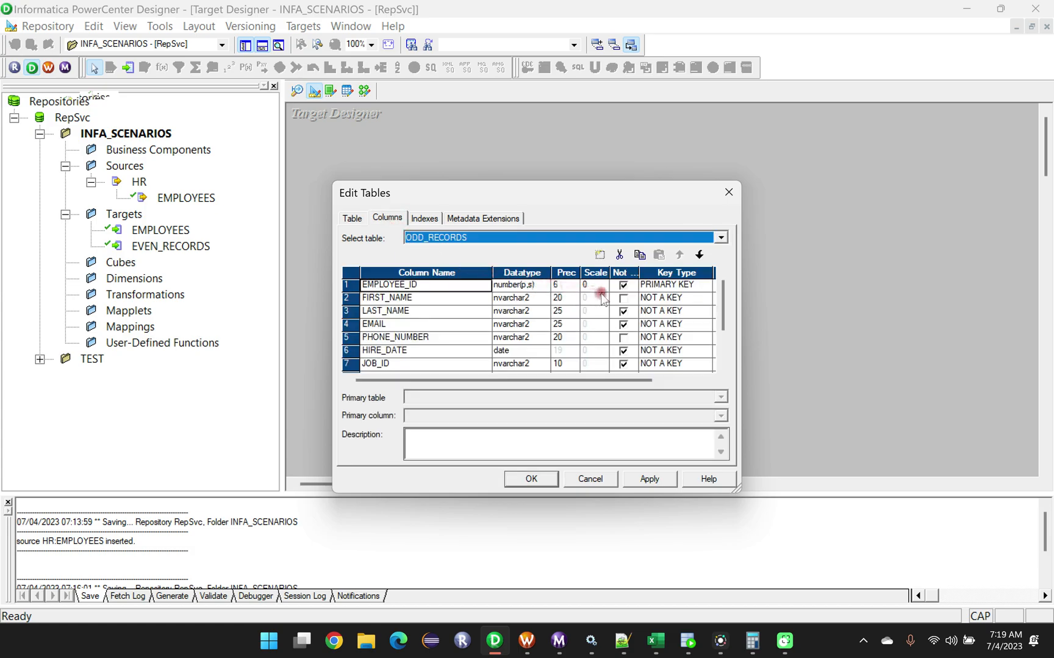
click(698, 288)
click(706, 285)
click(680, 297)
click(623, 285)
click(623, 311)
click(623, 324)
click(623, 351)
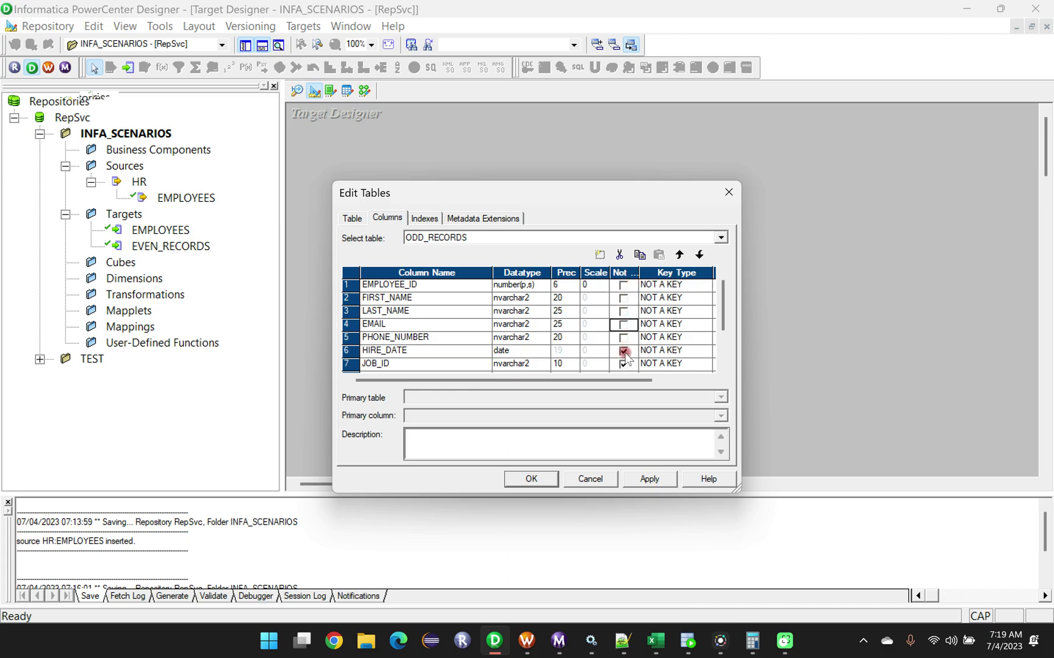
click(623, 364)
Set the key type of MANAGER_ID to NOT A KEY and accept the ODD_RECORDS table changes.
scroll(649, 357, down, 2)
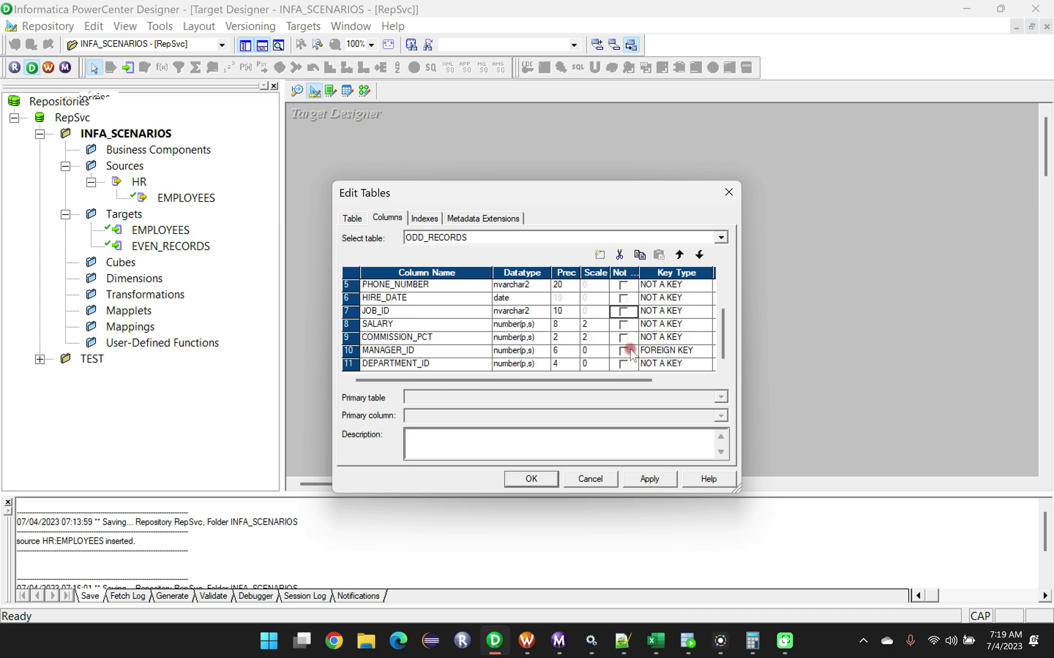
click(663, 352)
click(667, 364)
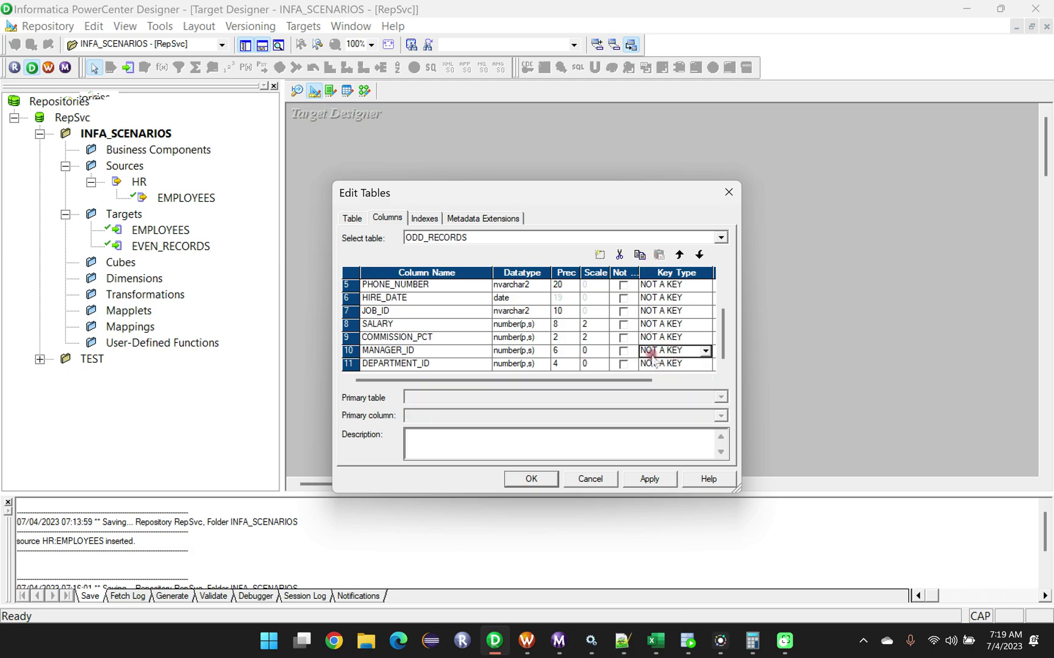
click(539, 479)
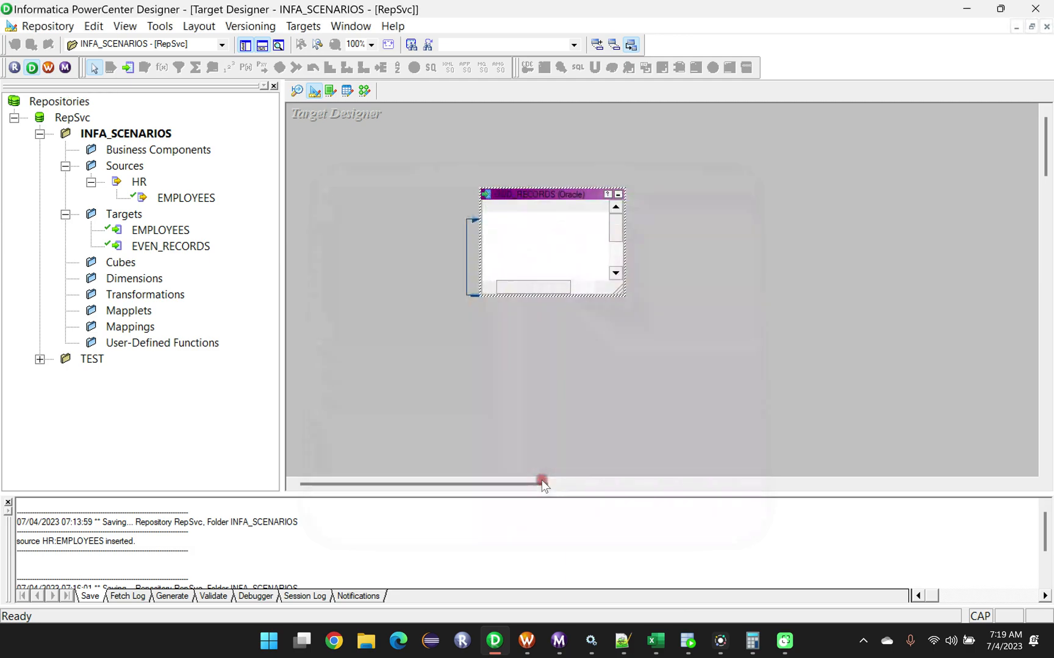
Enlarge the ODD_RECORDS table in the workspace to show its columns, and open SQL generation for the targets.
drag(539, 194, 539, 146)
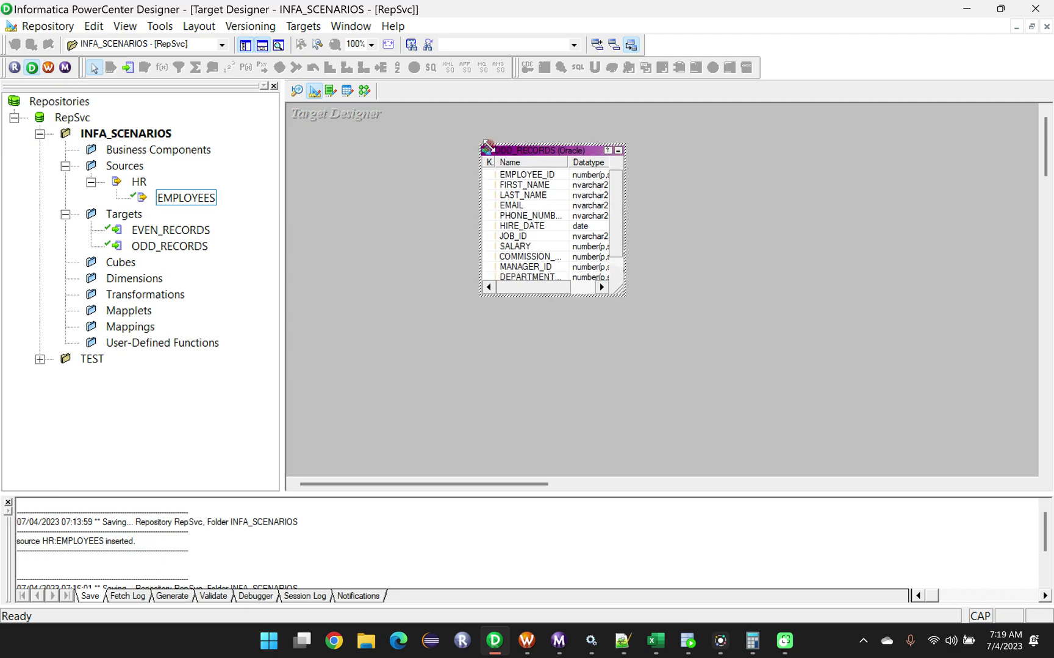
click(305, 26)
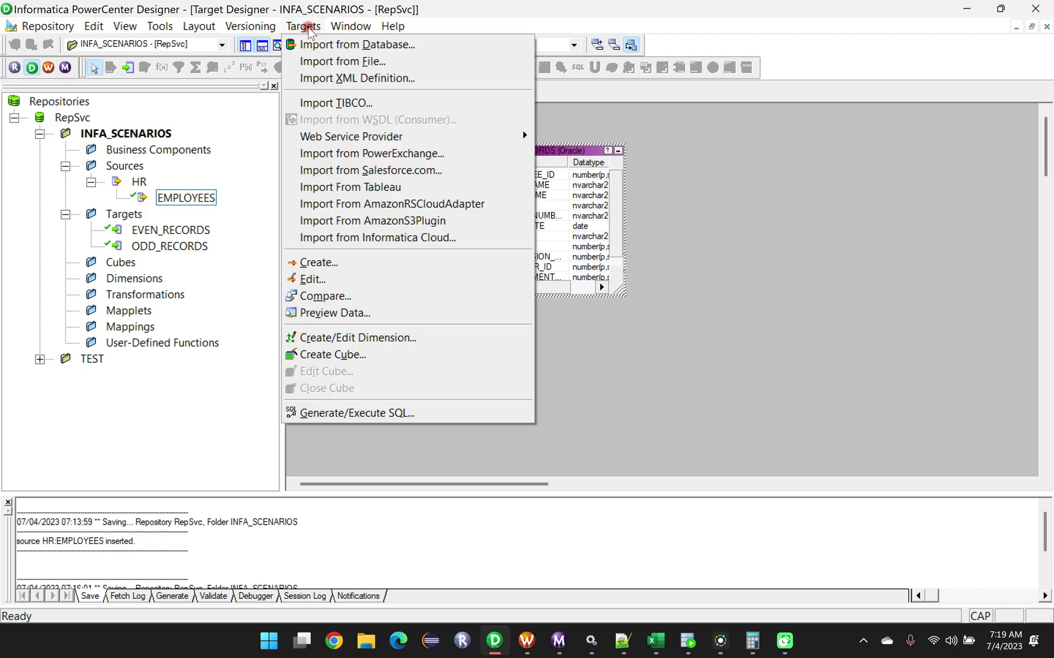
click(348, 413)
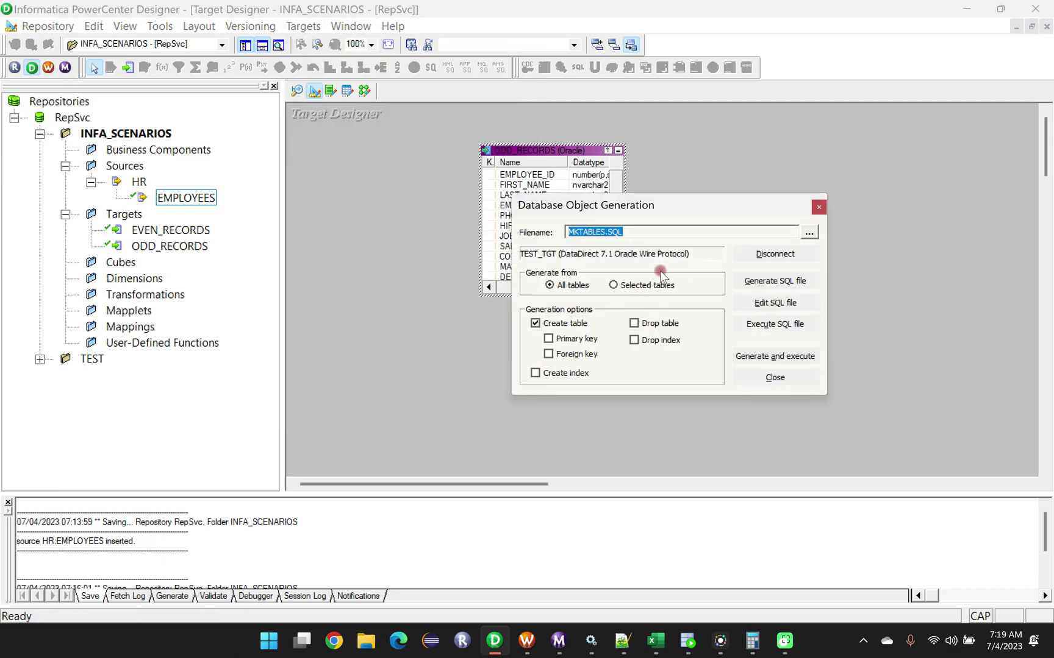
Generate and execute the create-table SQL for ODD_RECORDS in TEST_TGT, overwriting MKTABLES.SQL, and review the generation log.
click(767, 359)
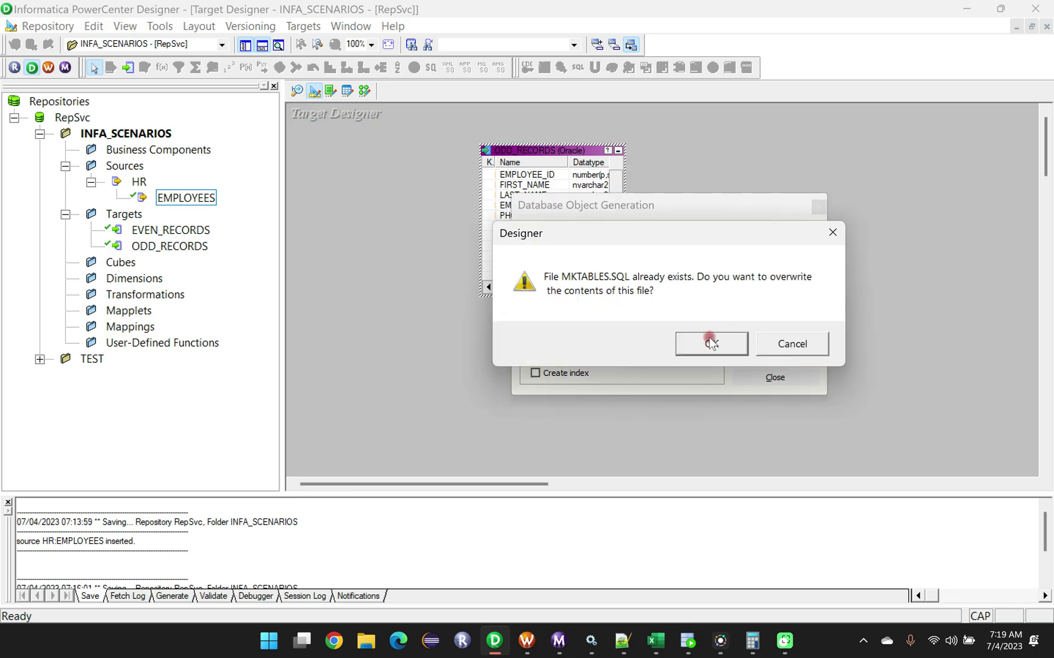
click(711, 343)
drag(174, 498, 178, 435)
scroll(191, 536, down, 2)
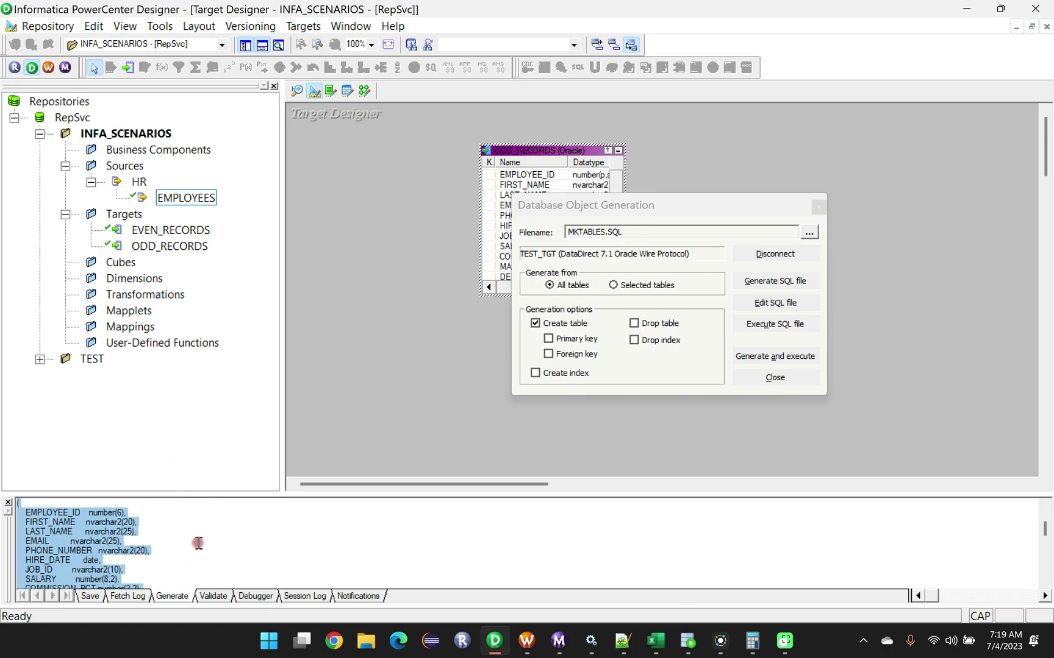
scroll(199, 542, down, 5)
Switch to Oracle SQL Developer and add and run the query SELECT *FROM odd_records; below the existing one in the TEST_TGT worksheet.
click(679, 633)
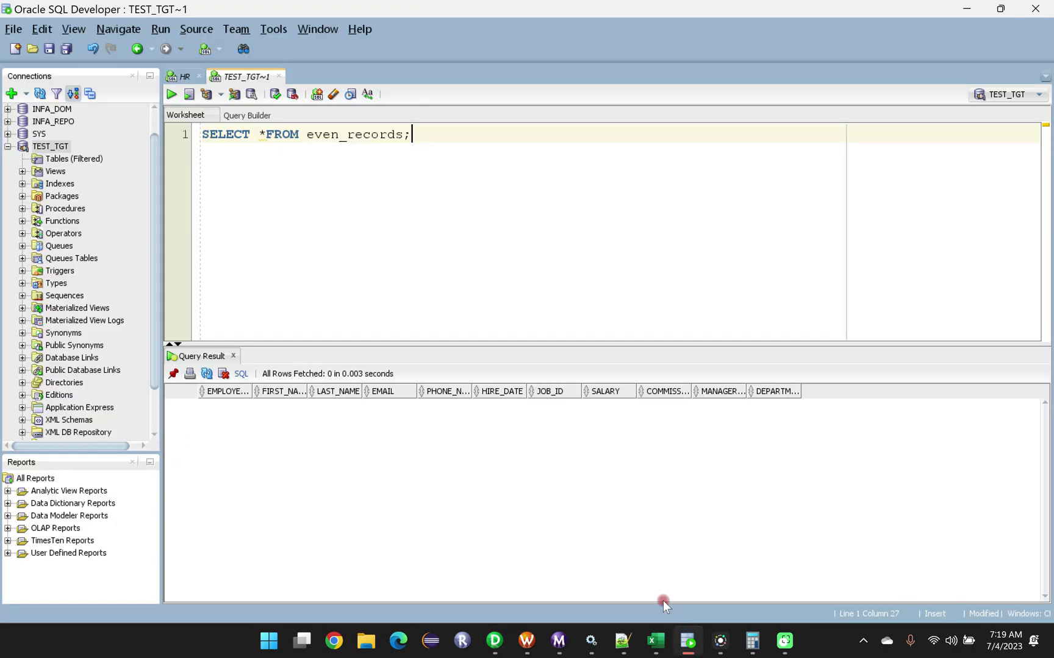
drag(299, 134, 203, 135)
key(ctrl+c)
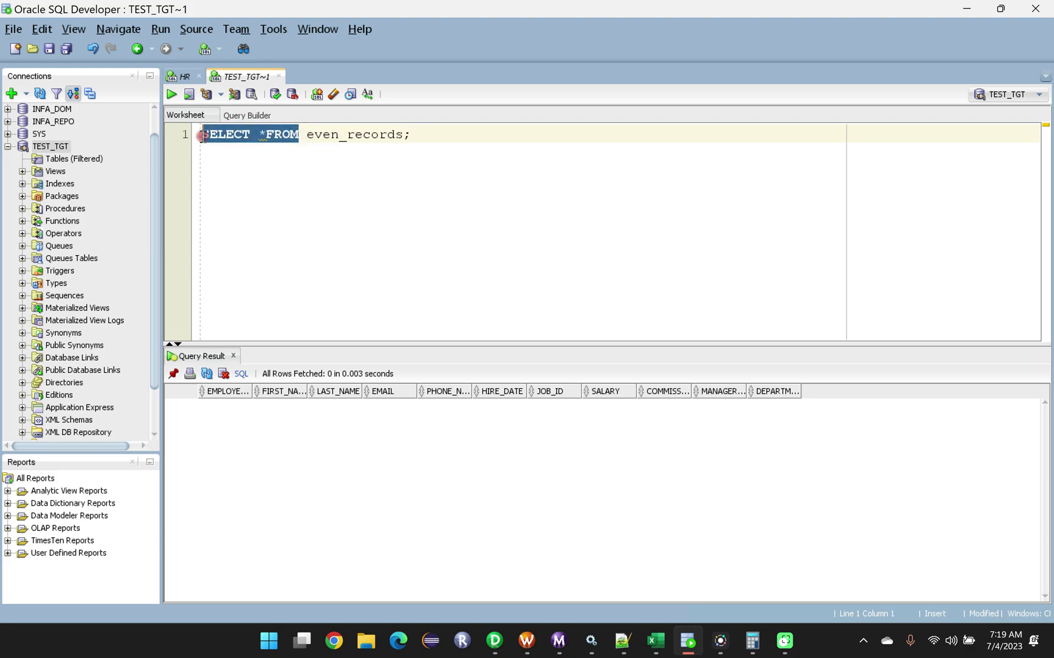
click(428, 134)
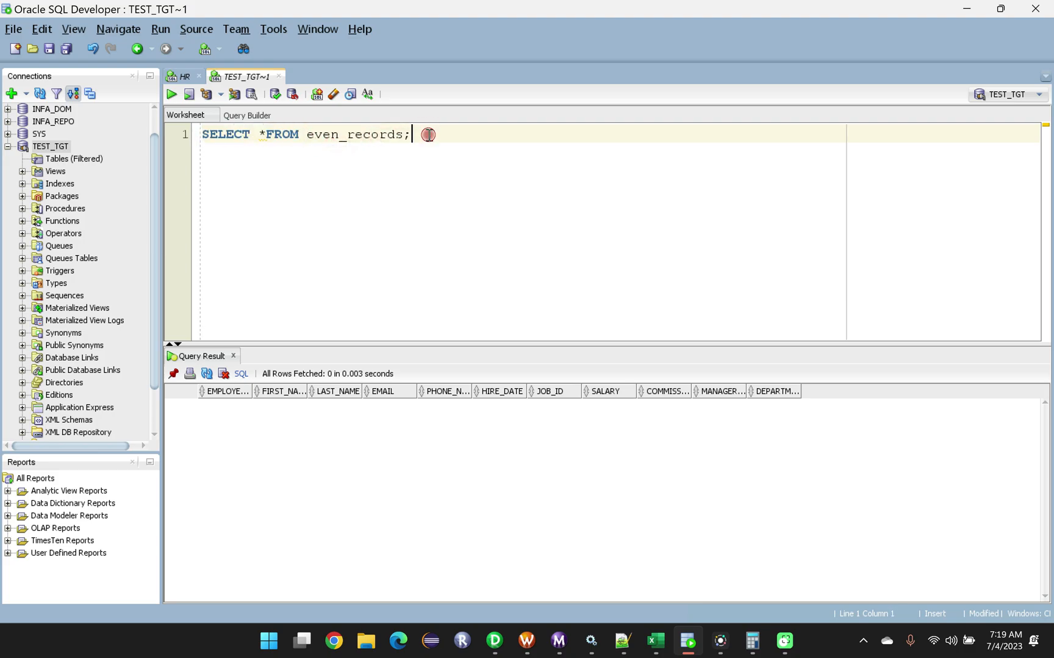
key(Return)
key(Return)
key(ctrl+v)
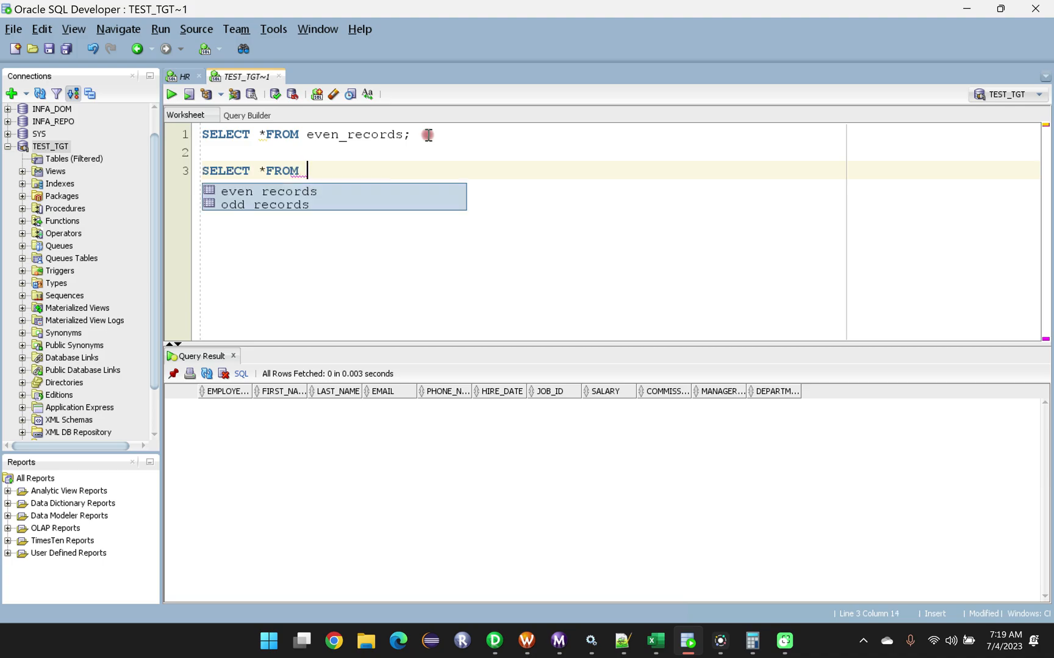
double_click(258, 205)
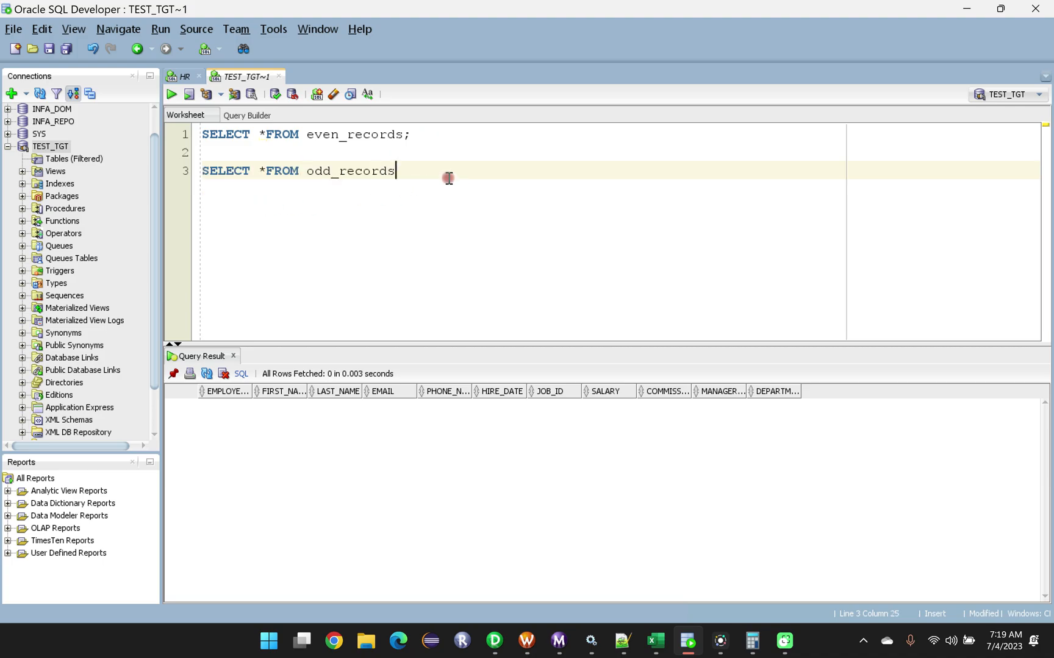
key(ctrl+Return)
click(177, 375)
click(404, 171)
key(ctrl+Return)
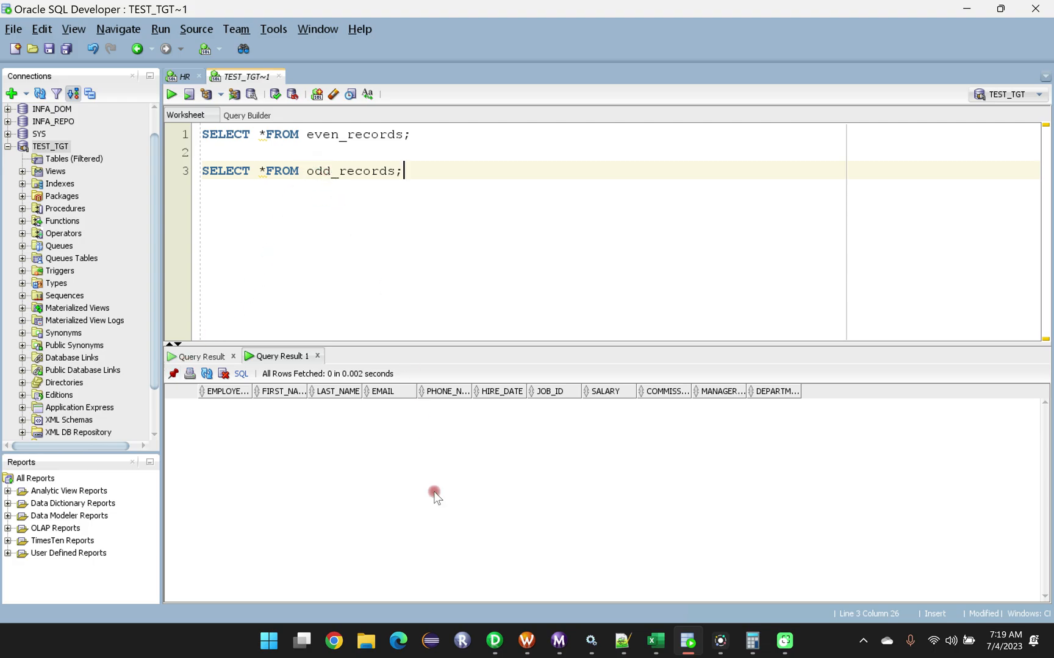
Return to PowerCenter Designer, close the database object generation dialog, and switch to the Mapping Designer.
click(488, 649)
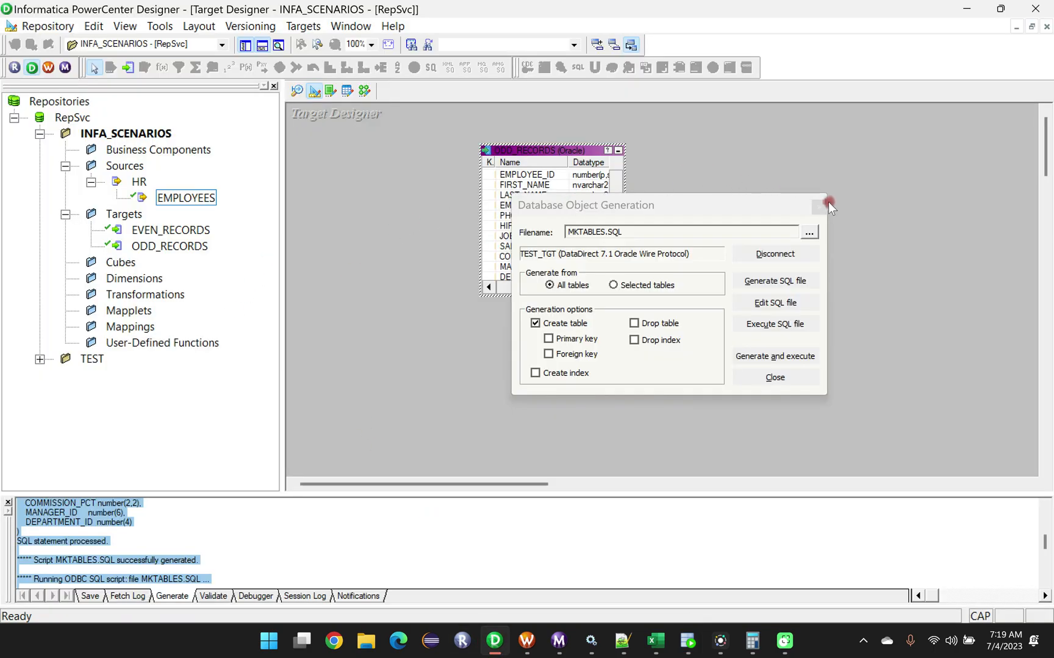
click(828, 206)
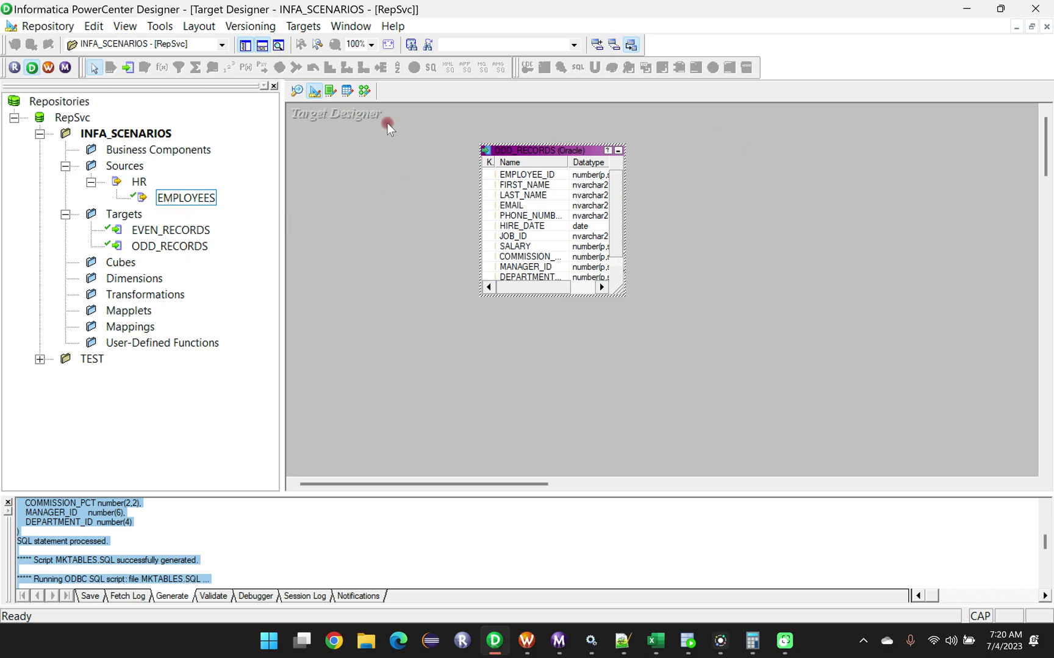
click(365, 92)
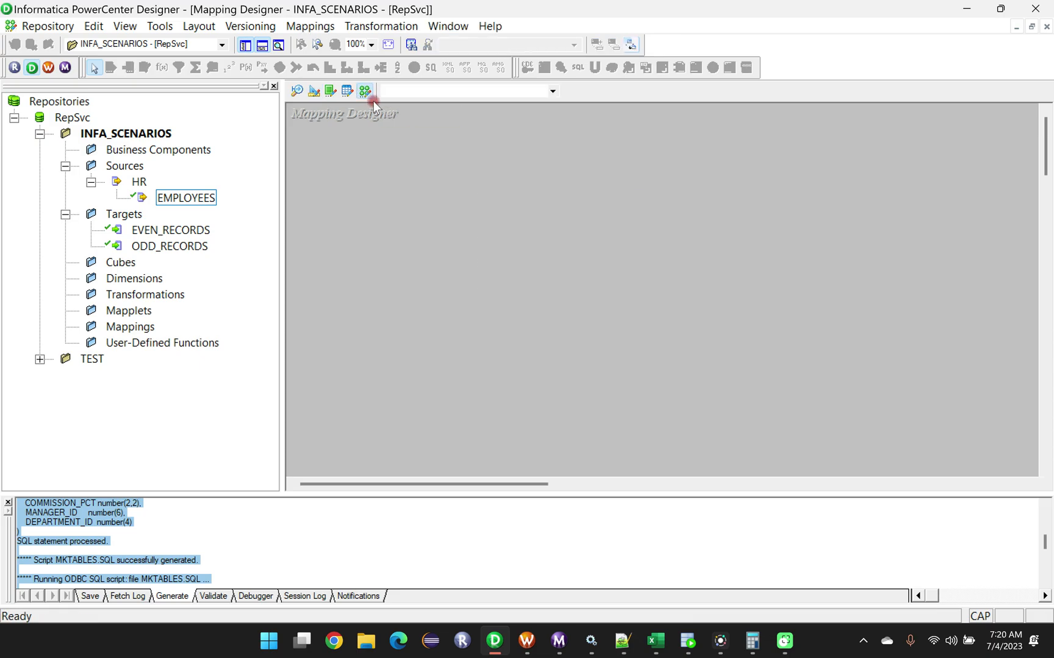
Create a new mapping named m_Load_EVEN_ODD_RECORDS_M1.
click(305, 28)
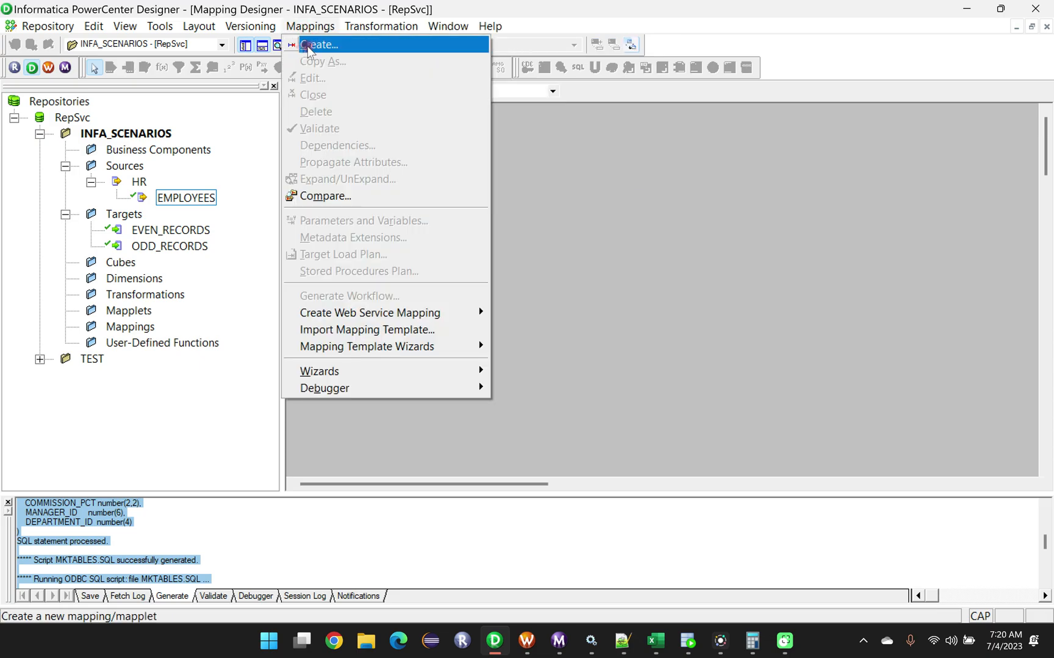
click(313, 45)
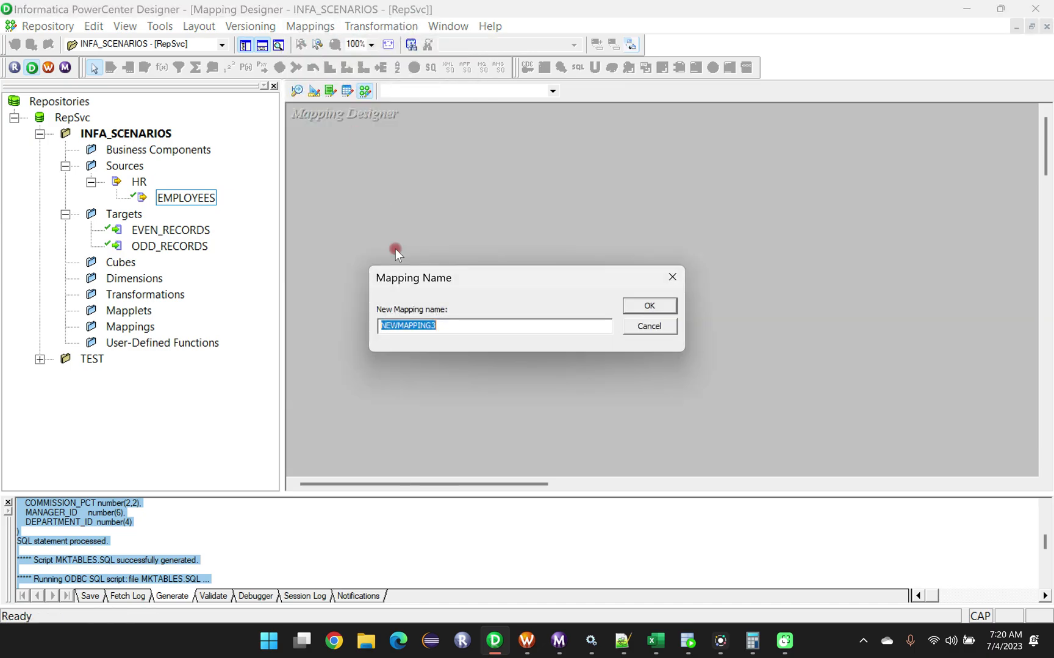
key(BackSpace)
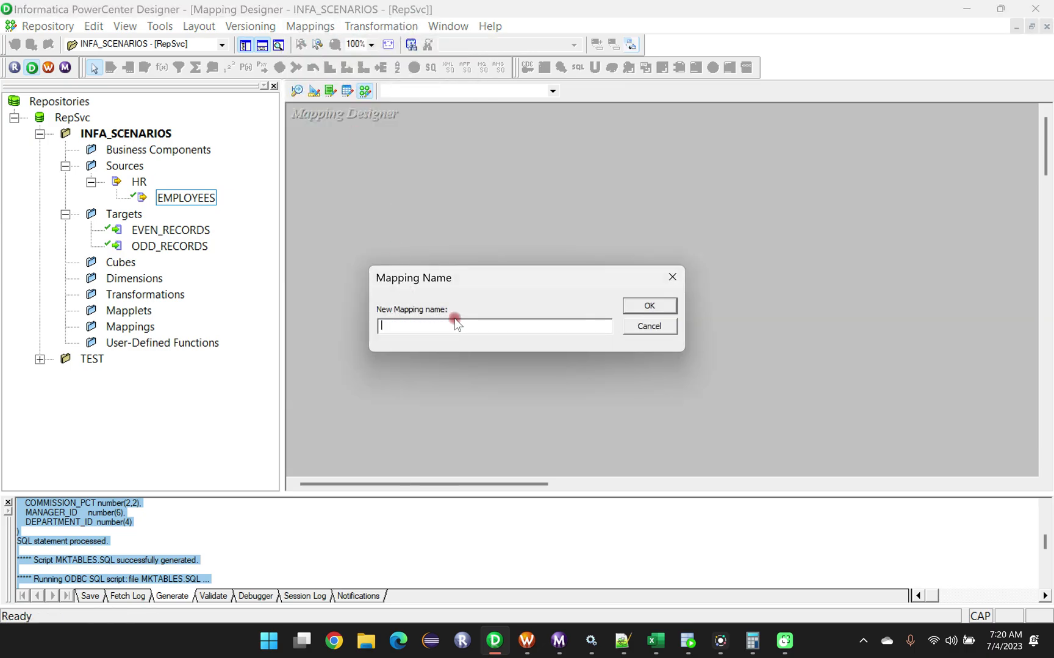
key(Caps_Lock)
text(m_)
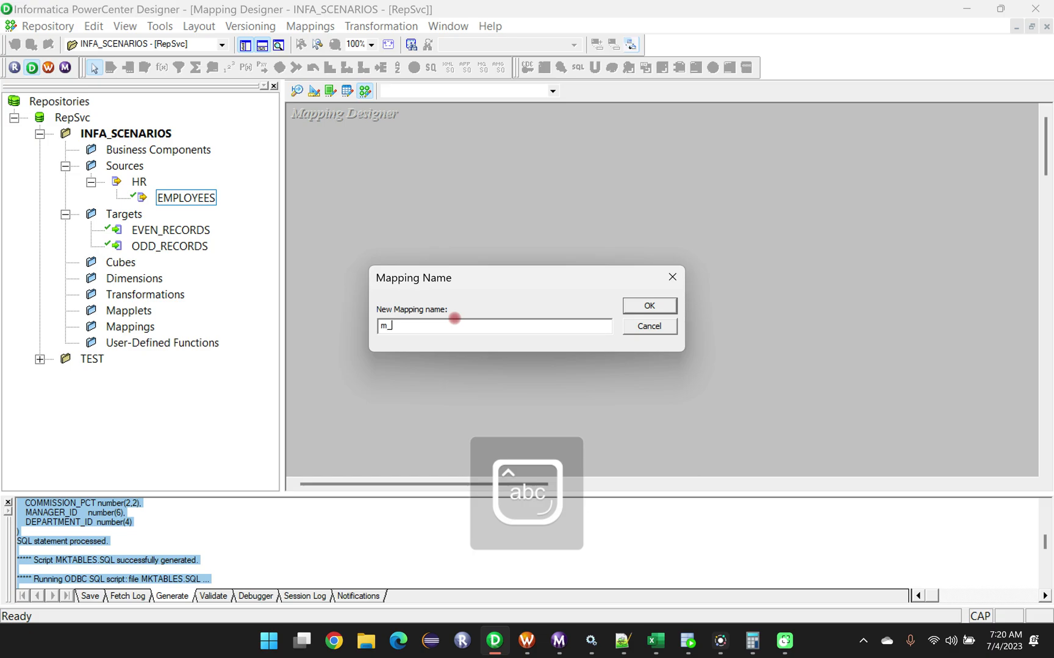
text(Load_)
key(Caps_Lock)
text(EVEN_ODD_RECORDS_M1)
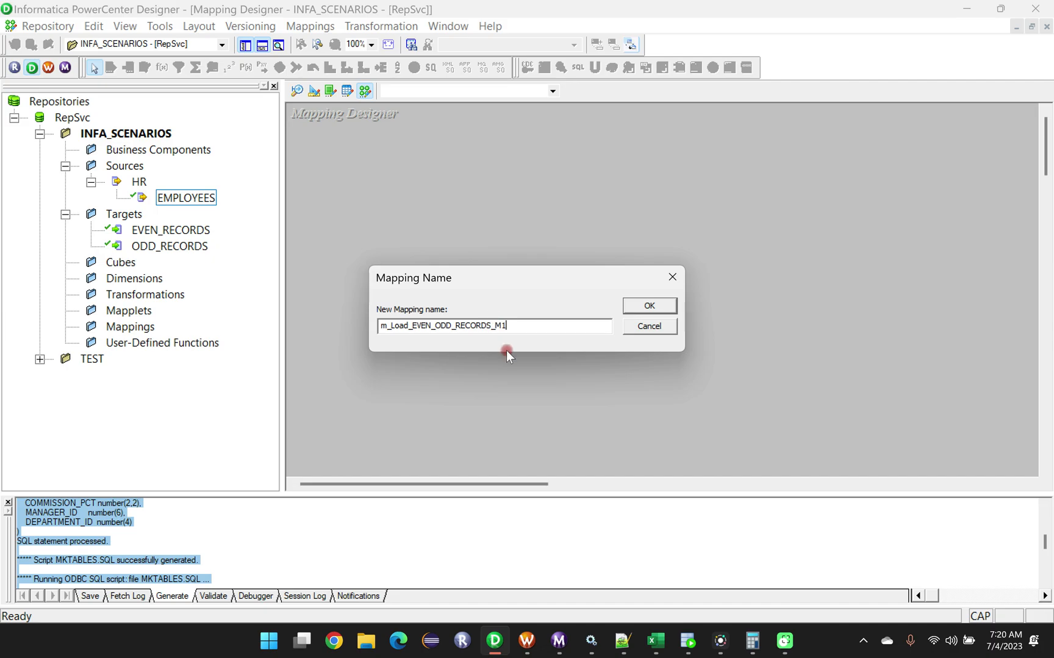
drag(512, 327, 377, 326)
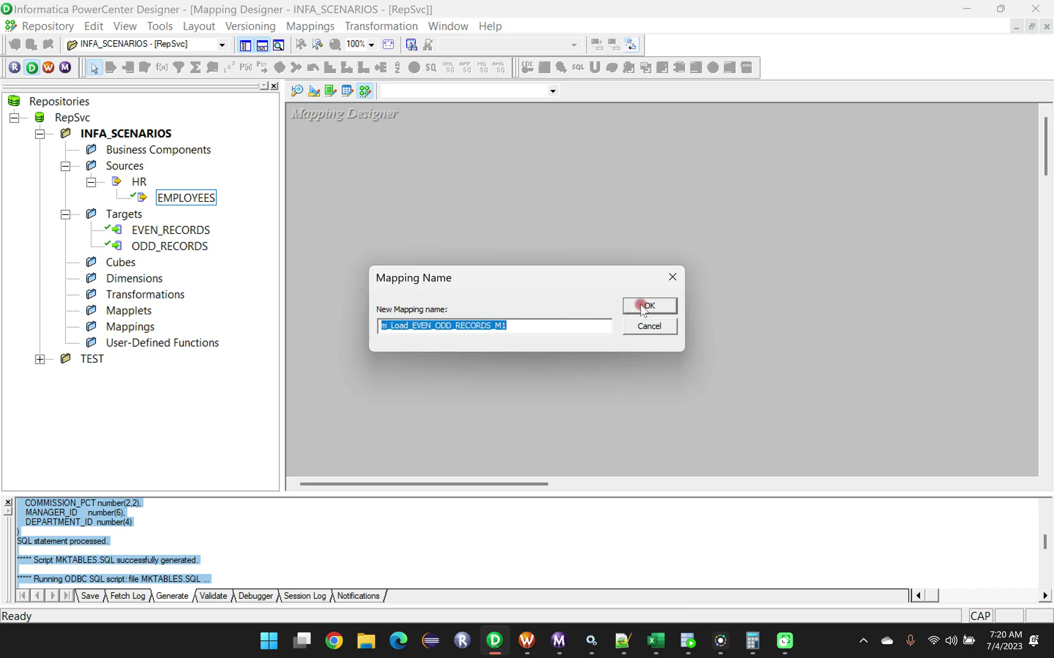
click(510, 330)
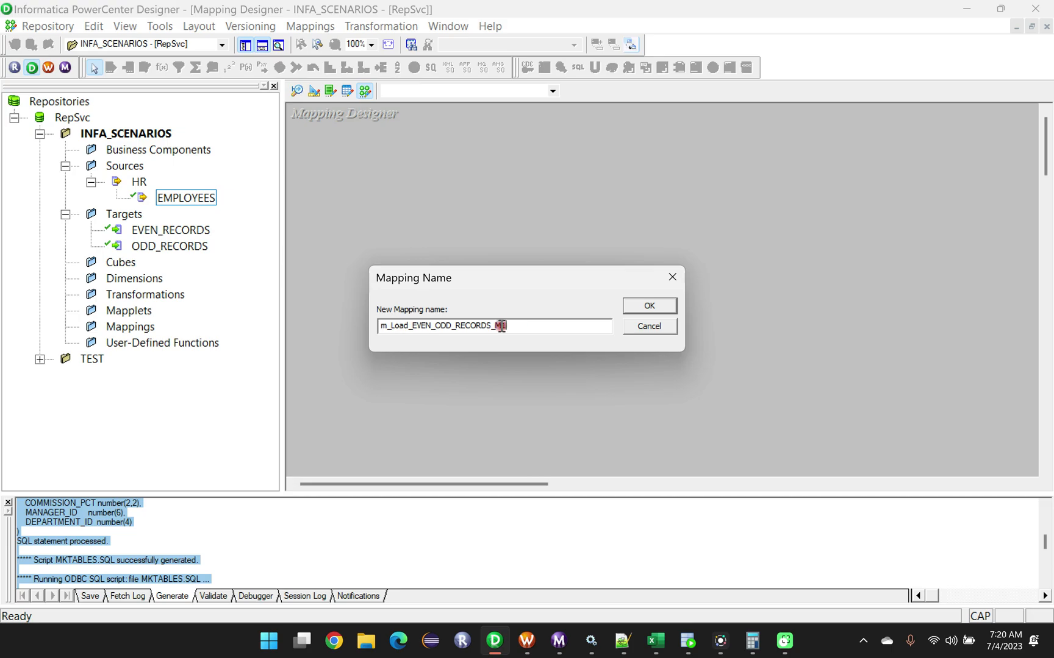
click(649, 306)
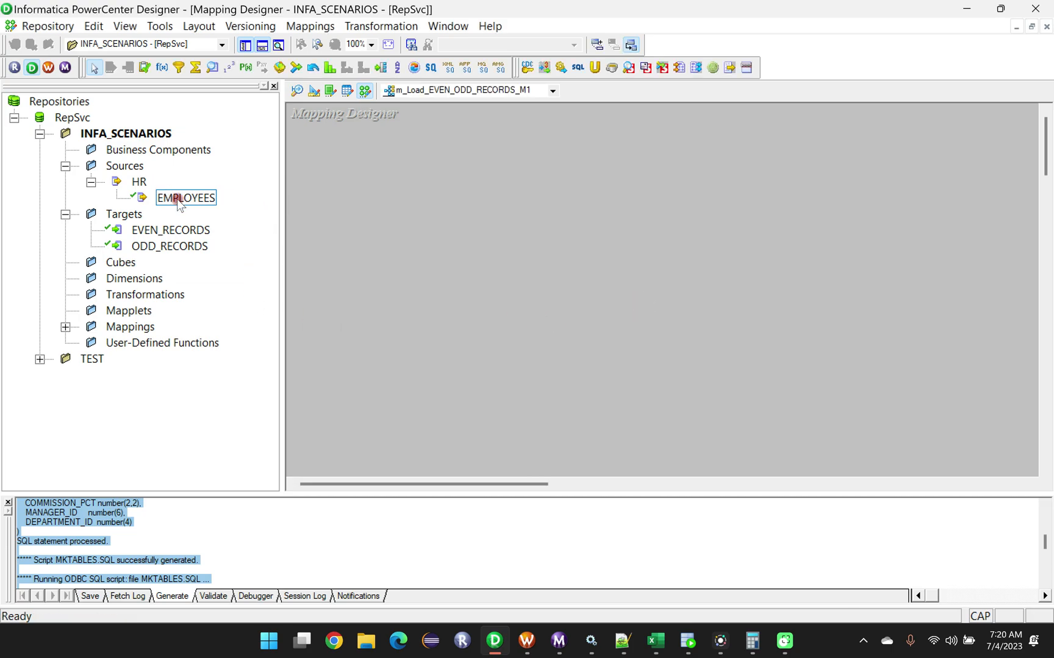
Add the EMPLOYEES source and the EVEN_RECORDS and ODD_RECORDS targets to the mapping.
drag(175, 203, 357, 187)
drag(163, 230, 867, 170)
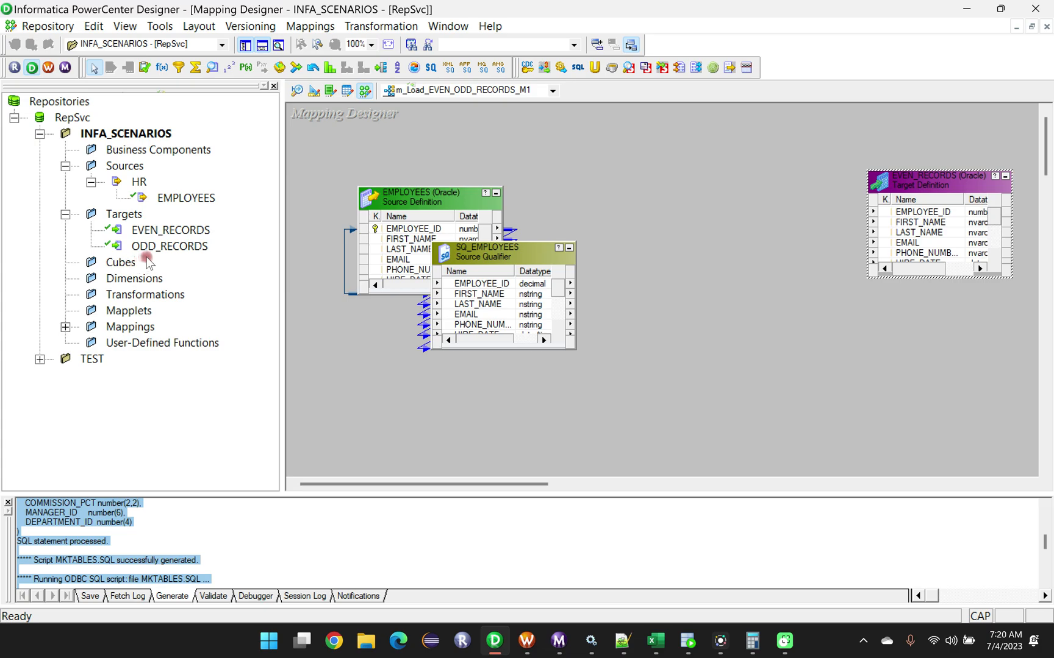
drag(146, 246, 885, 333)
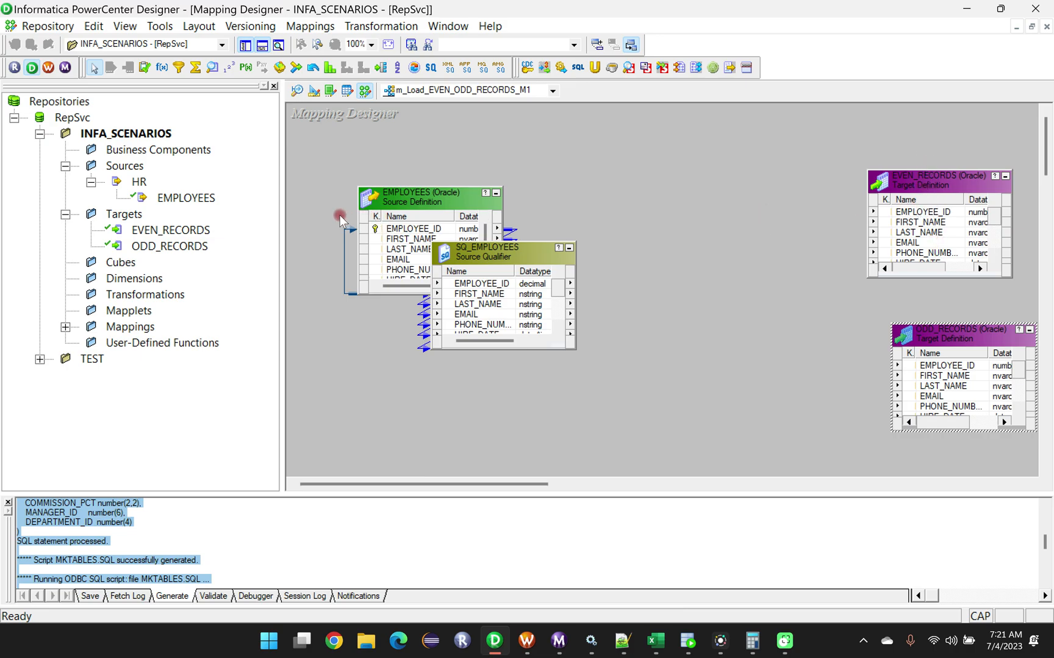
Widen the mapping workspace and spread out the source, source qualifier and both targets, leaving room between them for transformations.
drag(282, 208, 190, 208)
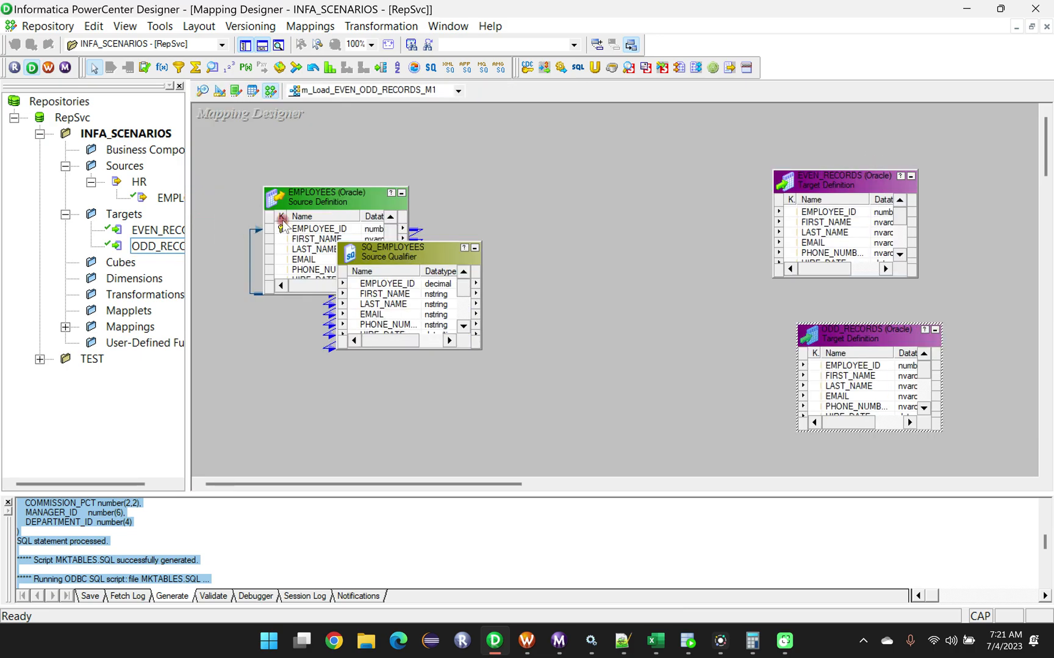
drag(319, 205, 260, 230)
drag(384, 255, 434, 232)
drag(827, 179, 931, 152)
drag(835, 337, 922, 335)
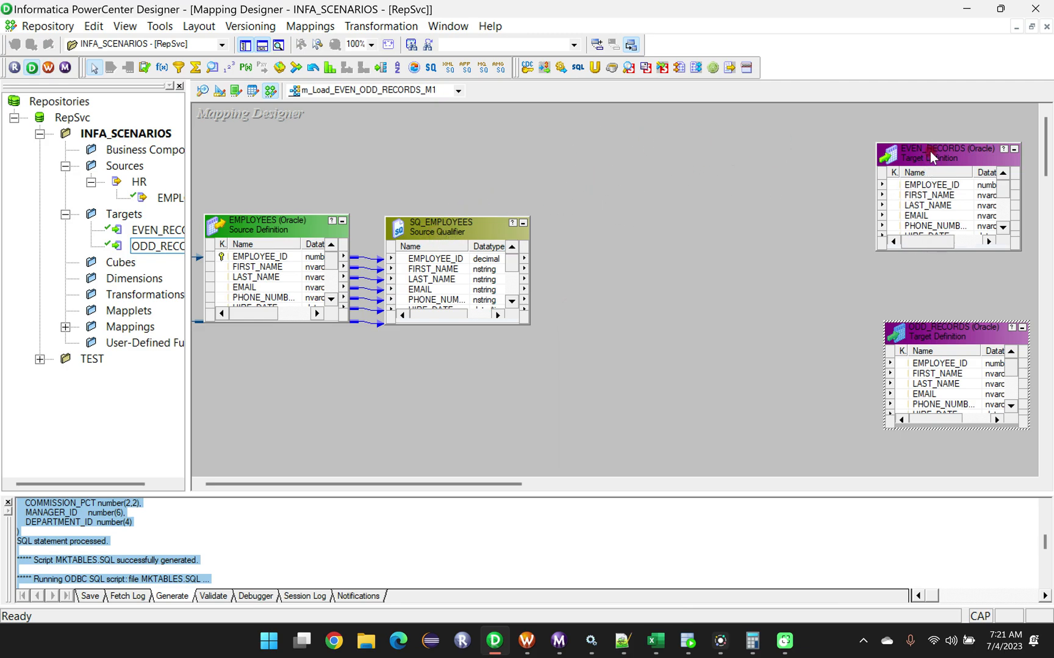
drag(922, 153, 942, 153)
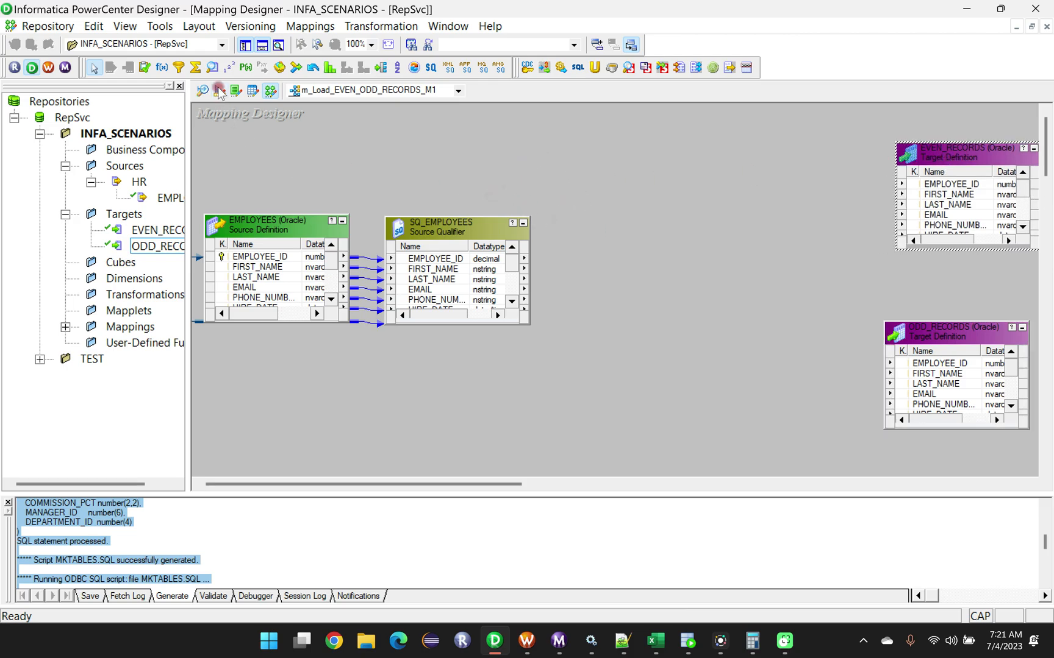
click(227, 71)
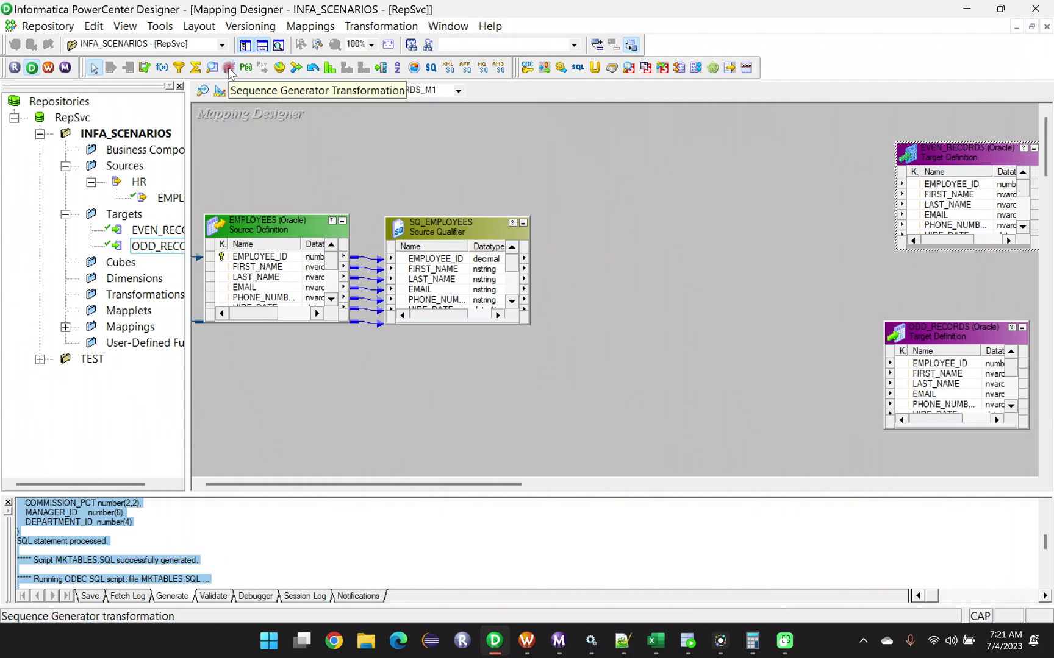
click(254, 168)
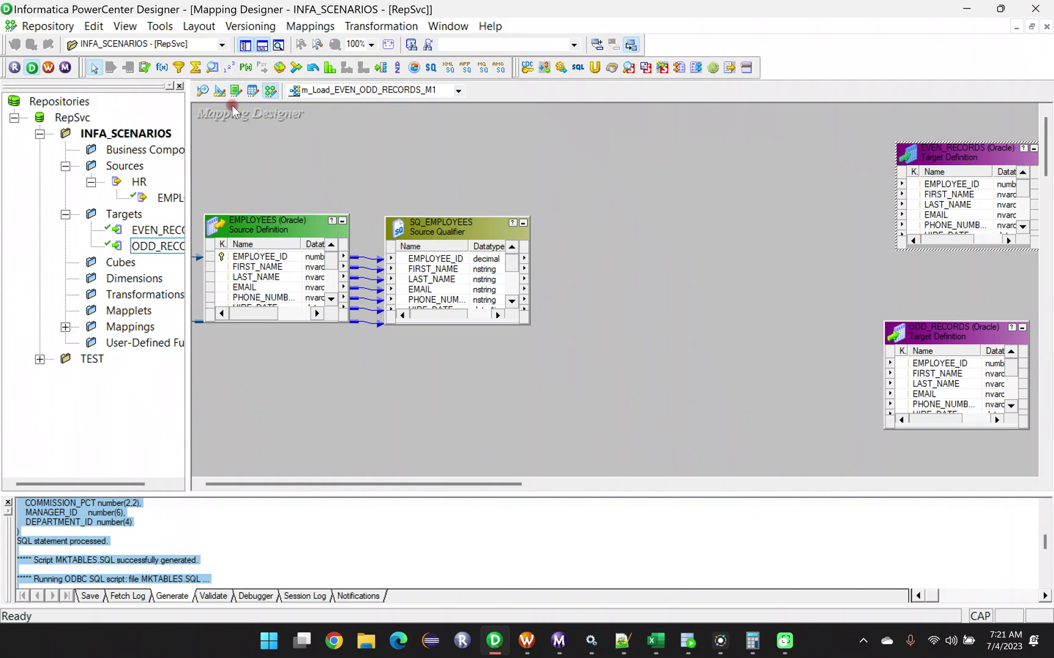
click(229, 69)
Create a Sequence Generator transformation named _EVEN_ODD and place it in the upper area between the source qualifier and the targets.
click(373, 28)
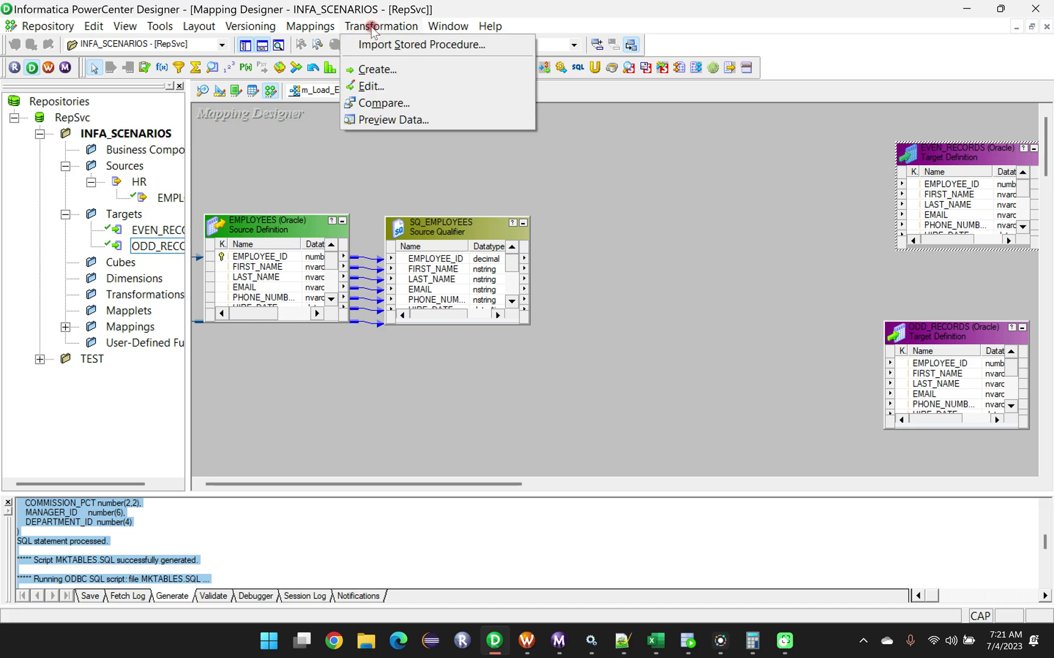
click(379, 70)
drag(625, 240, 686, 159)
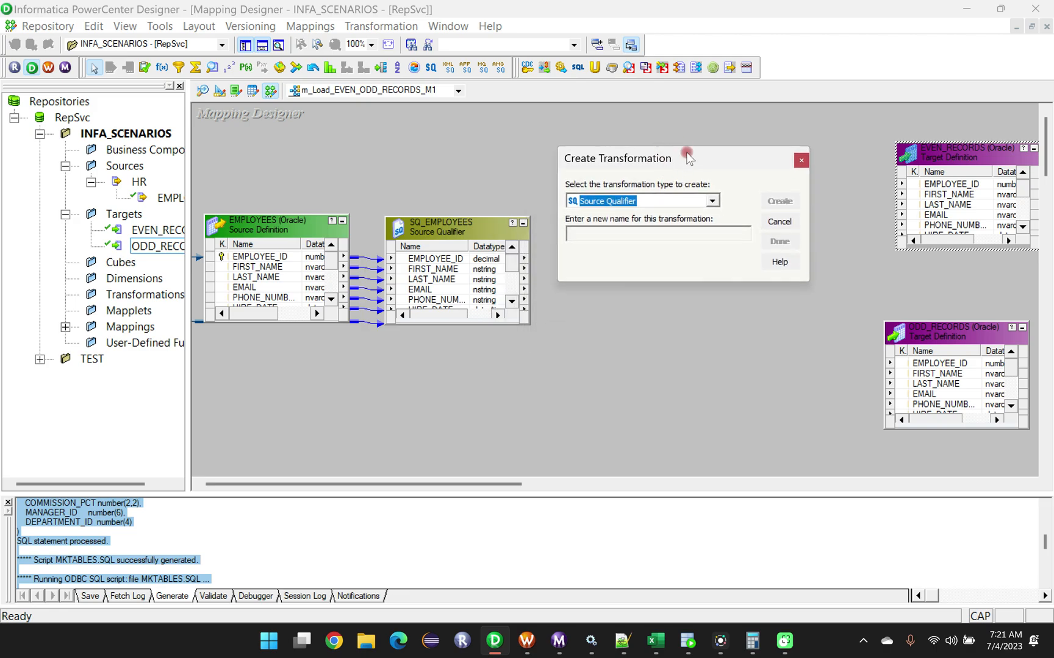
click(712, 201)
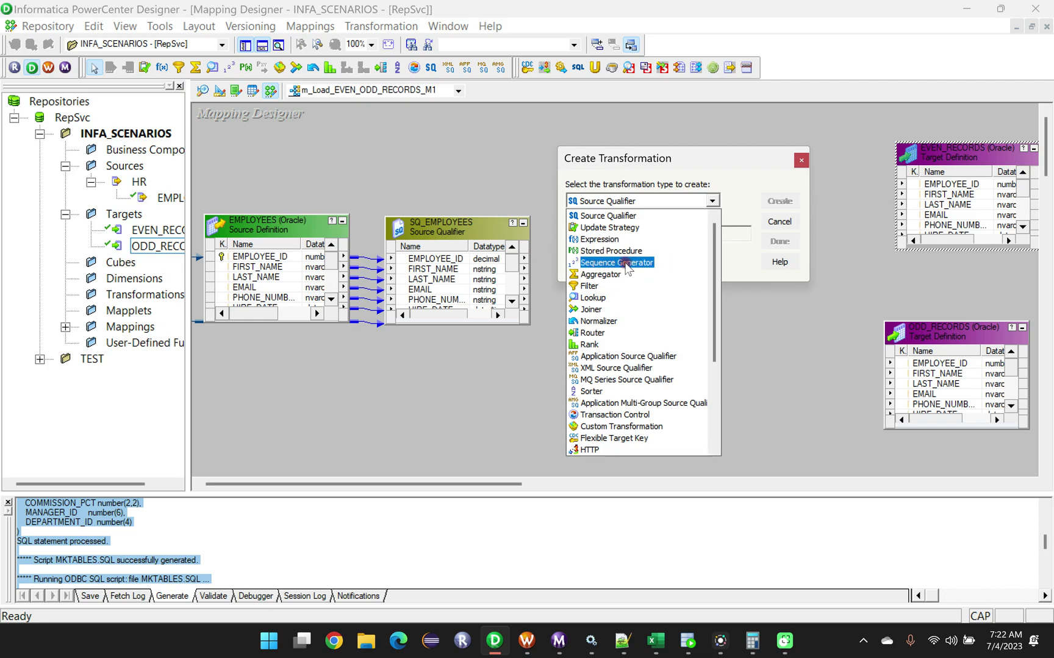
click(628, 263)
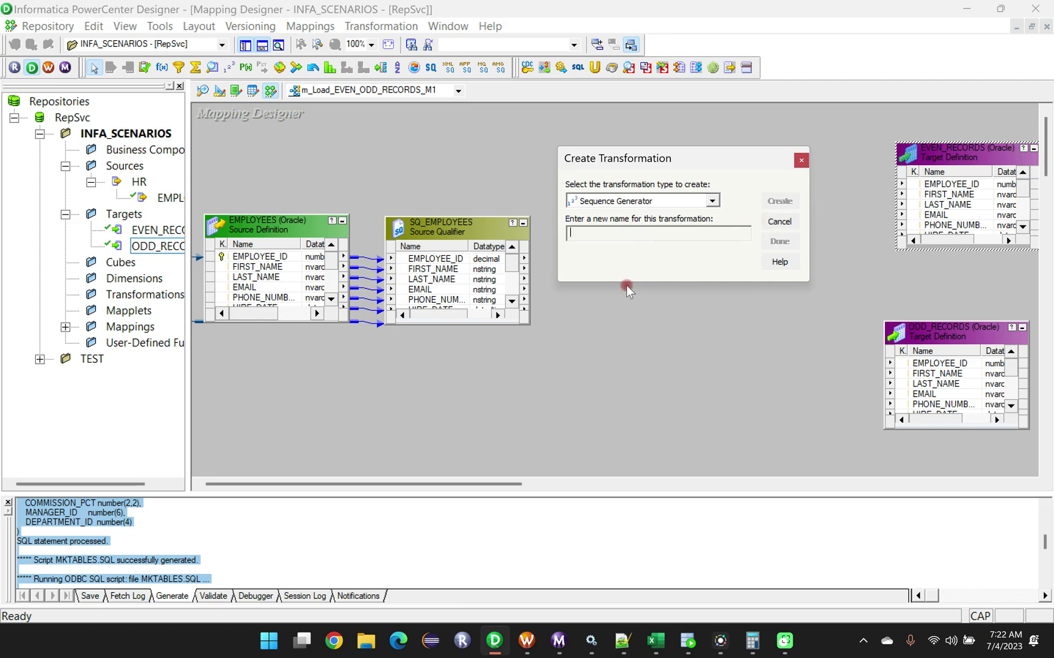
text(_EV)
click(773, 202)
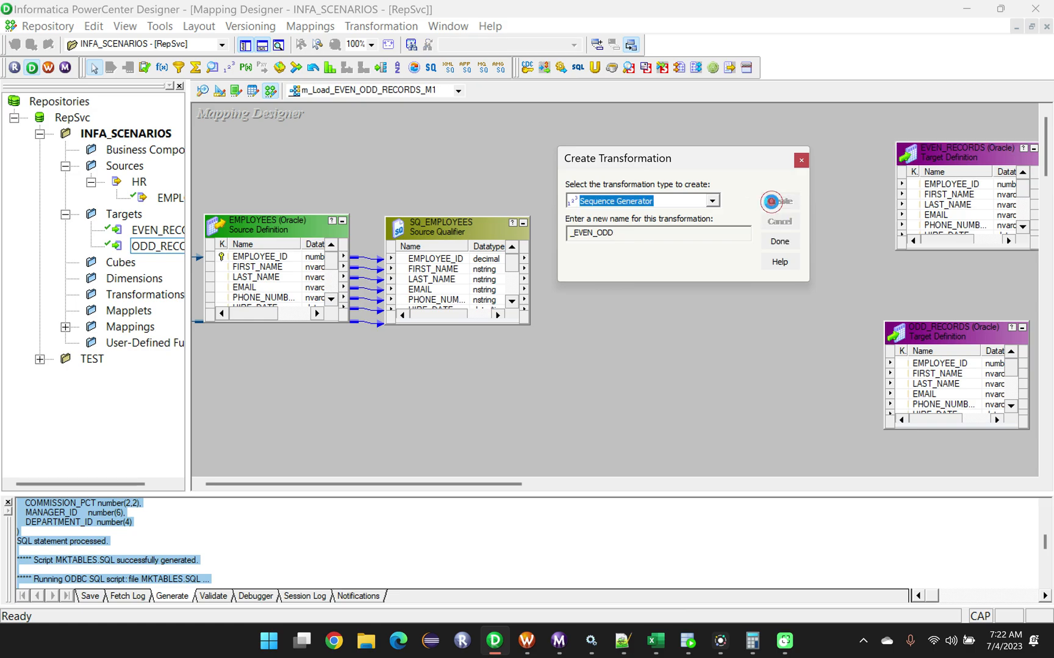
click(779, 242)
drag(315, 186, 642, 127)
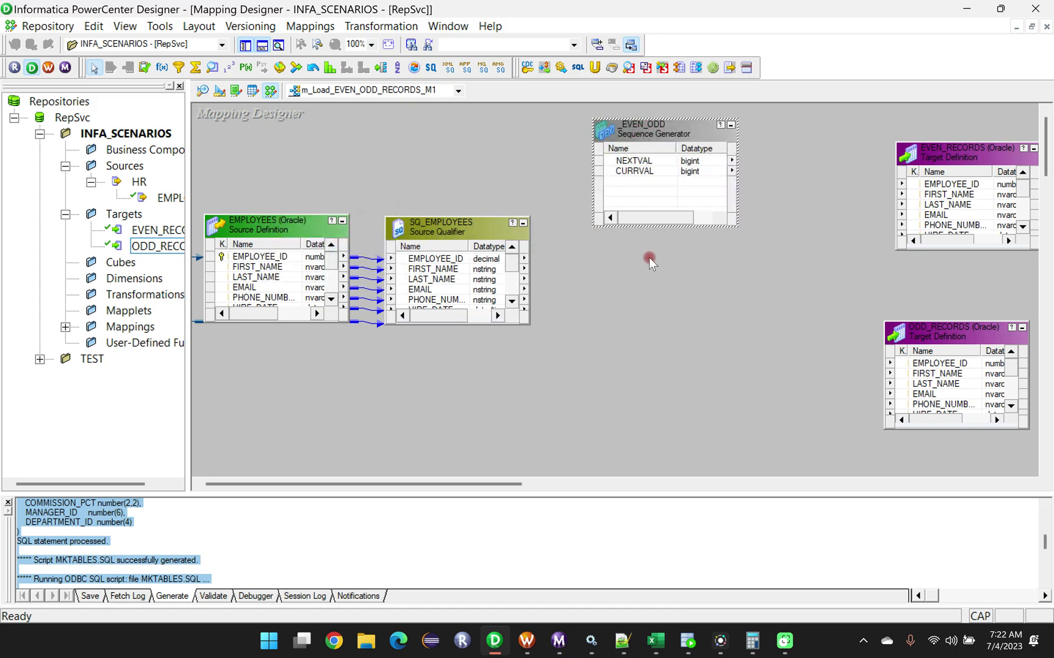
drag(649, 131, 634, 129)
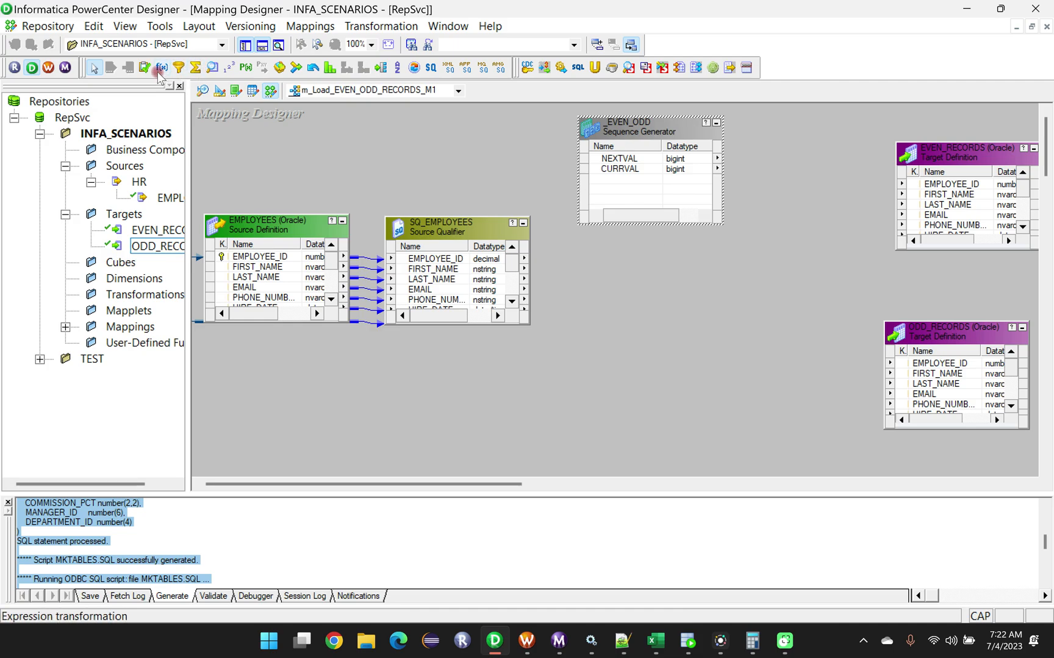
Create an Expression transformation named EXP_ODD_EVEN_LOAD and place it below the _EVEN_ODD sequence generator.
click(366, 28)
click(272, 148)
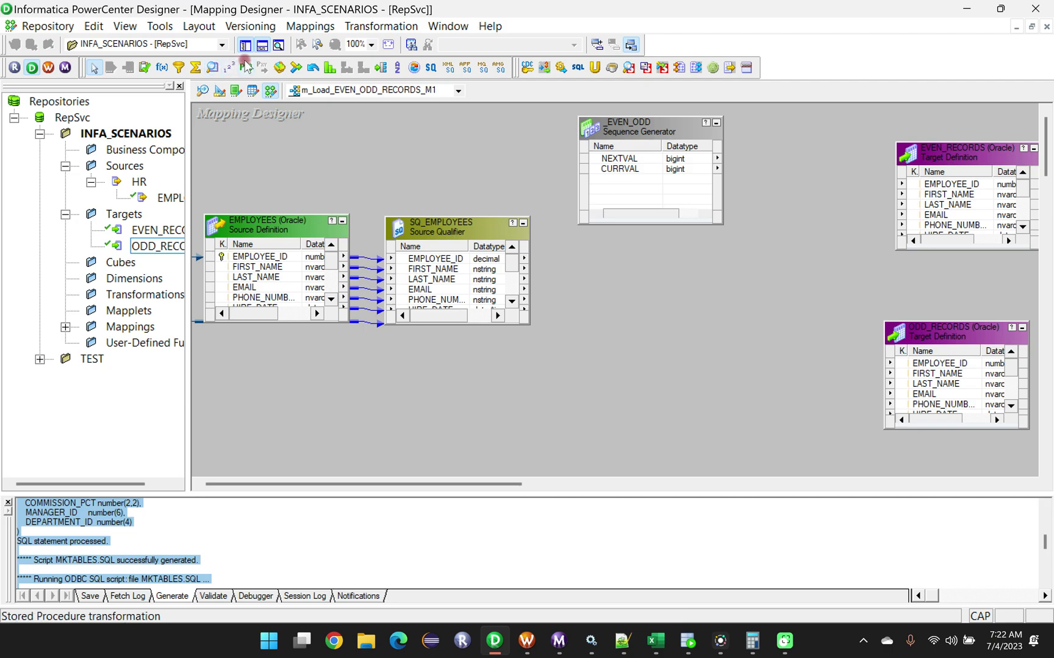
click(375, 27)
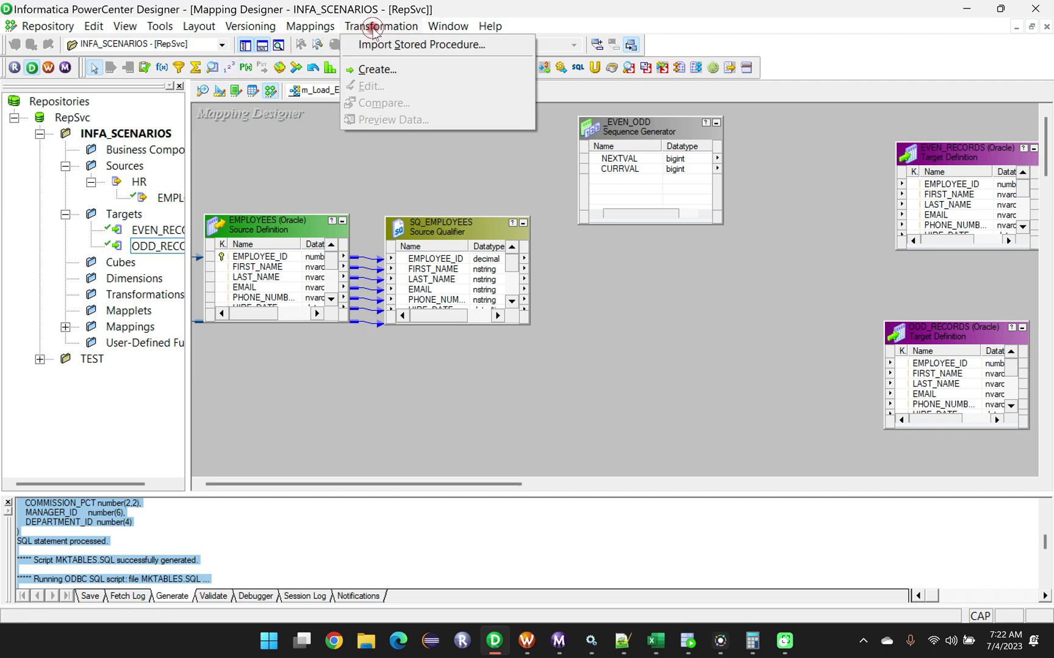
click(377, 69)
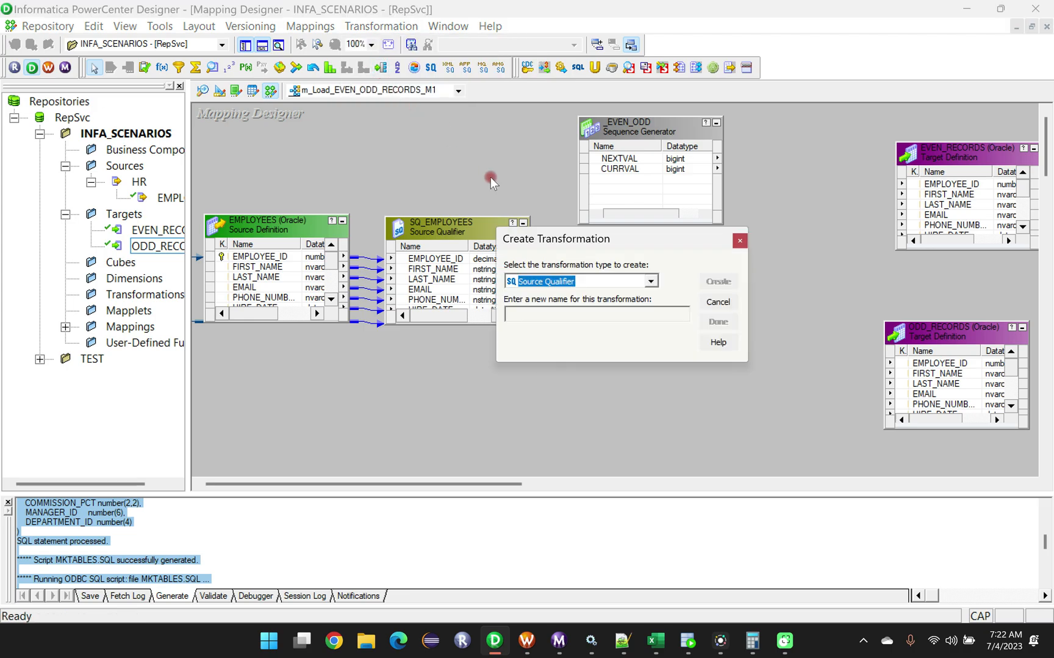
click(650, 281)
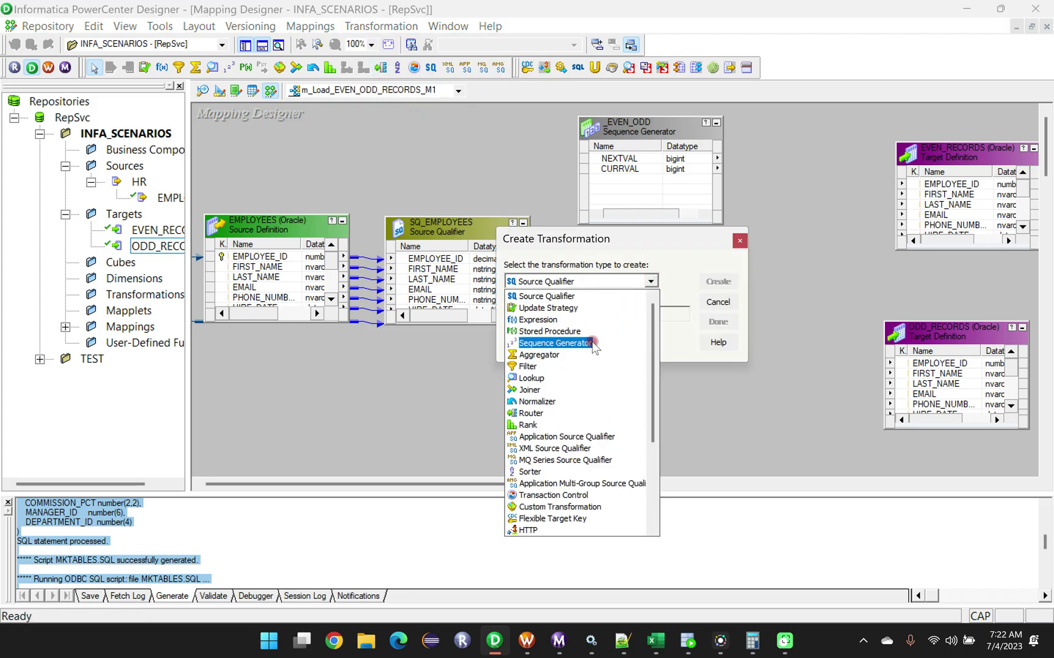
click(530, 321)
click(612, 313)
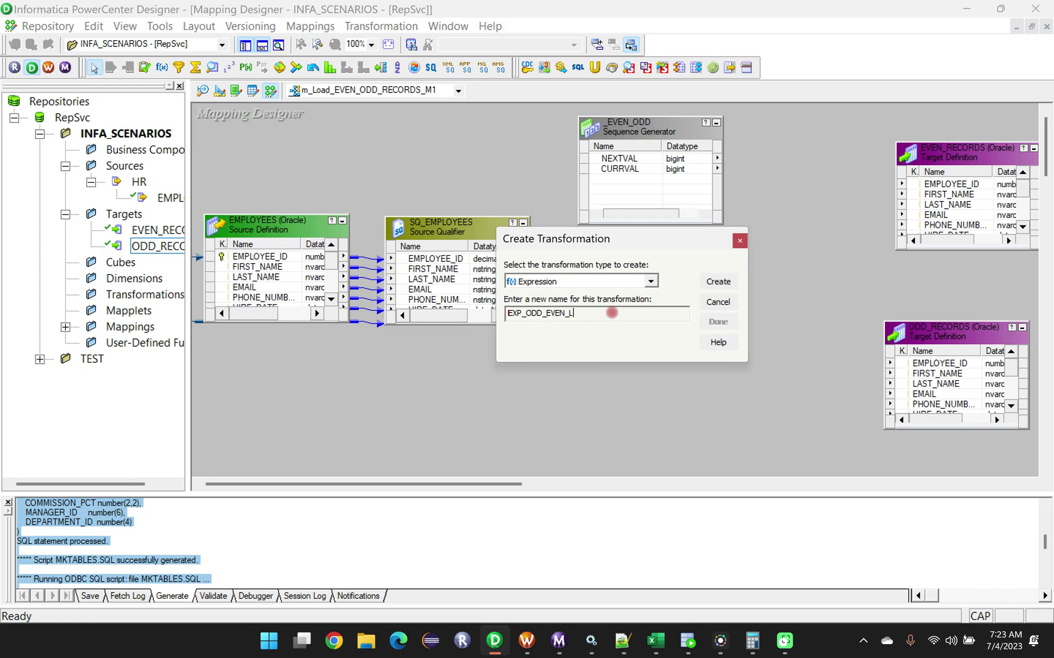
click(718, 281)
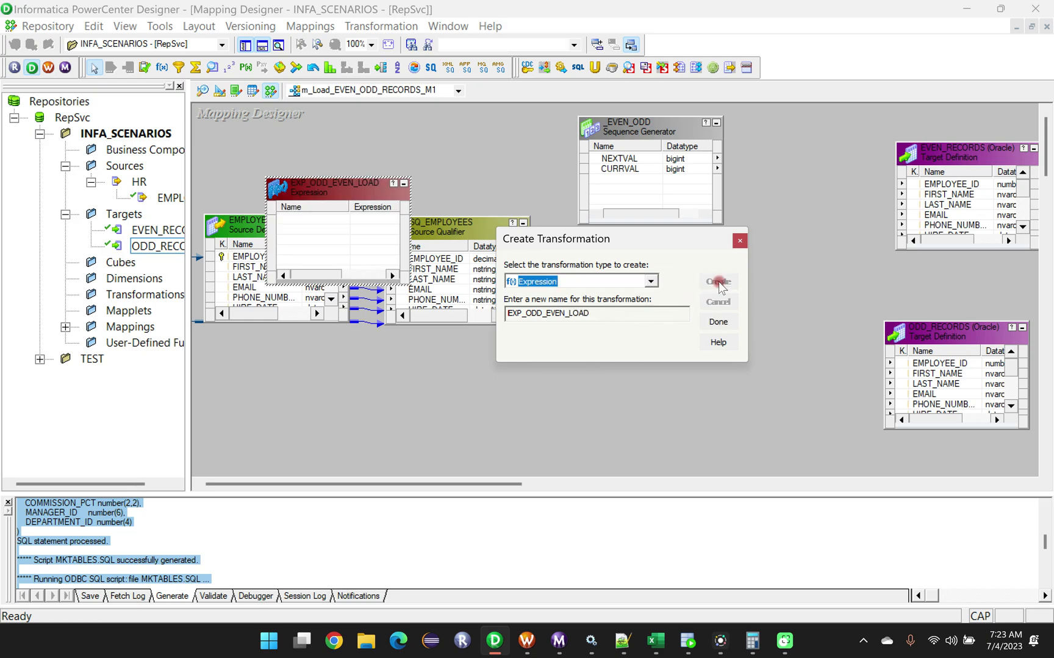
click(718, 322)
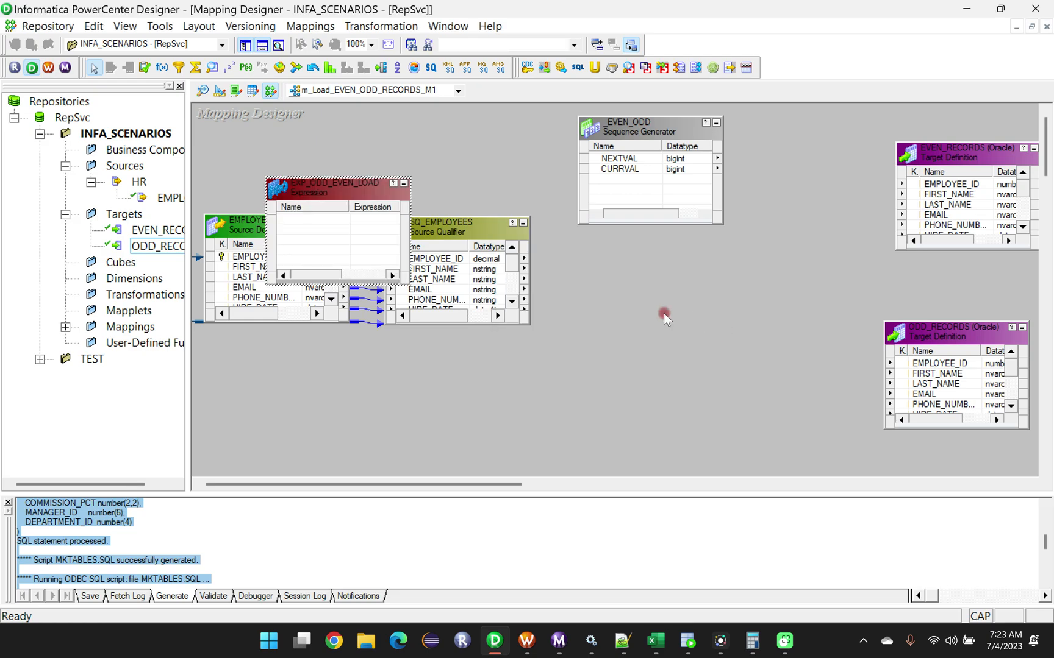
drag(325, 196, 645, 283)
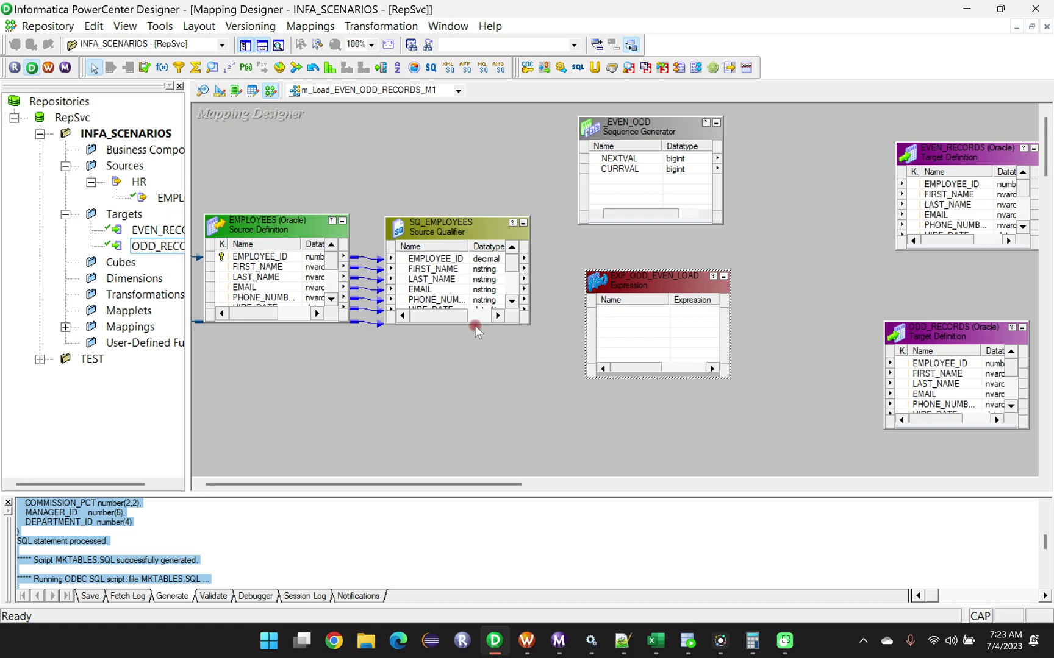
Enlarge the source qualifier and EXP_ODD_EVEN_LOAD, and link all SQ_EMPLOYEES ports from EMPLOYEE_ID to DEPARTMENT_ID into the expression.
drag(475, 323, 481, 423)
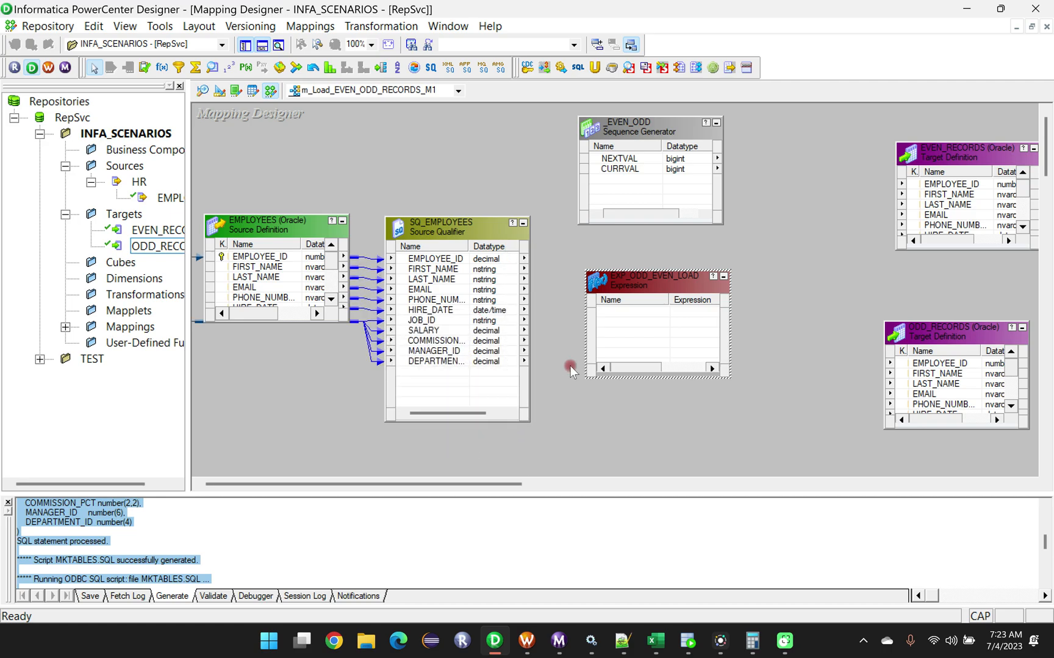
drag(652, 276, 652, 246)
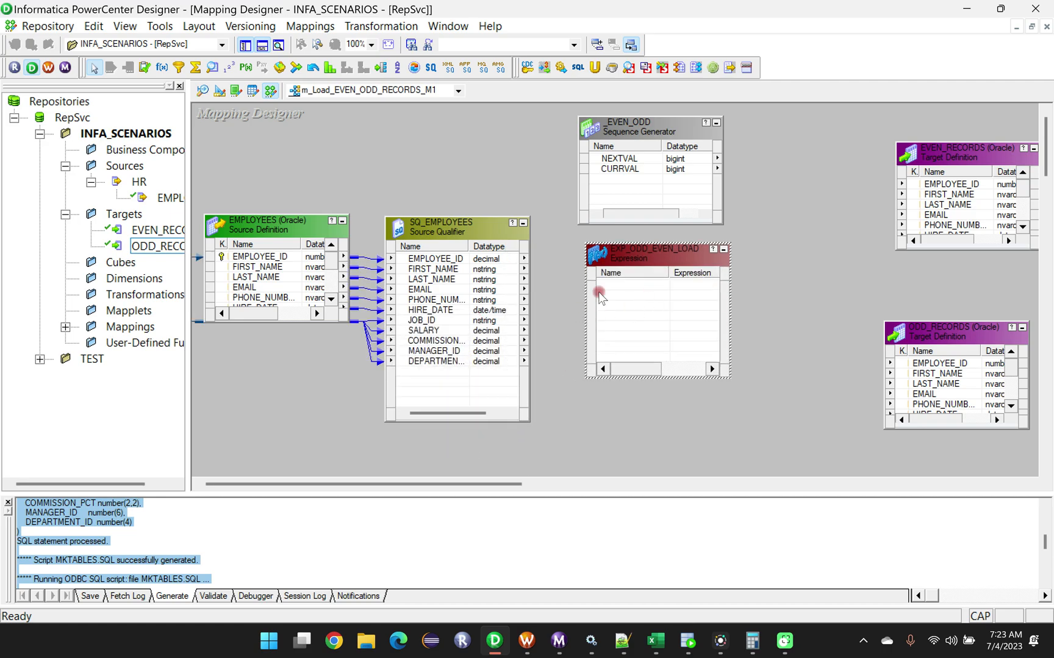
drag(675, 378, 675, 429)
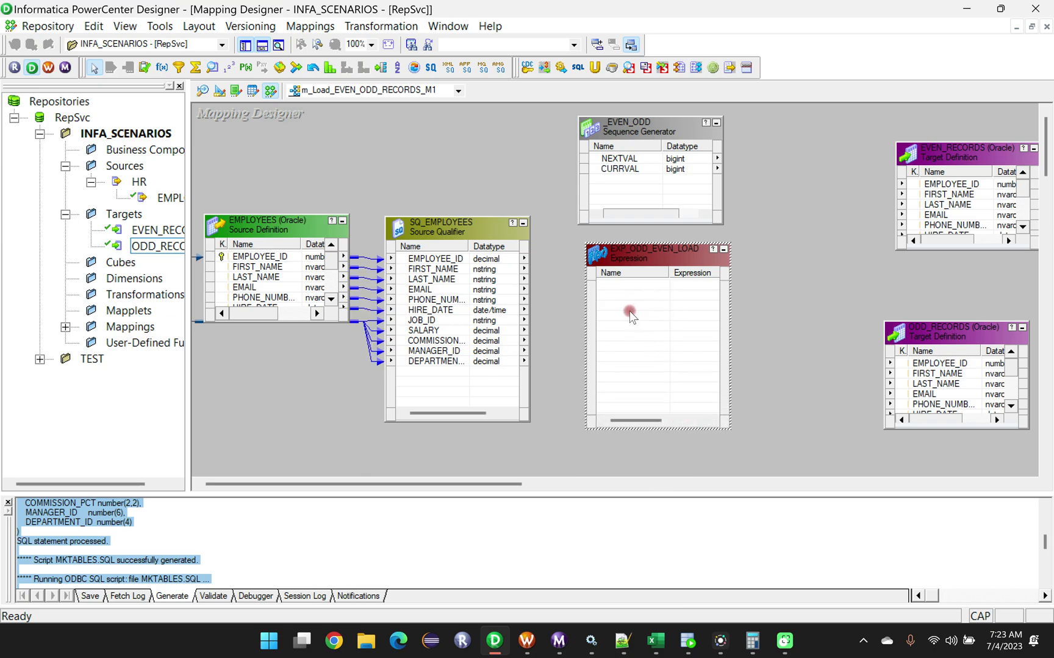
click(449, 261)
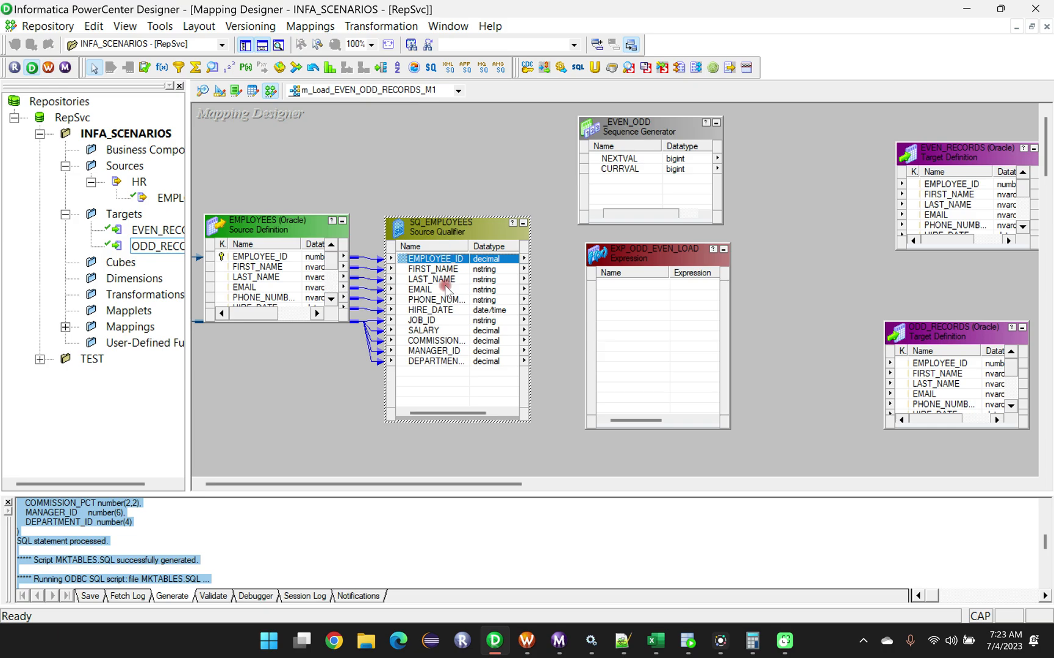
shift+click(435, 361)
drag(440, 261, 667, 265)
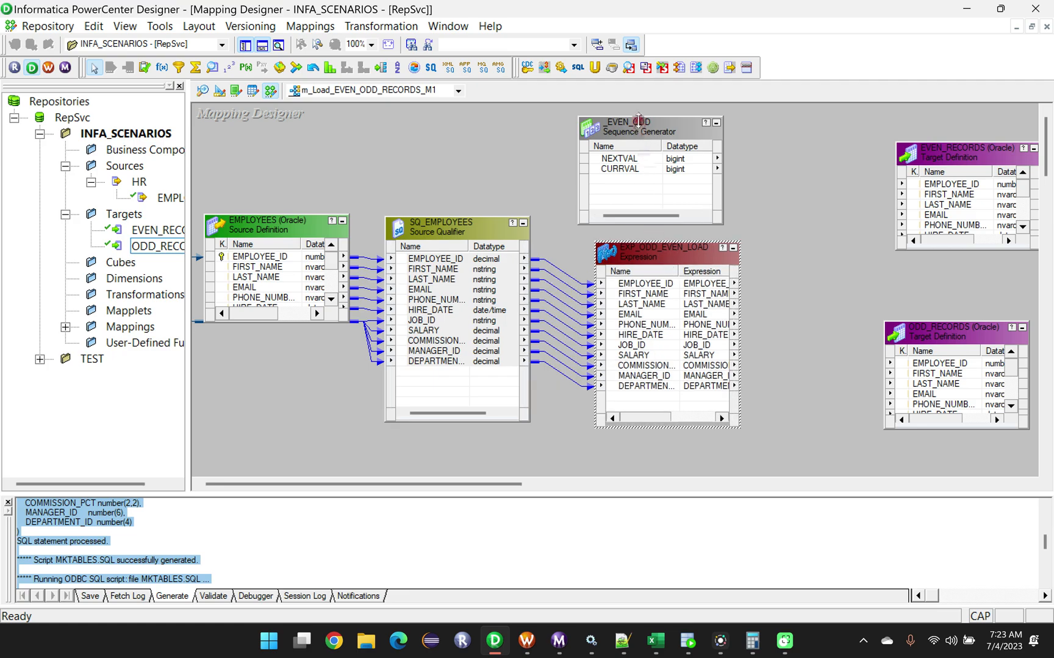
Link the sequence generator's NEXTVAL port into EXP_ODD_EVEN_LOAD and space the two transformations apart.
click(637, 135)
drag(637, 136, 582, 133)
drag(675, 250, 738, 218)
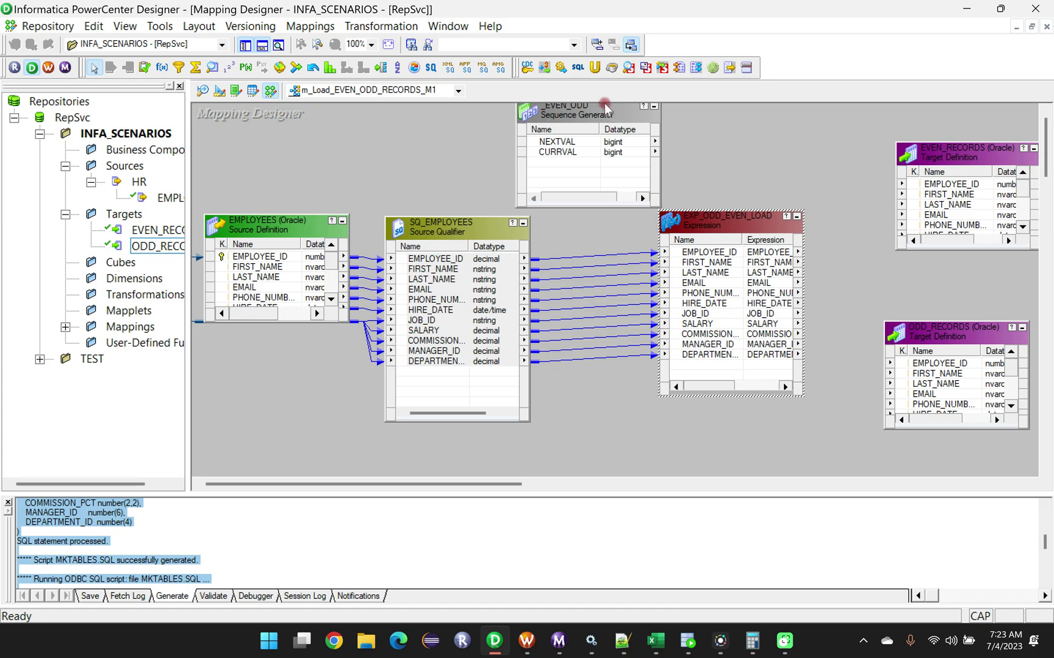
drag(581, 111, 695, 369)
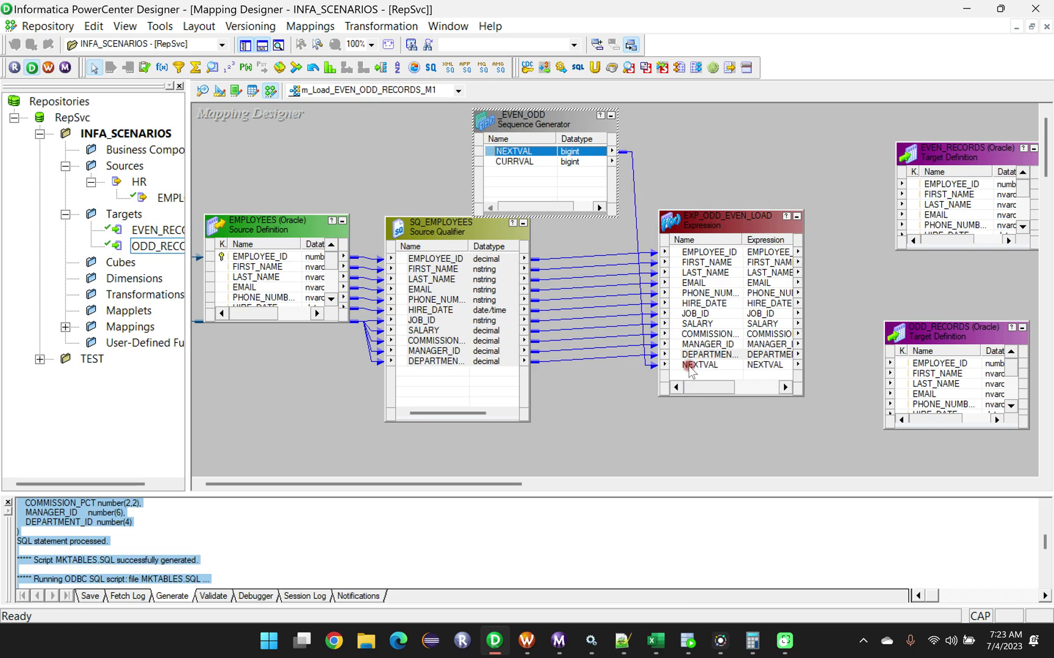
double_click(501, 119)
drag(556, 132, 584, 128)
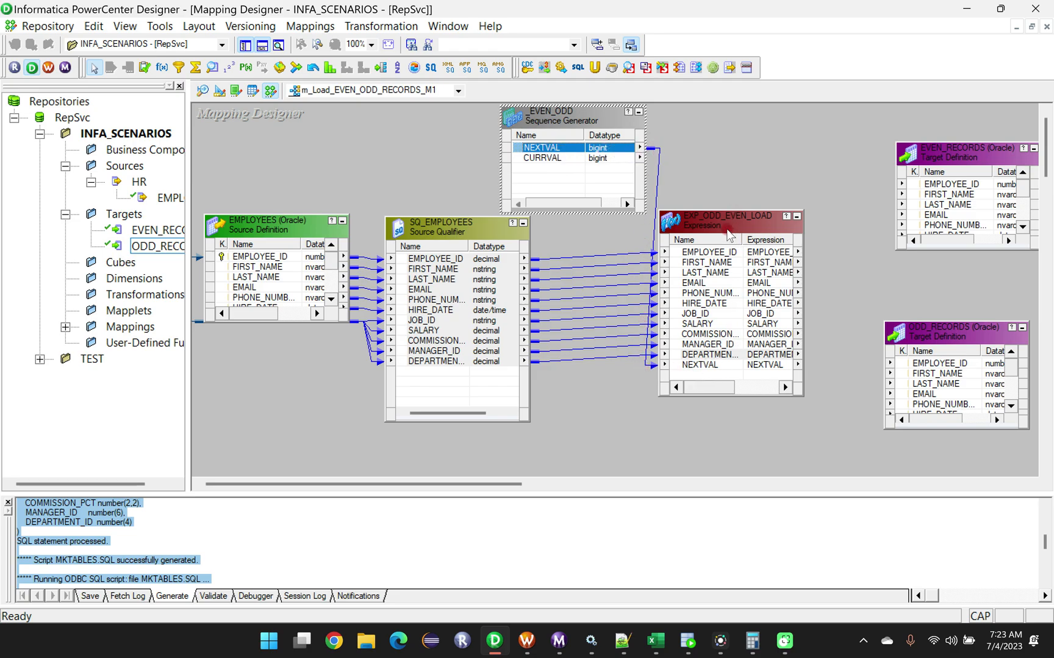
drag(731, 221, 747, 218)
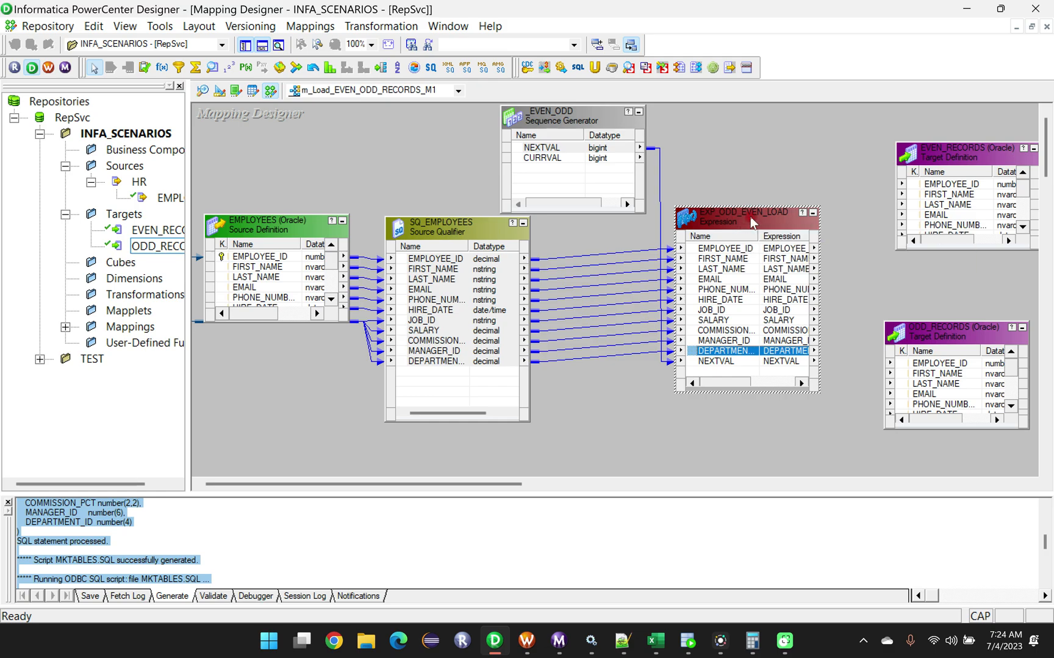
Add a new port named EVEN_ODD_FLAG after NEXTVAL in the EXP_ODD_EVEN_LOAD transformation.
double_click(750, 216)
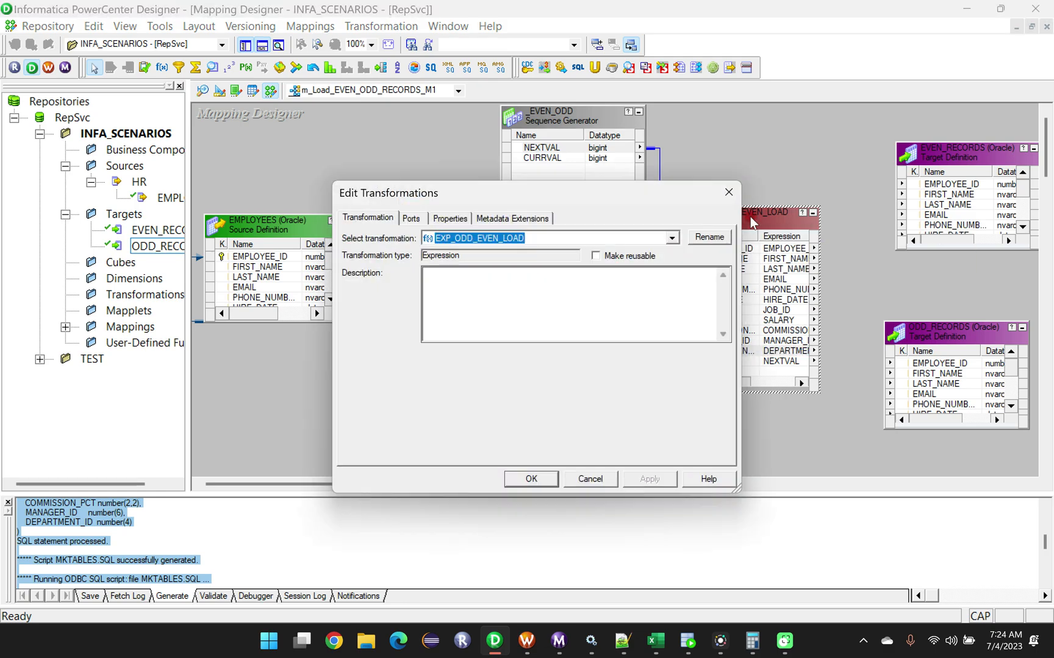
click(411, 220)
drag(725, 293, 727, 326)
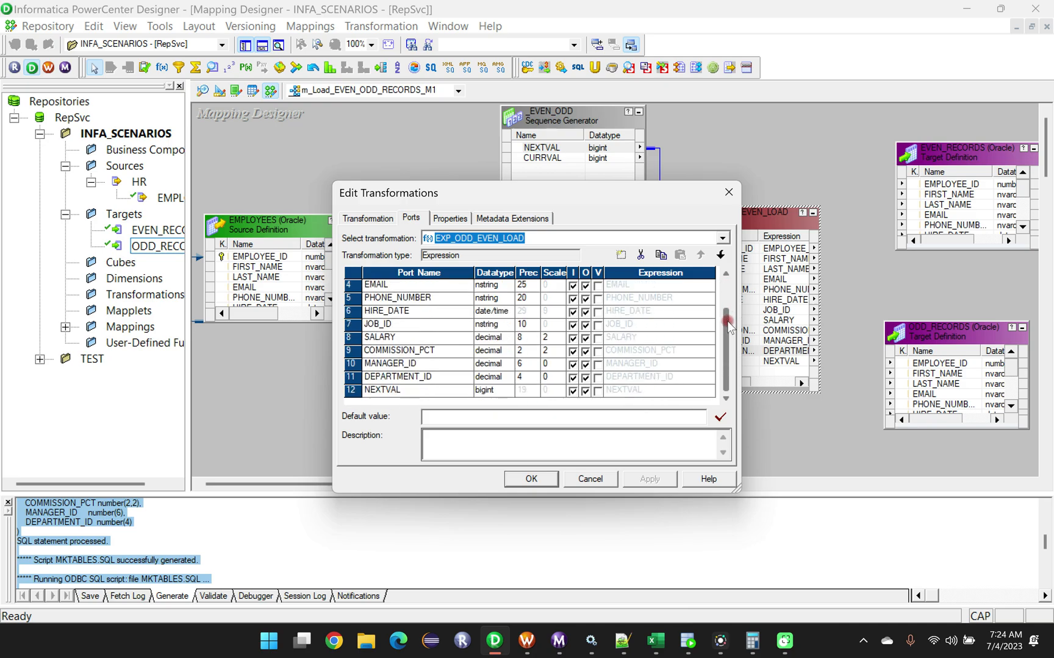
click(352, 392)
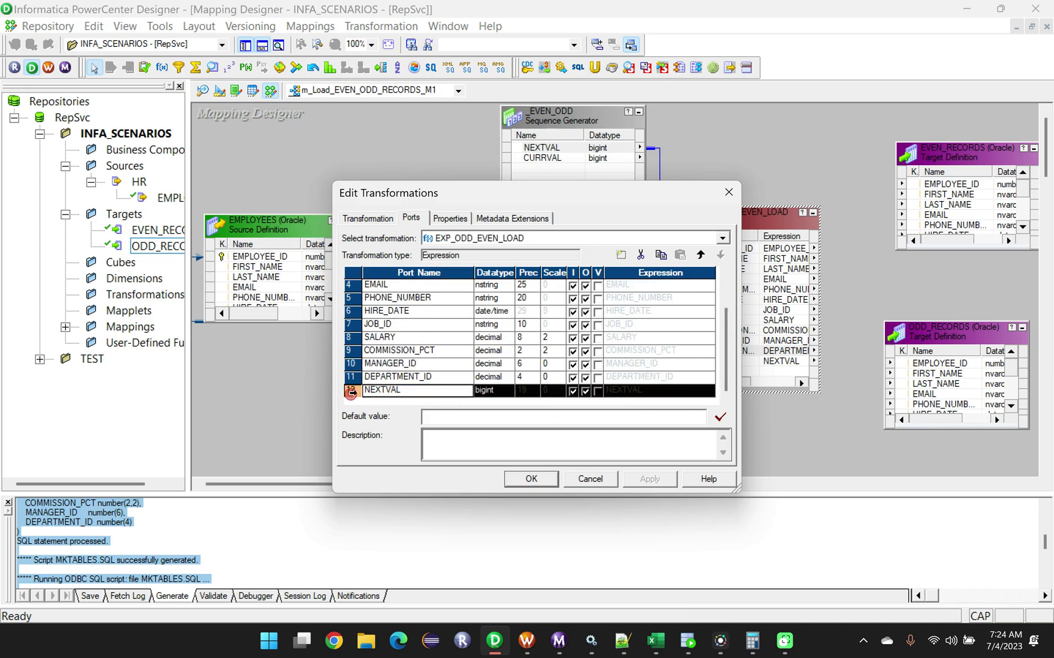
click(622, 255)
drag(412, 389, 336, 394)
key(BackSpace)
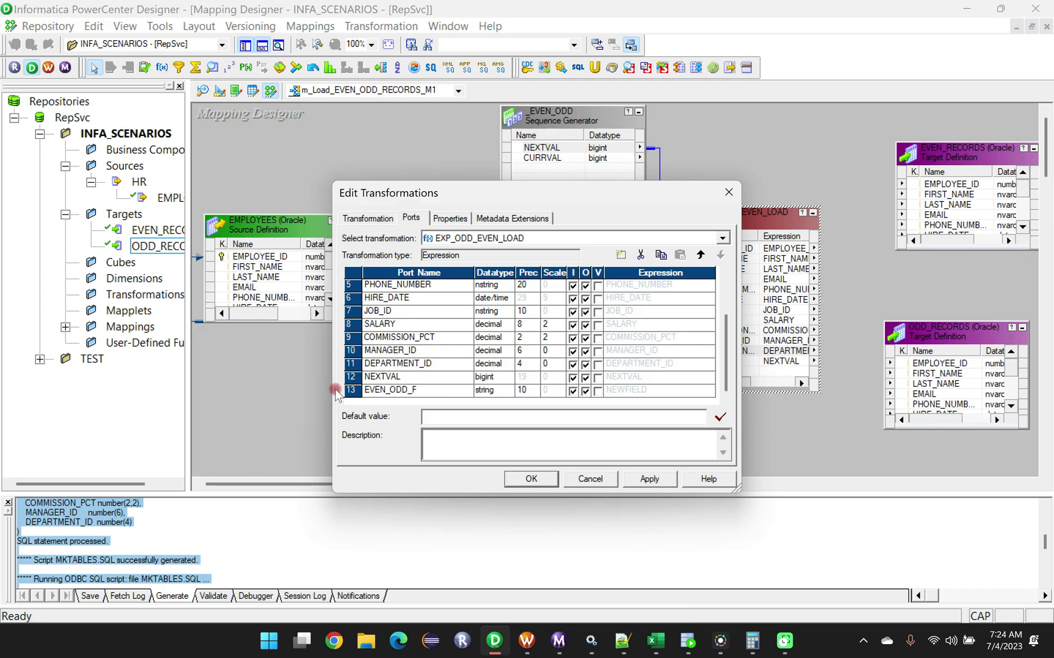
Set the EVEN_ODD_FLAG port's datatype to integer and make it output-only.
click(499, 392)
click(506, 391)
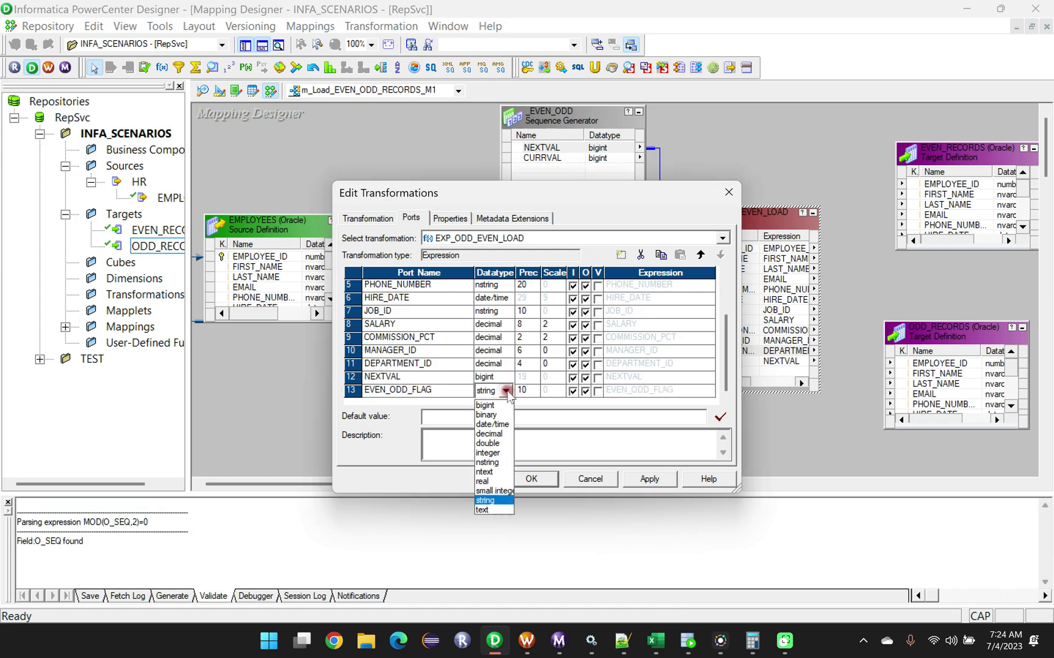
click(495, 454)
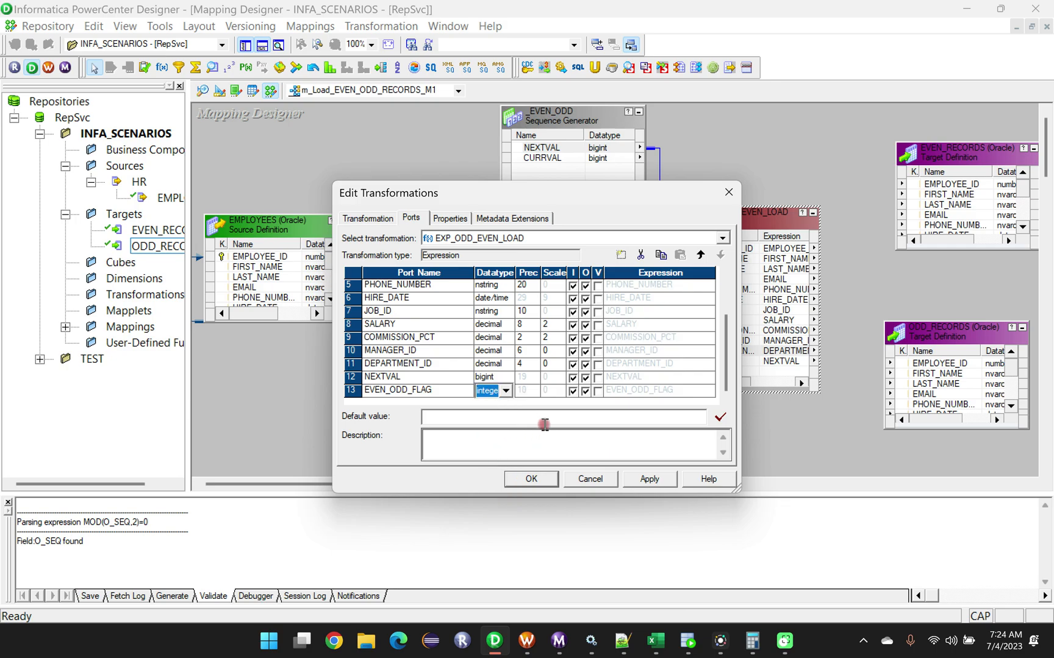
click(572, 392)
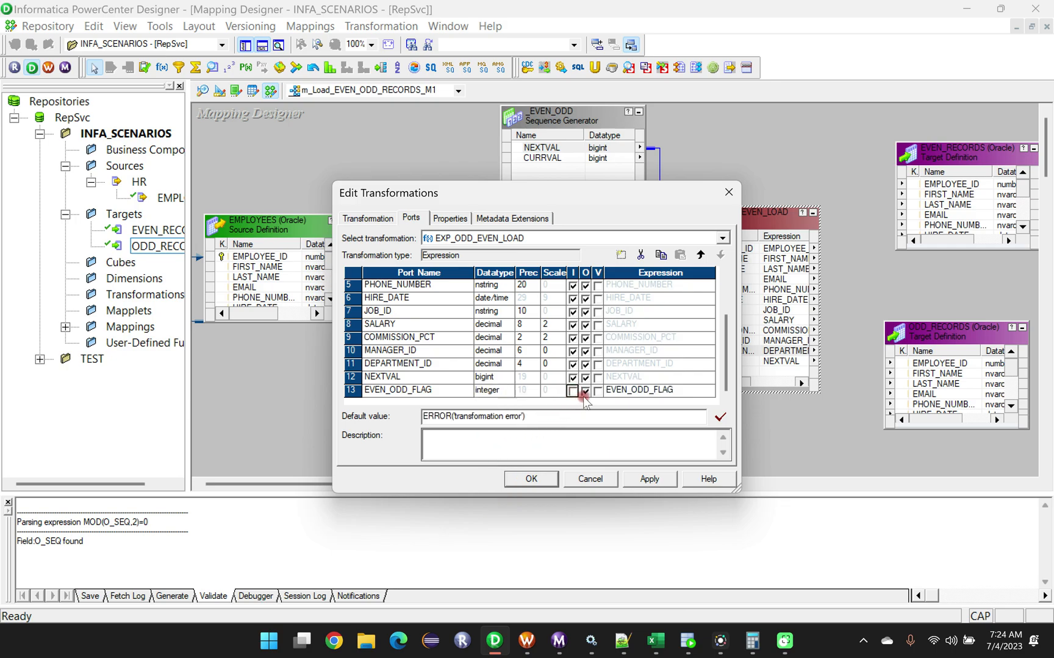
Replace the EVEN_ODD_FLAG port's default expression with IIF(NEXTVAL%2=0,'EVEN','ODD').
click(681, 392)
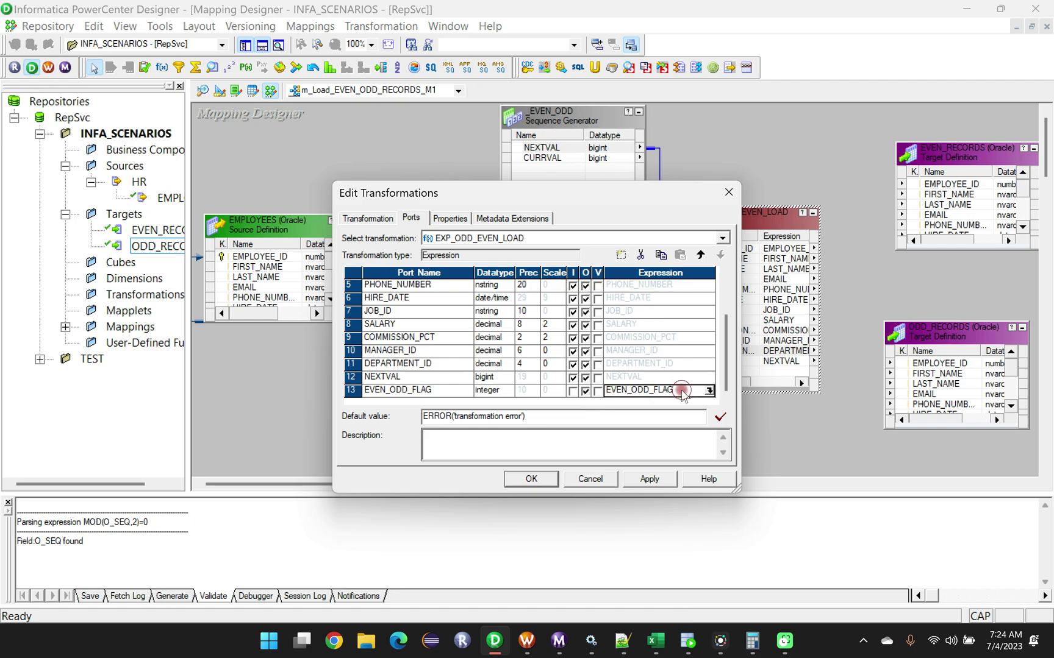
click(708, 391)
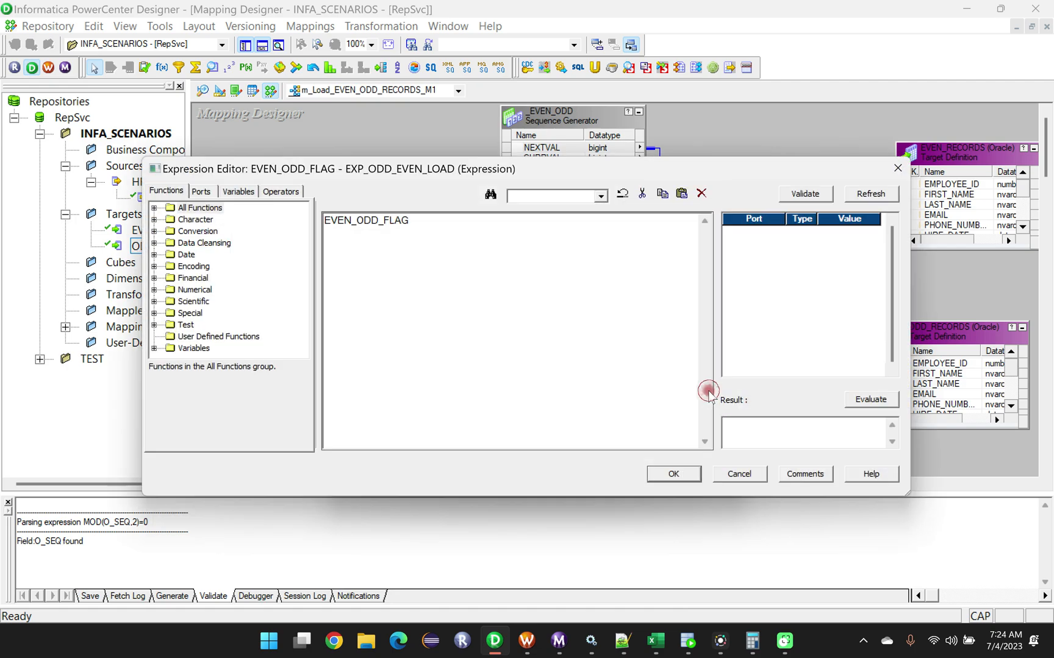
drag(414, 220, 325, 220)
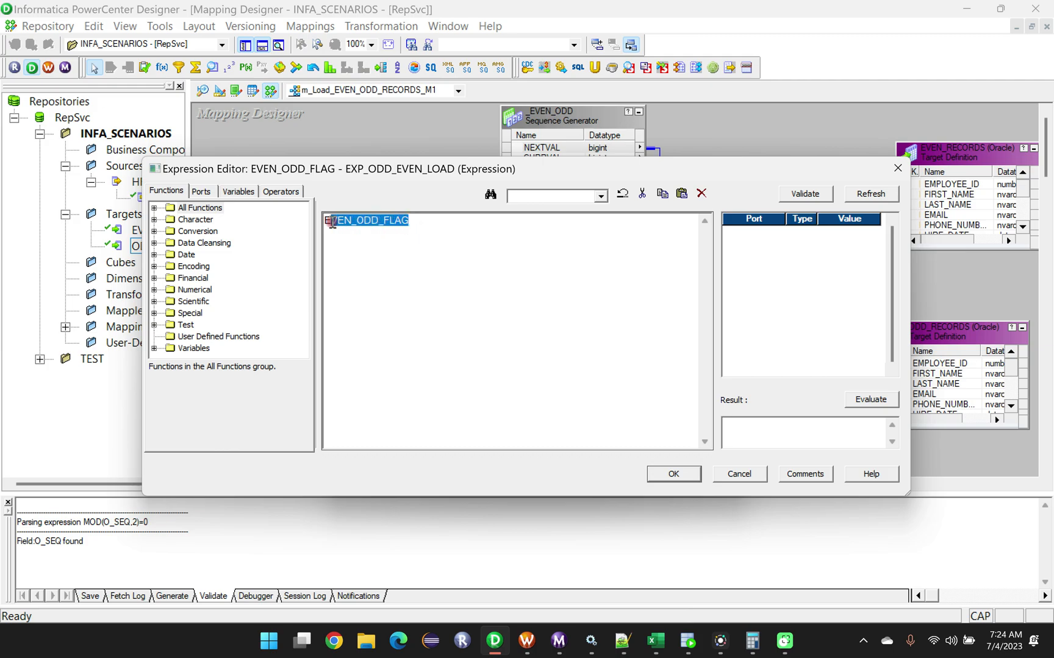
key(Delete)
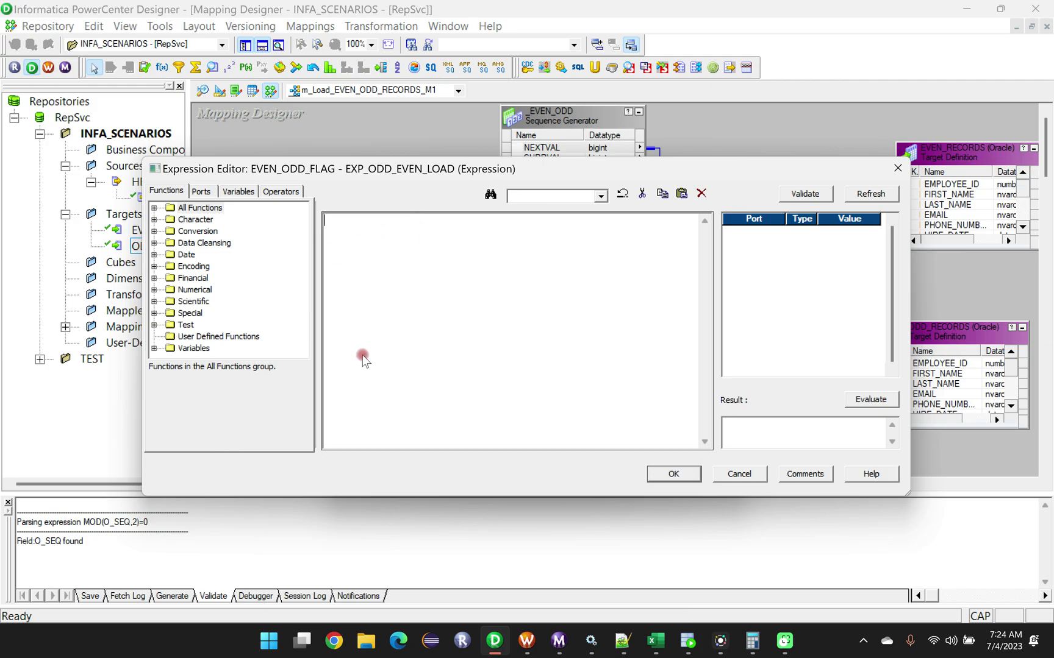
click(200, 192)
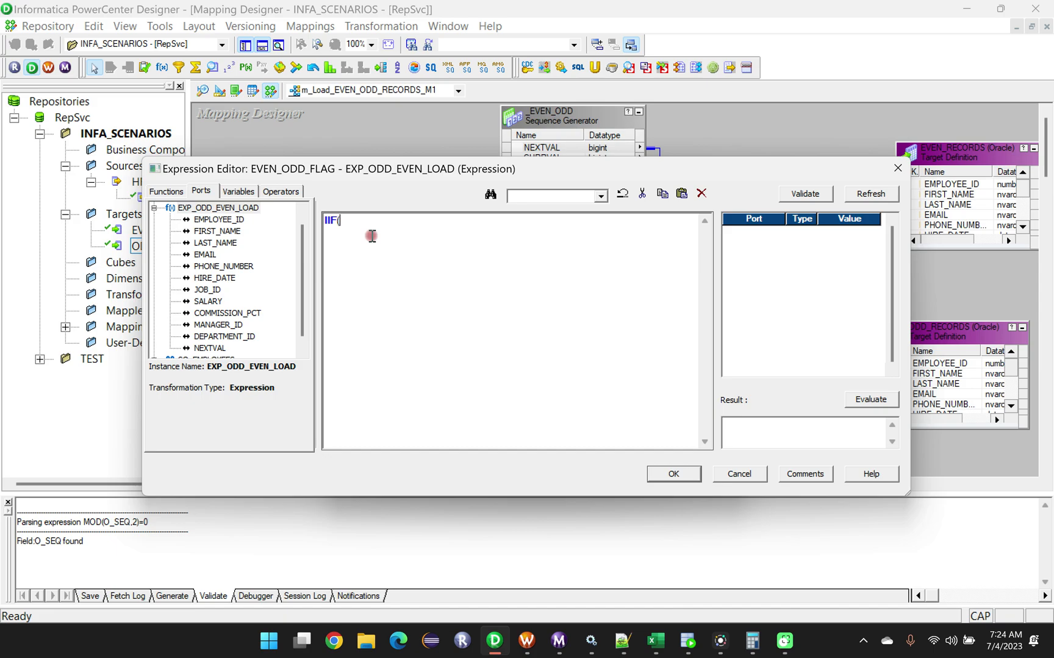
double_click(211, 348)
click(467, 288)
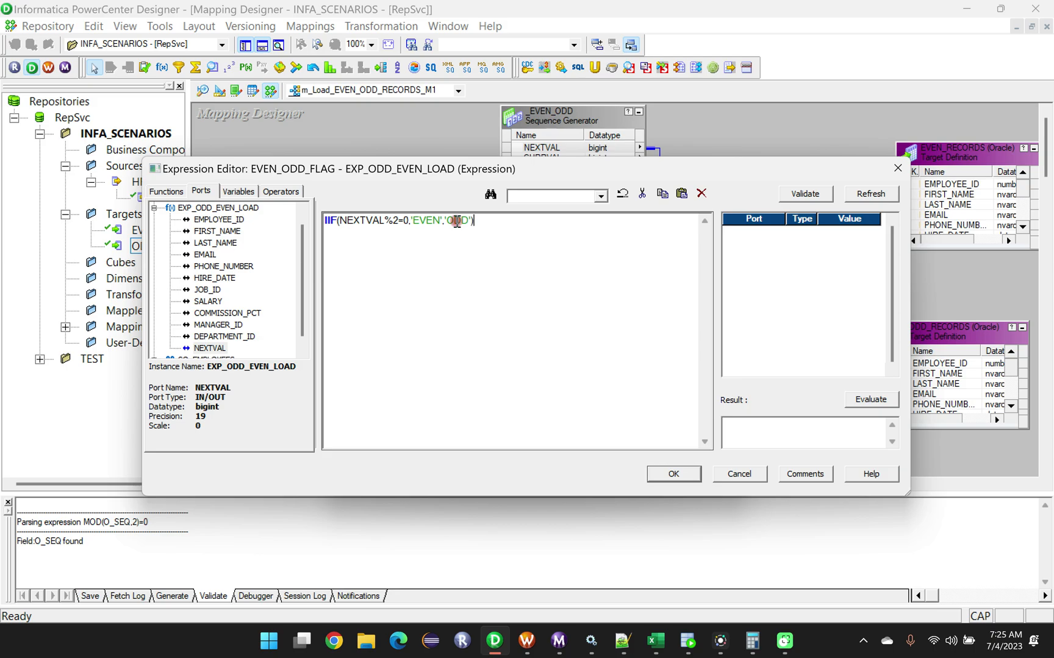
Validate the EVEN_ODD_FLAG expression and move the Expression Editor aside, leaving it open.
mouse_move(341, 221)
mouse_down()
mouse_move(403, 222)
mouse_move(401, 239)
mouse_move(438, 222)
mouse_up()
click(406, 226)
click(449, 224)
drag(467, 222, 321, 223)
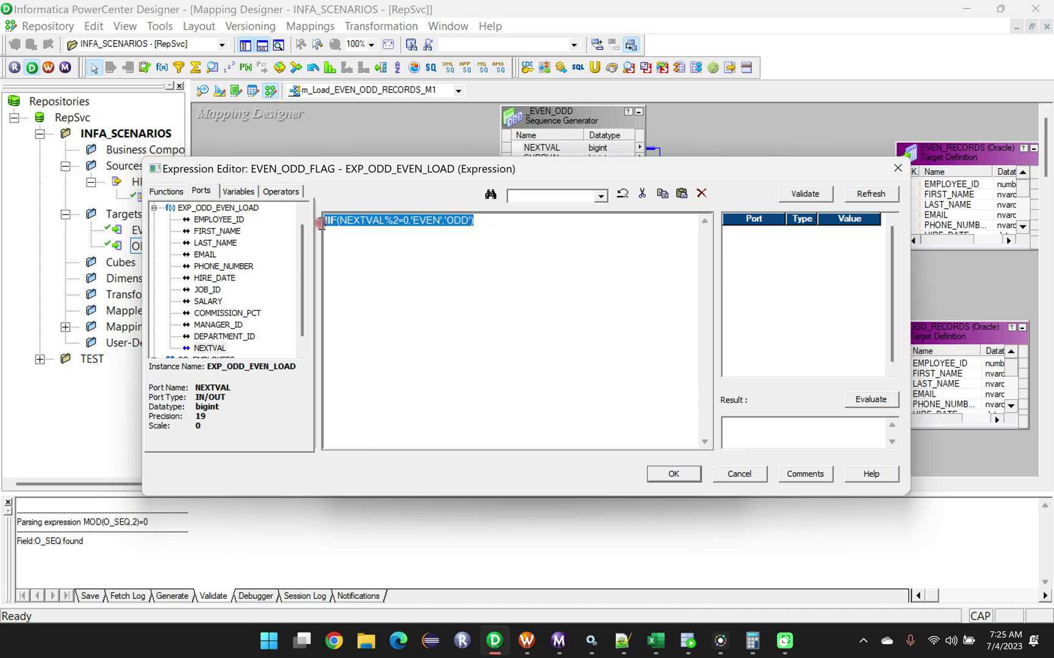
click(804, 194)
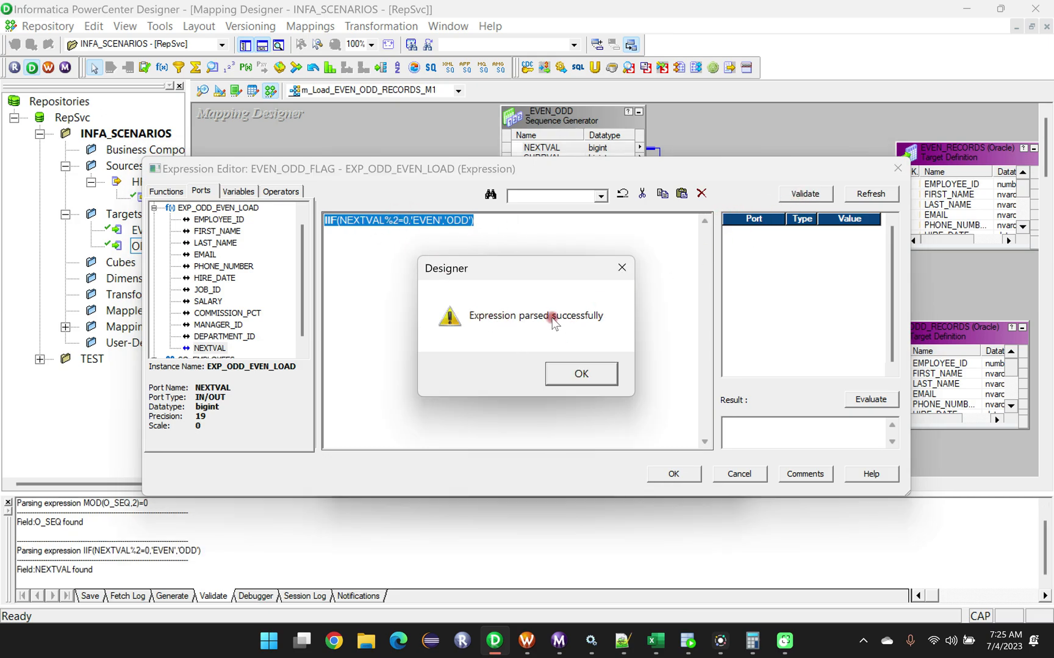
click(580, 372)
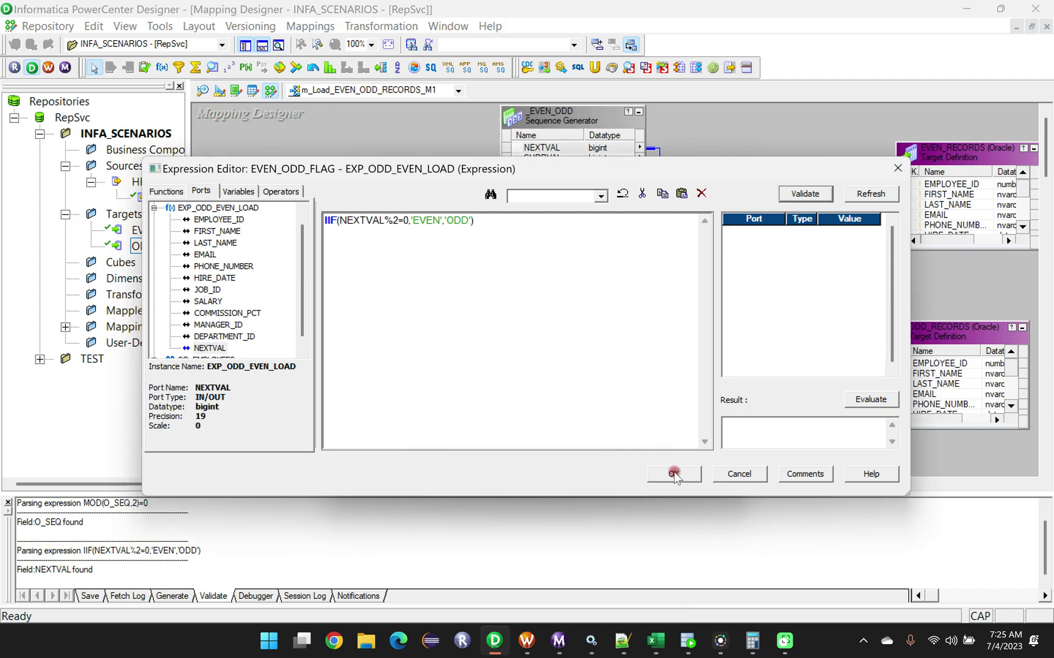
click(495, 231)
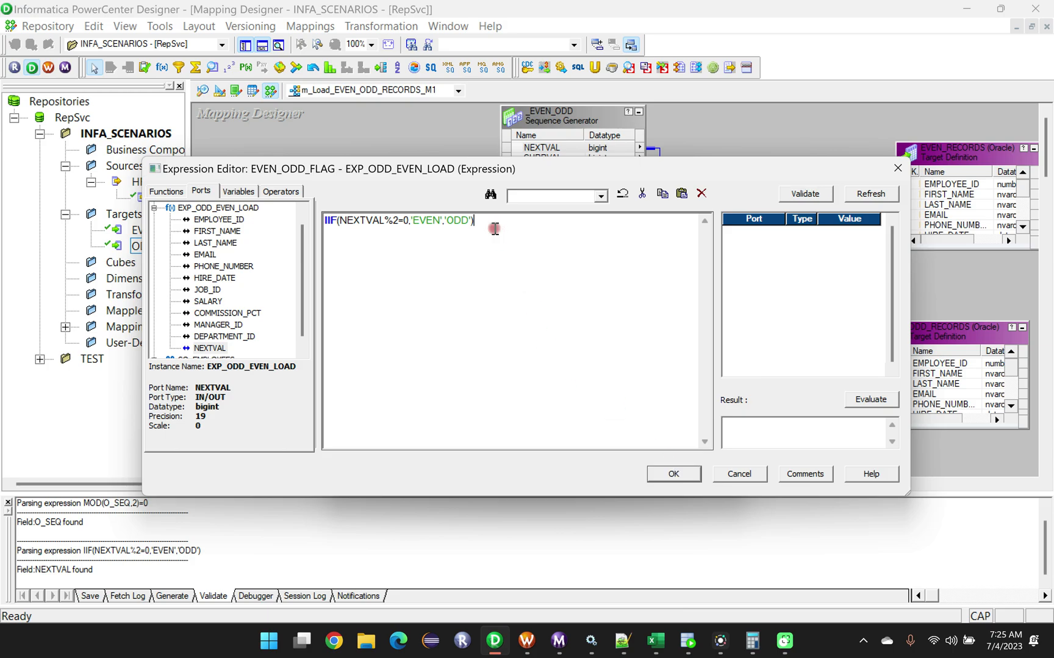
drag(598, 174, 700, 265)
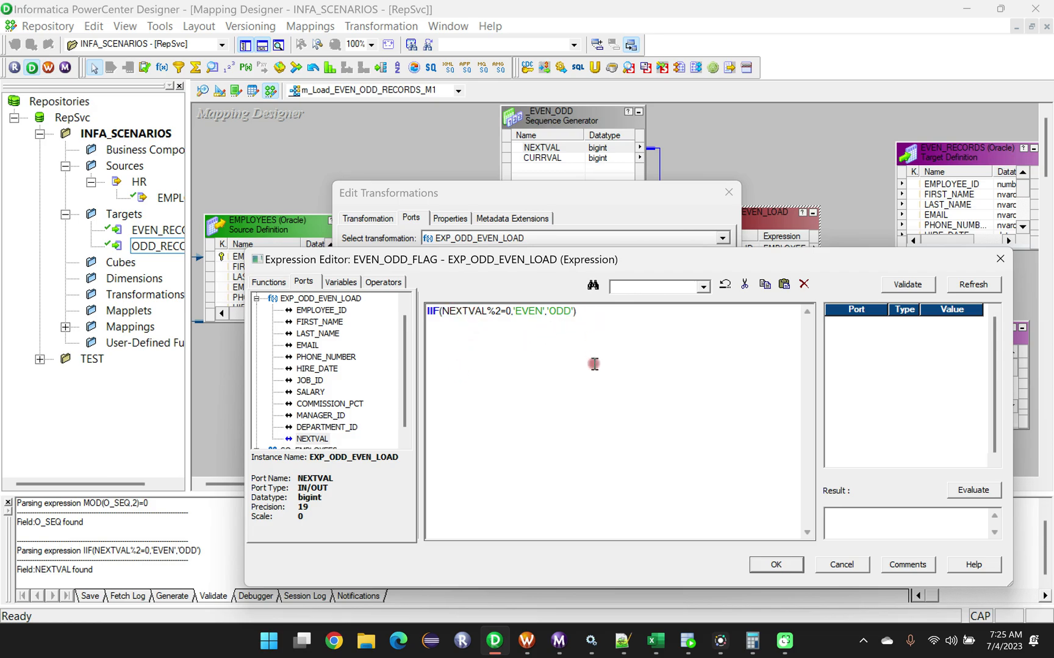
Switch to SQL Developer, examine the first and second rows of the HR employees query result, and return to PowerCenter Designer.
mouse_move(659, 647)
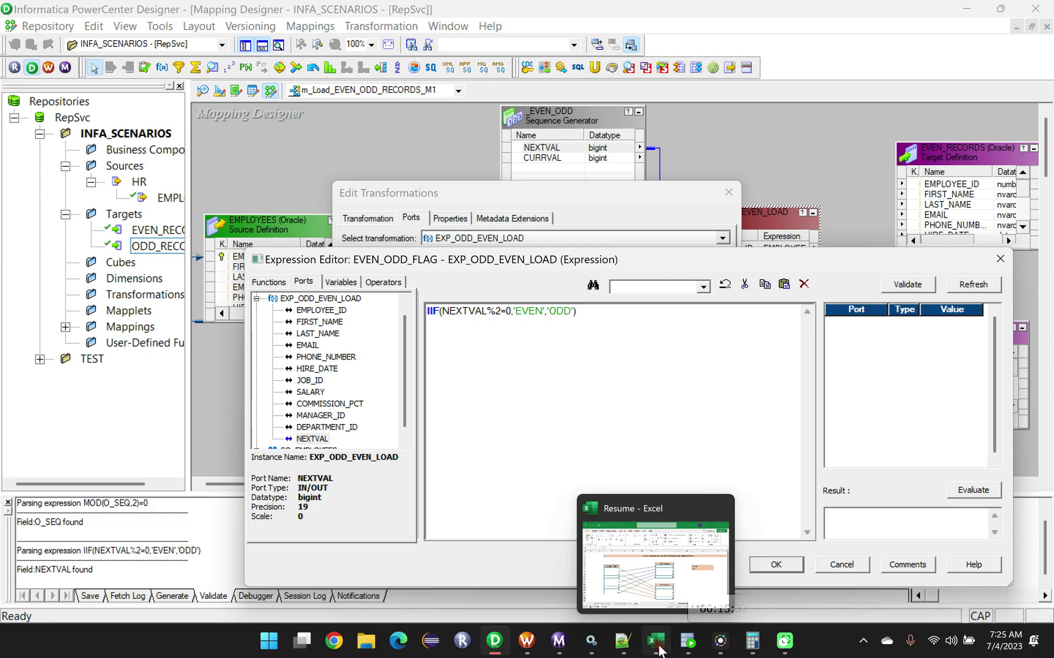
click(688, 641)
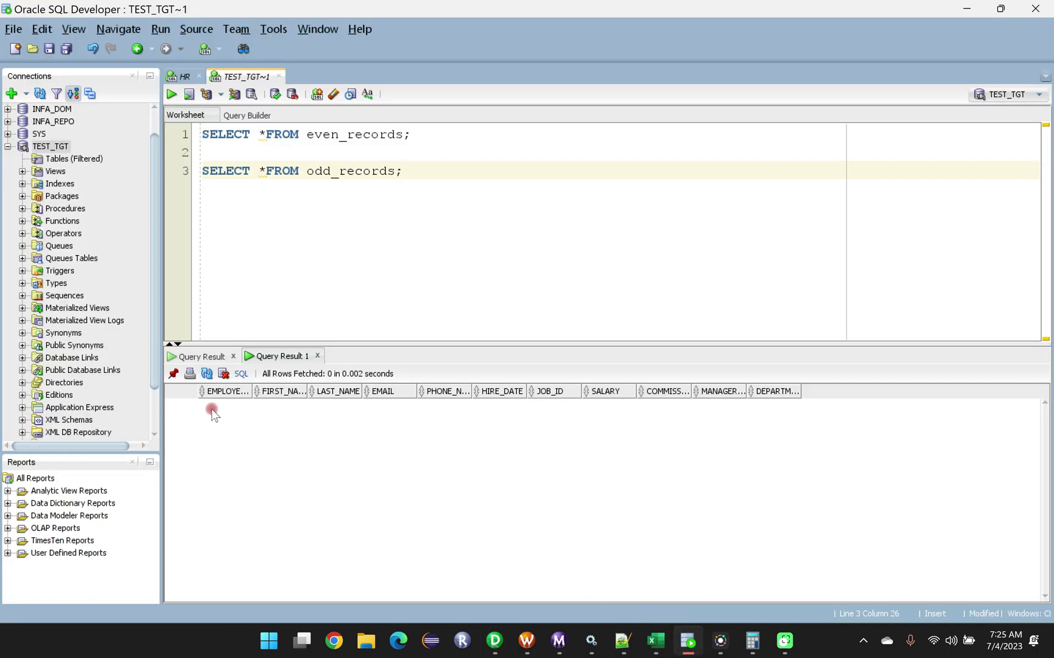
click(182, 76)
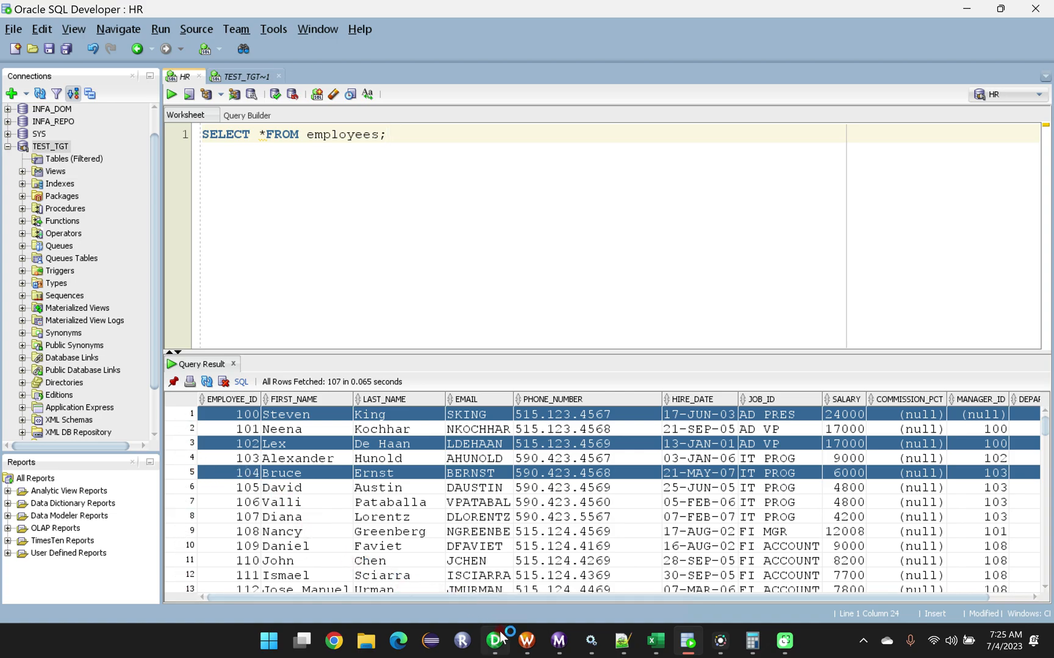
mouse_move(501, 639)
click(509, 586)
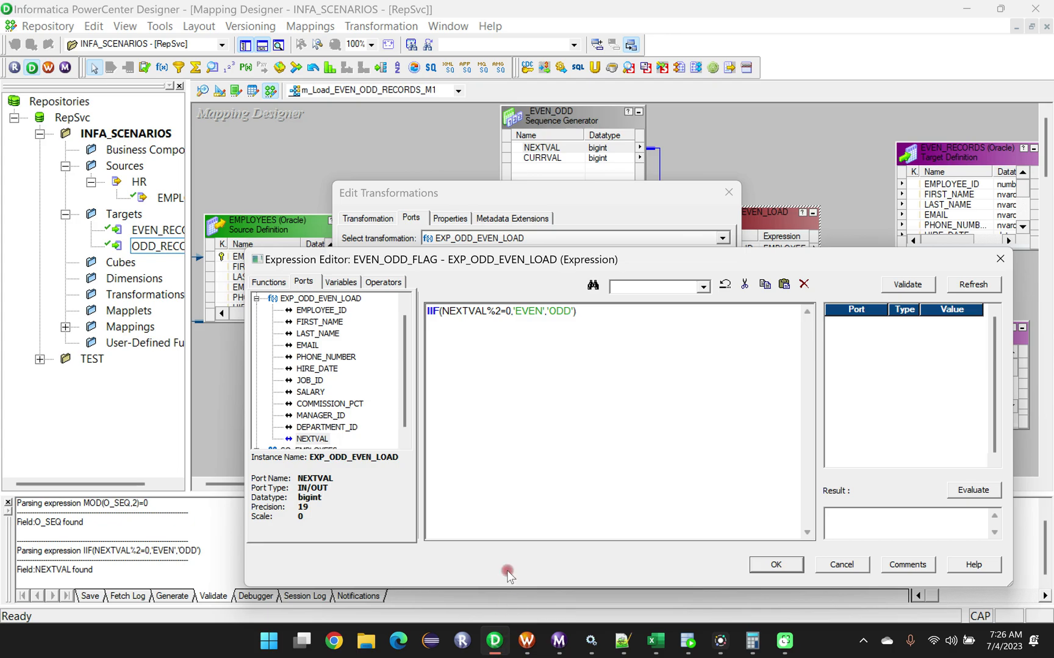
click(688, 641)
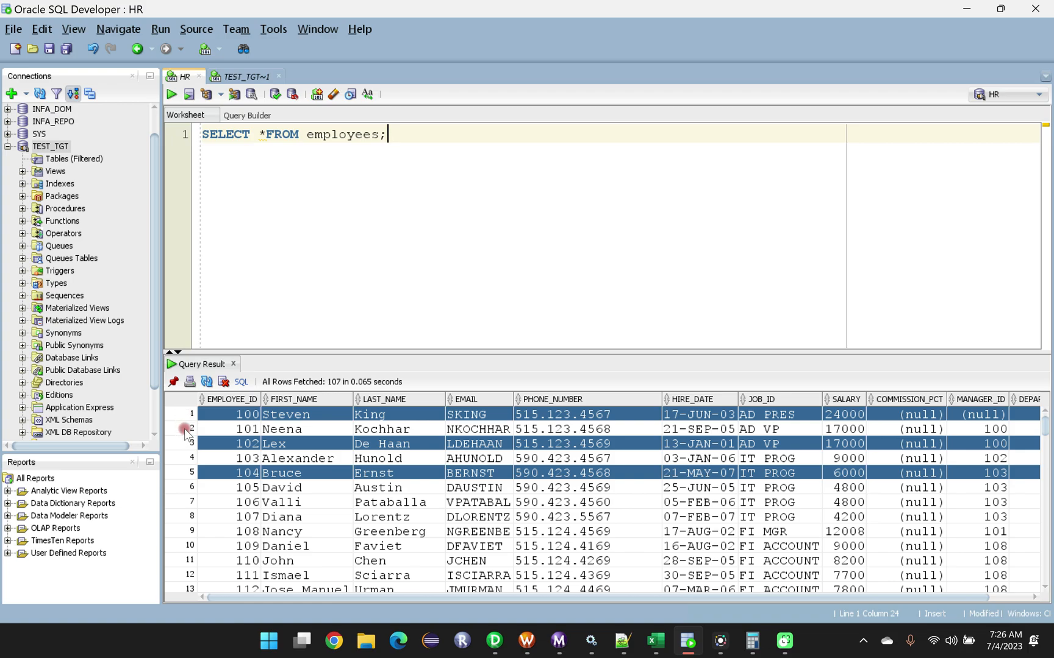
click(188, 428)
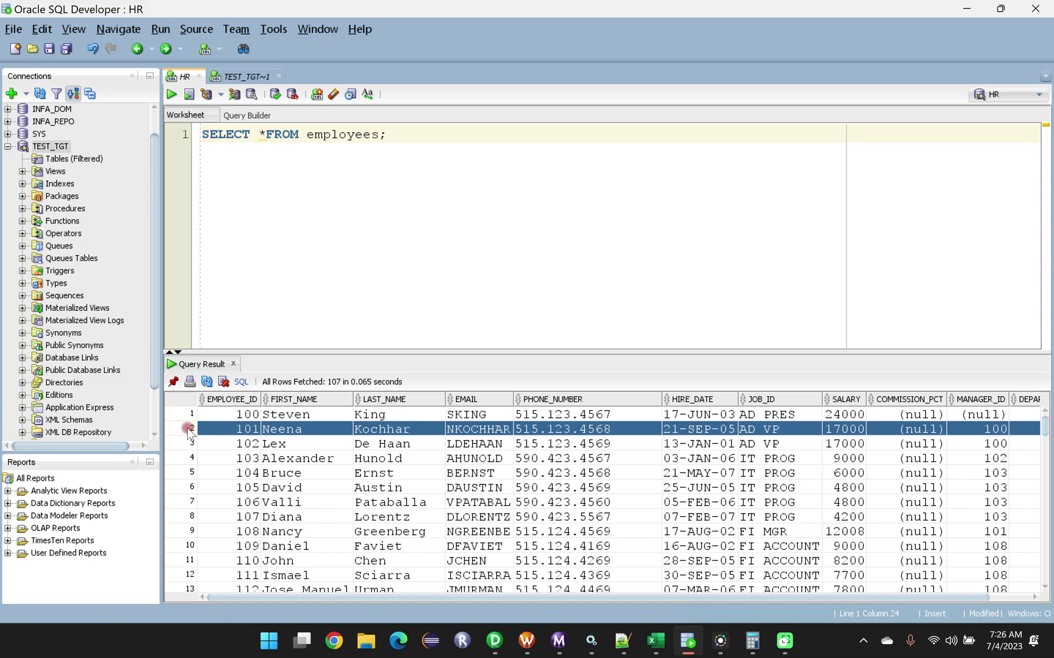
click(183, 415)
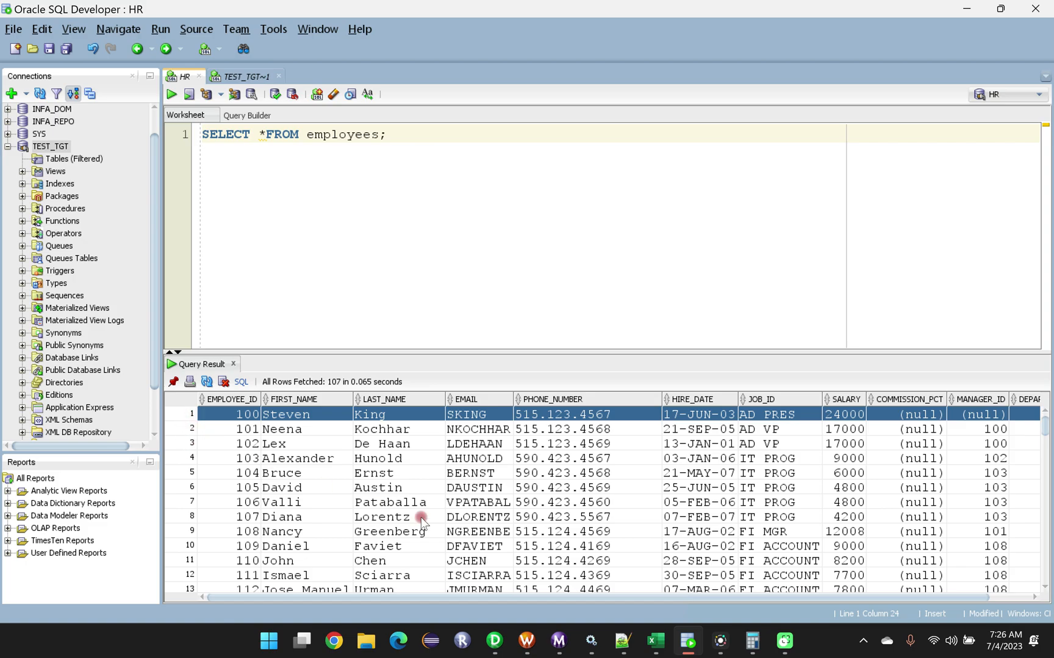
mouse_move(495, 640)
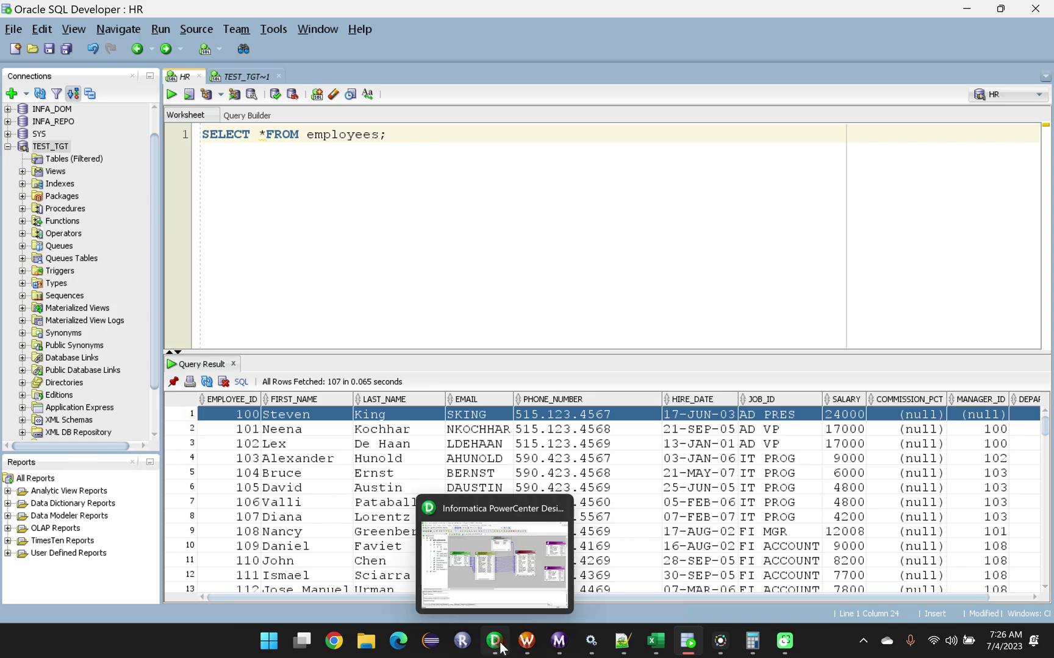
click(493, 561)
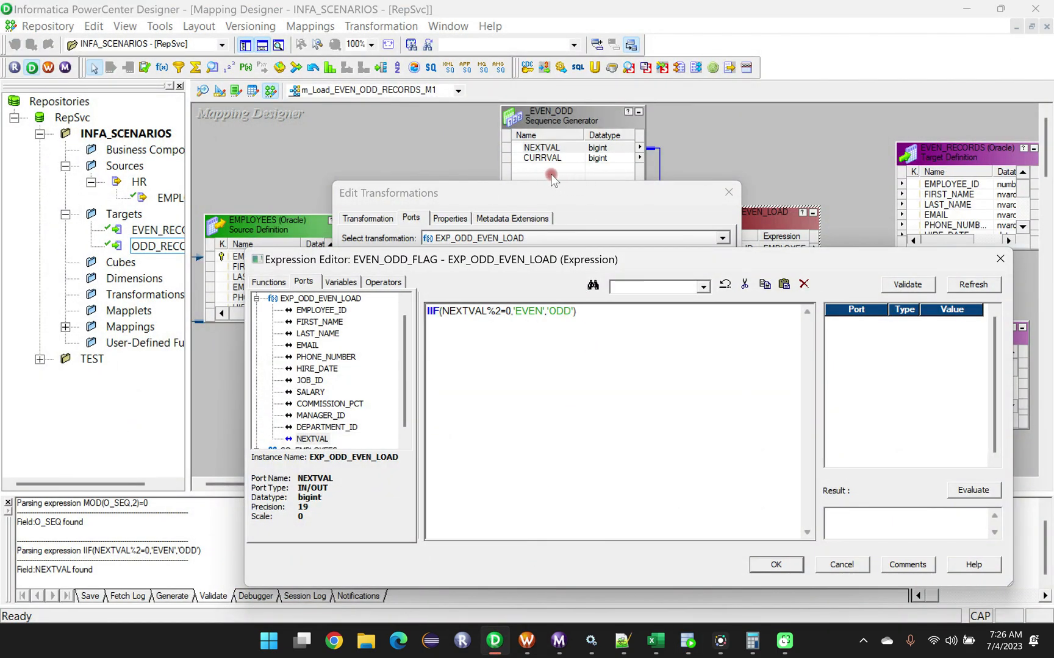
Accept the EVEN_ODD_FLAG expression and save the EXP_ODD_EVEN_LOAD port changes.
click(770, 566)
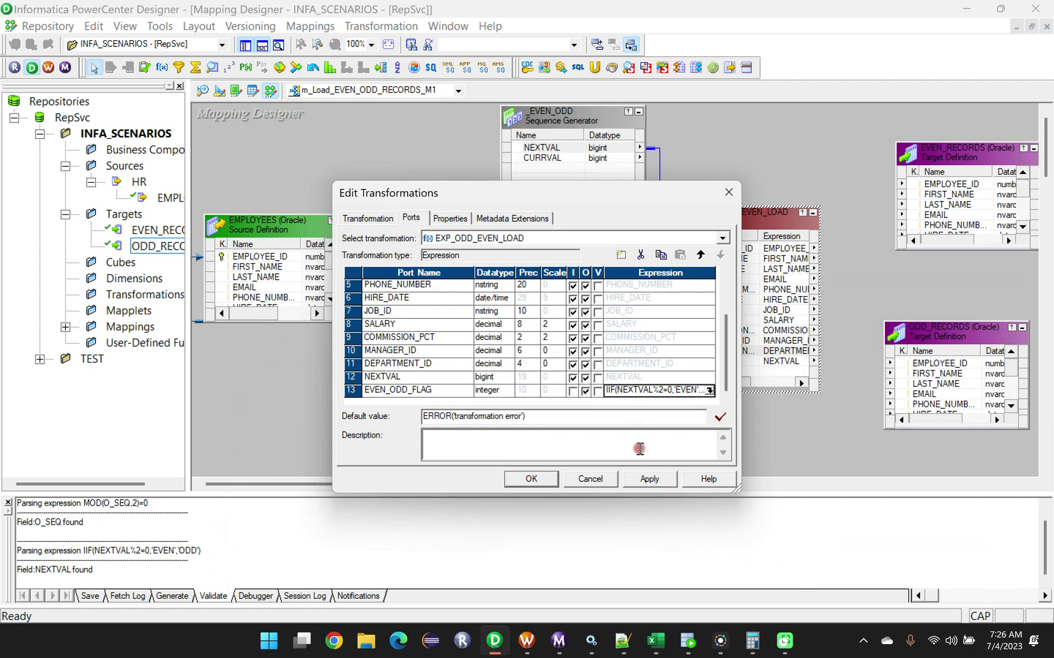
click(530, 480)
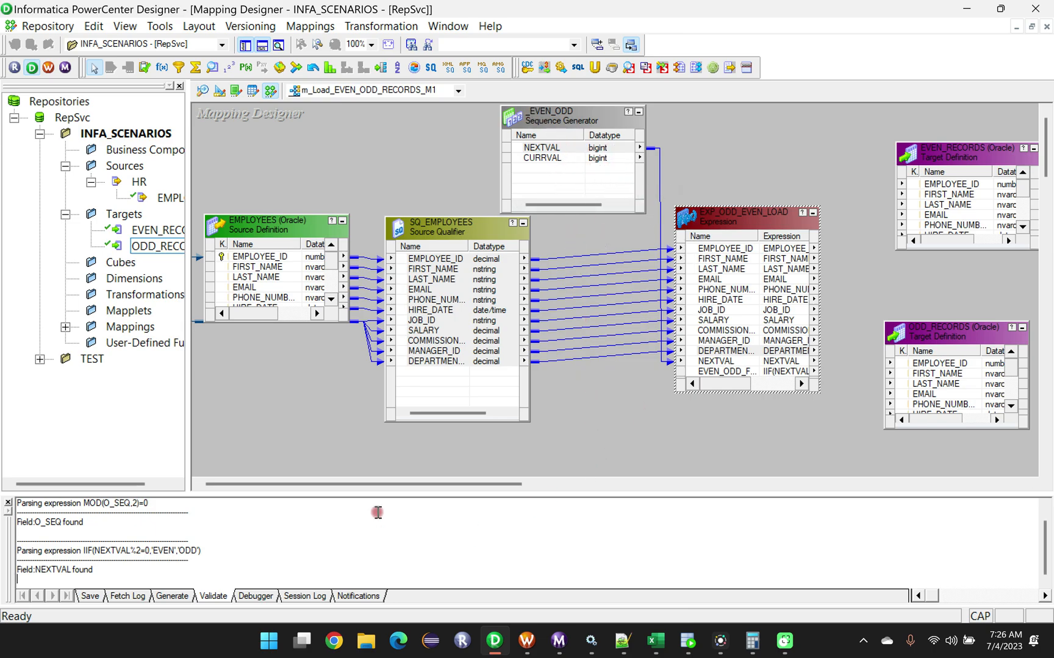
Move the EVEN_RECORDS and ODD_RECORDS targets farther out and add a Router transformation between EXP_ODD_EVEN_LOAD and the targets.
drag(343, 484, 454, 486)
drag(652, 151, 915, 121)
drag(626, 339, 903, 341)
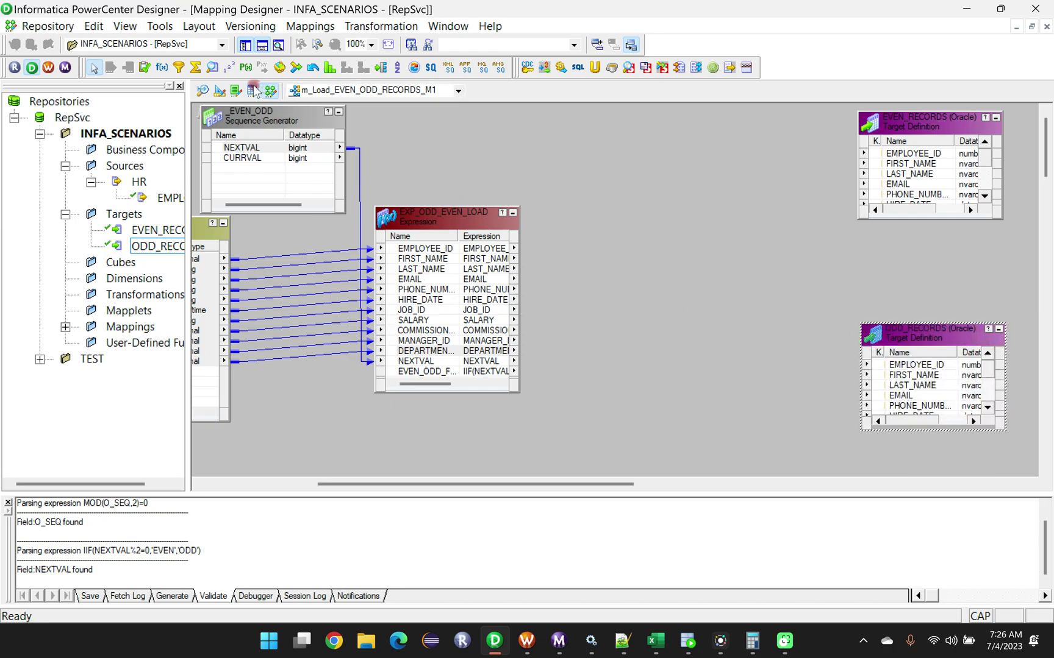
click(382, 67)
drag(578, 185, 791, 427)
drag(675, 192, 673, 160)
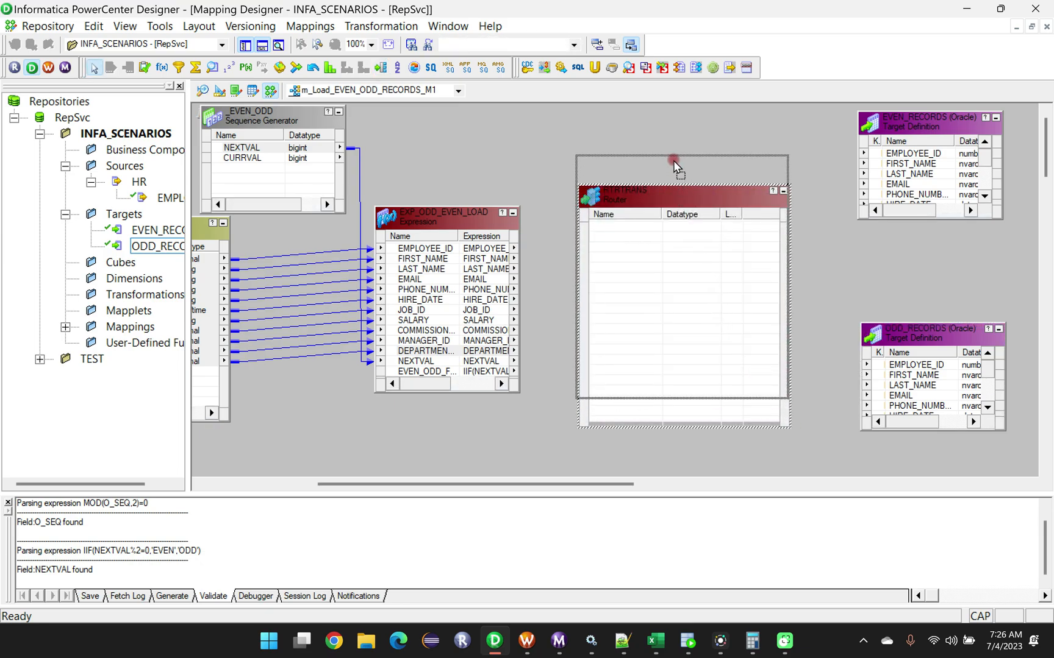
Link all EXP_ODD_EVEN_LOAD ports, from EMPLOYEE_ID through EVEN_ODD_FLAG, into the Router and make the Router box slightly narrower.
click(441, 249)
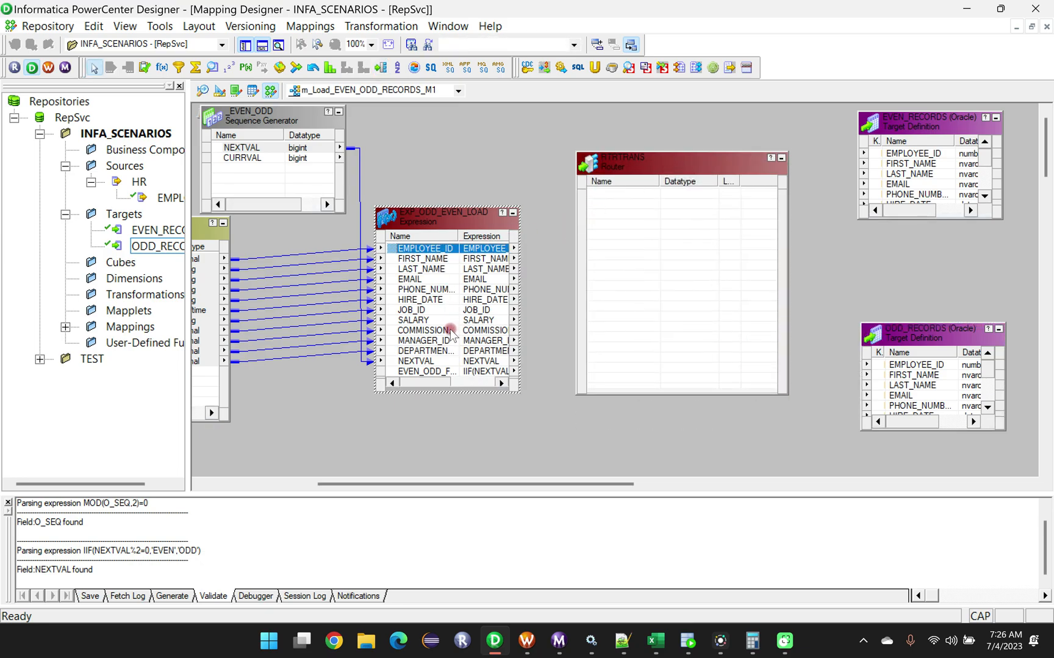
ctrl+click(432, 371)
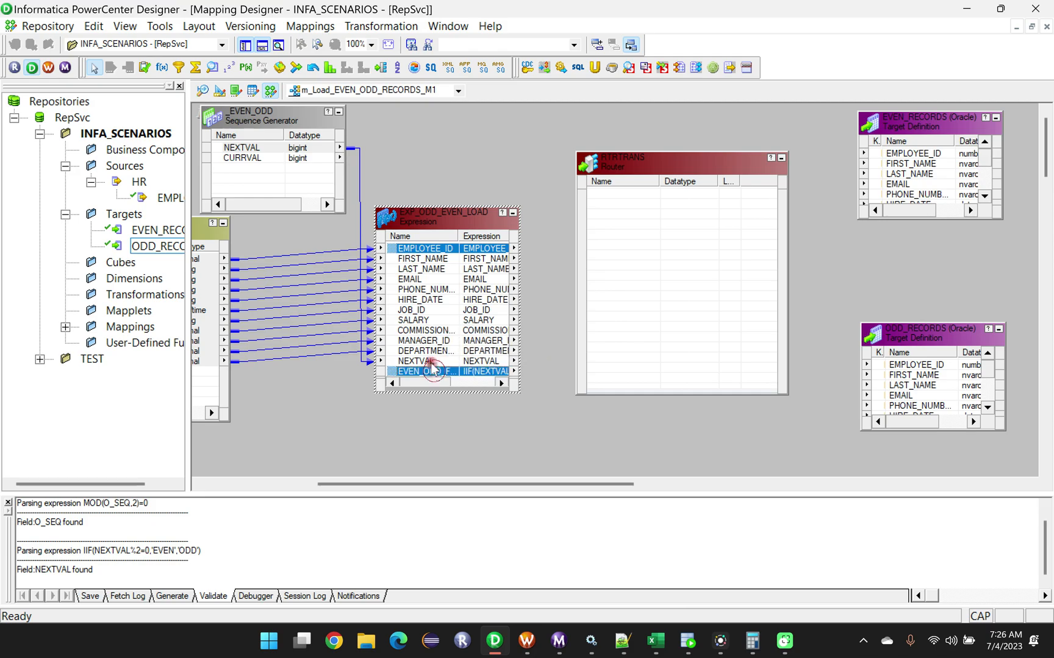
click(427, 252)
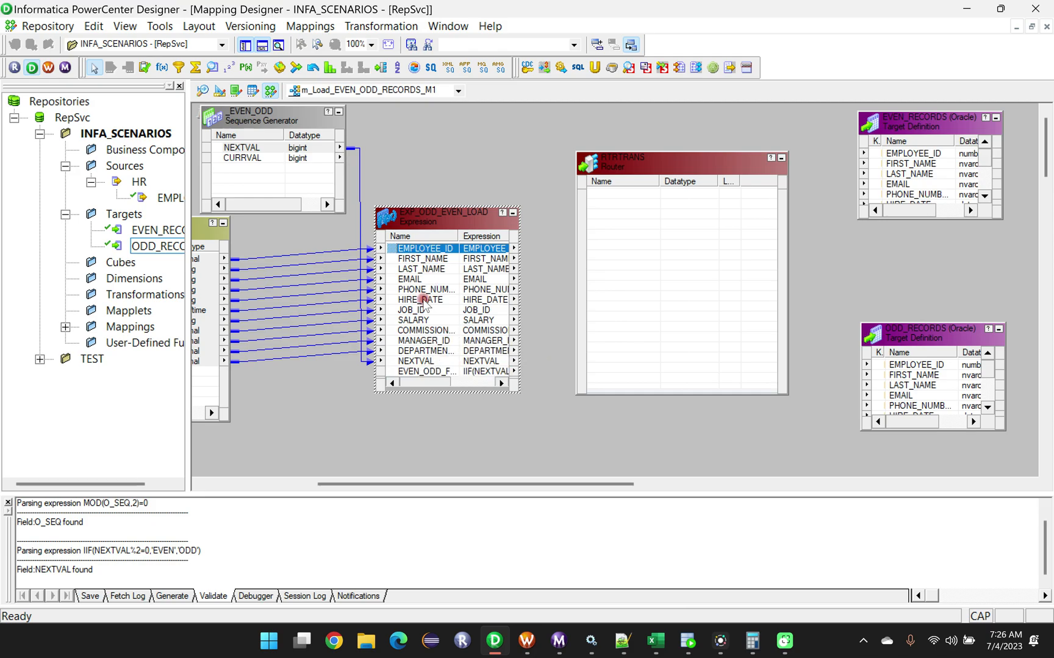
shift+click(417, 372)
drag(424, 250, 636, 205)
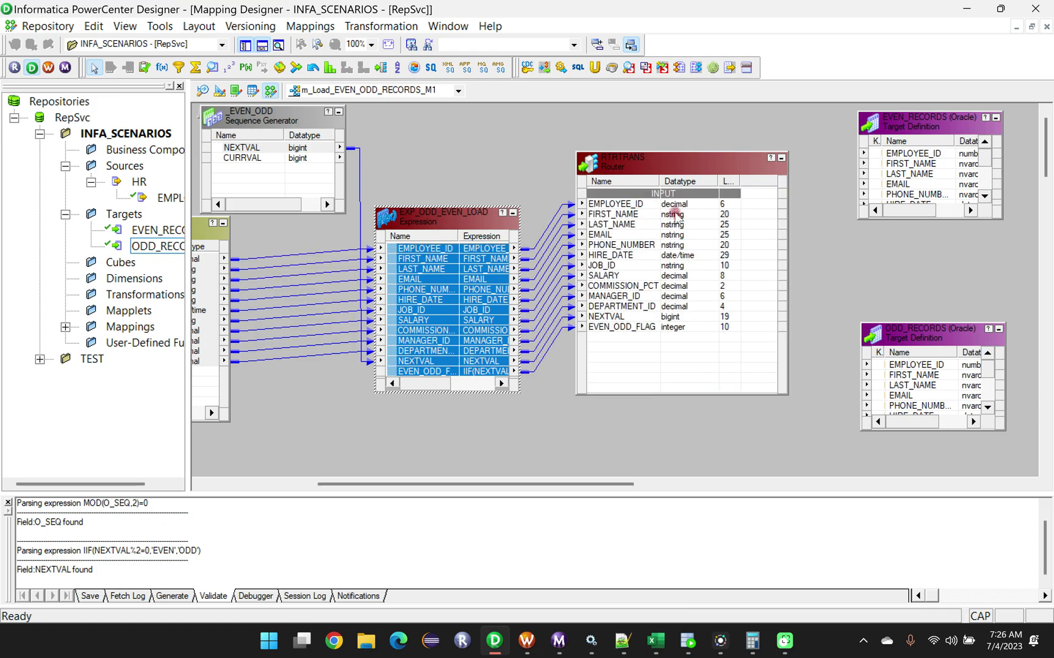
click(787, 167)
drag(787, 167, 767, 167)
Add a group named EVEN_RECORDS to the Router transformation.
click(667, 170)
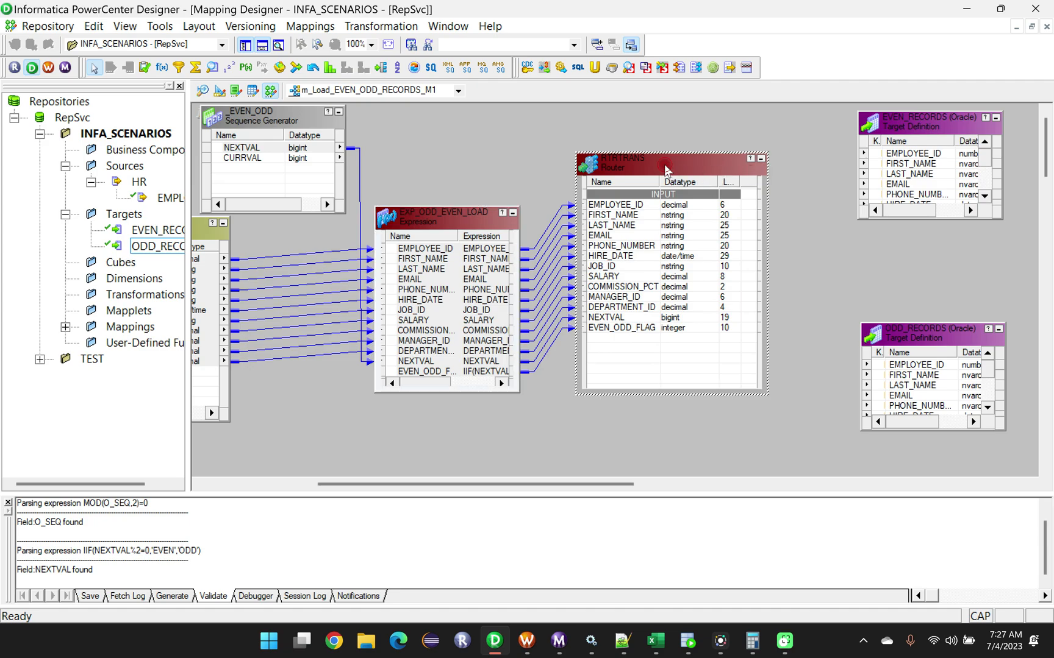
double_click(666, 170)
click(489, 219)
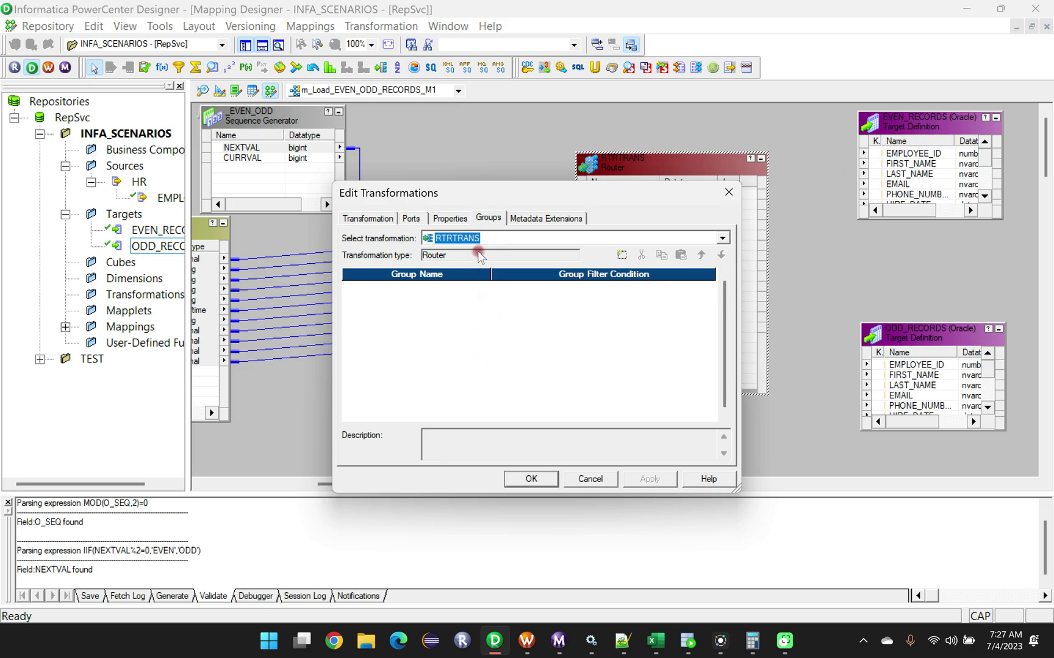
click(490, 217)
click(620, 256)
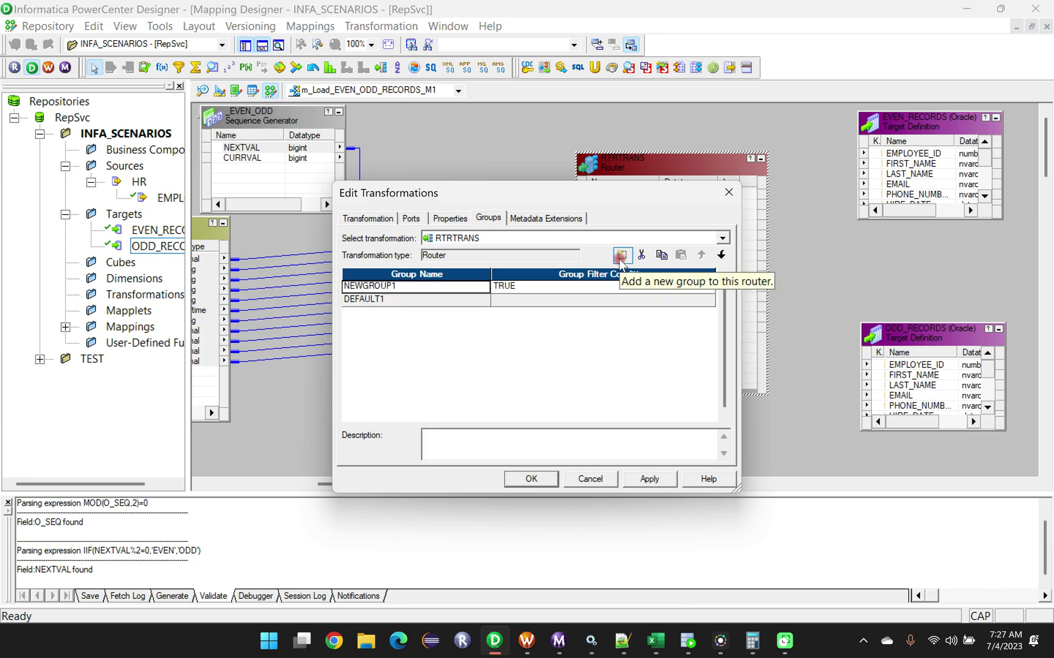
drag(402, 286, 326, 288)
key(BackSpace)
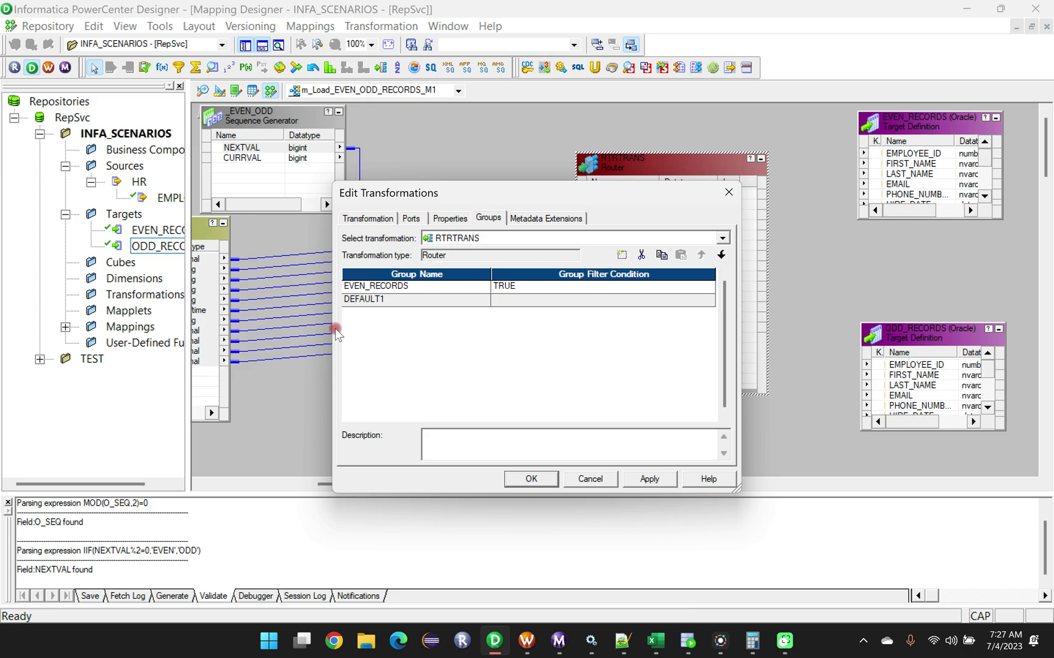
Replace the EVEN_RECORDS group's default filter condition with EVEN_ODD_FLAG='EVEN'.
click(577, 286)
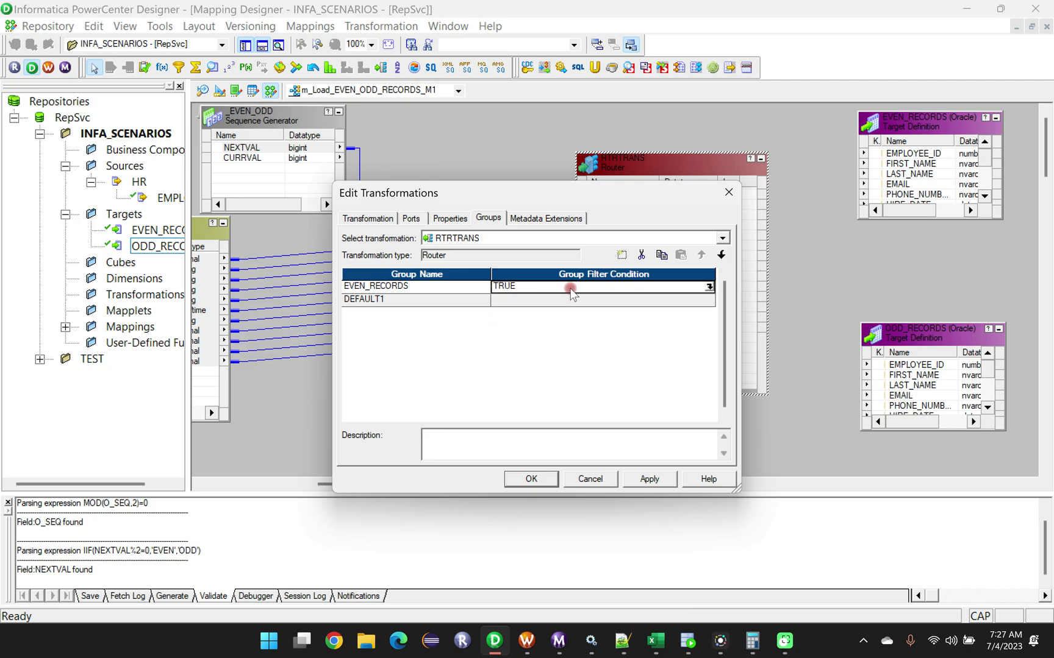
click(709, 288)
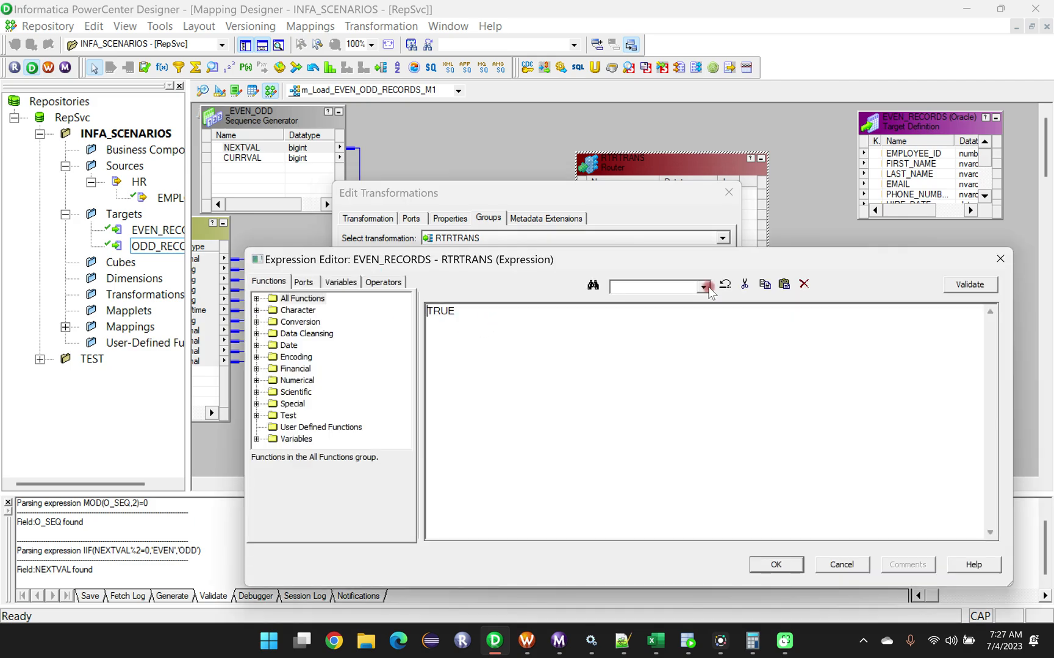
drag(463, 314, 414, 316)
key(Delete)
click(304, 283)
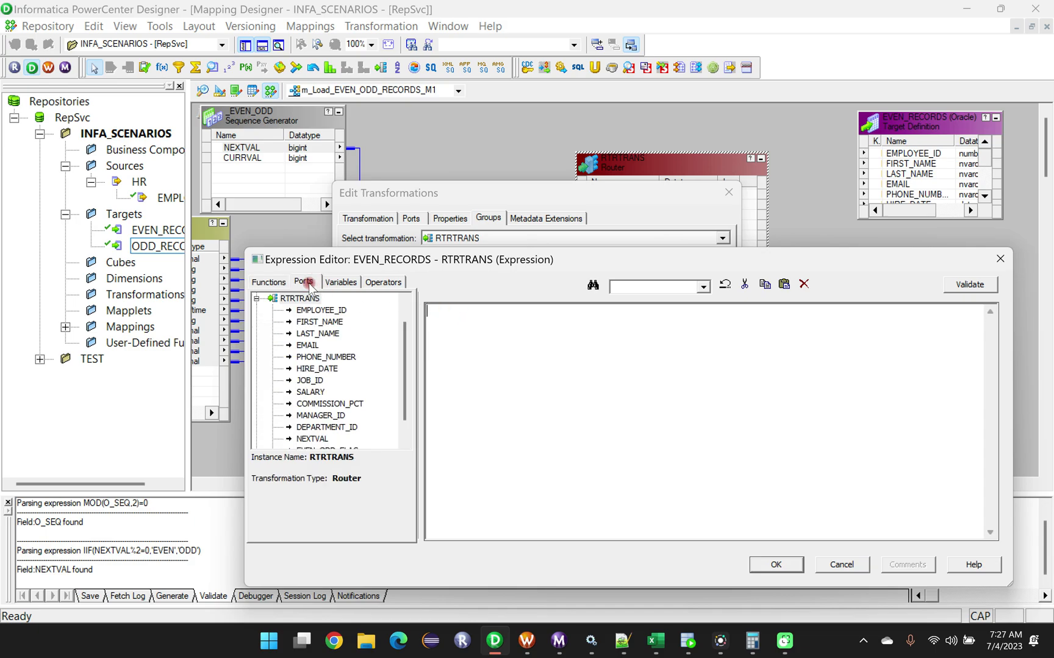
scroll(344, 403, down, 1)
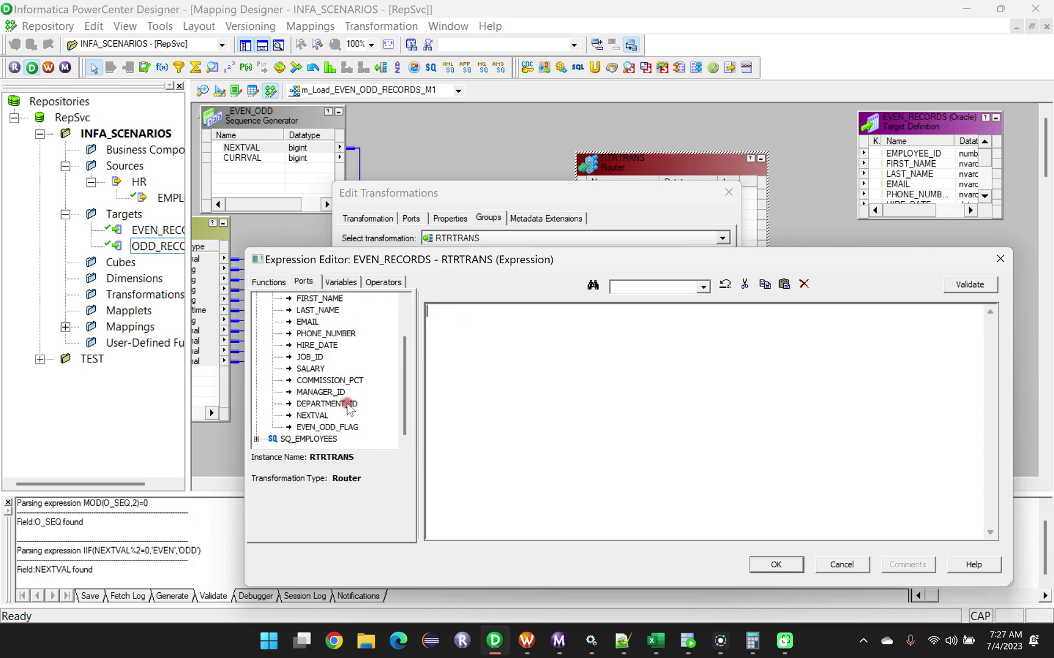
double_click(313, 428)
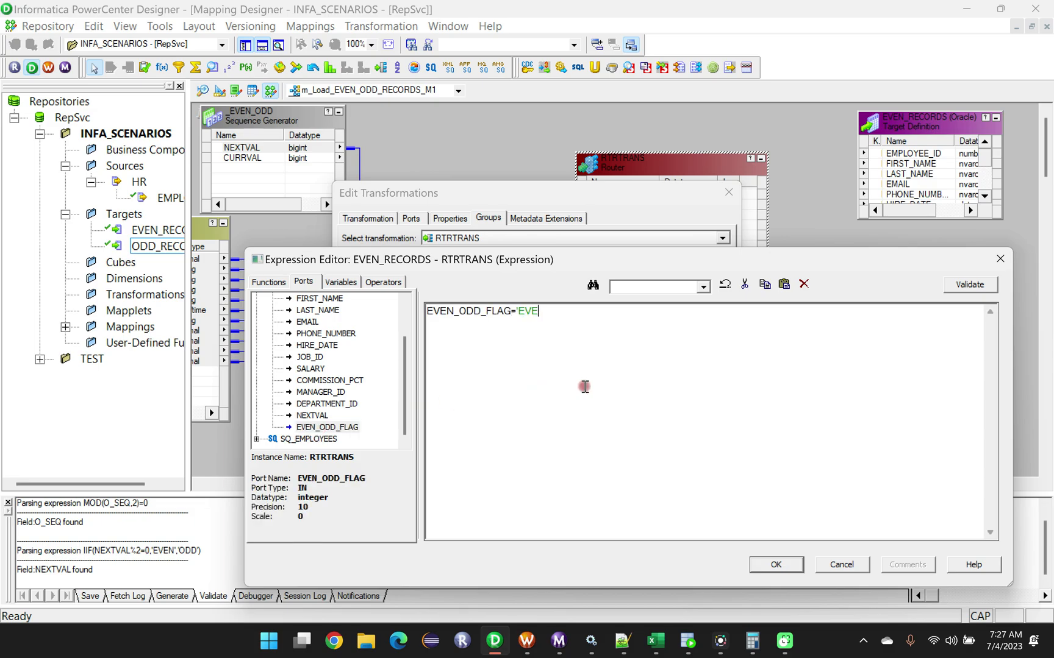
Try to accept and validate the EVEN_RECORDS filter condition EVEN_ODD_FLAG='EVEN', staying in the Expression Editor.
click(775, 566)
click(745, 477)
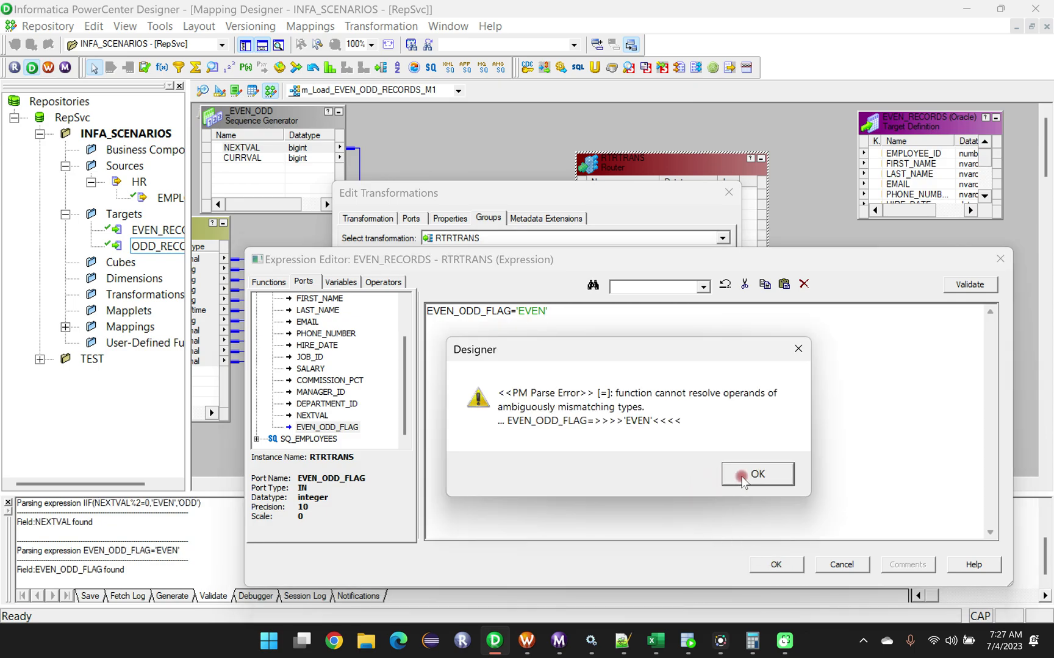
click(644, 462)
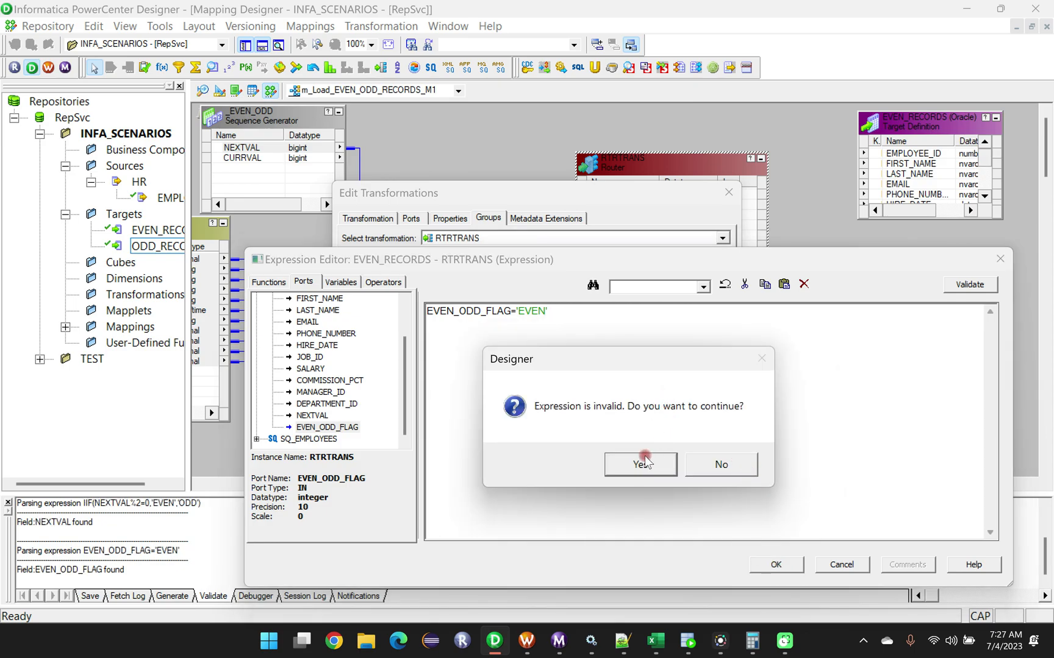
click(719, 465)
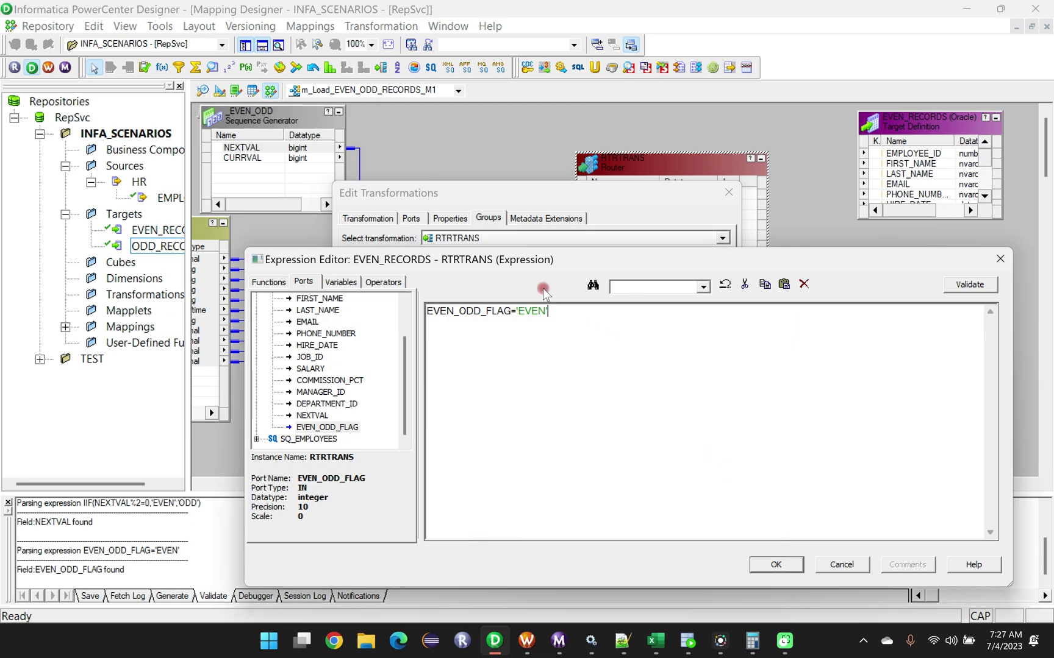
drag(572, 317, 428, 312)
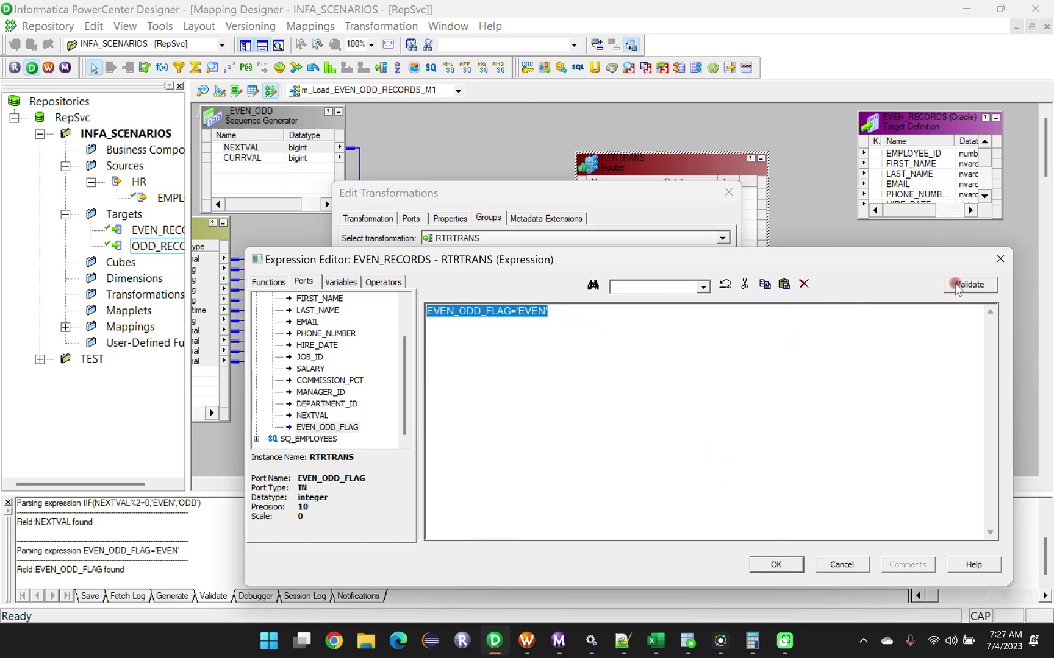
click(970, 285)
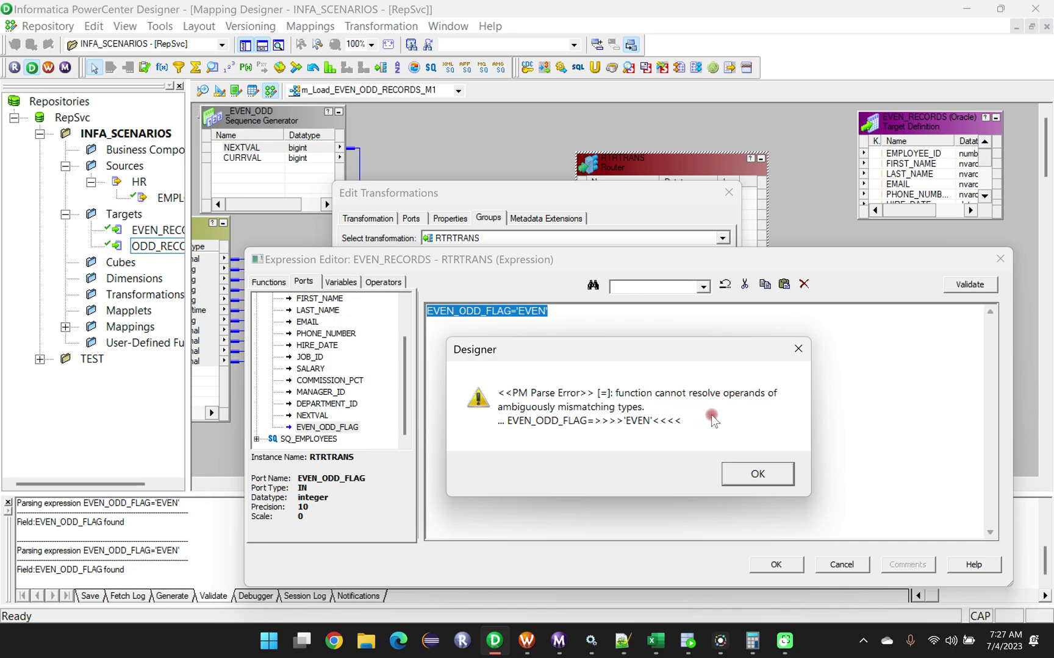
click(741, 474)
Add spaces around the opening quote so the condition reads EVEN_ODD_FLAG= ' EVEN', and validate it again.
click(526, 321)
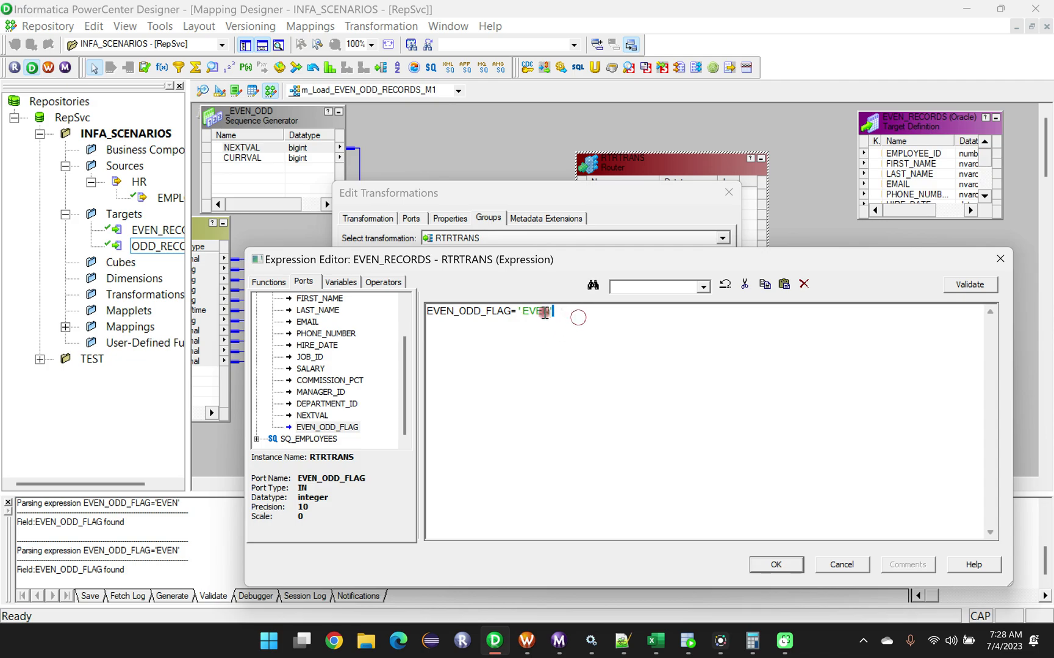
drag(552, 313, 420, 311)
click(969, 284)
click(739, 474)
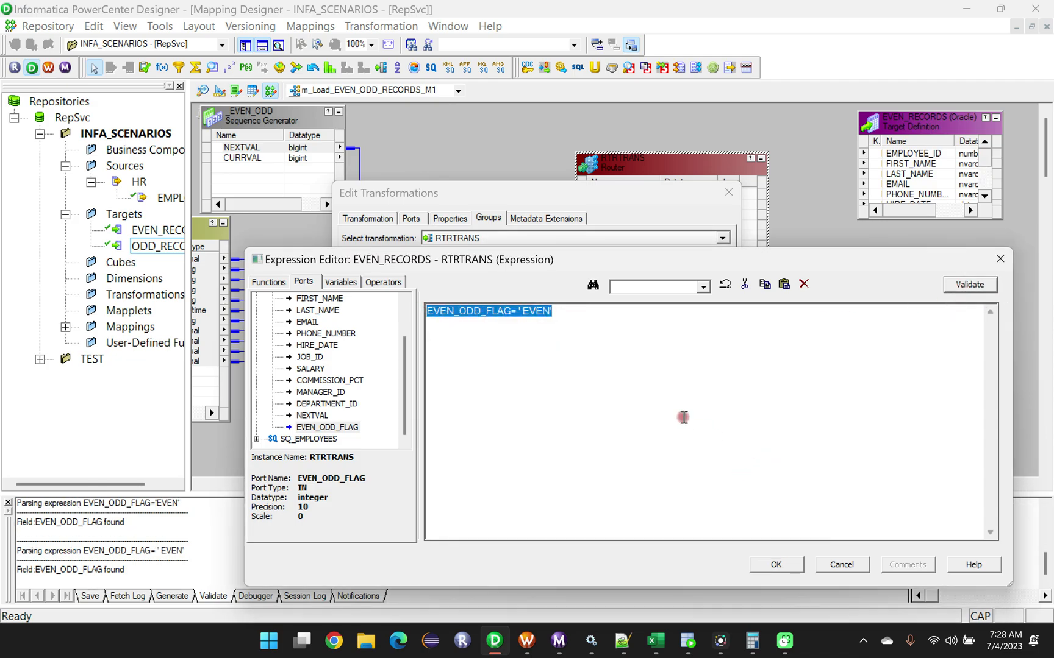
click(566, 320)
click(523, 315)
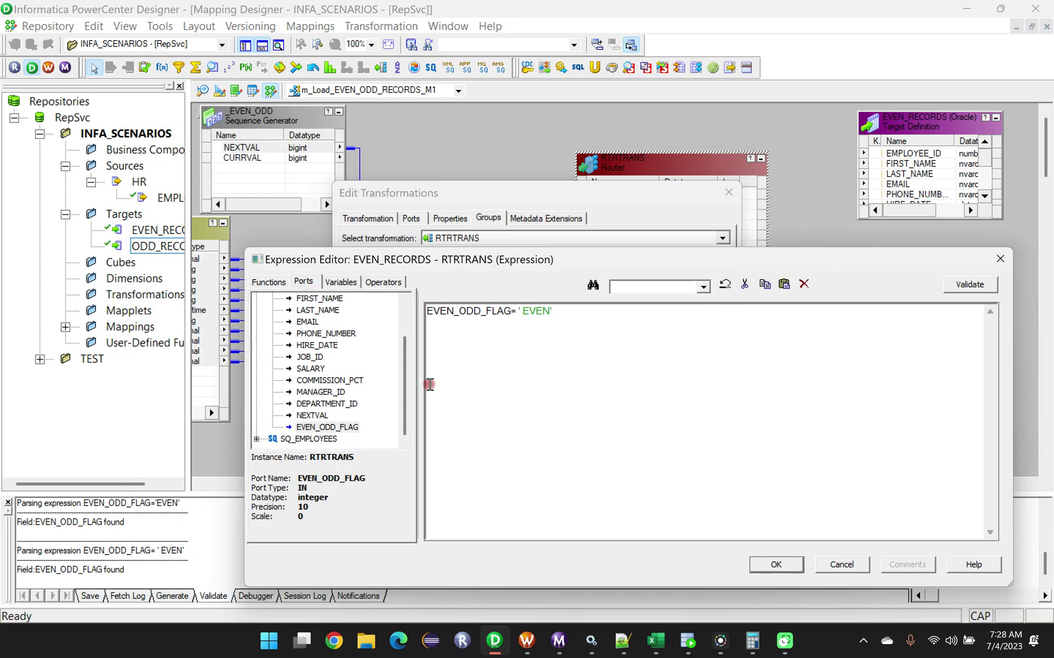
Try enclosing the EVEN_RECORDS filter condition in parentheses, remove them, and discard the condition edit before closing the Router's settings.
text(()
key(BackSpace)
click(559, 316)
click(425, 312)
click(430, 311)
text(()
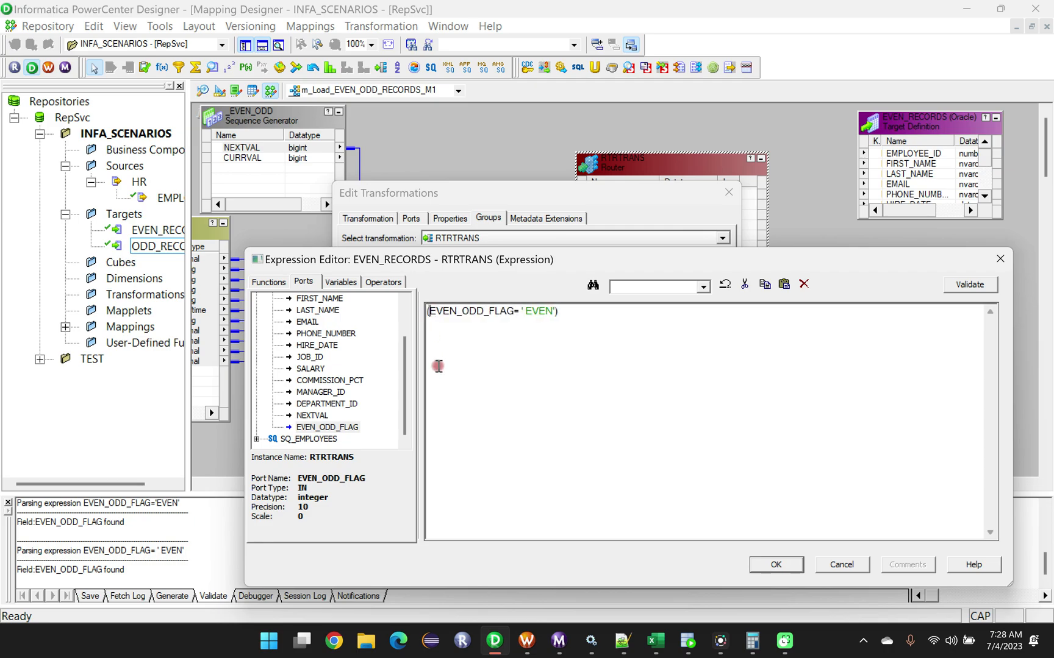
key(BackSpace)
click(560, 313)
key(BackSpace)
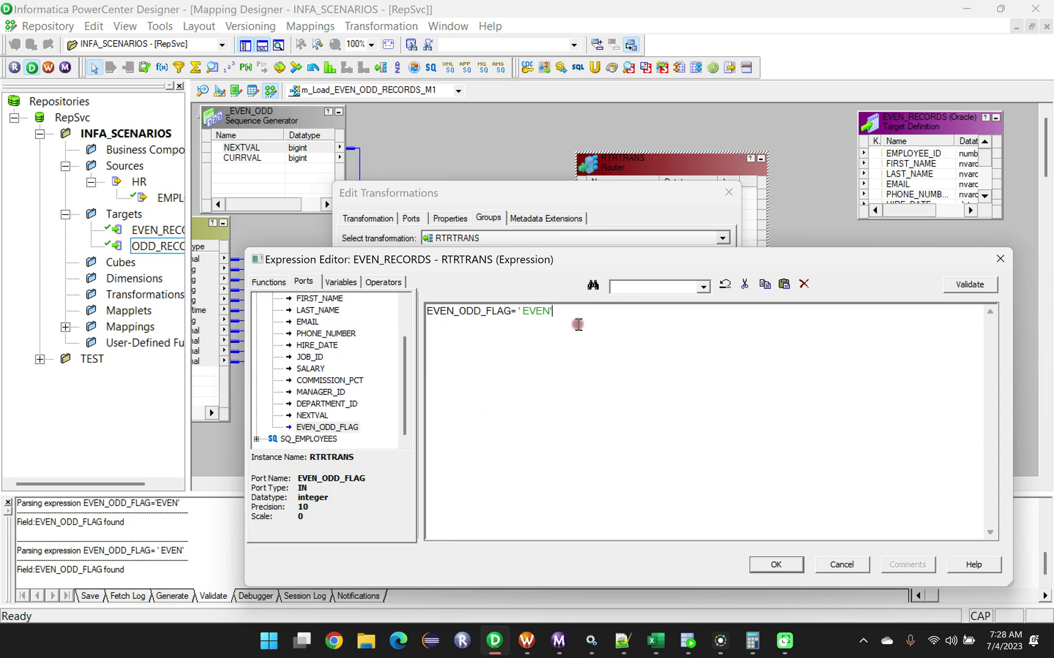
click(1000, 259)
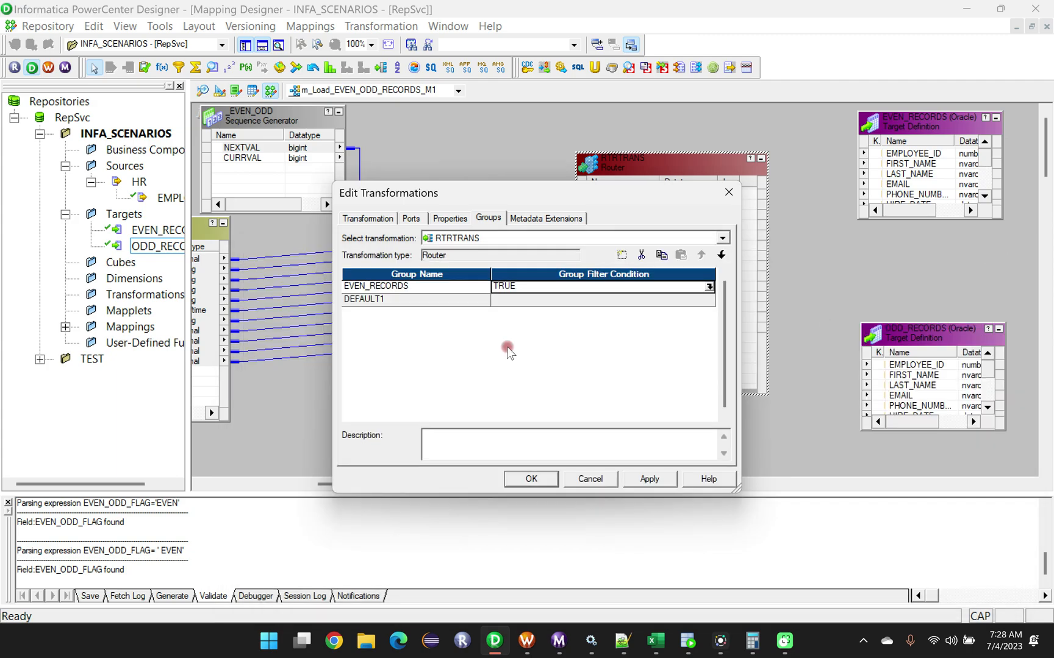
click(535, 479)
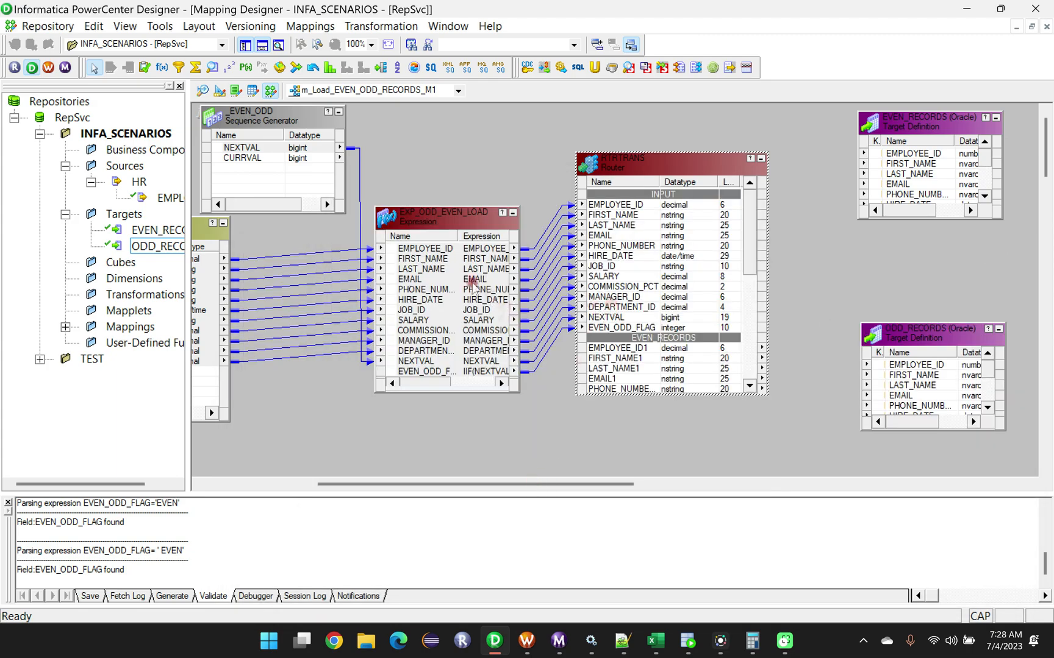
Validate the EVEN_ODD_FLAG port's expression in the EXP_ODD_EVEN_LOAD transformation and close its settings.
double_click(442, 218)
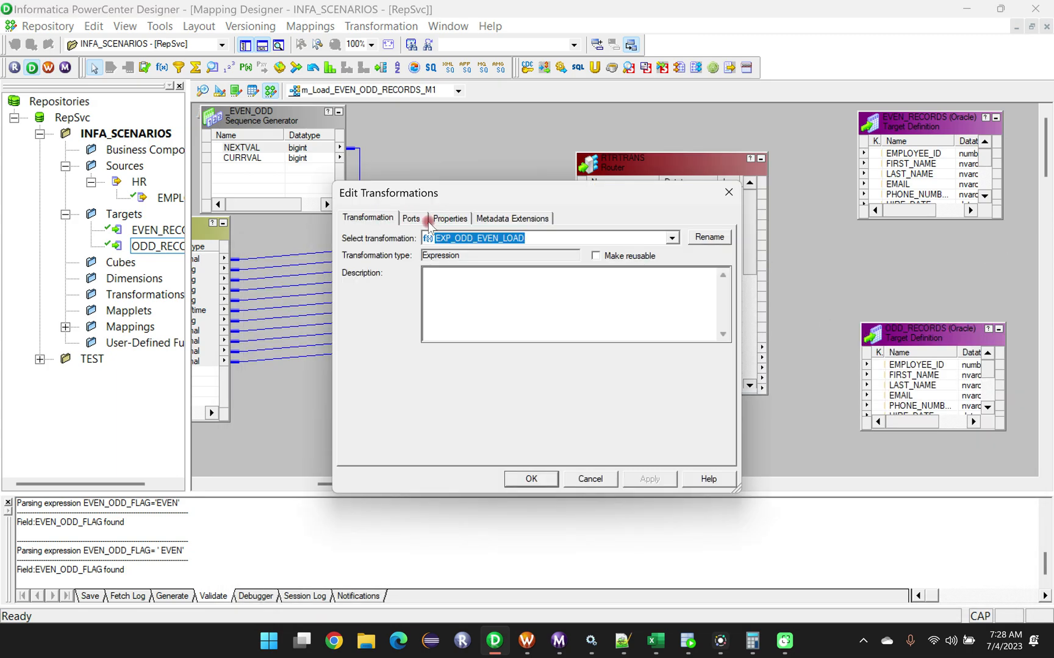
click(411, 217)
click(673, 400)
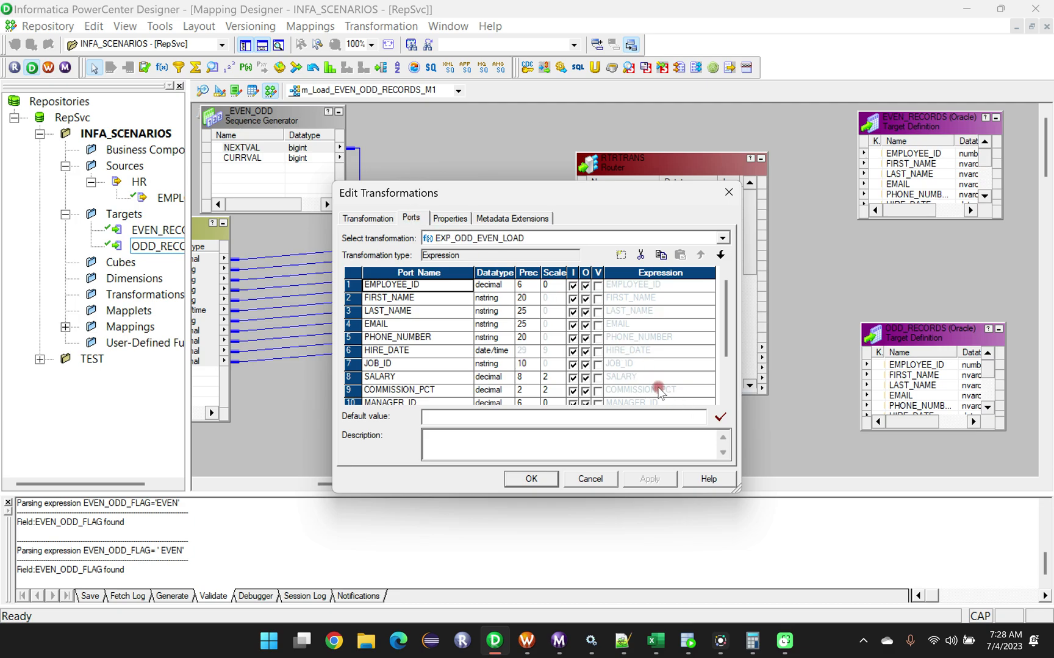
scroll(659, 390, down, 2)
click(671, 391)
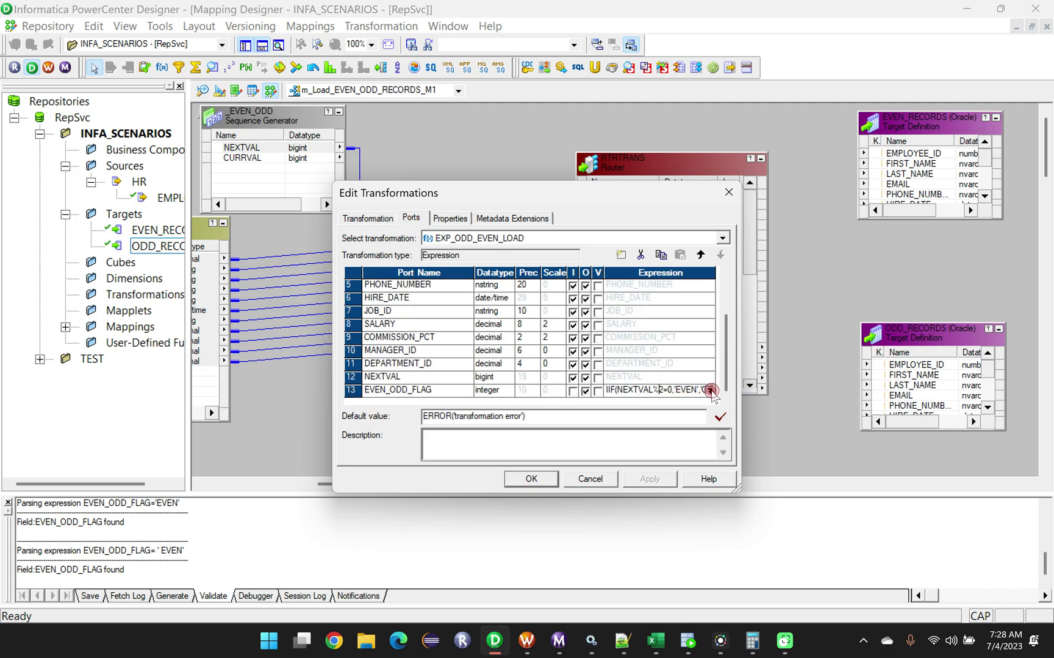
click(710, 390)
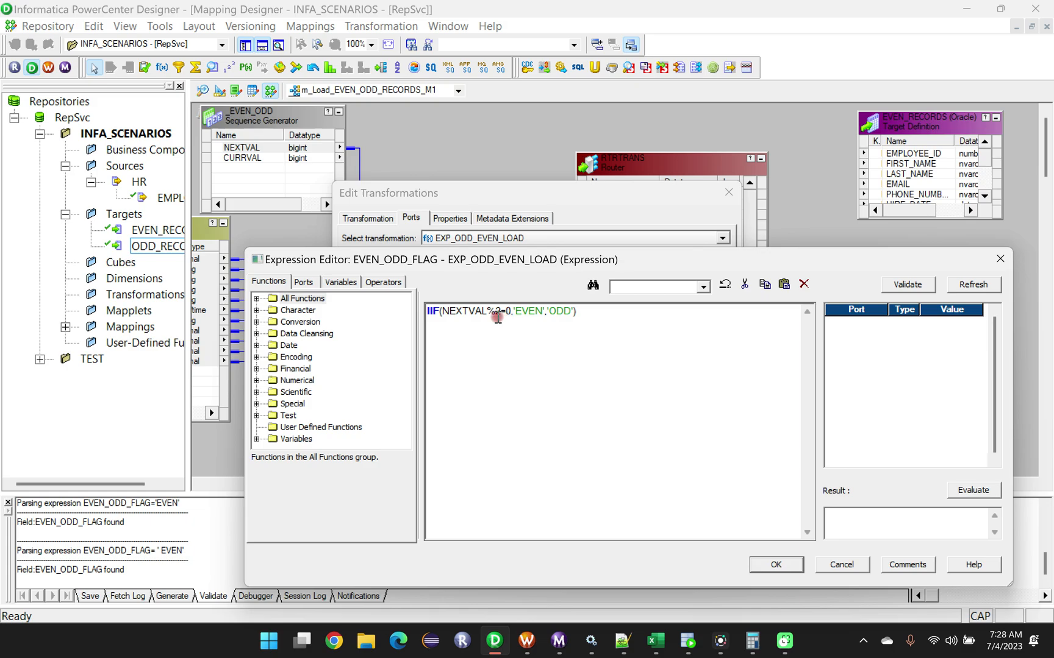
click(908, 285)
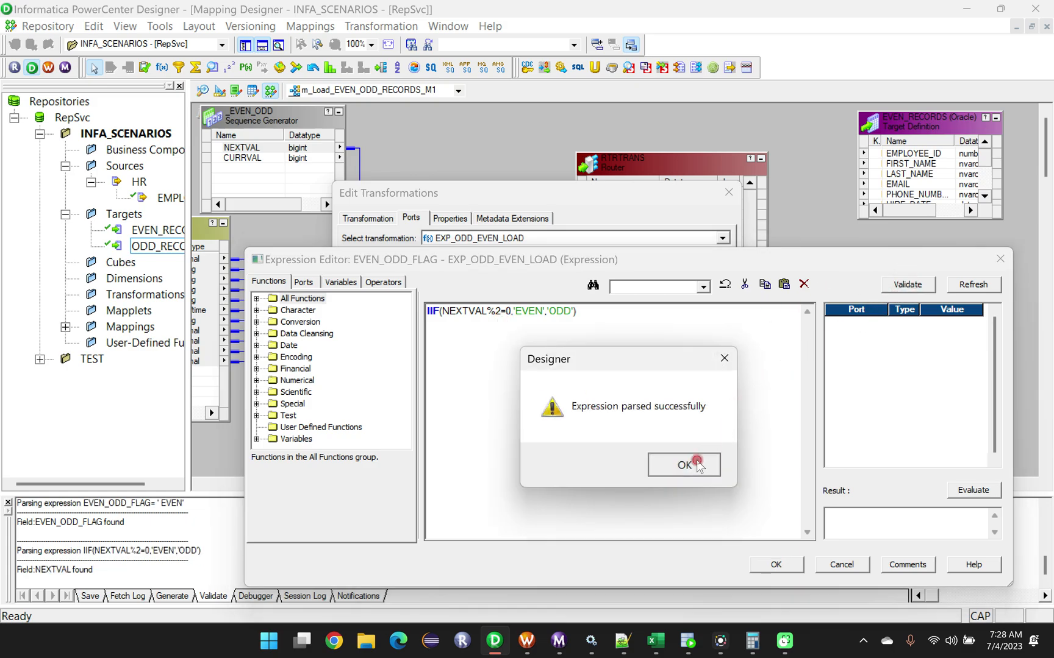
click(693, 462)
click(770, 566)
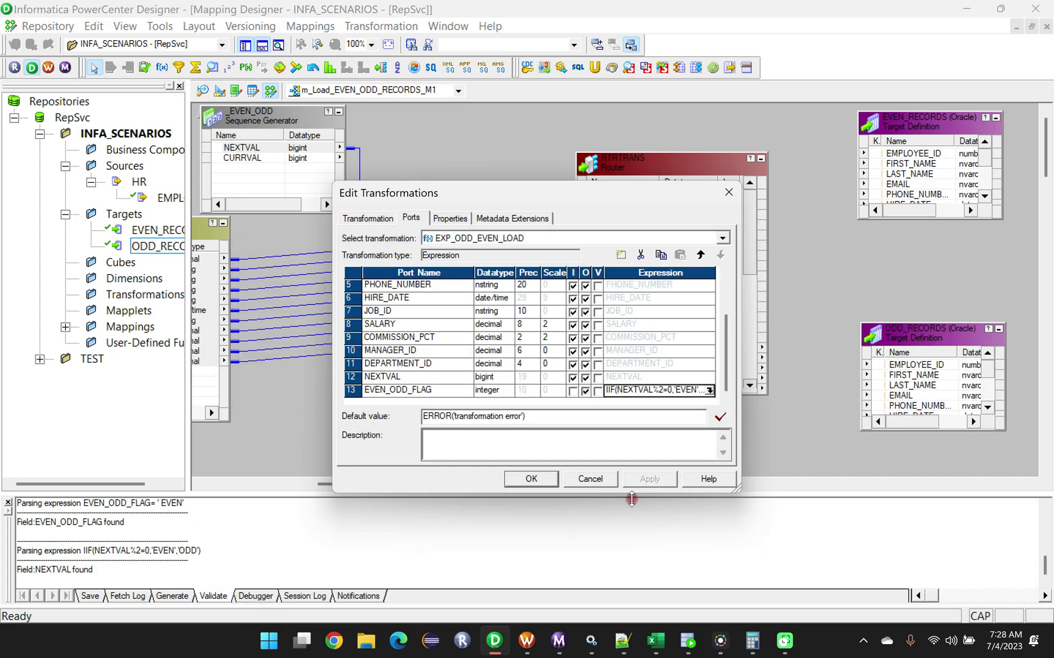
click(528, 478)
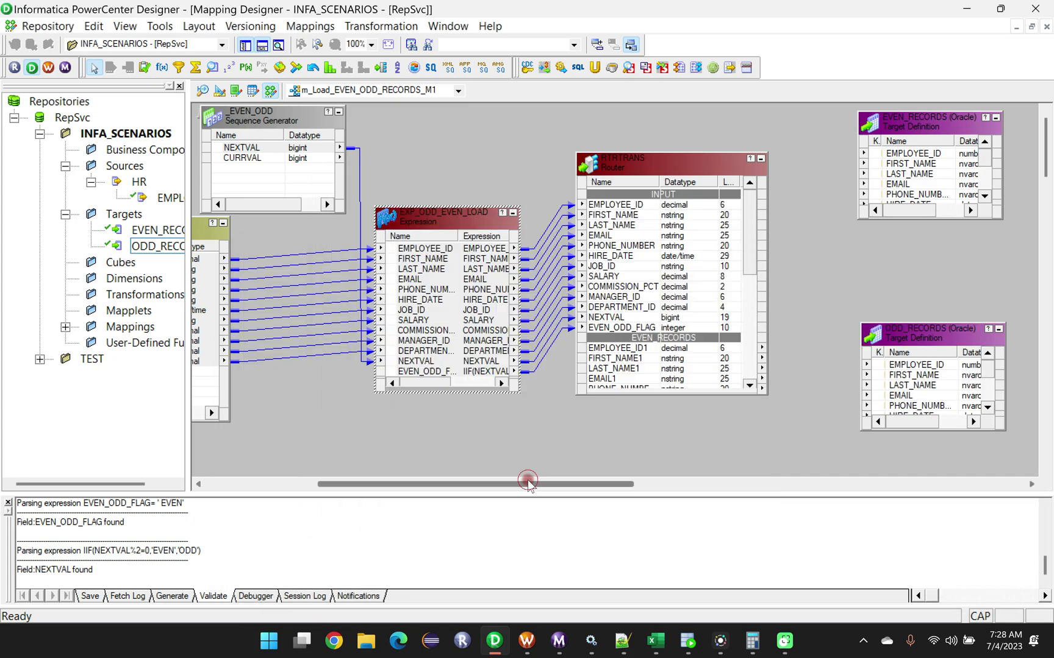
Replace the Router's EVEN_RECORDS group filter condition with EVEN_ODD_FLAG ='EVEN', using the EVEN_ODD_FLAG port, and validate it.
double_click(654, 168)
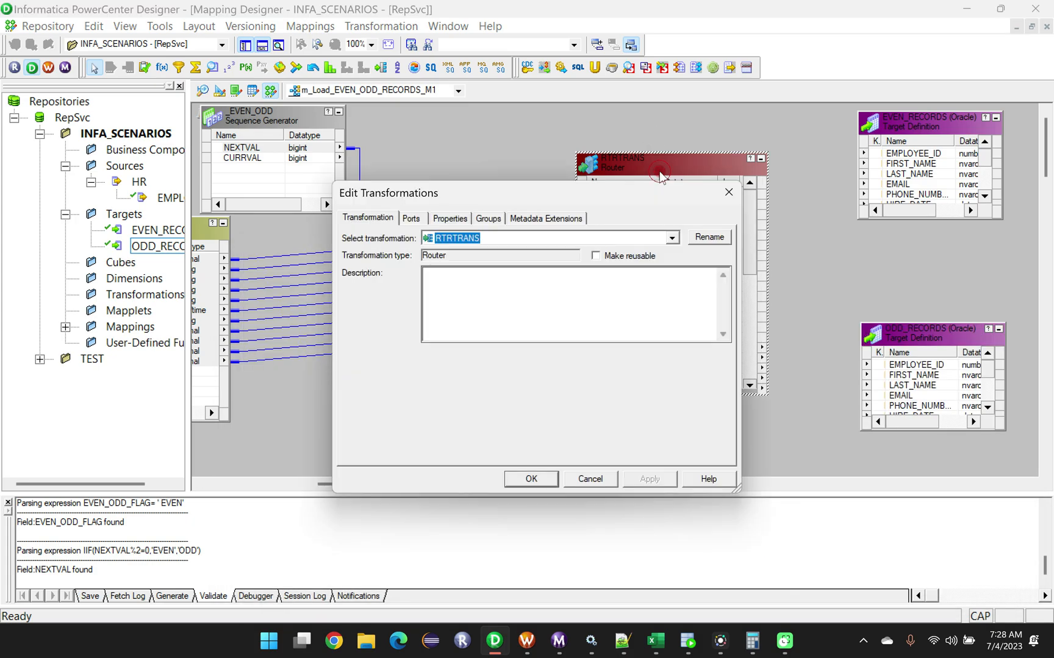
click(487, 218)
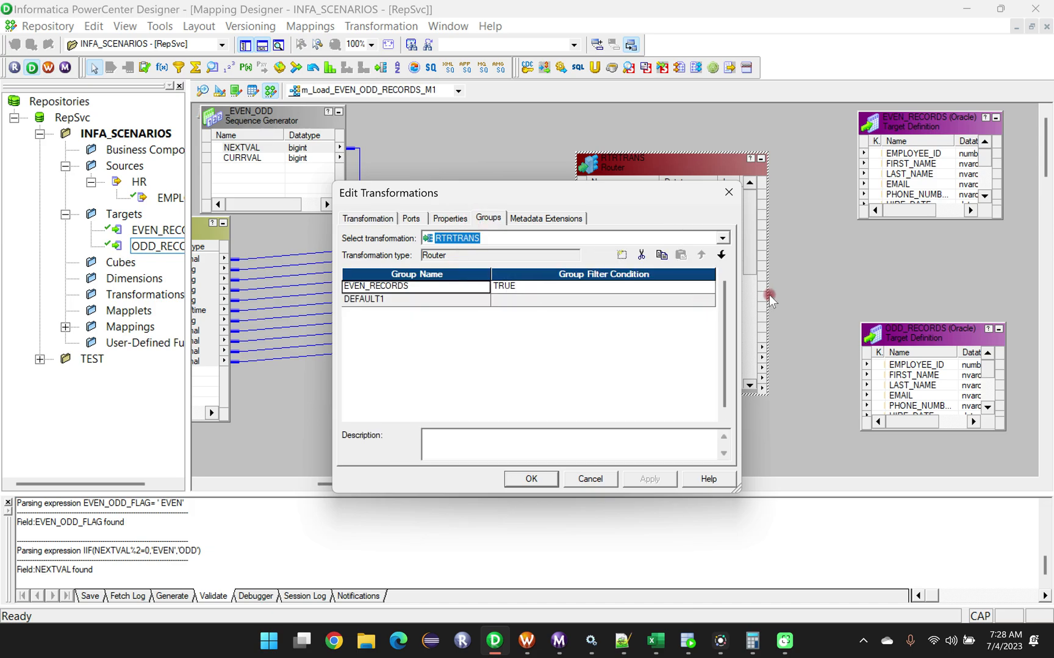
click(527, 286)
click(709, 286)
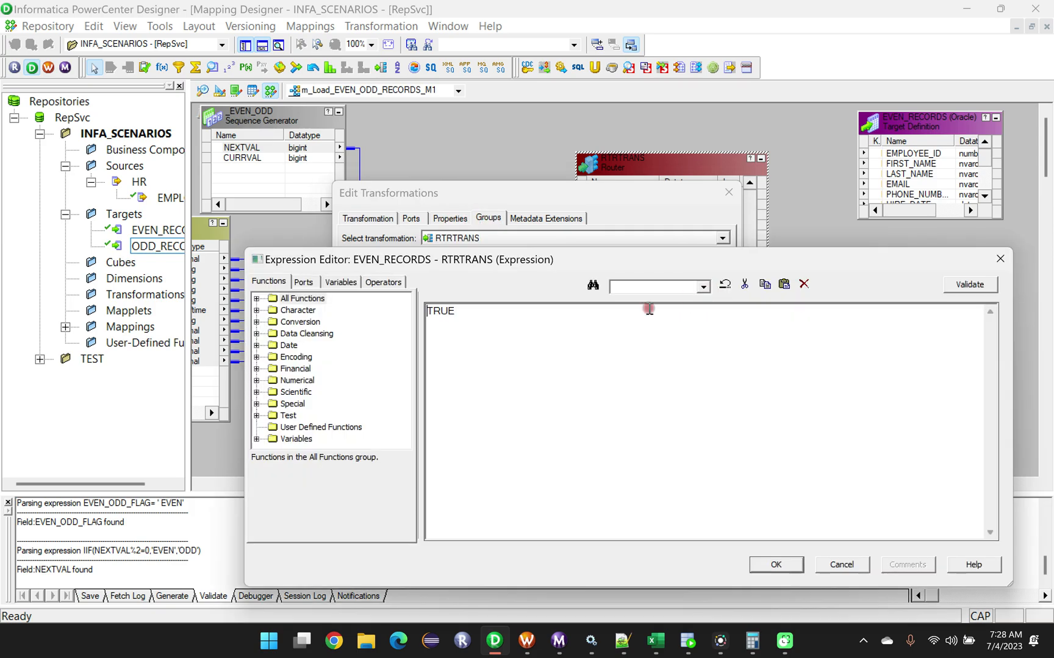
click(303, 282)
scroll(350, 381, down, 1)
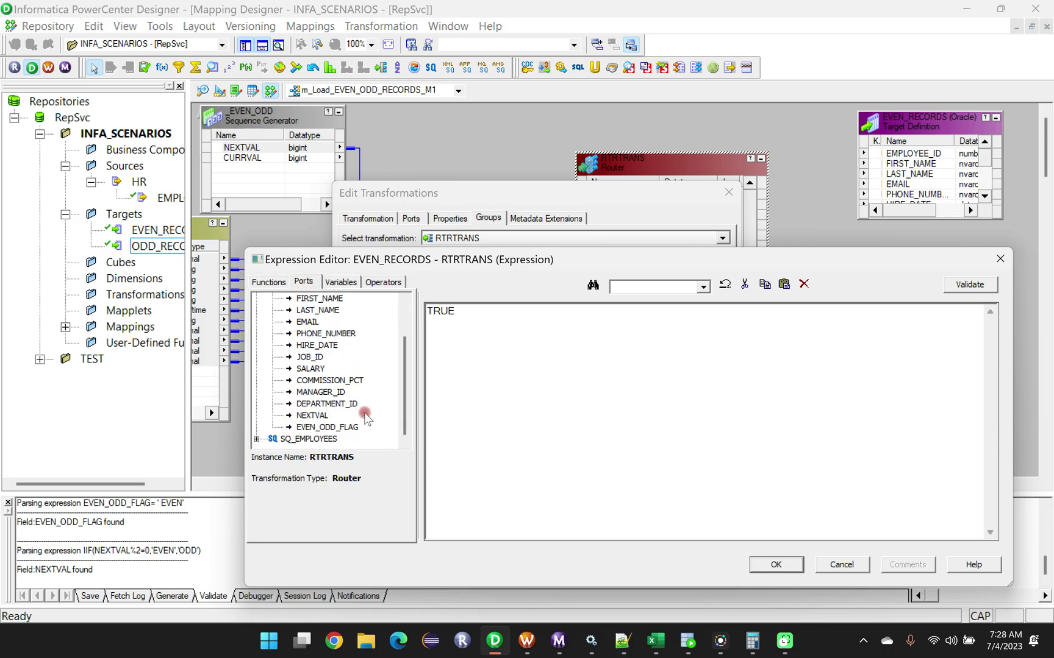
double_click(329, 428)
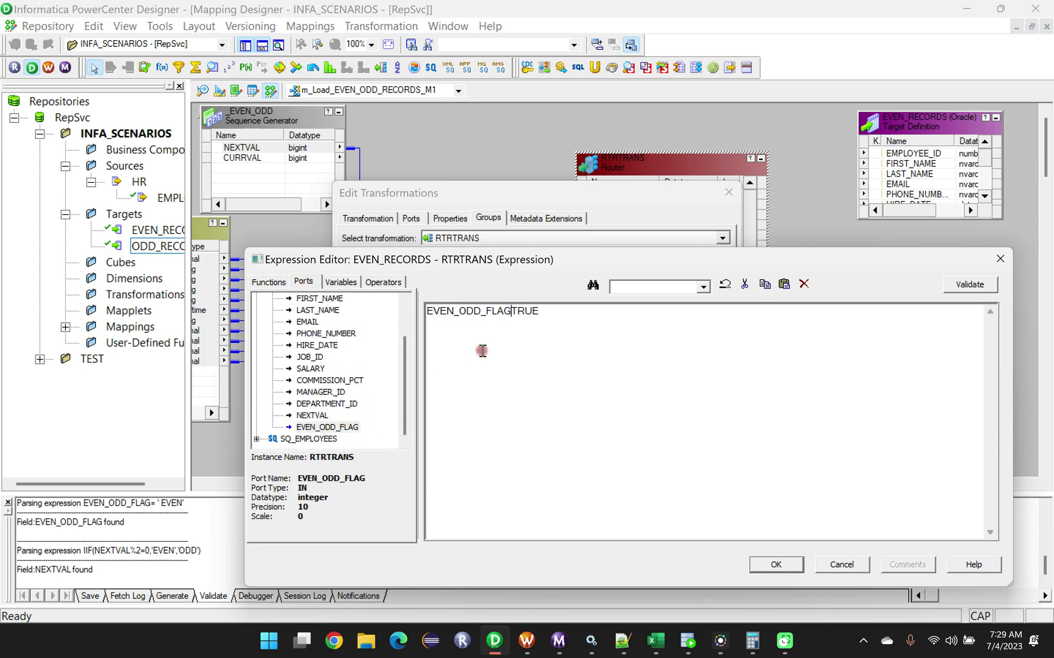
drag(544, 313, 511, 312)
key(Delete)
key(ctrl+a)
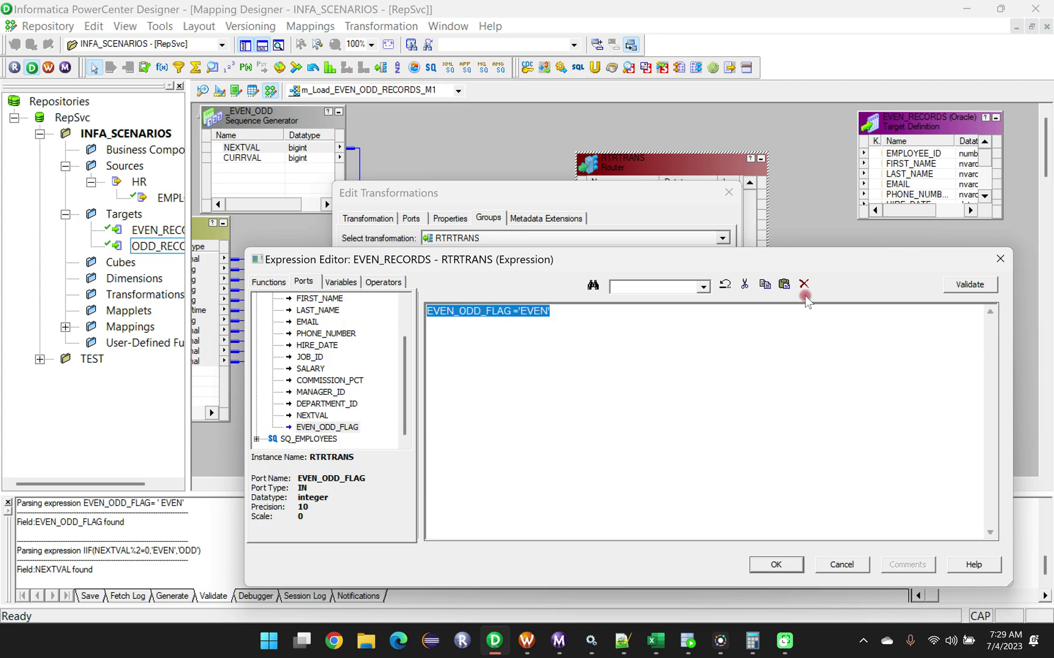
click(979, 284)
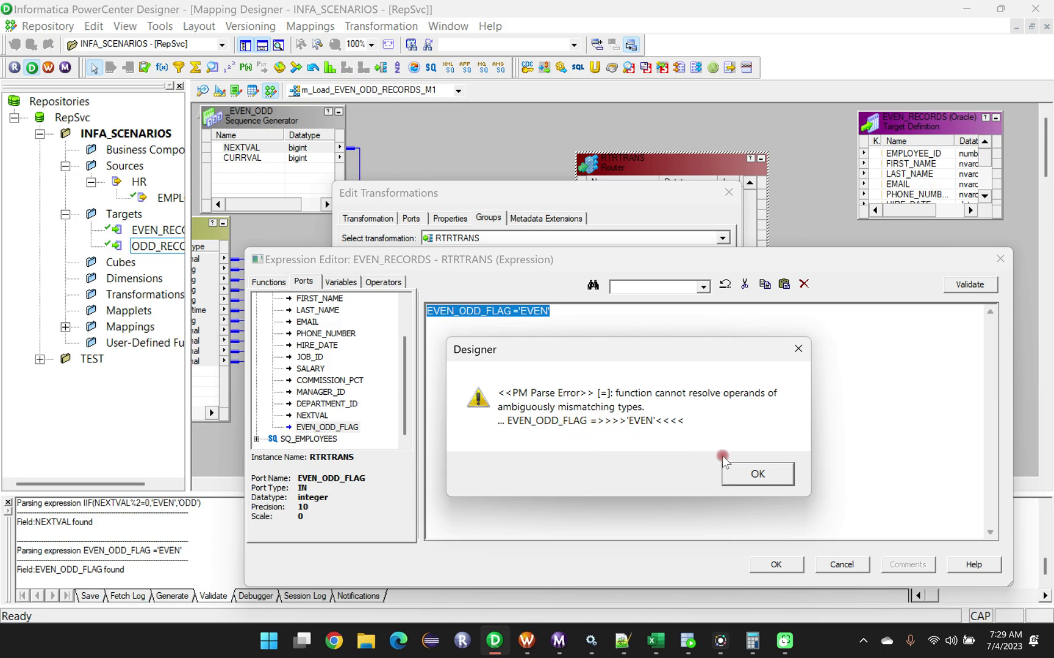
Discard the pending EVEN_RECORDS filter condition edit and close the Router's settings.
click(732, 474)
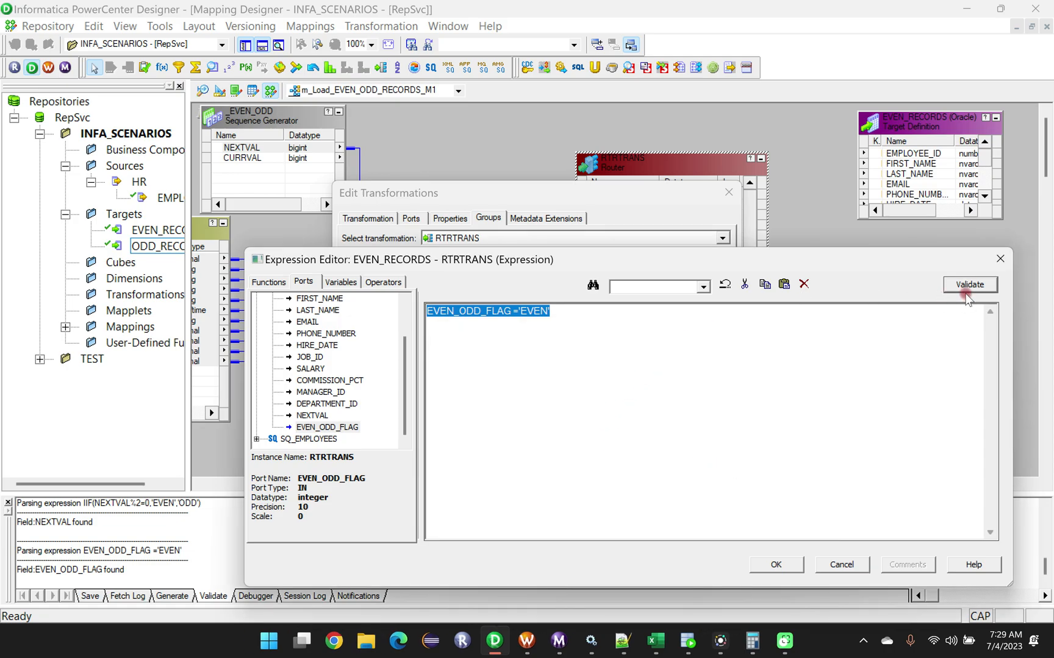
click(1000, 259)
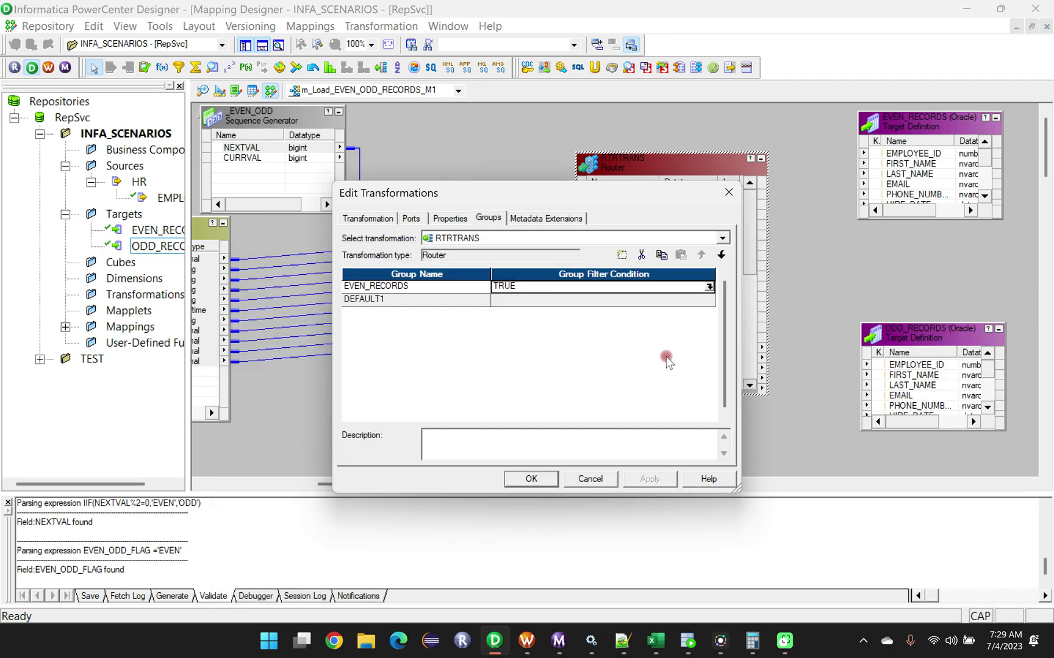
click(533, 479)
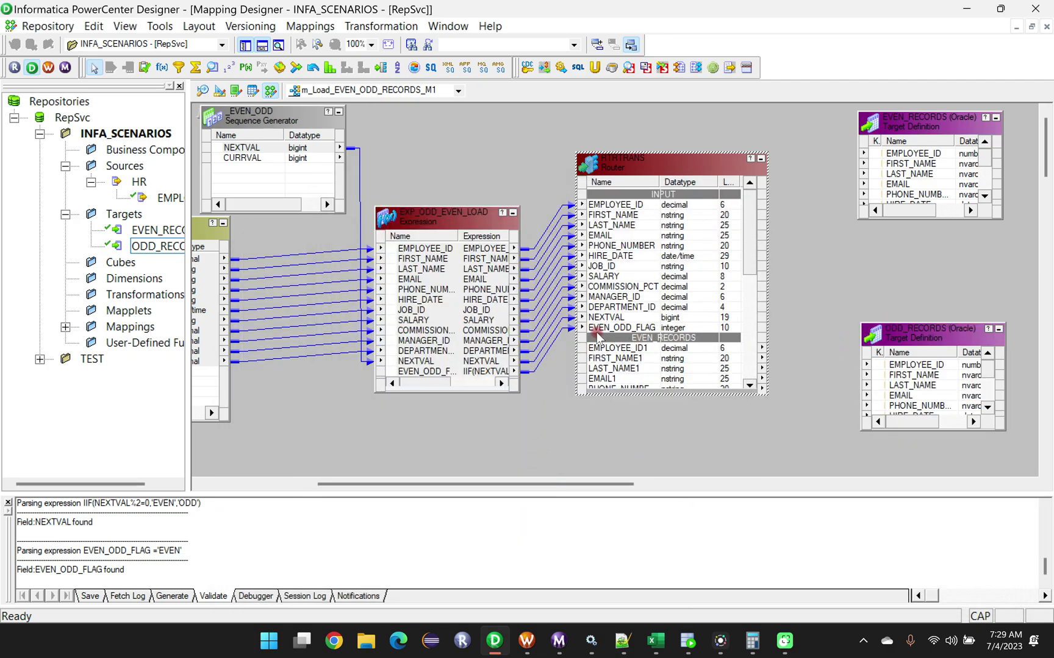
Review the EVEN_ODD_FLAG port's expression in the EXP_ODD_EVEN_LOAD transformation and close the expression editor.
double_click(437, 370)
click(690, 391)
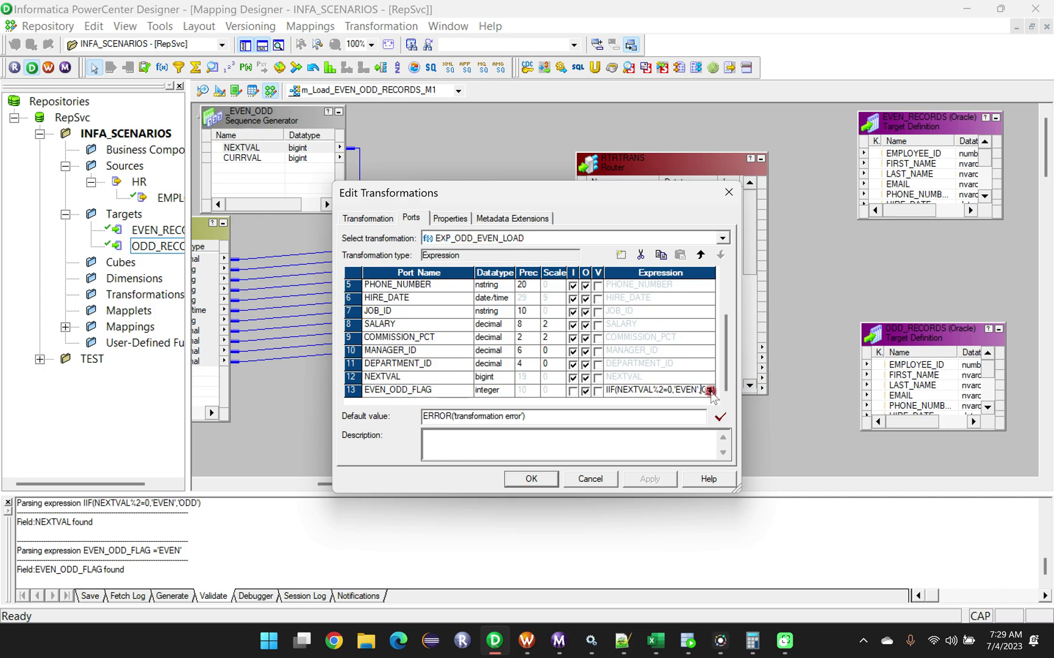
click(710, 390)
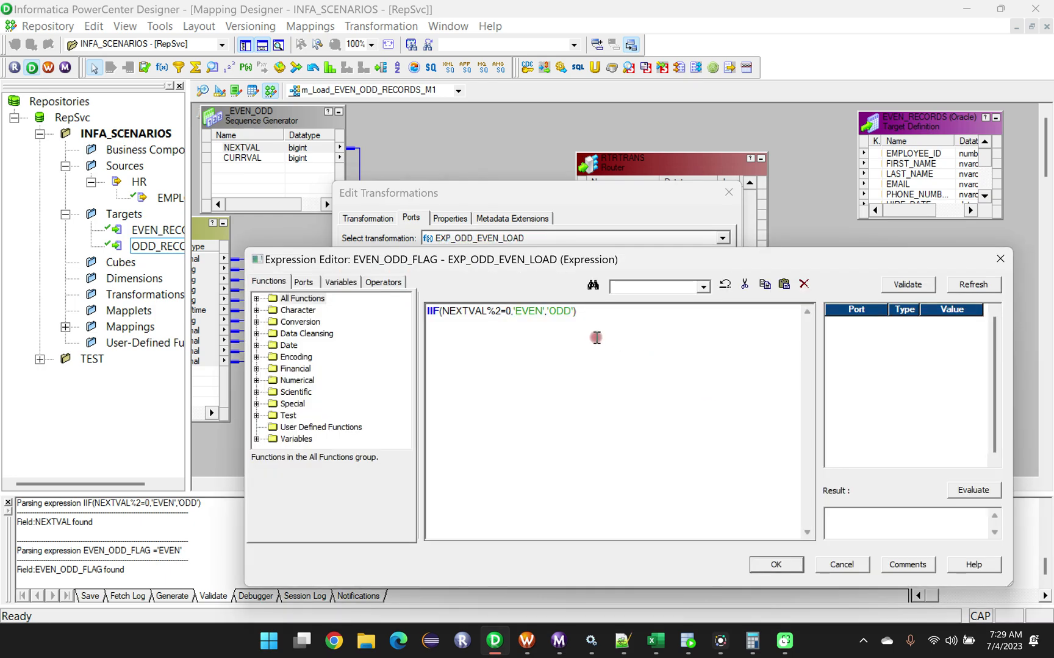
click(776, 565)
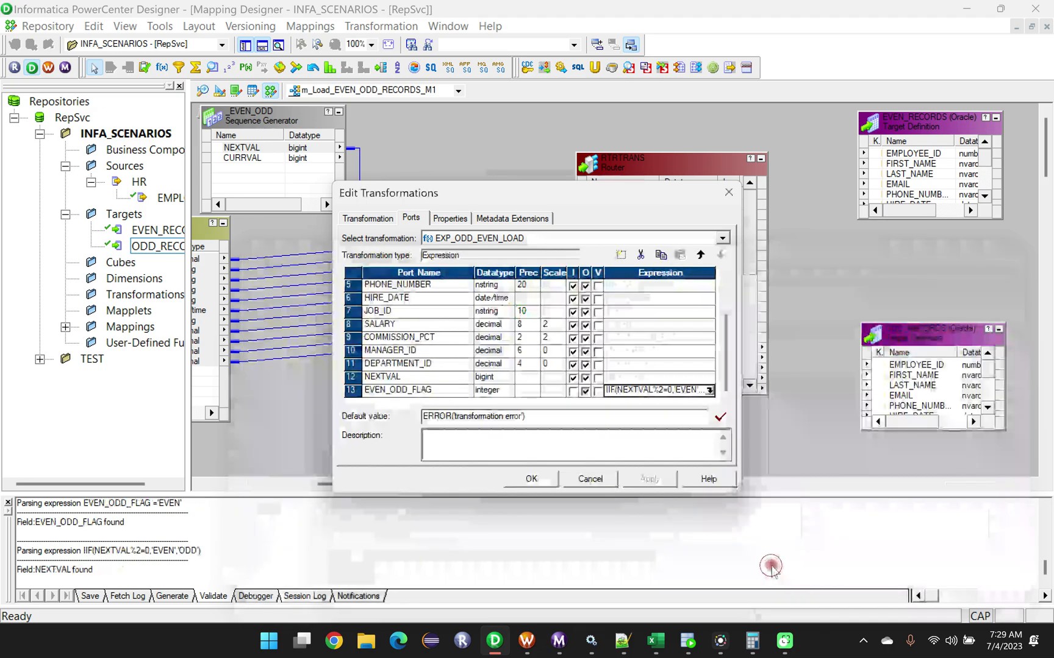
Set the EVEN_ODD_FLAG port's datatype to decimal in EXP_ODD_EVEN_LOAD and apply the change.
click(434, 390)
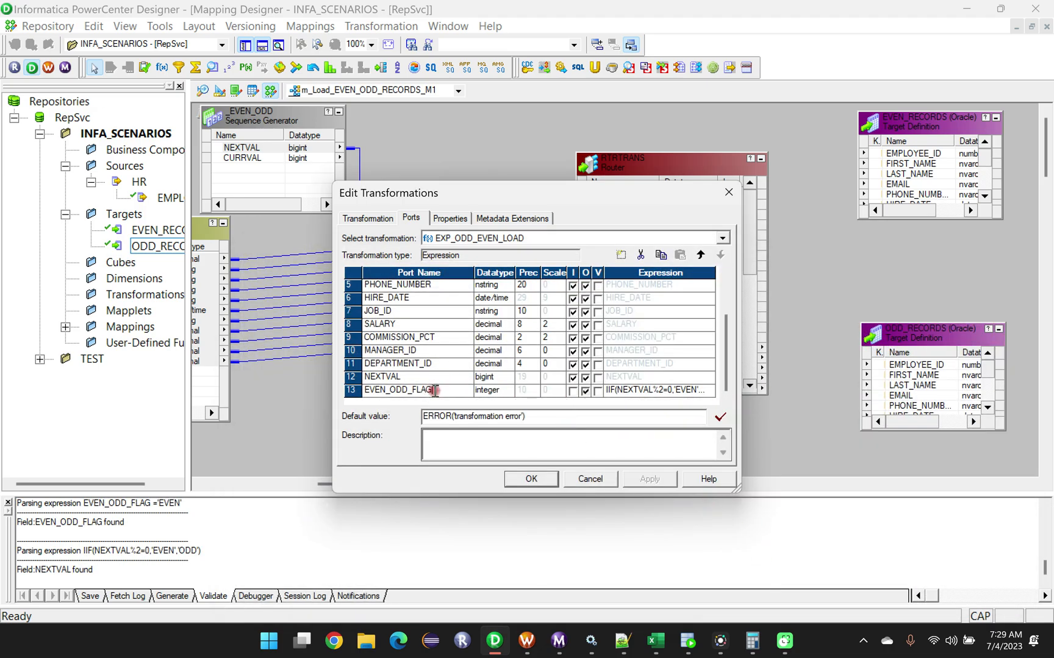
click(493, 391)
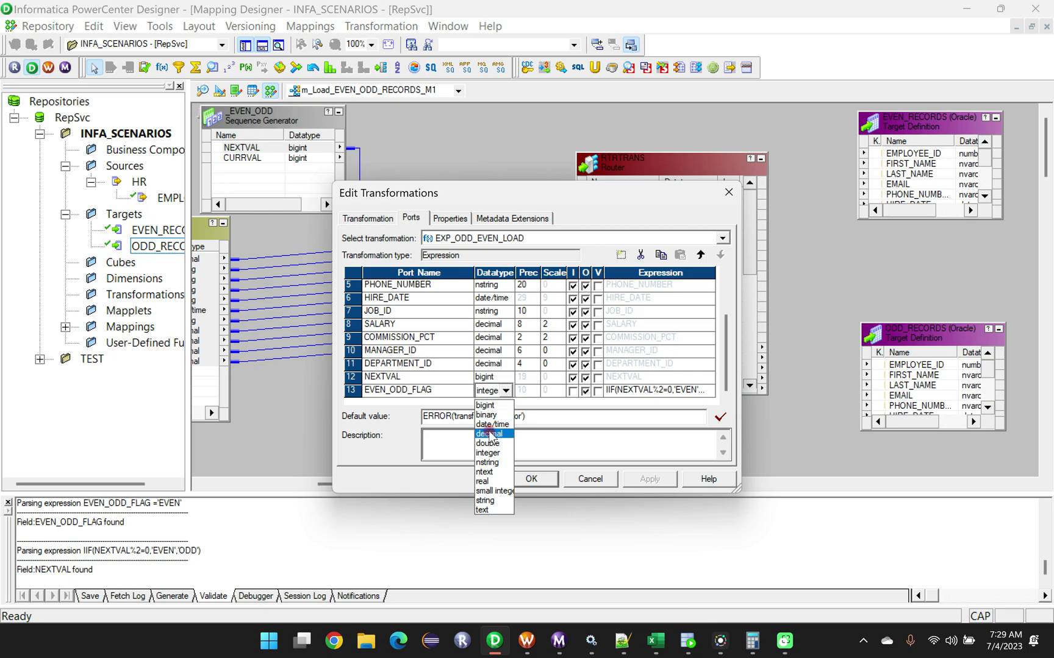
click(491, 434)
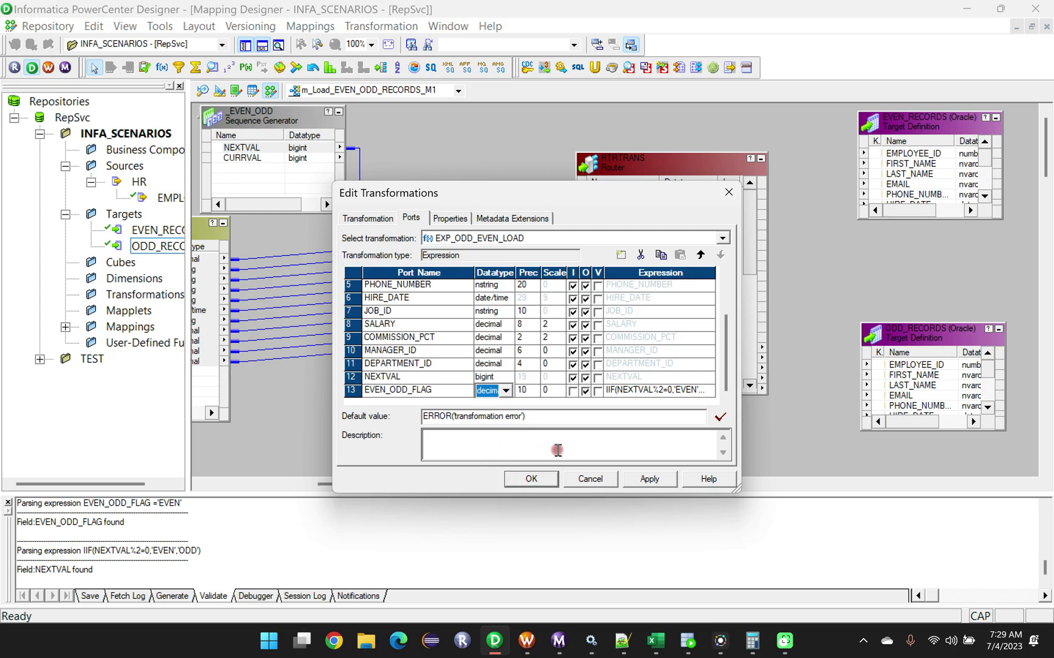
click(531, 479)
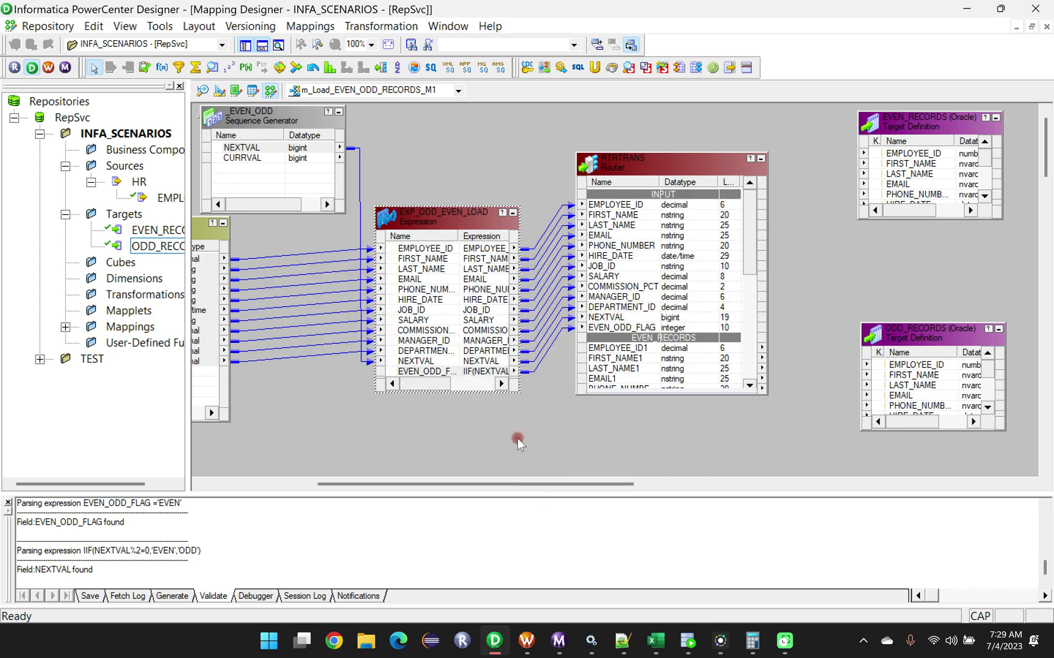
Propagate the EVEN_ODD_FLAG port's decimal datatype, precision, scale and description forward from EXP_ODD_EVEN_LOAD to the Router.
right_click(452, 371)
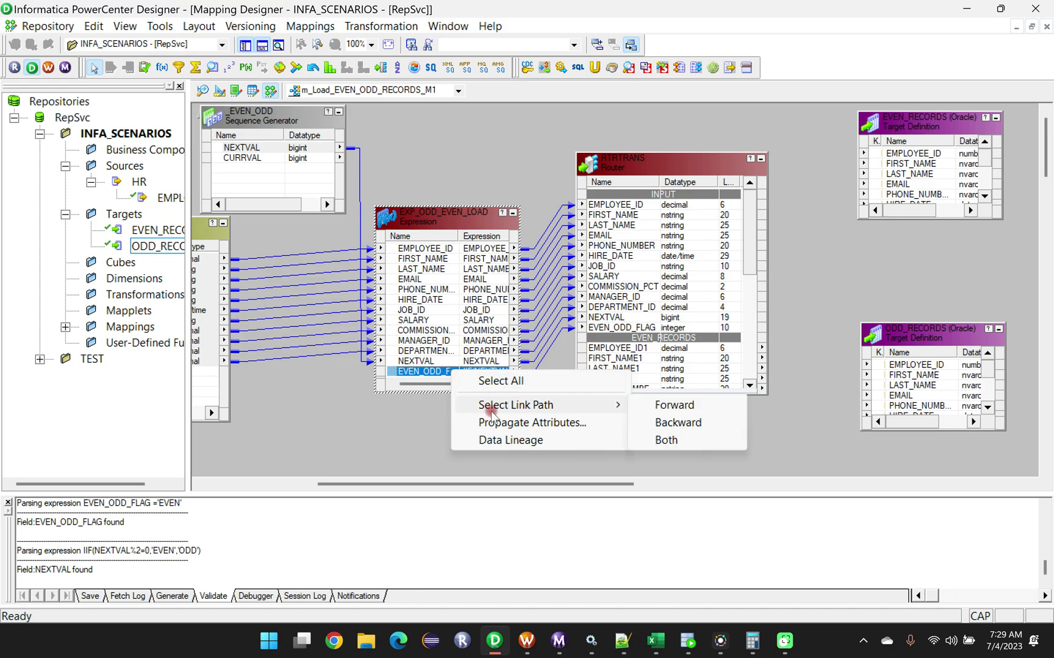
click(559, 424)
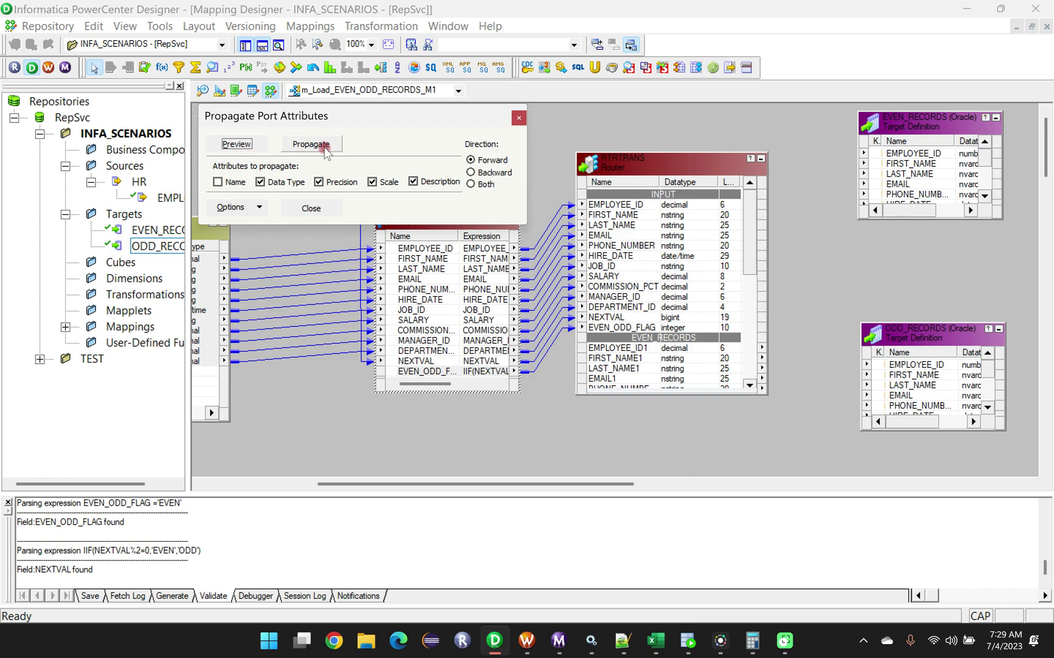
click(311, 144)
click(414, 408)
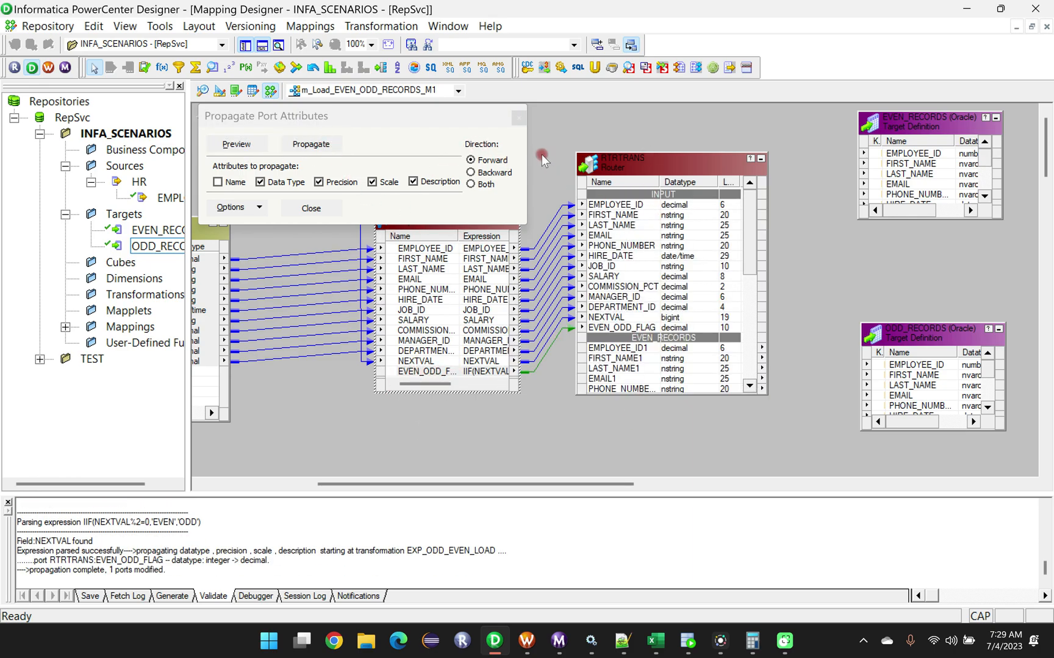
click(518, 118)
Replace the TRUE filter condition of the Router's EVEN_RECORDS group with EVEN_ODD_FLAG ='EVEN', using the EVEN_ODD_FLAG port.
double_click(669, 159)
click(488, 219)
click(659, 286)
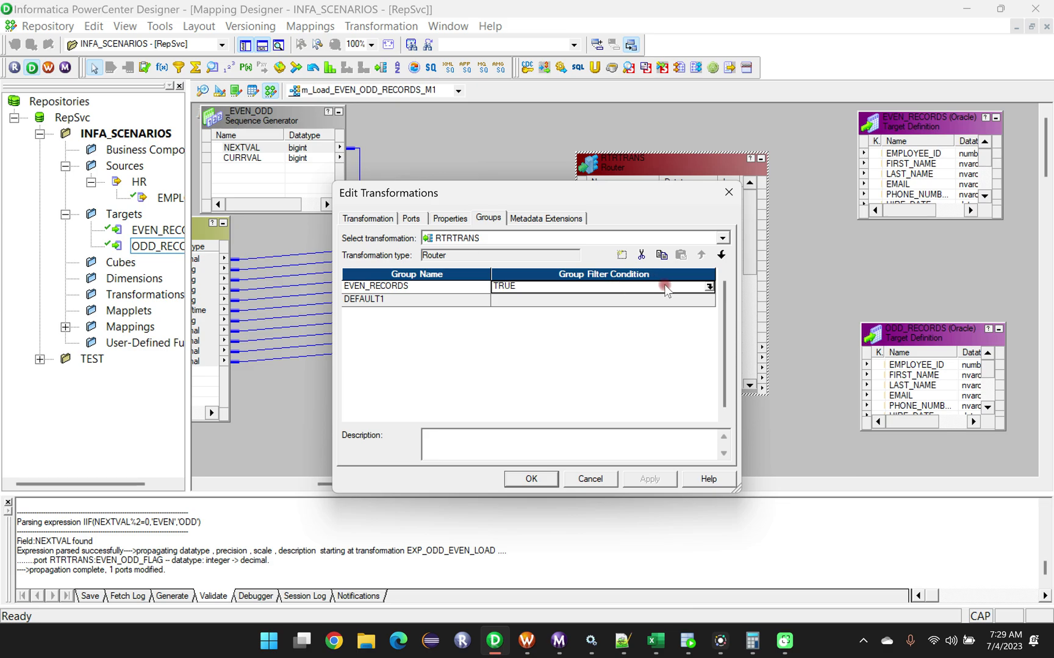
click(709, 287)
click(303, 281)
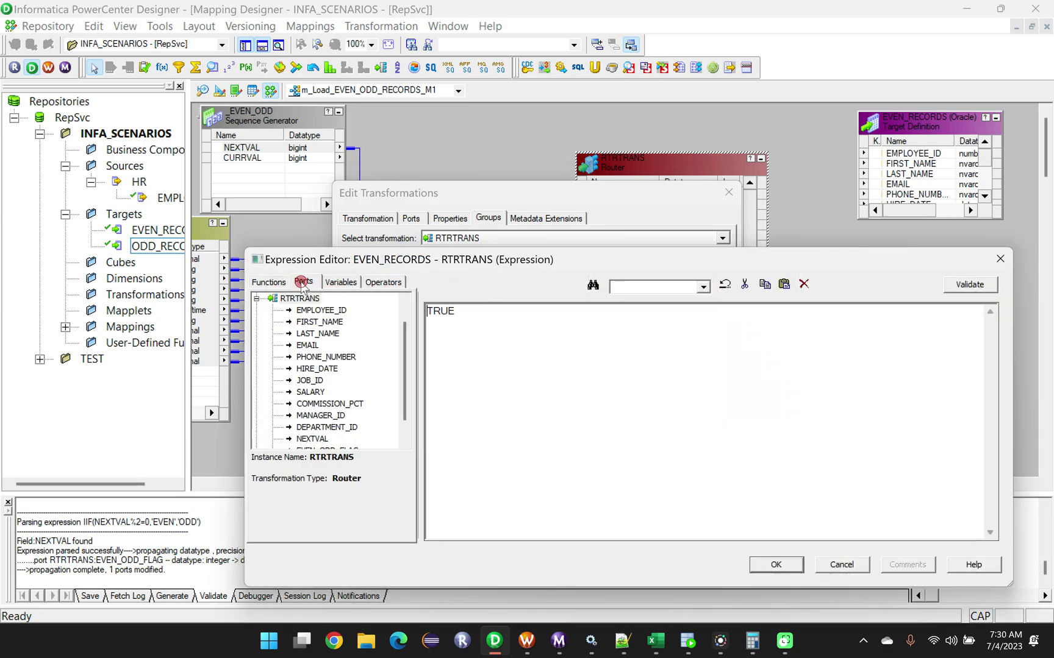
scroll(334, 401, down, 1)
double_click(327, 427)
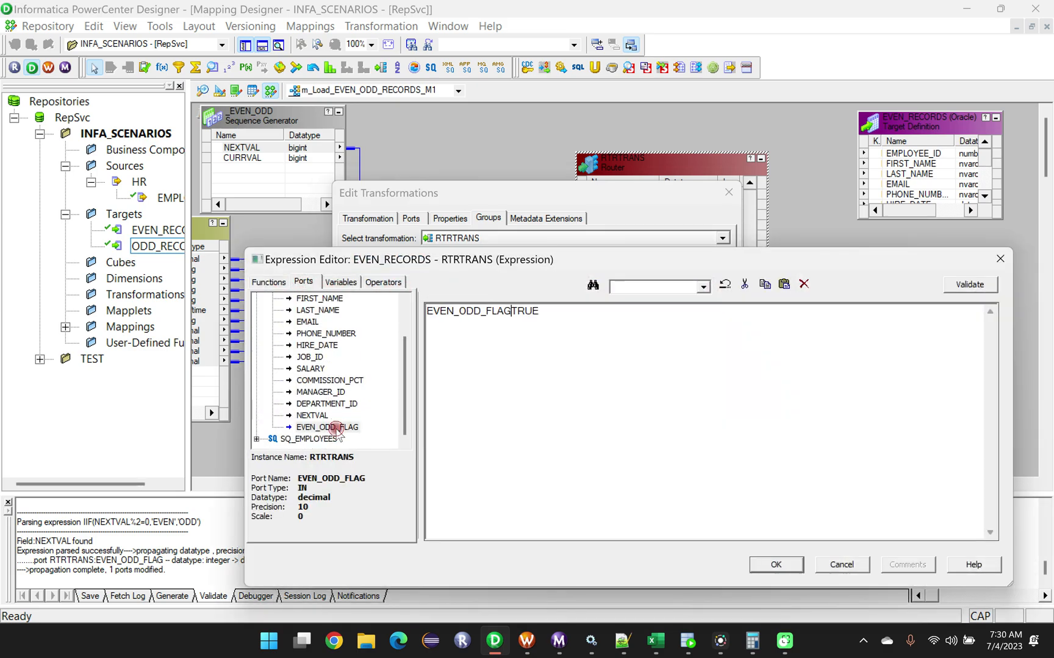
drag(539, 312, 514, 312)
key(BackSpace)
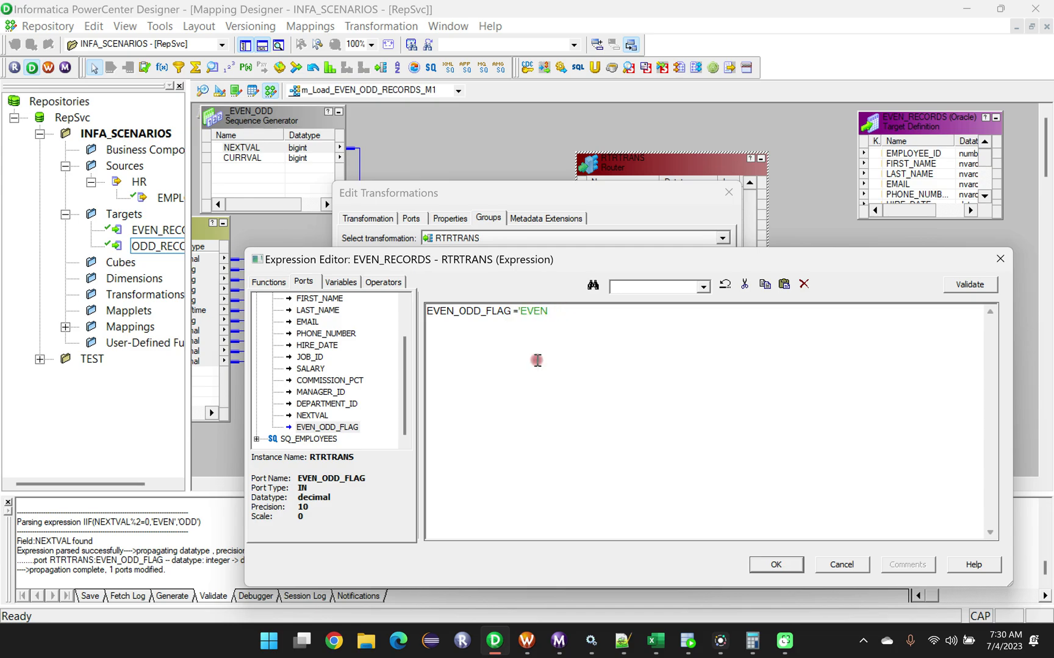
key(ctrl+a)
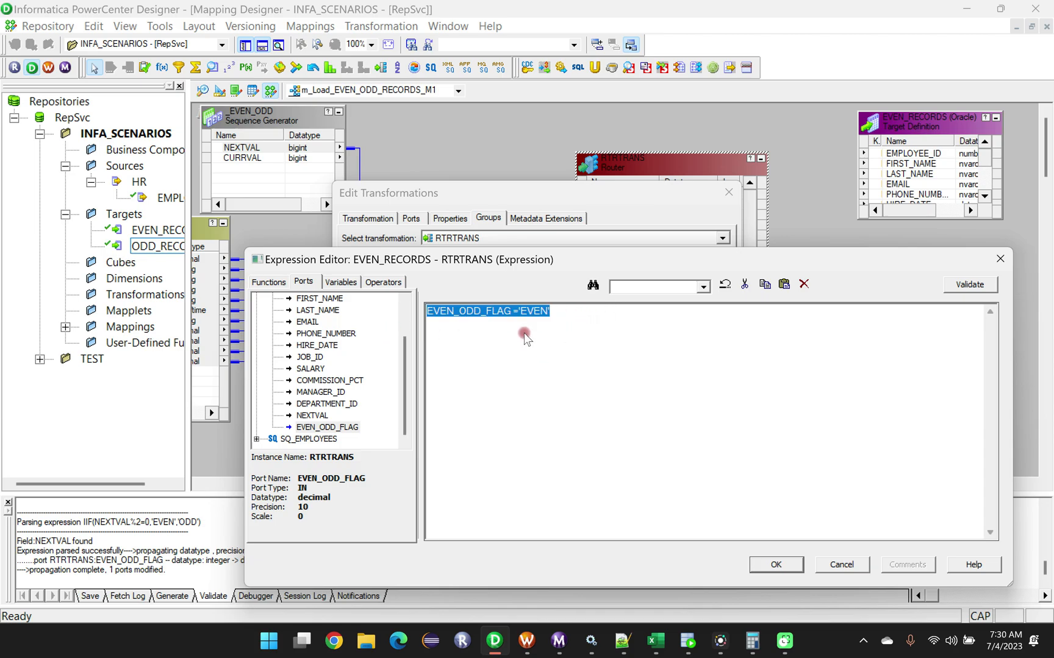
Validate the EVEN_RECORDS filter condition, save it regardless of the validation outcome, and close the Router's settings.
click(986, 294)
click(748, 471)
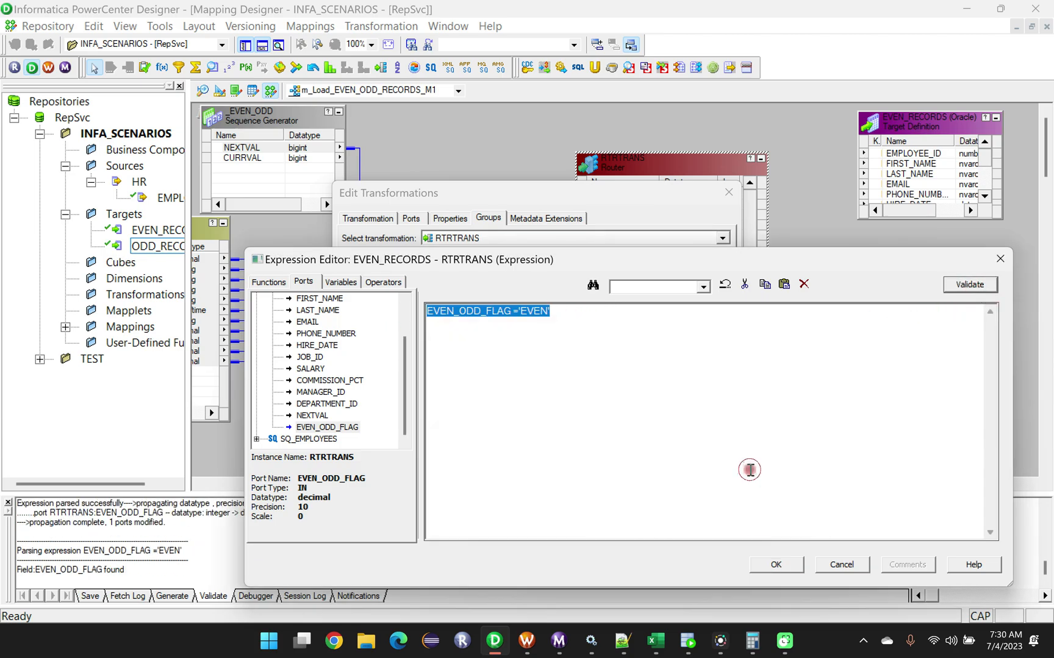
click(799, 566)
click(741, 479)
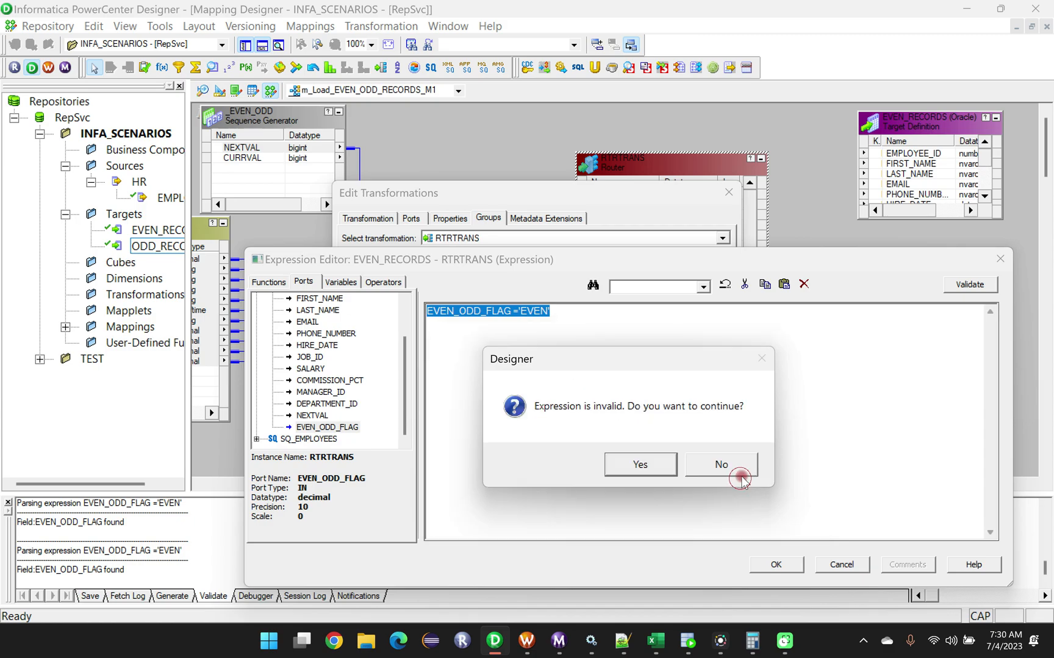
click(634, 465)
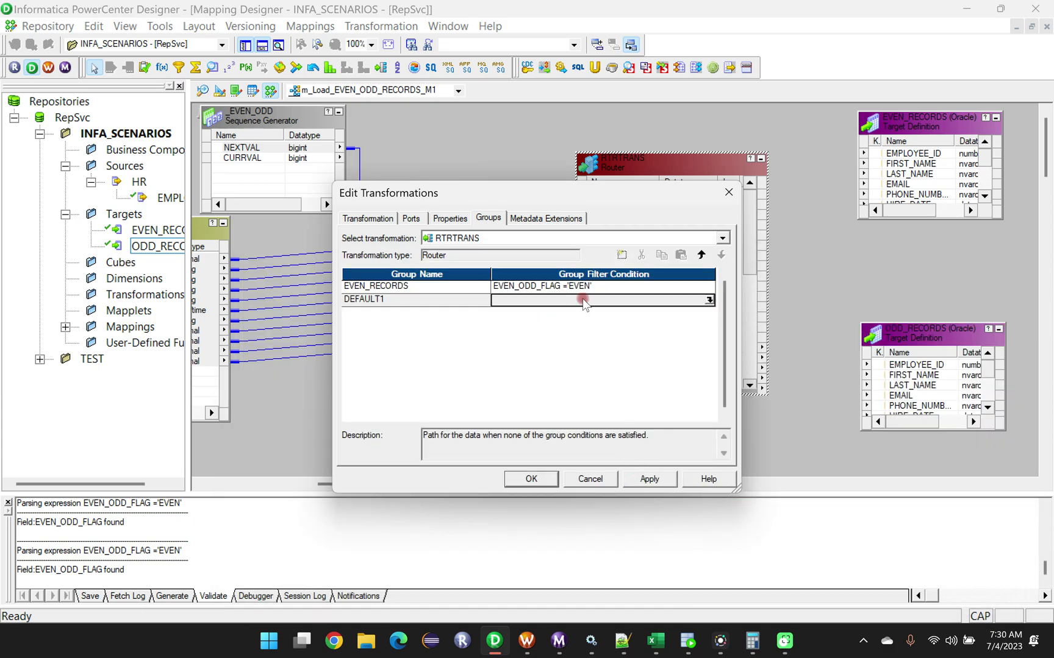
click(531, 479)
Set the EVEN_ODD_FLAG port's datatype to nstring in EXP_ODD_EVEN_LOAD and apply the change.
double_click(424, 373)
click(504, 391)
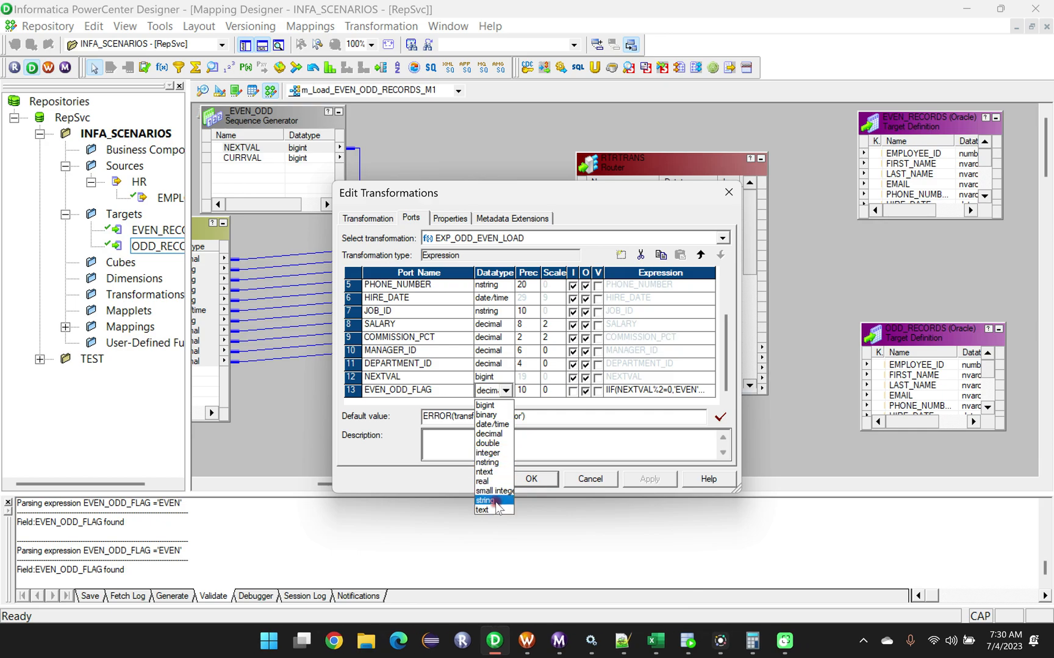
click(486, 463)
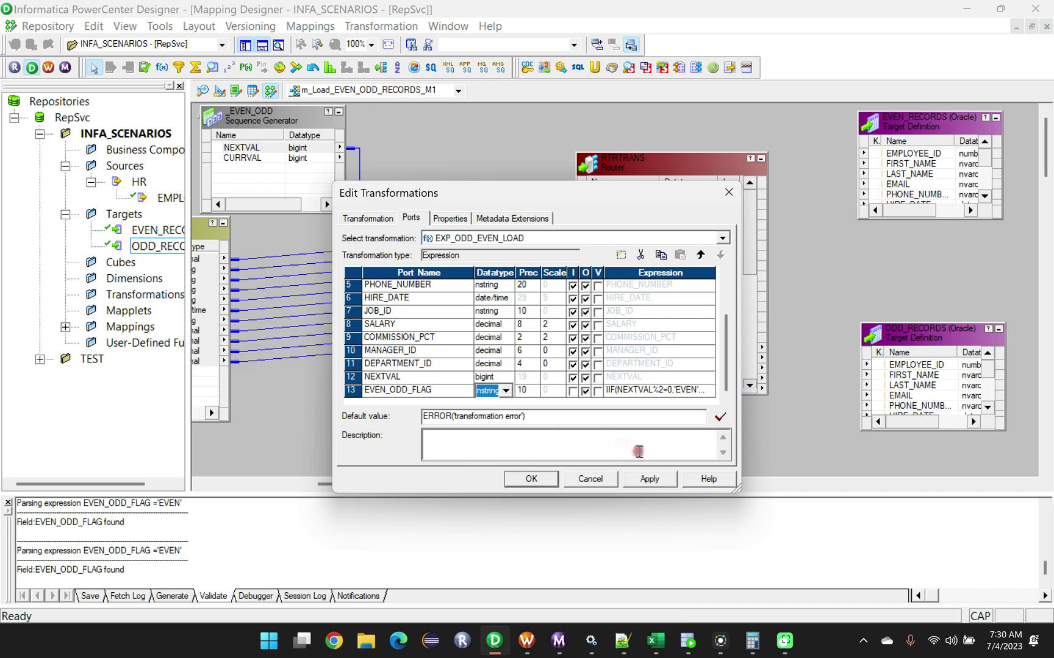
click(531, 479)
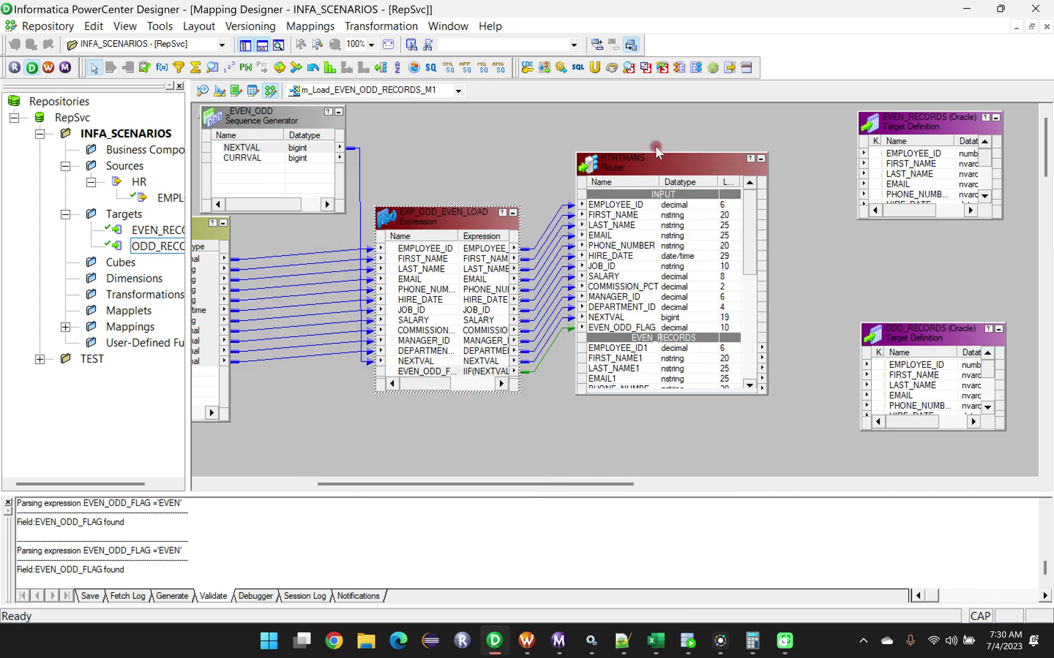
Check the Router's saved EVEN_RECORDS filter condition by validating it, and close the Router's settings.
double_click(657, 176)
click(488, 217)
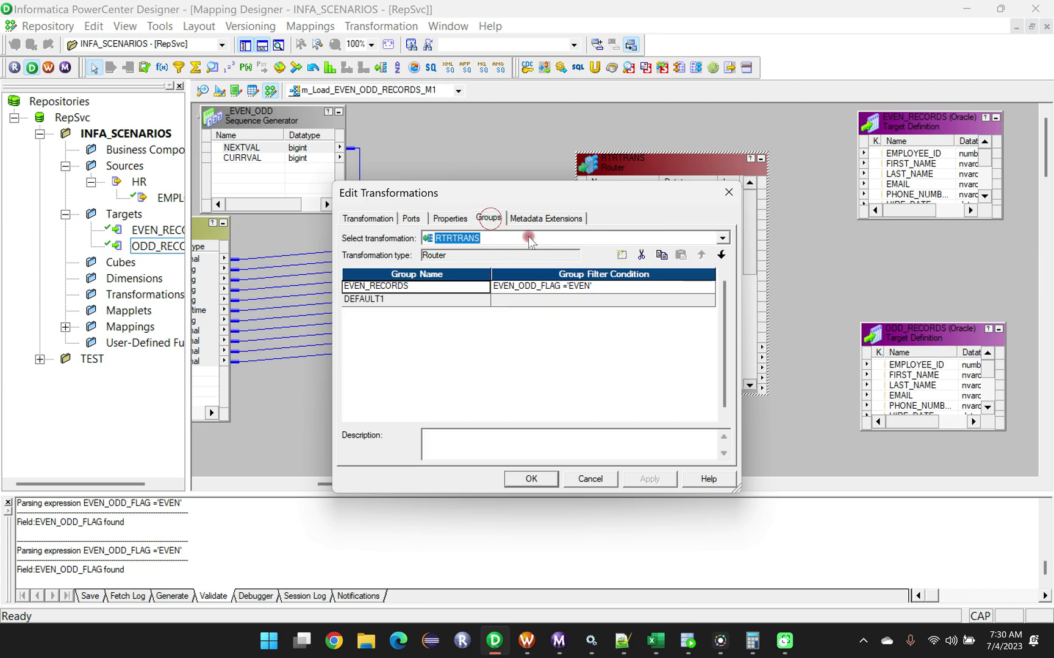
click(648, 287)
click(695, 286)
click(708, 288)
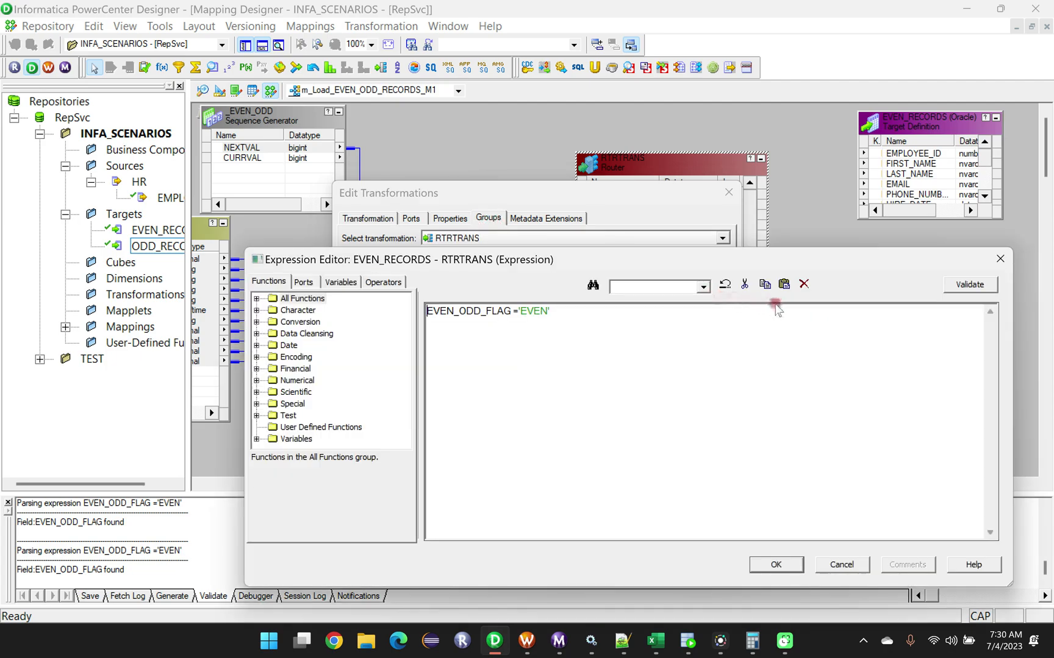
click(967, 284)
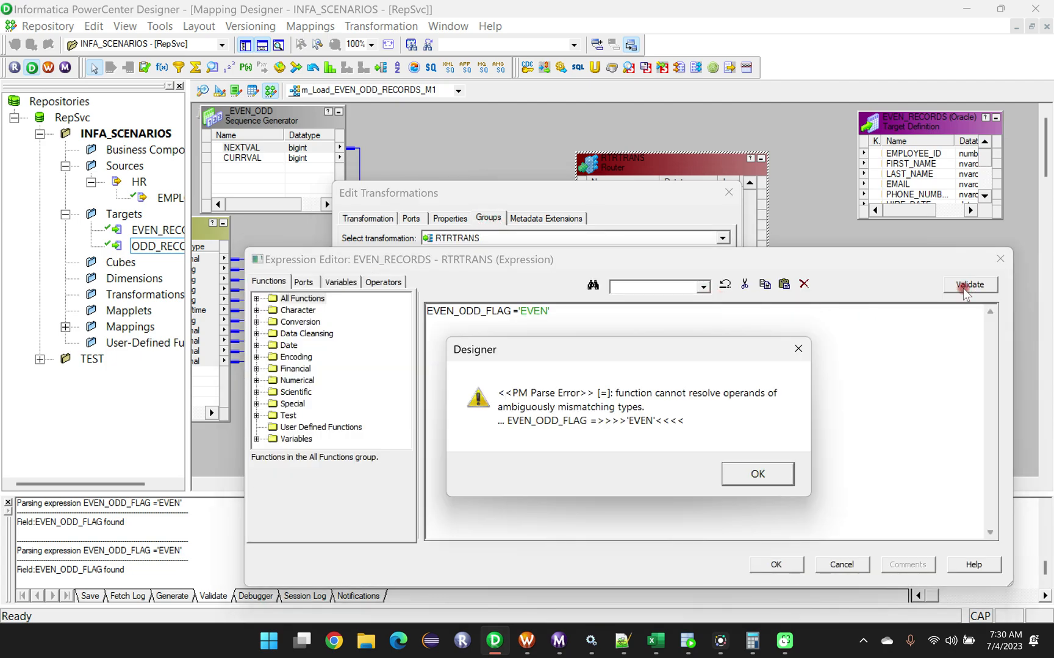
click(770, 473)
click(1000, 258)
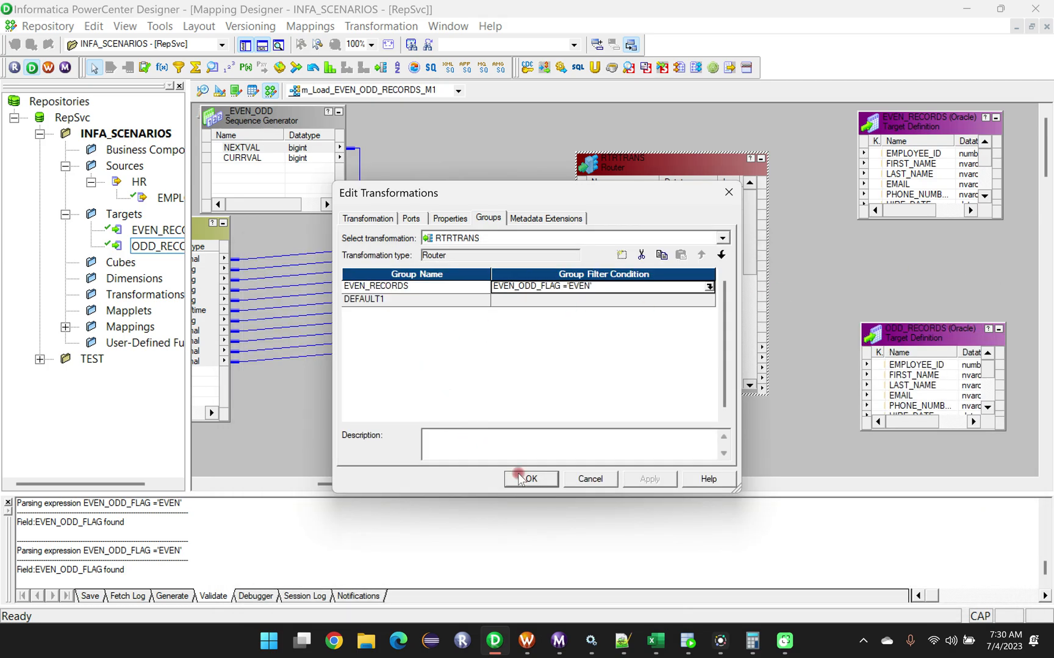
click(528, 478)
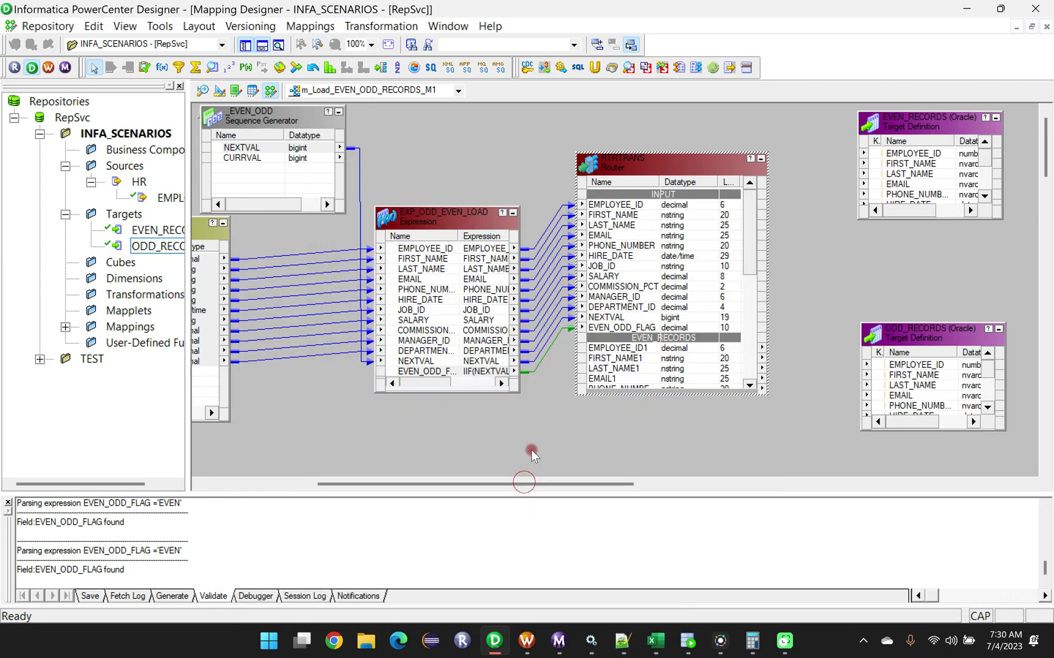
Propagate the EVEN_ODD_FLAG port's nstring datatype, precision, scale and description forward from EXP_ODD_EVEN_LOAD to the Router.
right_click(430, 372)
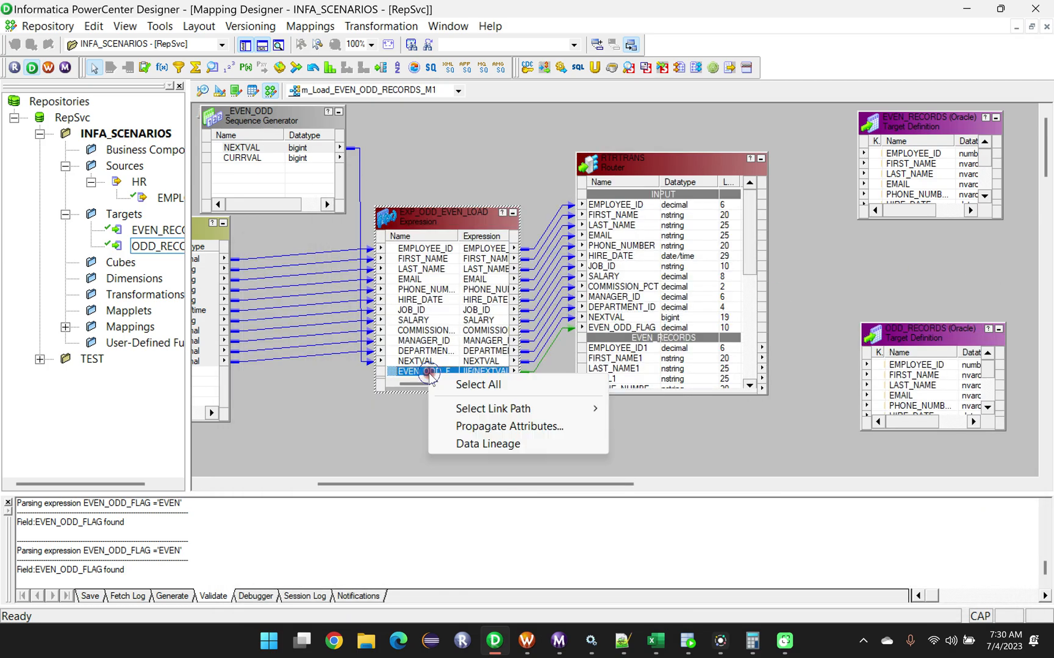
click(467, 425)
click(292, 144)
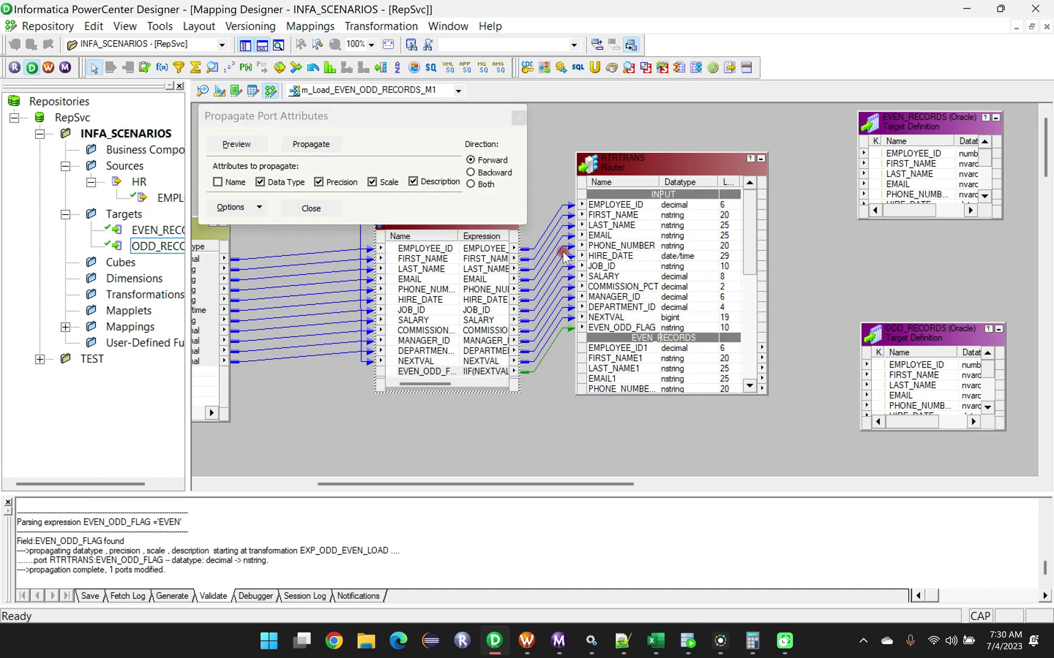
click(673, 462)
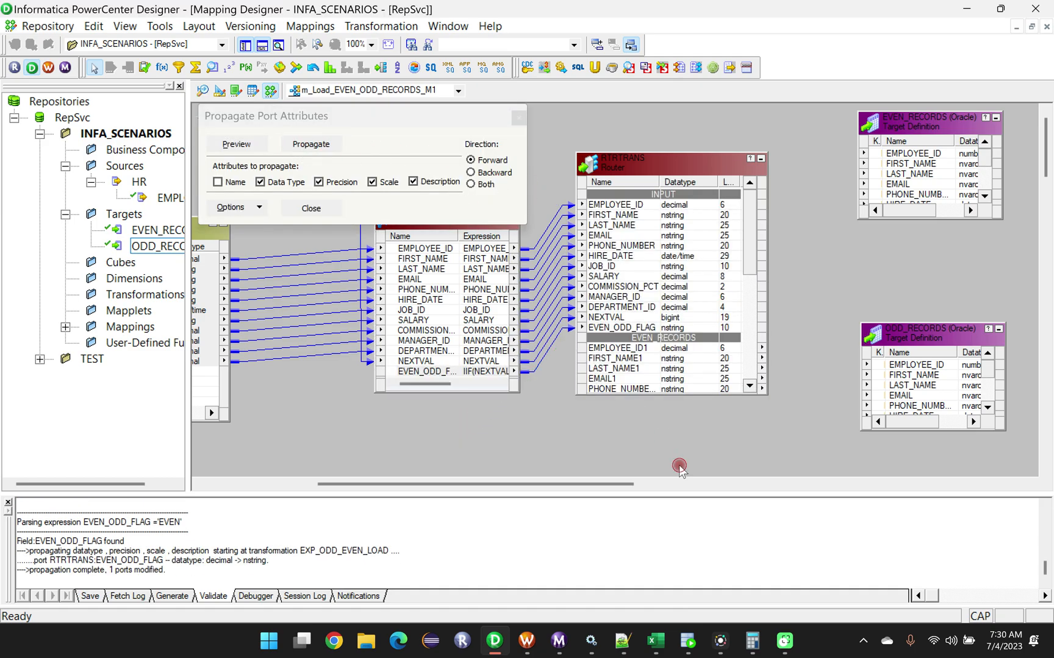
click(518, 117)
Validate the EVEN_RECORDS group filter condition EVEN_ODD_FLAG ='EVEN' again in the Router and accept the settings.
double_click(664, 163)
click(495, 222)
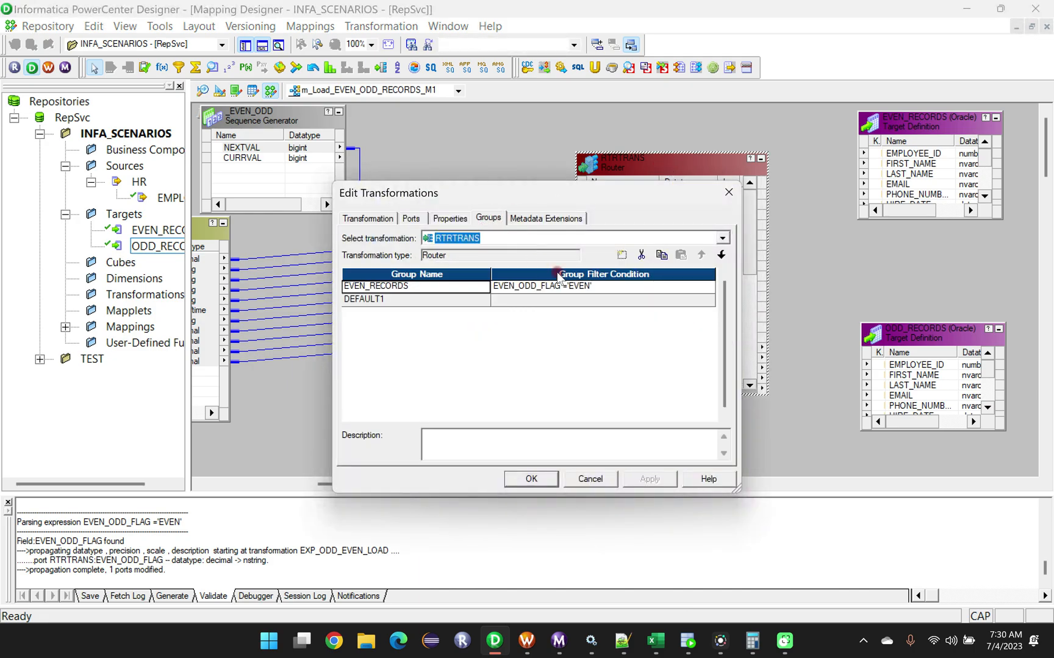
click(681, 294)
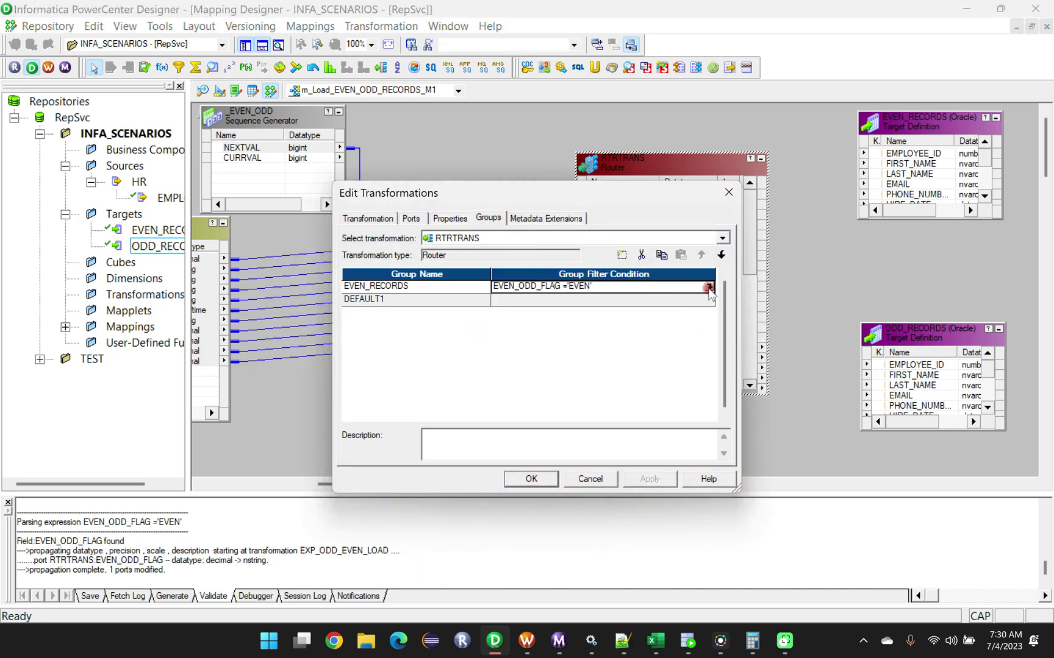
click(706, 292)
drag(557, 314, 426, 313)
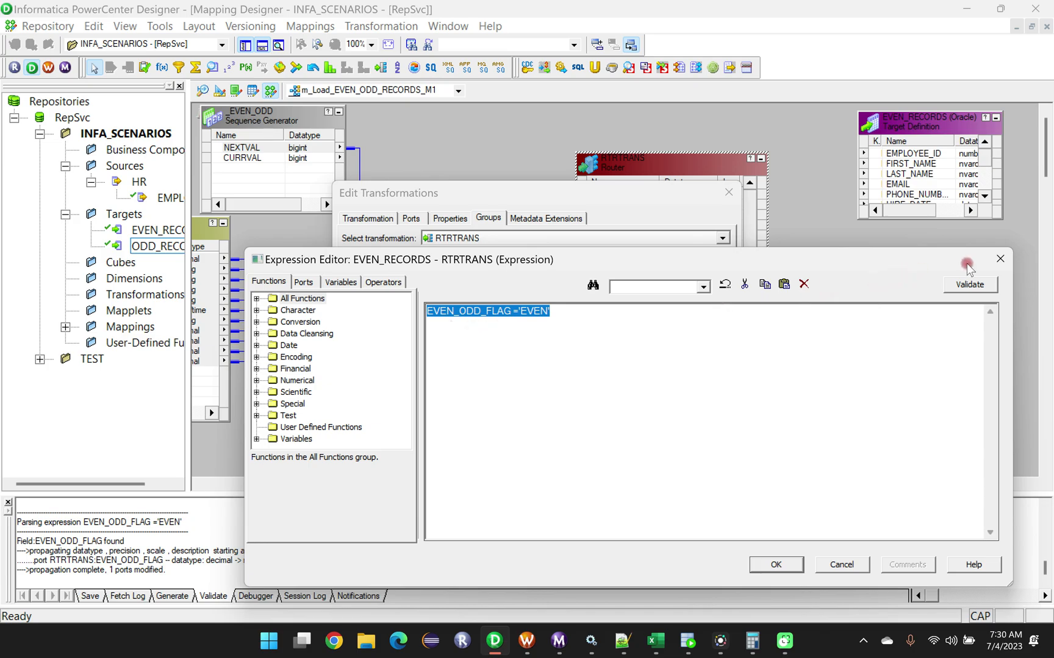
click(971, 285)
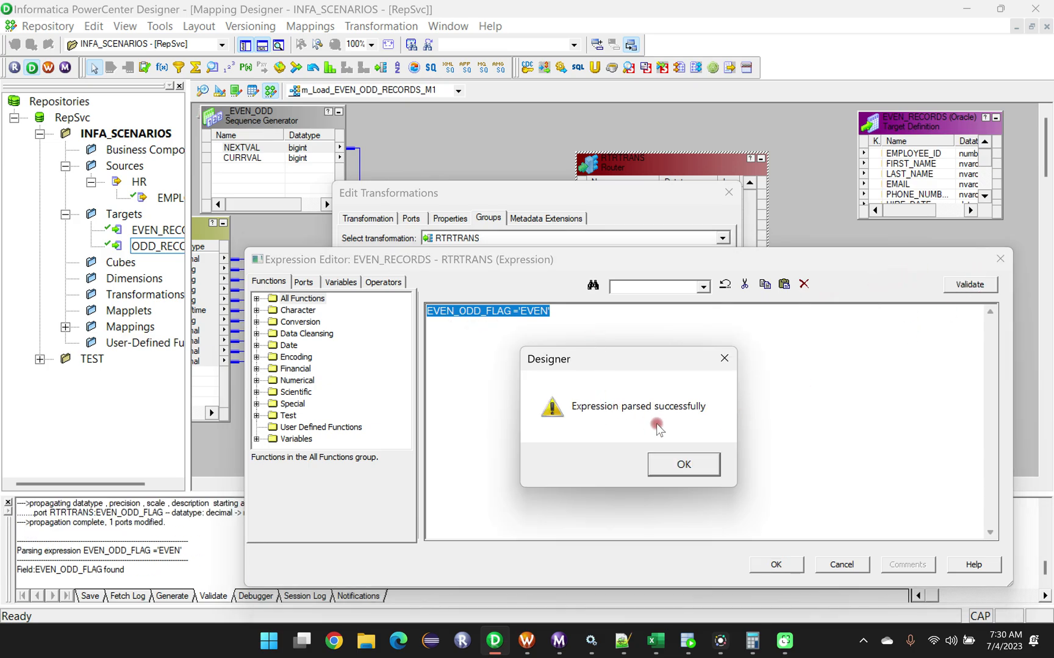
click(684, 467)
click(516, 313)
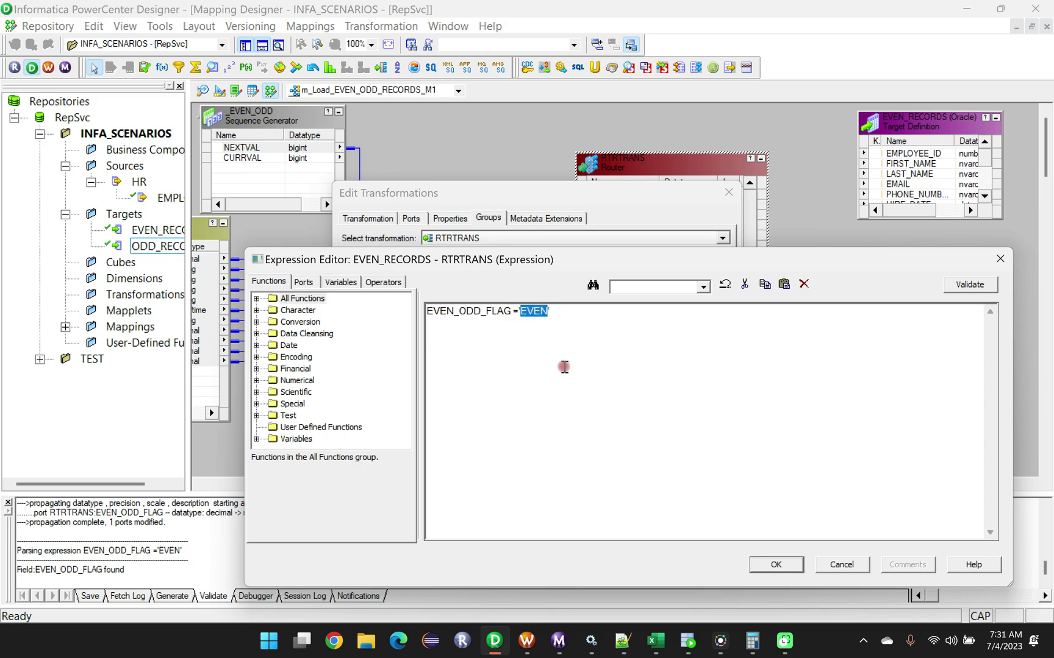
click(772, 564)
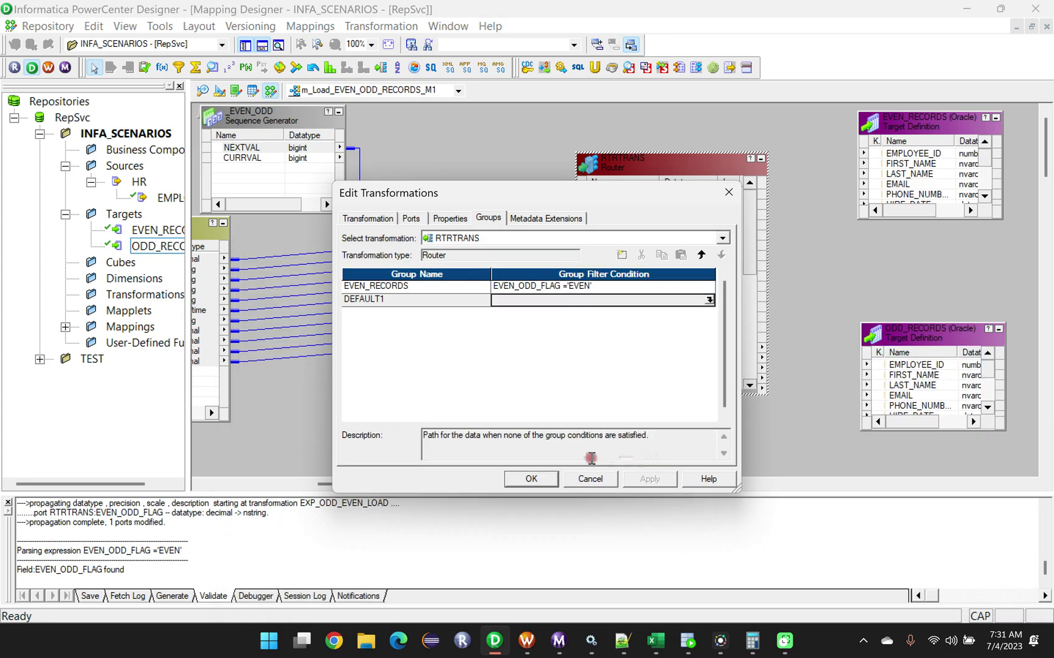
click(532, 479)
Review the EVEN_ODD_FLAG port's datatype and expression in EXP_ODD_EVEN_LOAD, and close its settings.
click(434, 372)
double_click(435, 372)
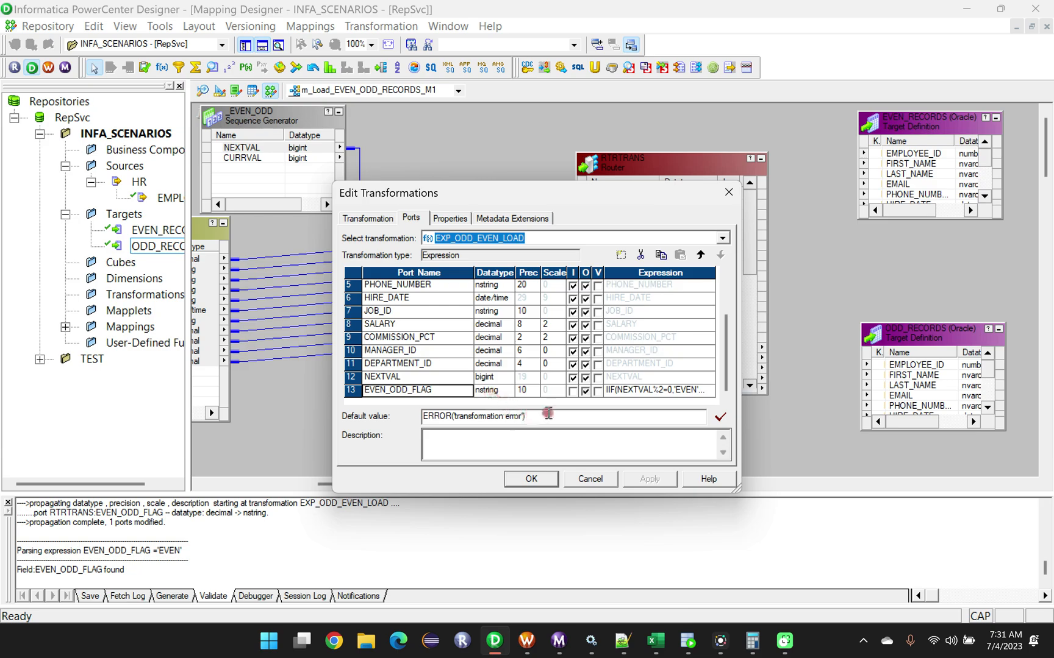
click(683, 390)
click(545, 478)
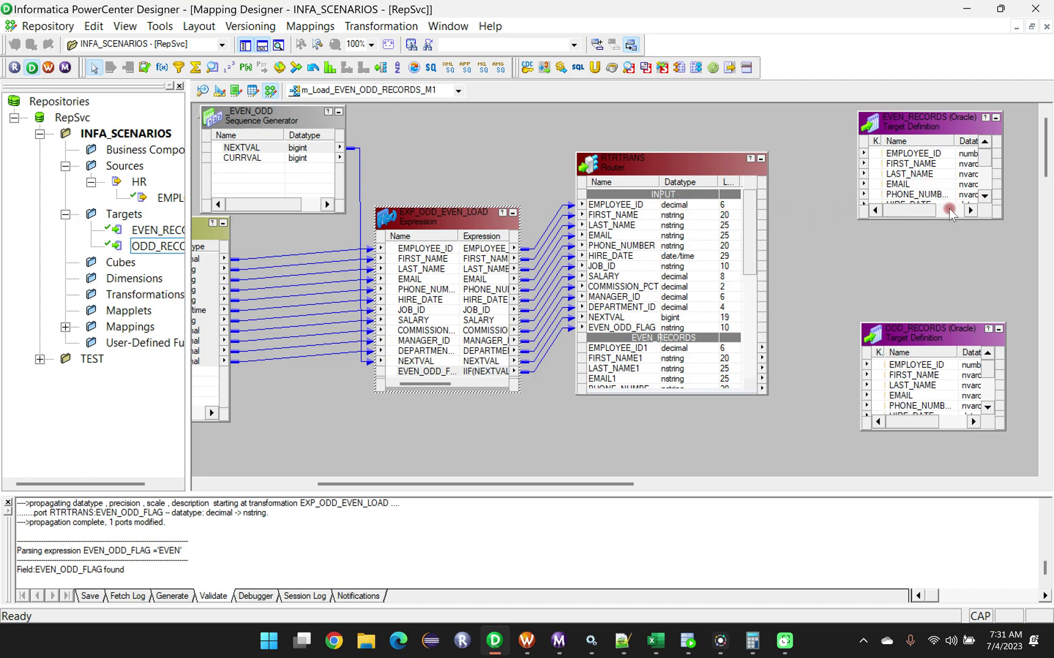
Enlarge the EVEN_RECORDS target and link the Router's EVEN_RECORDS group ports EMPLOYEE_ID1 through DEPARTMENT_ID1 to its matching columns.
drag(952, 218, 952, 317)
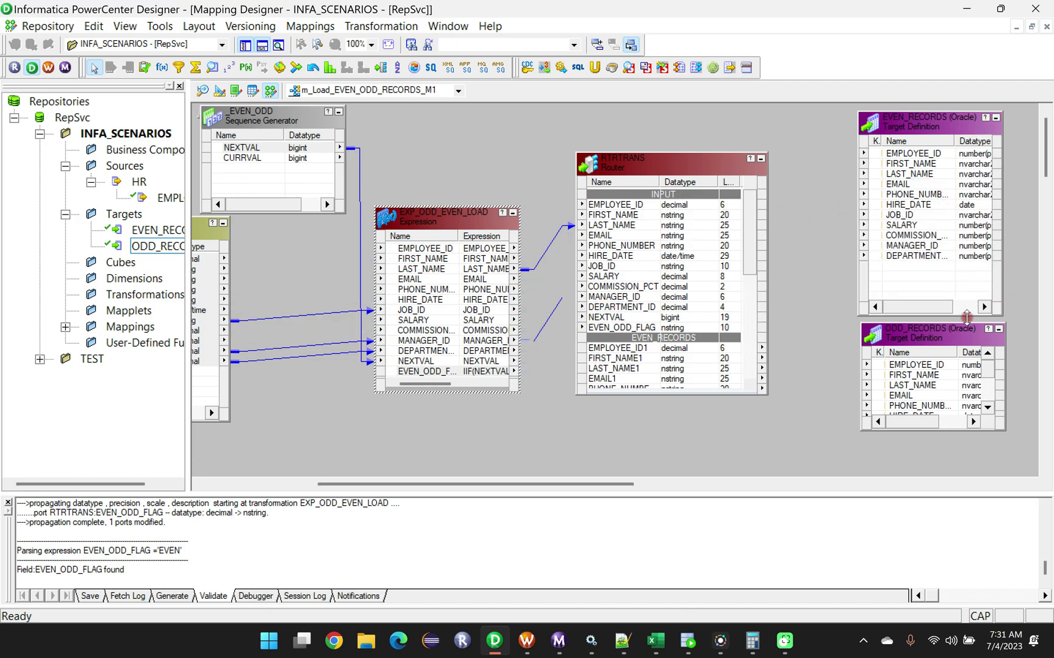
scroll(649, 263, down, 4)
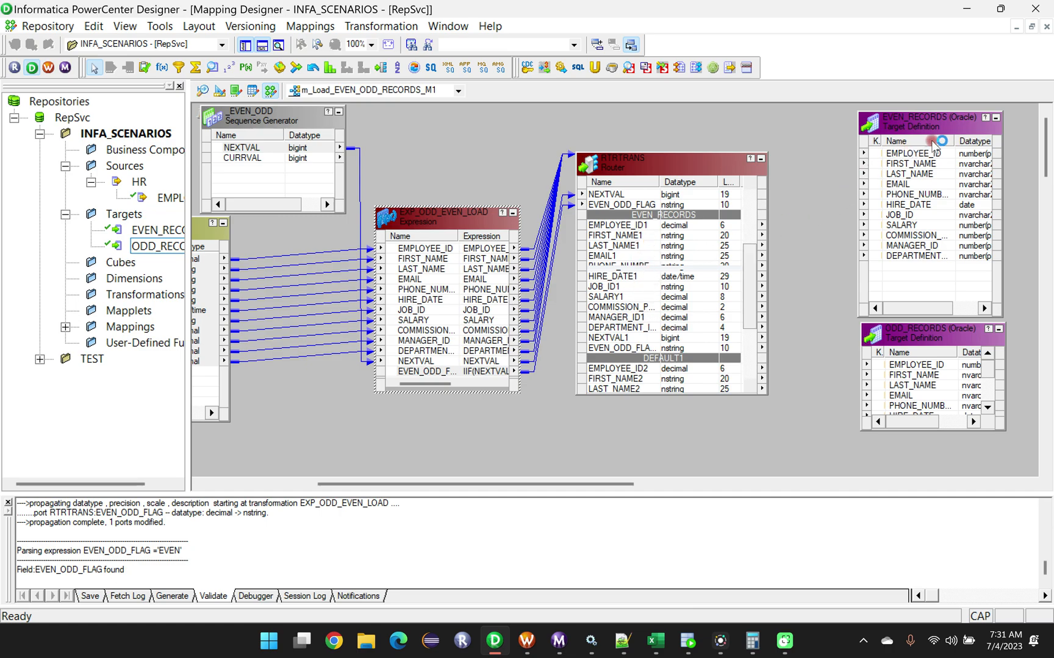
click(606, 225)
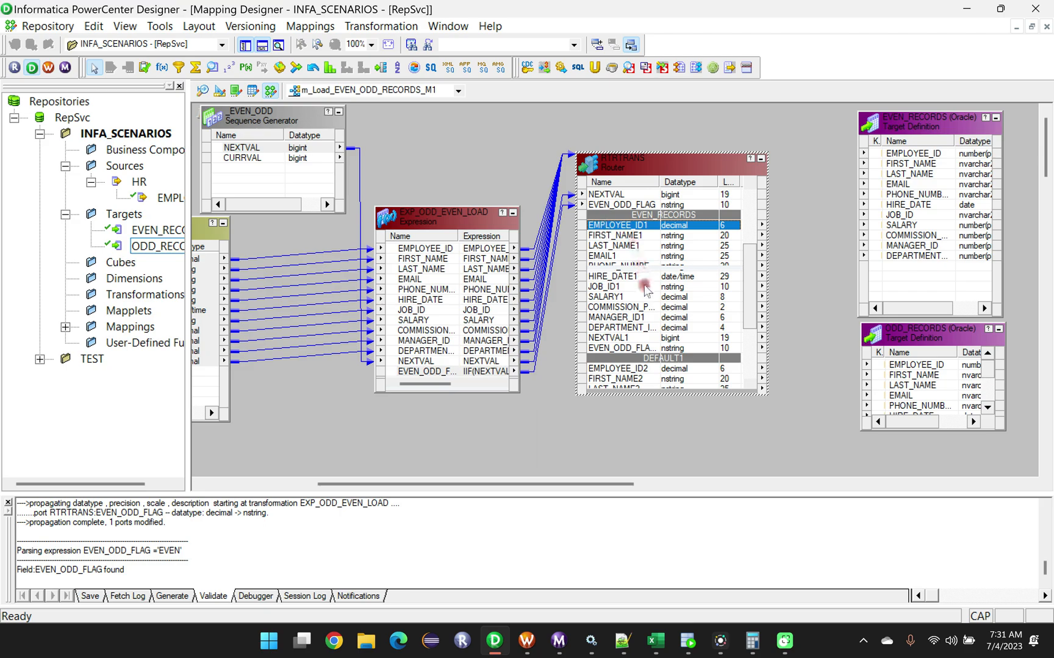
shift+click(634, 329)
drag(634, 329, 911, 153)
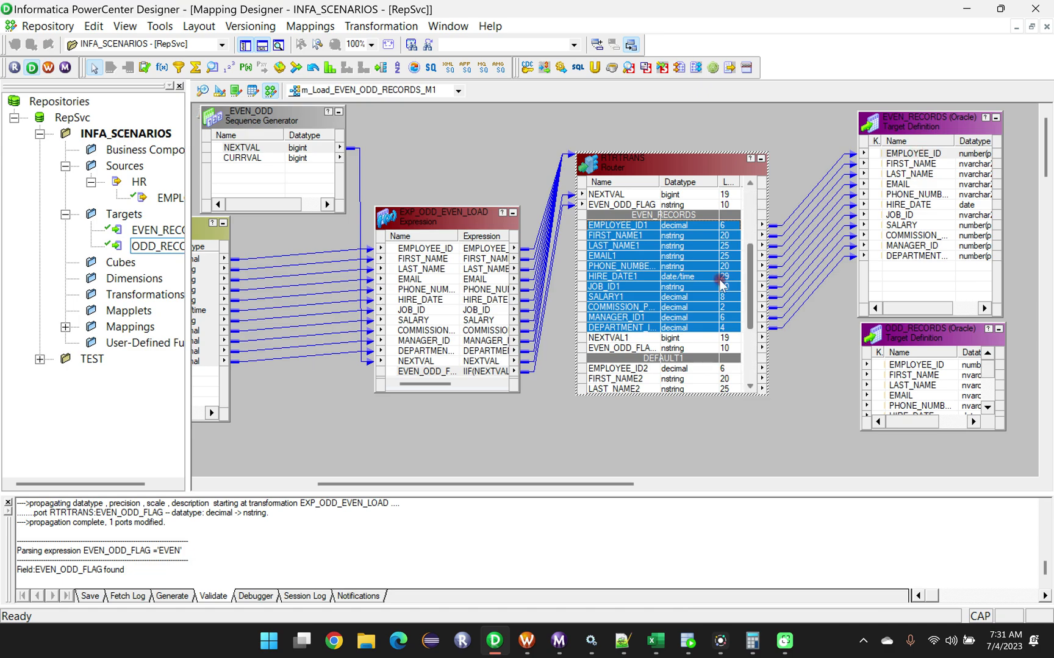
Review the Router's EVEN_RECORDS and DEFAULT1 group definitions, and close its settings.
double_click(631, 159)
click(487, 217)
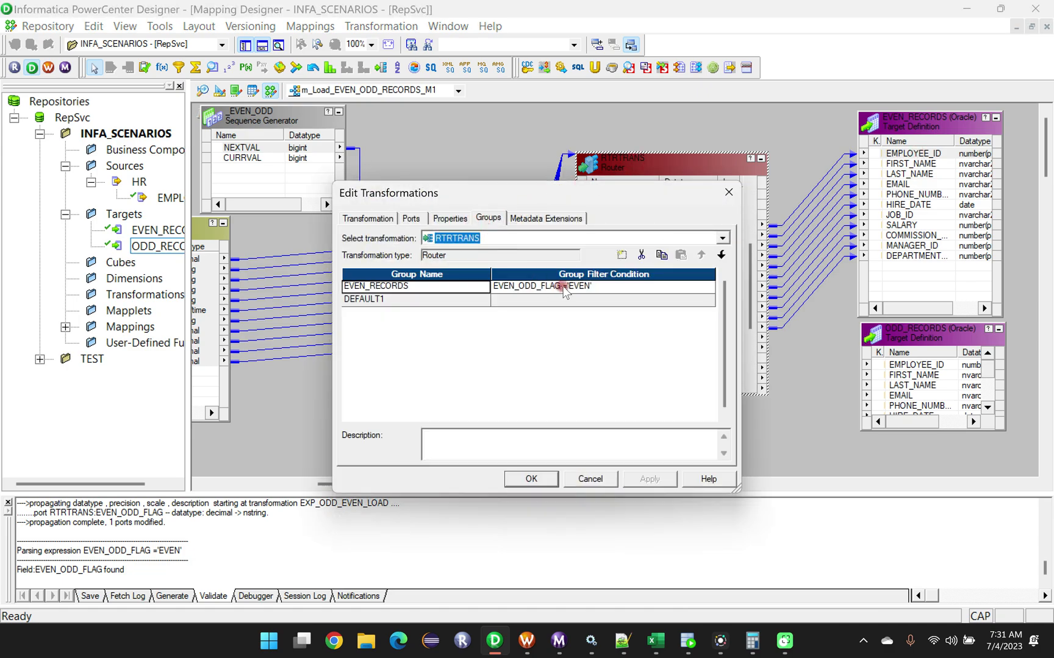
click(531, 479)
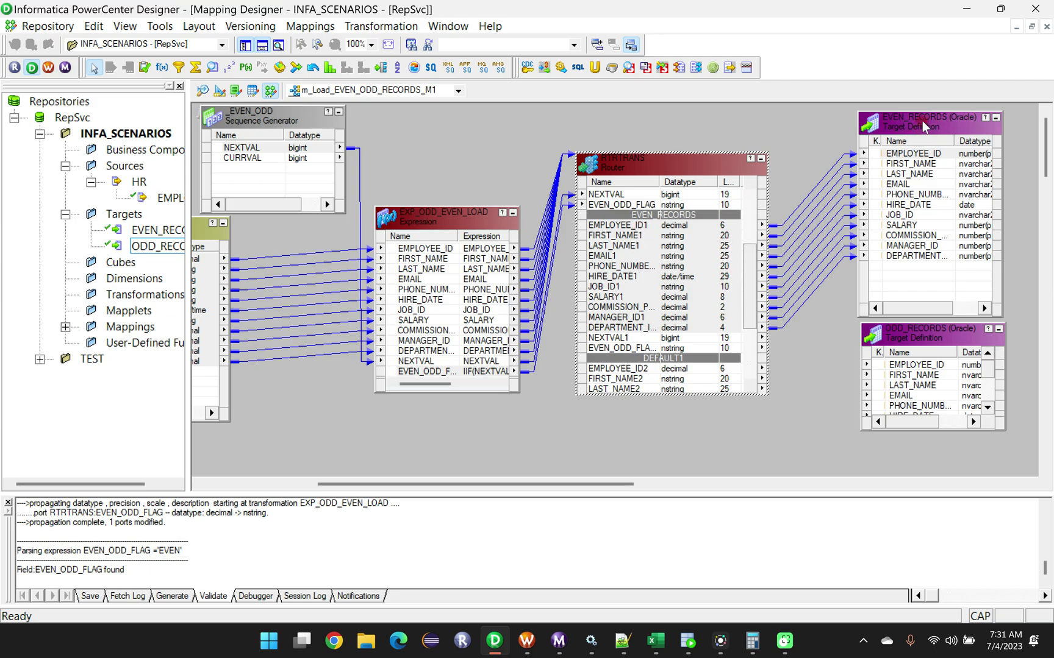
Enlarge the ODD_RECORDS target and link the Router's DEFAULT1 group ports EMPLOYEE_ID2 through DEPARTMENT_ID2 to its matching columns.
drag(953, 431, 953, 476)
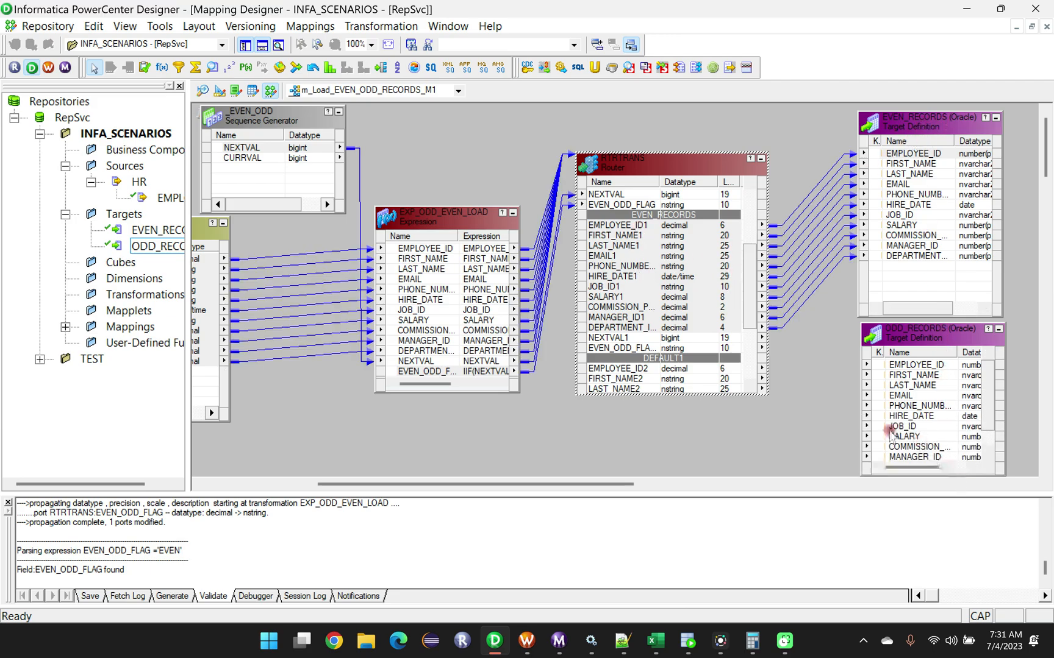
click(665, 274)
scroll(667, 283, down, 4)
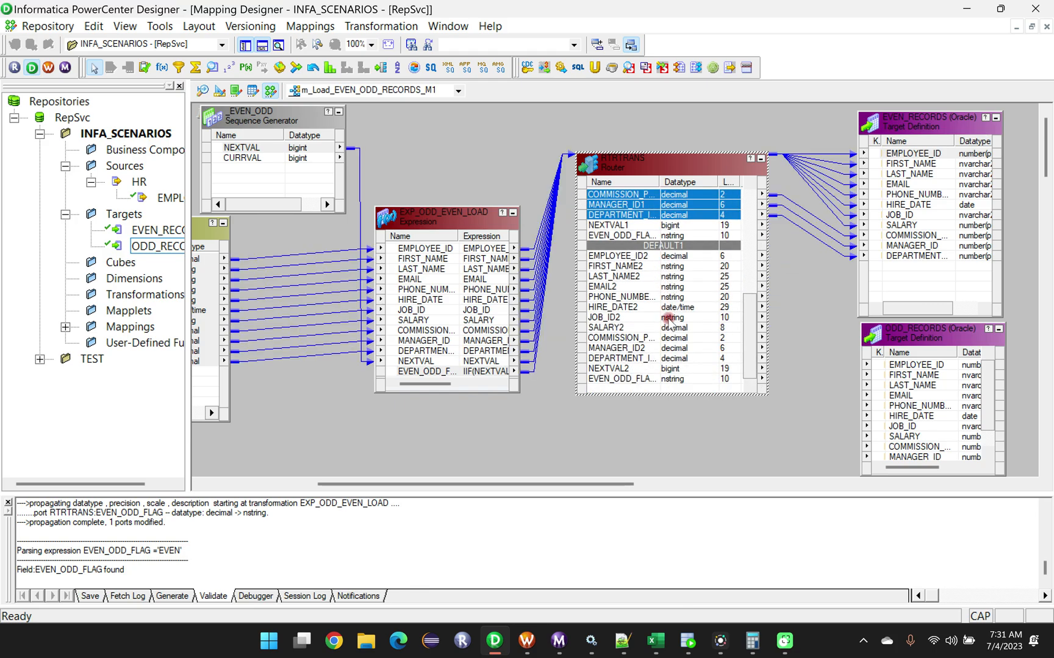
click(613, 255)
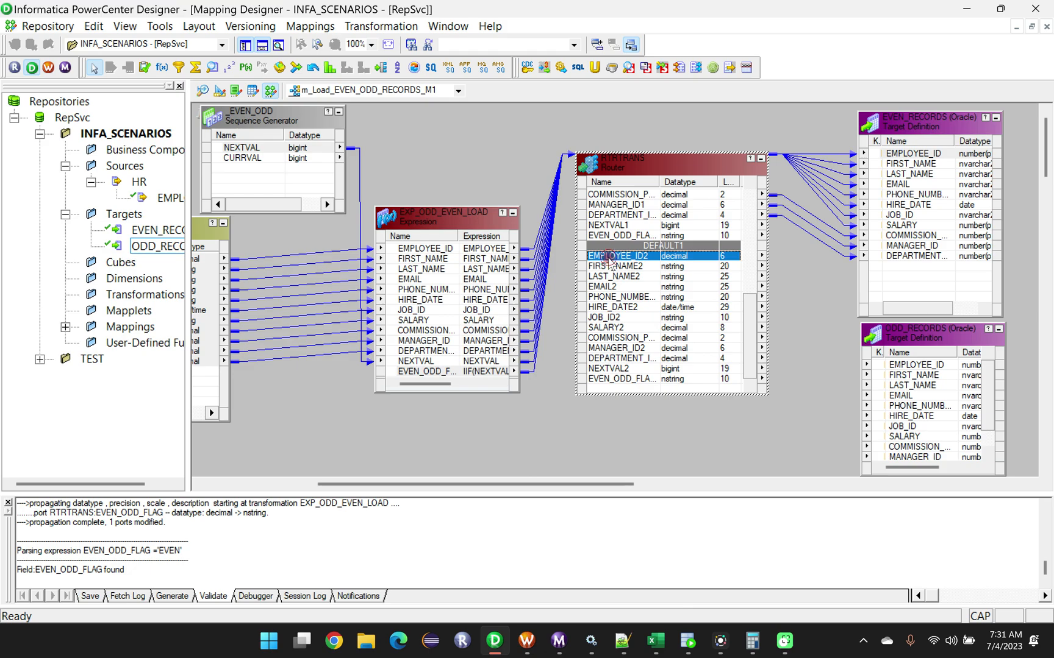
shift+click(613, 357)
drag(606, 256, 898, 366)
click(736, 430)
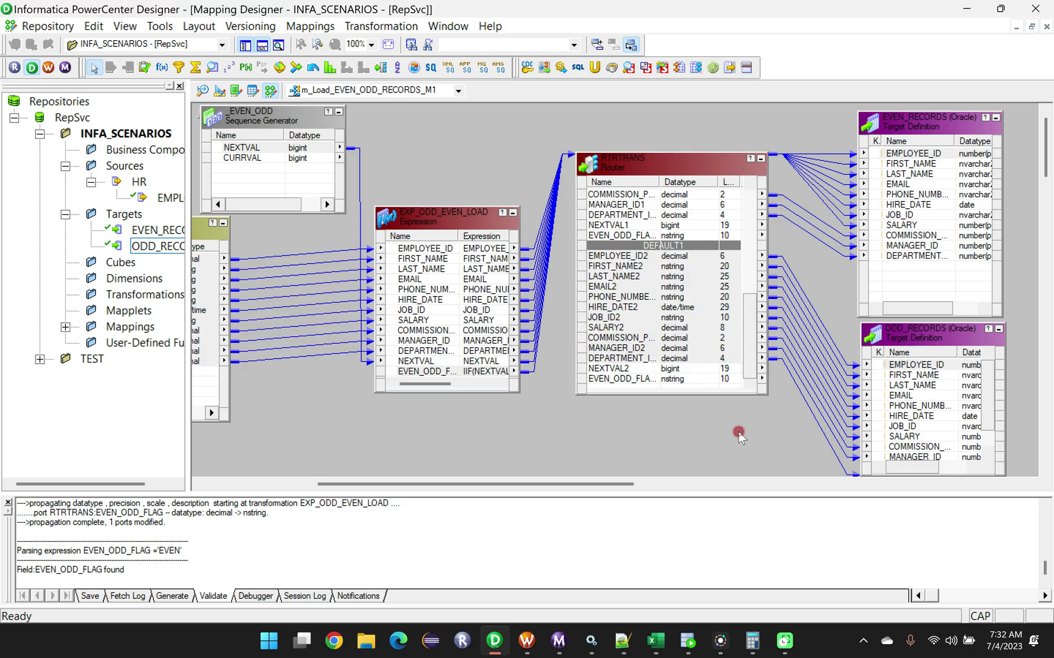
Arrange all mapping objects as icons to view the overall flow, and return them to the expanded arrangement.
right_click(469, 132)
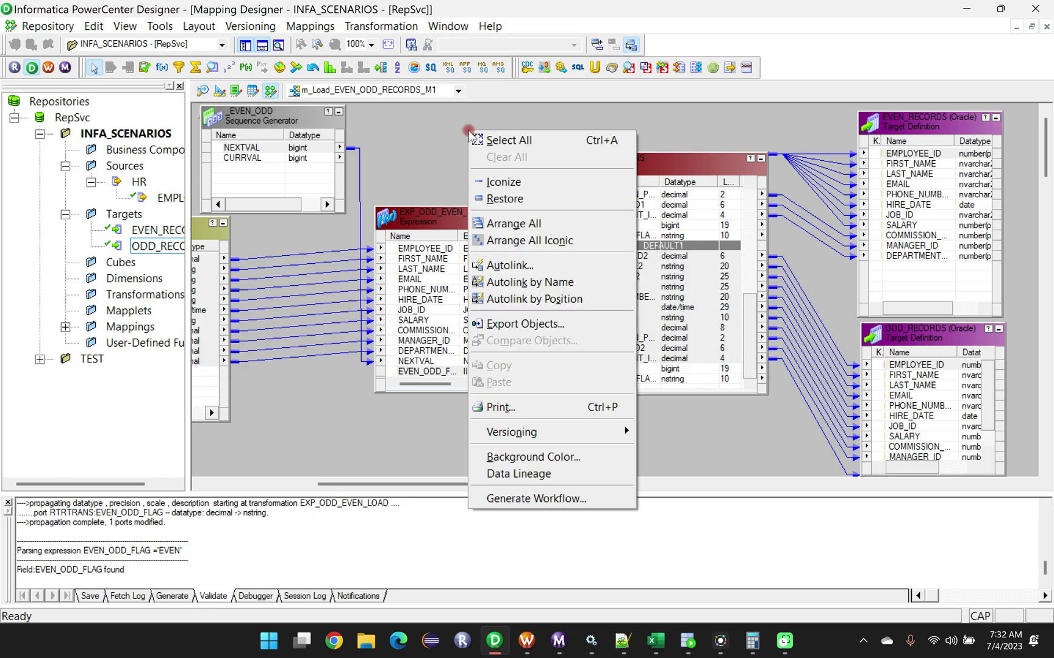
click(520, 242)
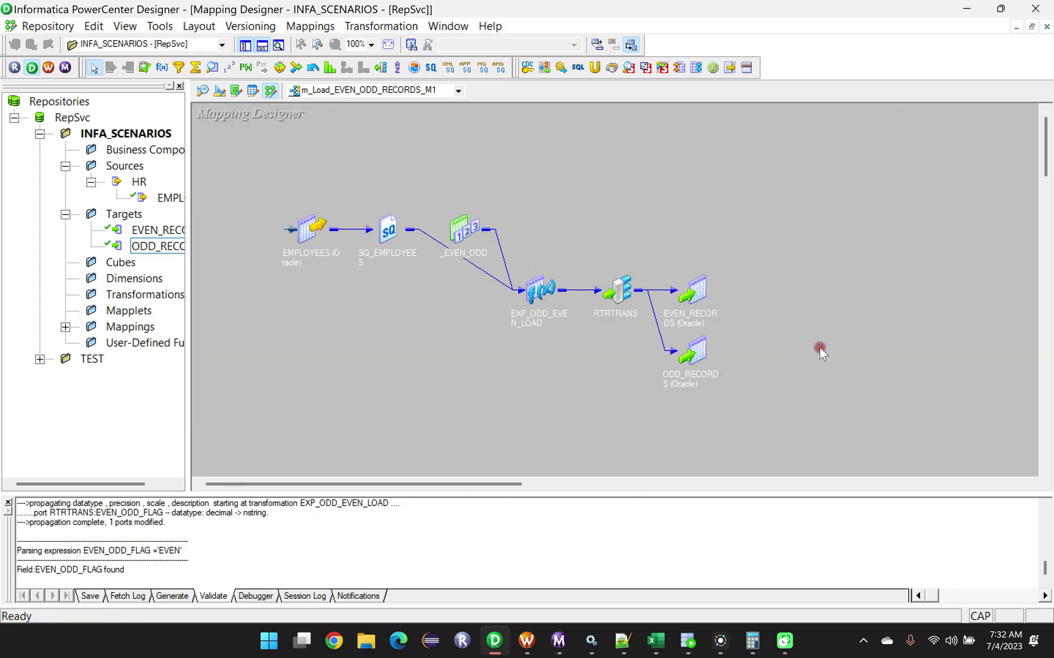
right_click(653, 148)
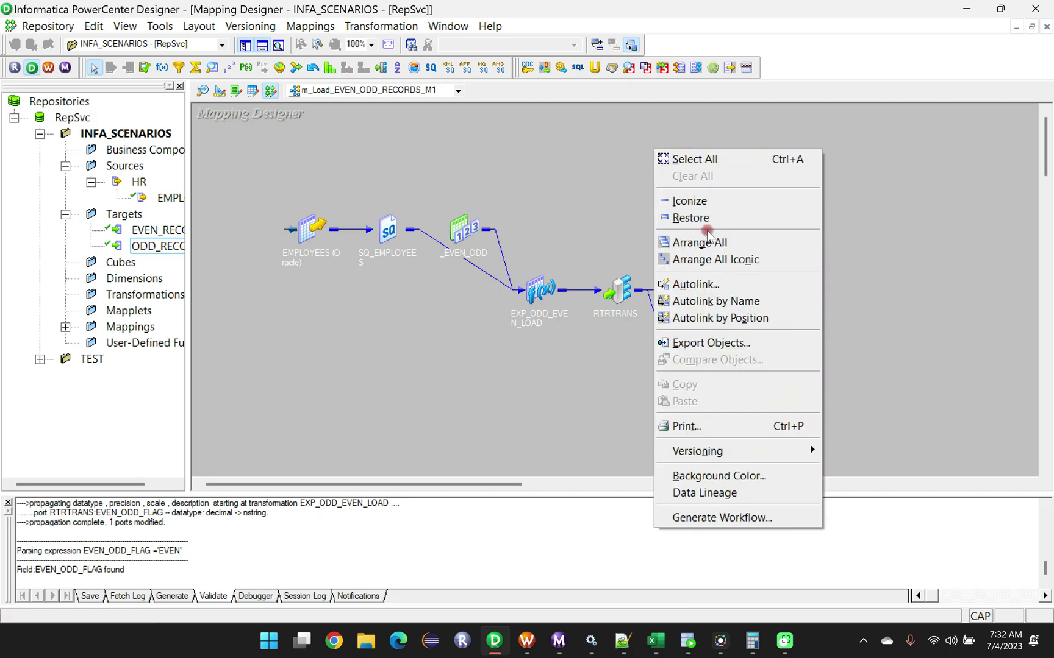
click(701, 248)
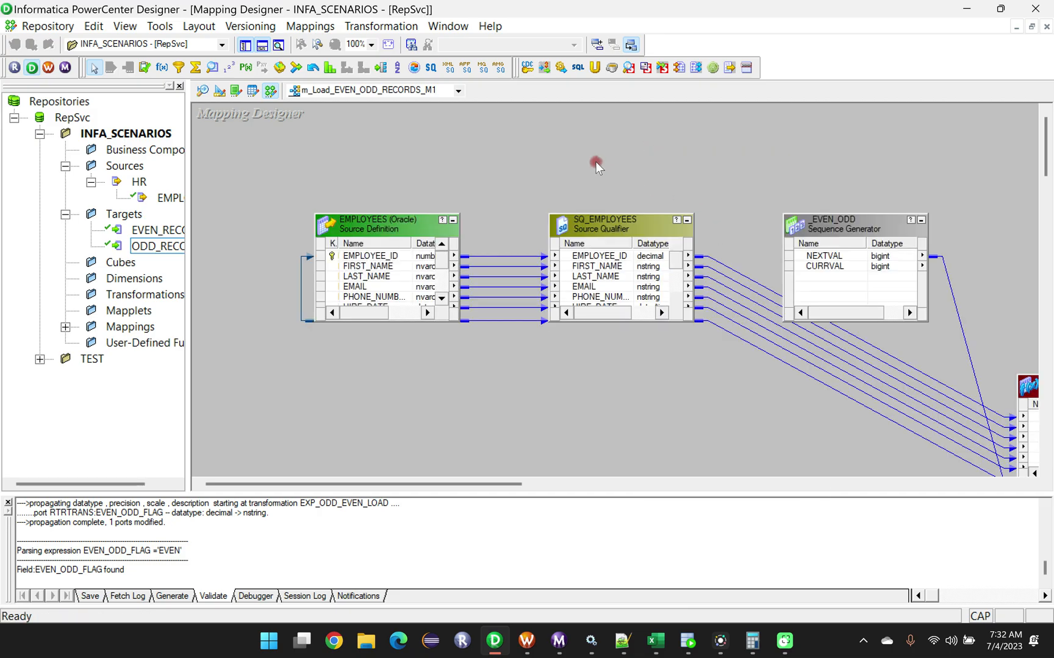
Save the mapping m_Load_EVEN_ODD_RECORDS_M1 and read its validation status in the enlarged save log, then shrink the log.
key(ctrl+s)
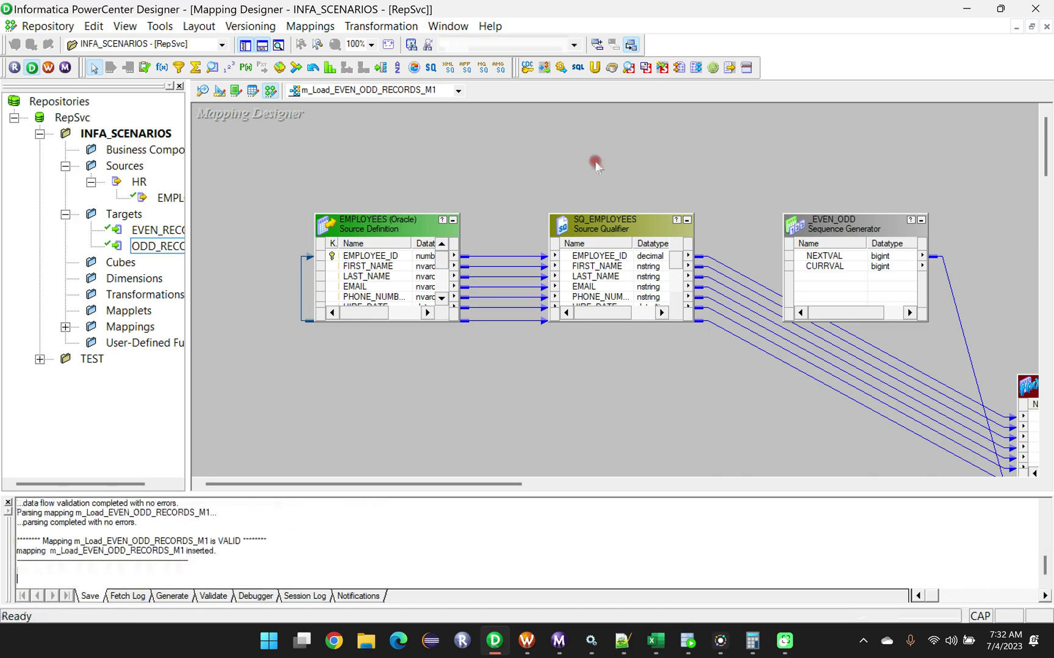
drag(567, 494, 573, 342)
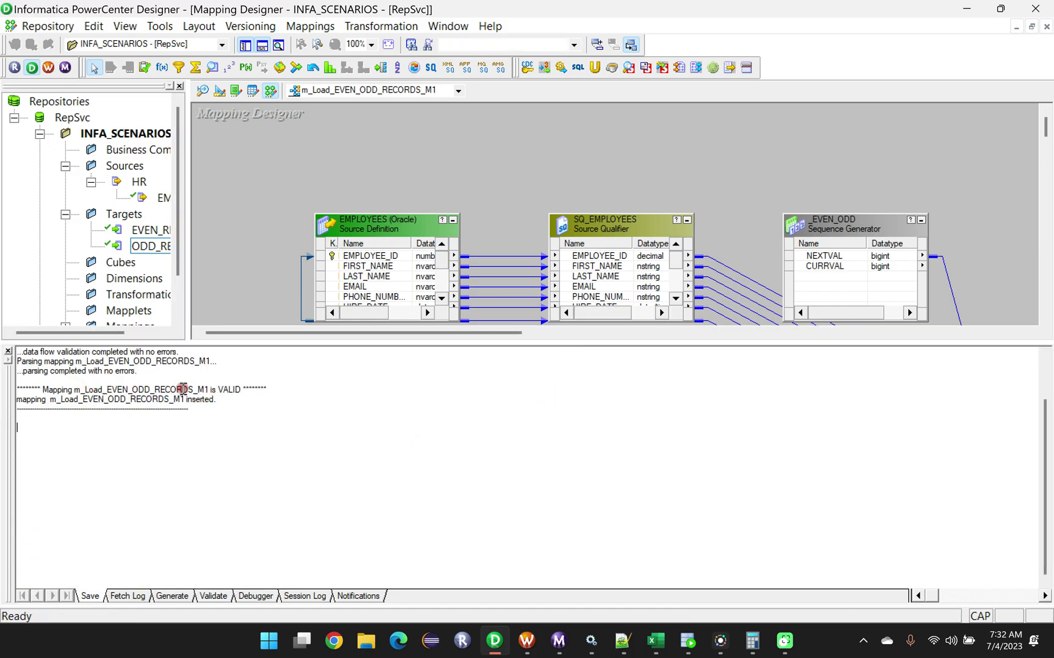
drag(220, 390, 234, 392)
drag(532, 343, 555, 623)
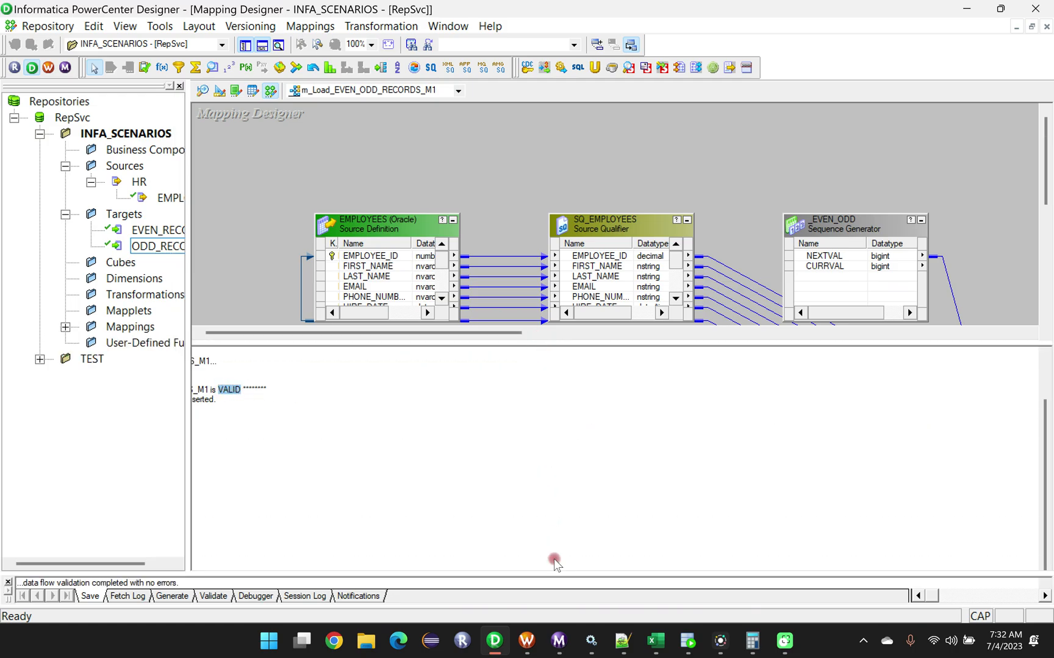
Arrange all mapping objects as icons and save the mapping again.
right_click(691, 130)
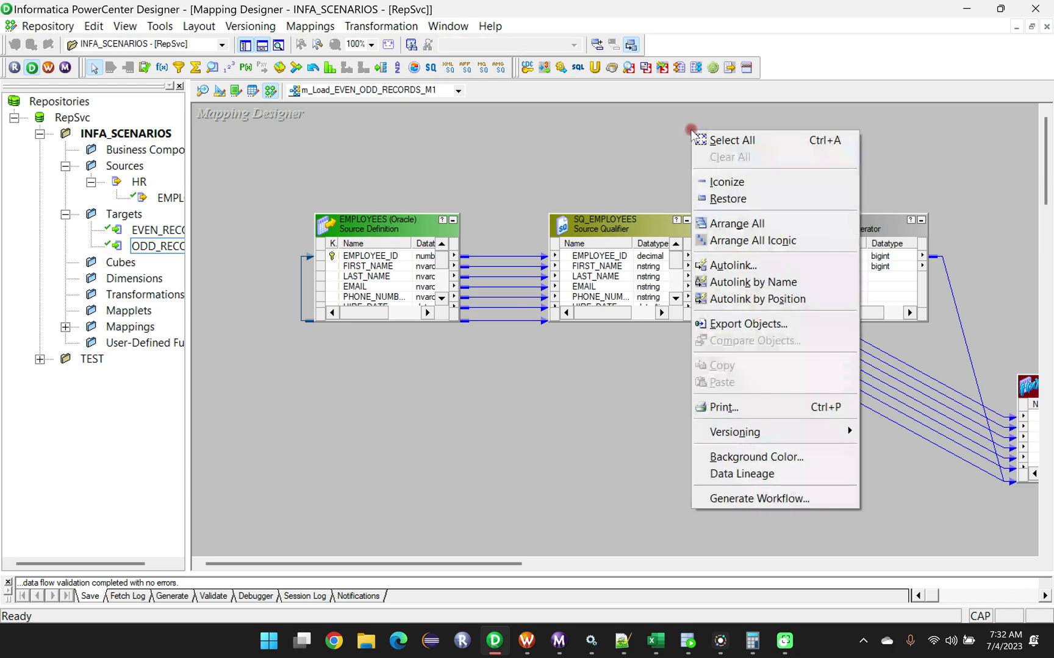
click(742, 242)
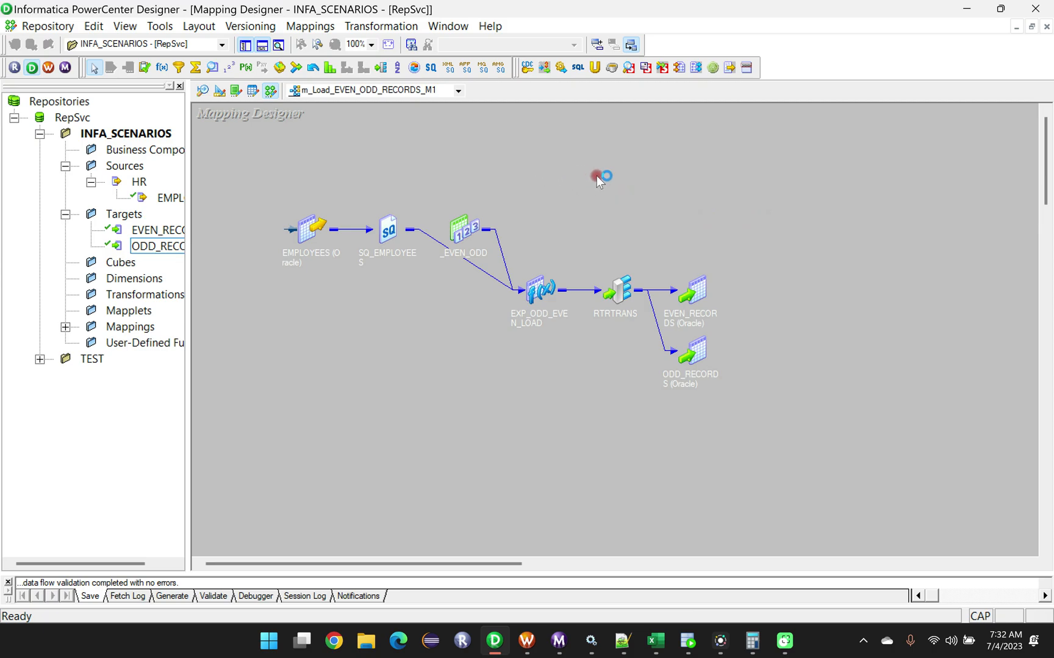
key(ctrl+s)
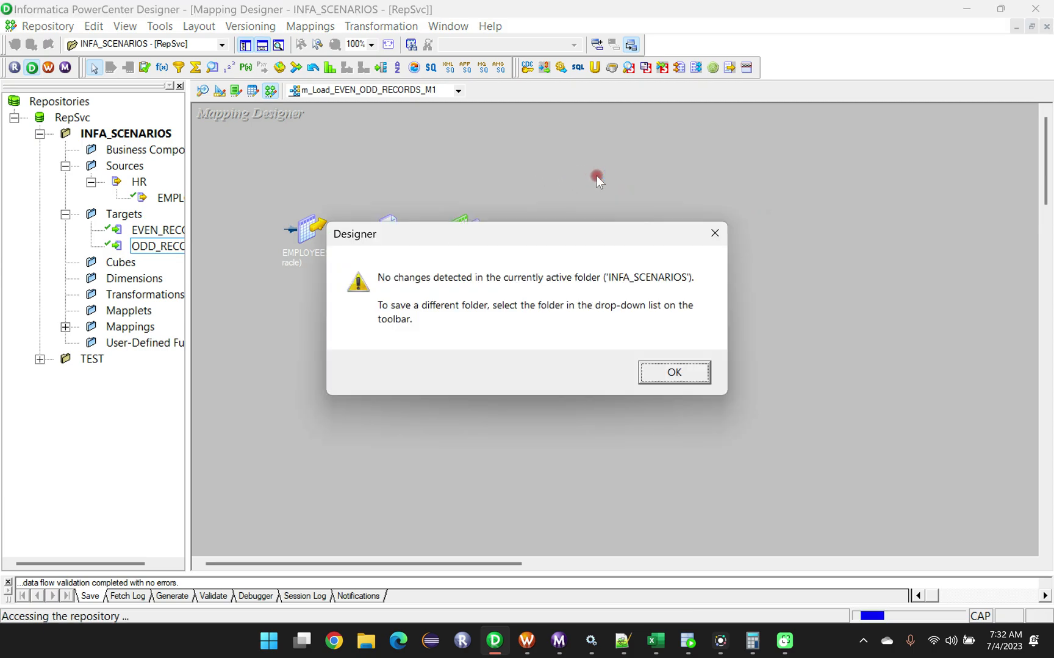
click(673, 370)
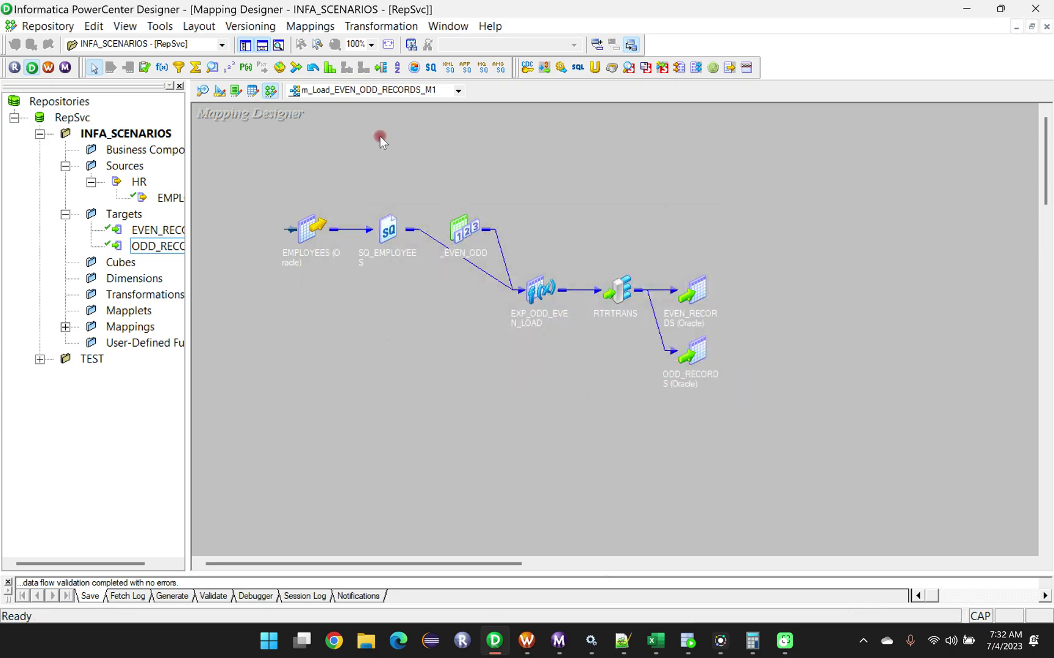
Generate a workflow with a reusable session from the mapping, keeping IntSvc, the ORL_SOURCES connections and the prefixes wf and s.
click(310, 27)
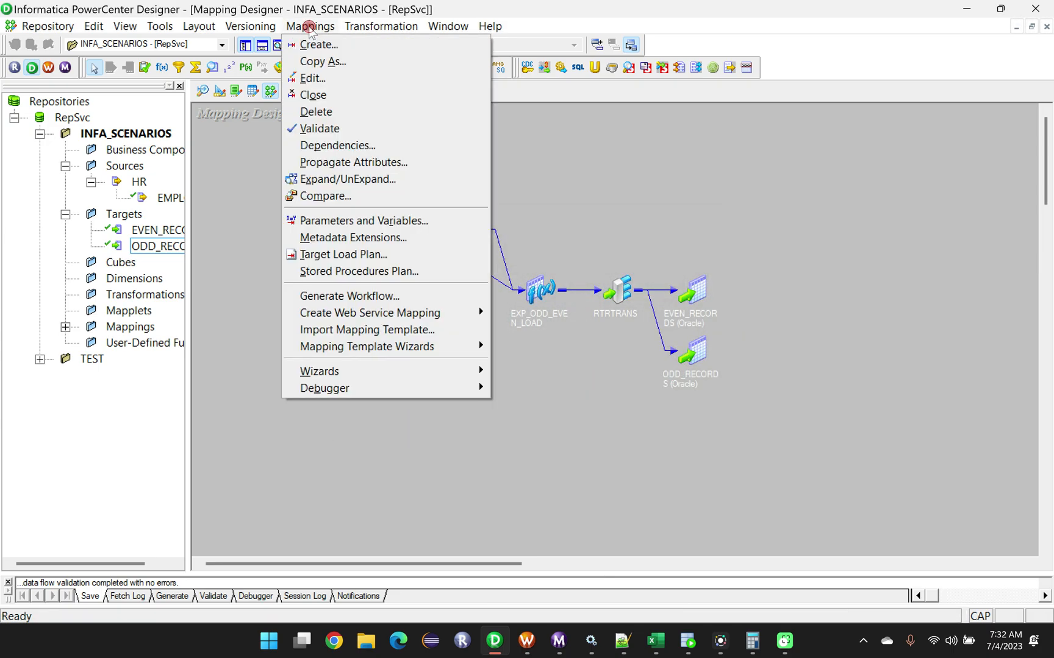
click(390, 296)
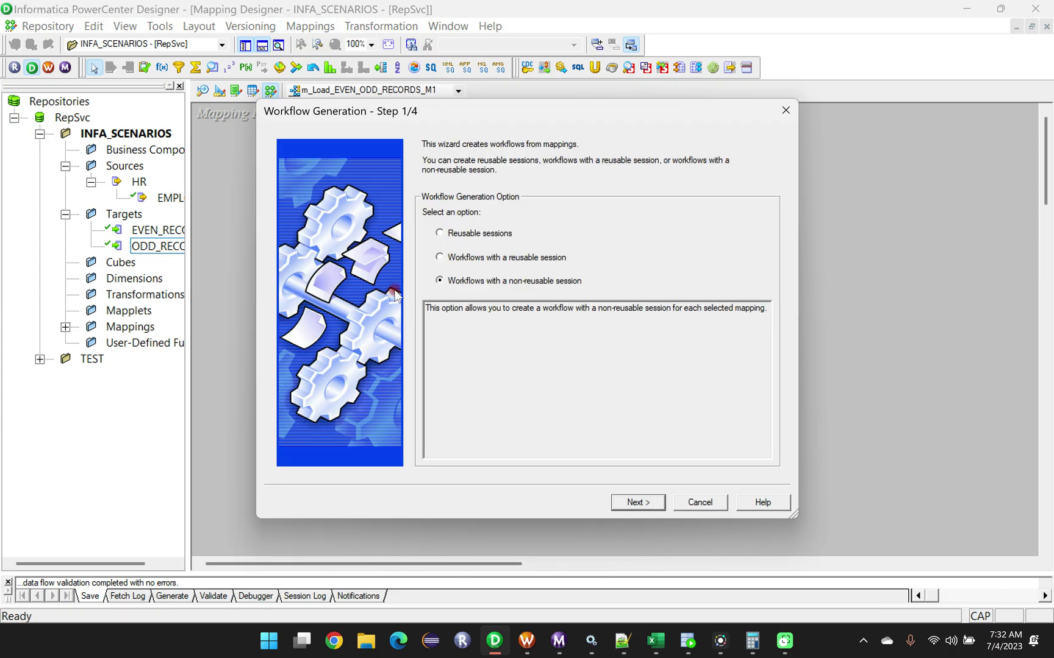
click(442, 259)
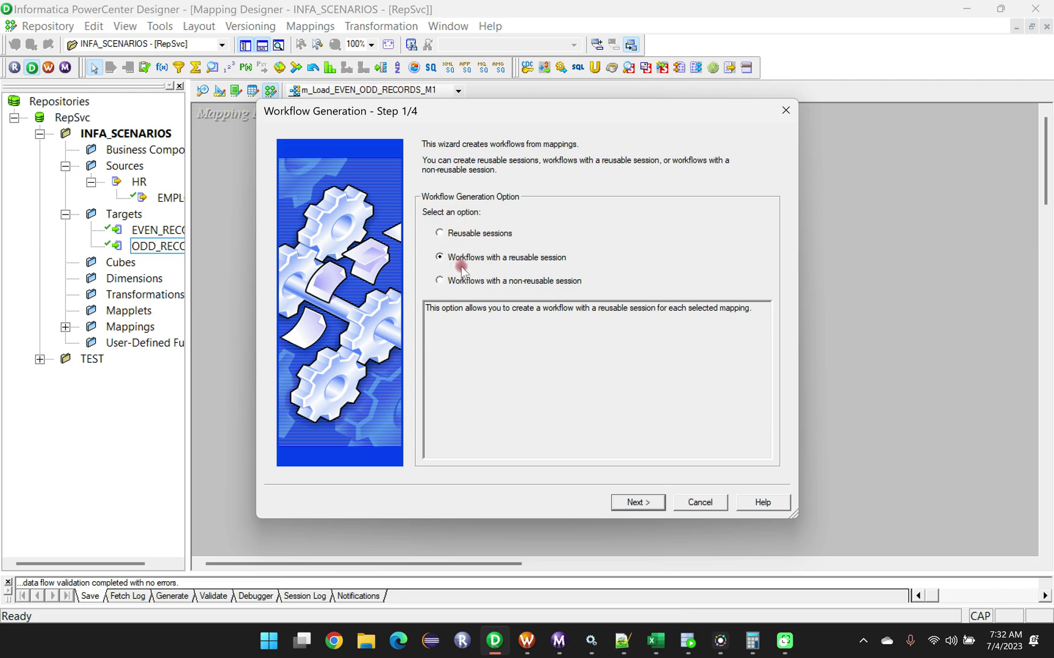
click(635, 493)
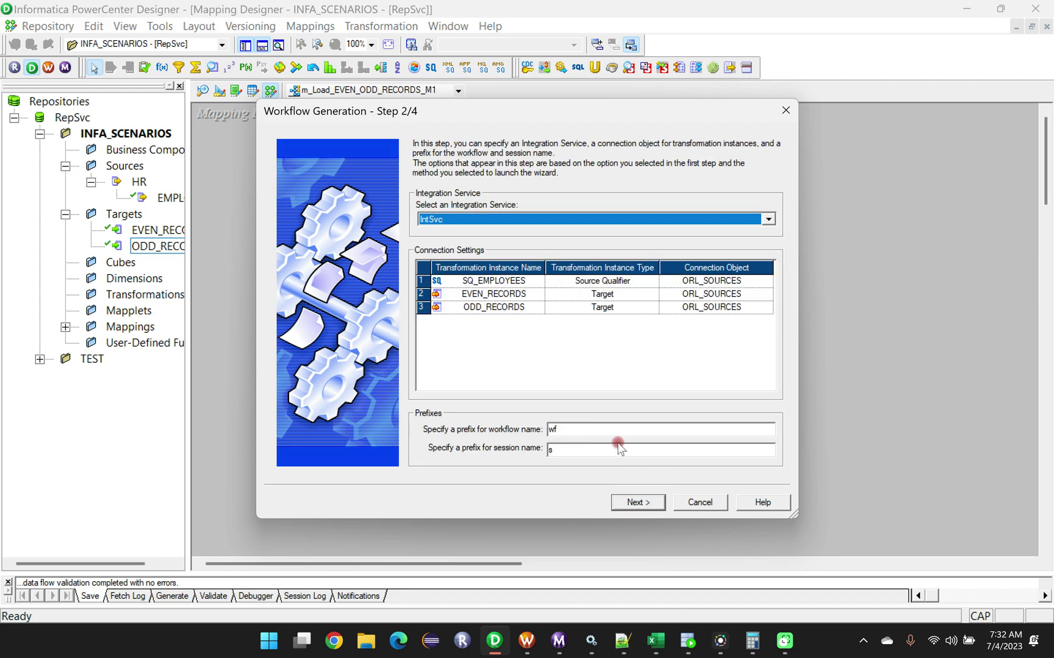
click(637, 503)
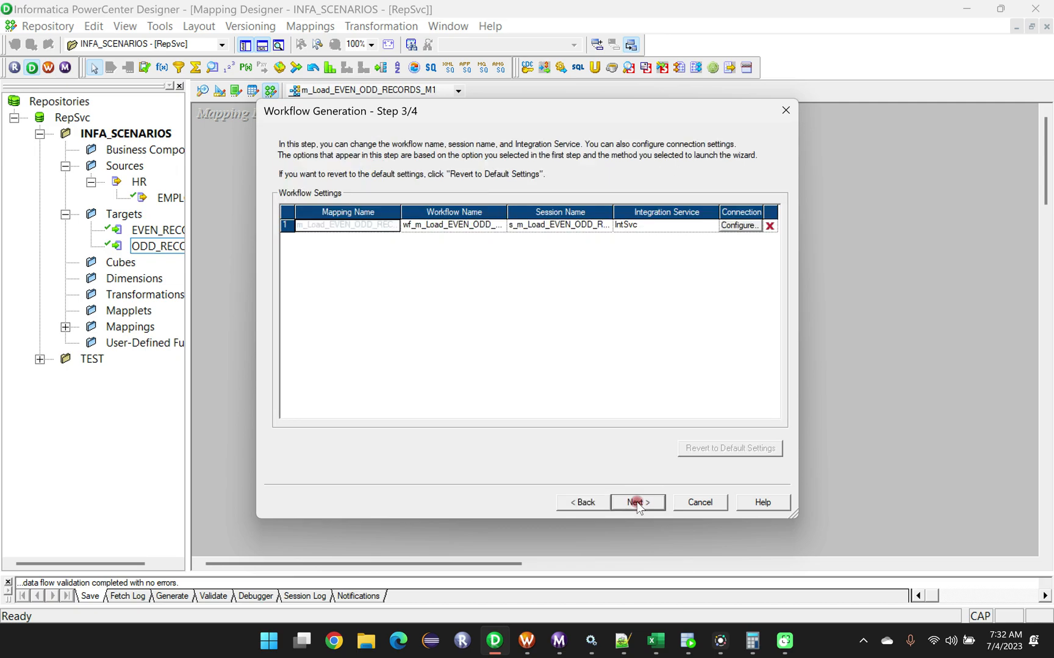
click(638, 501)
click(638, 501)
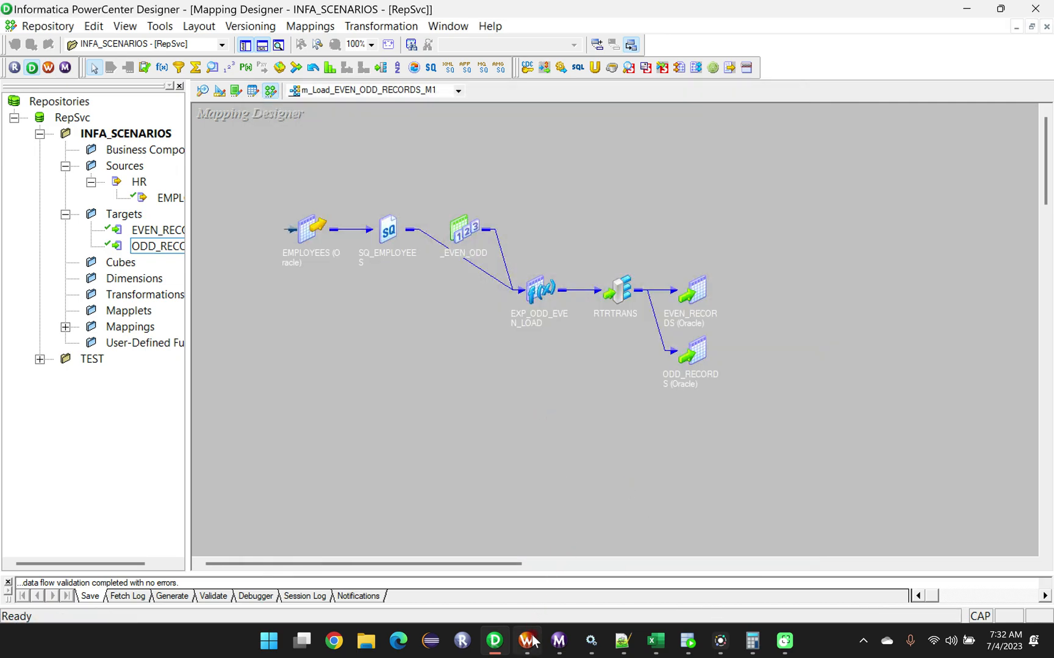
Switch to Workflow Manager, close and reopen the INFA_SCENARIOS folder to refresh it, and expand its Workflows.
click(529, 645)
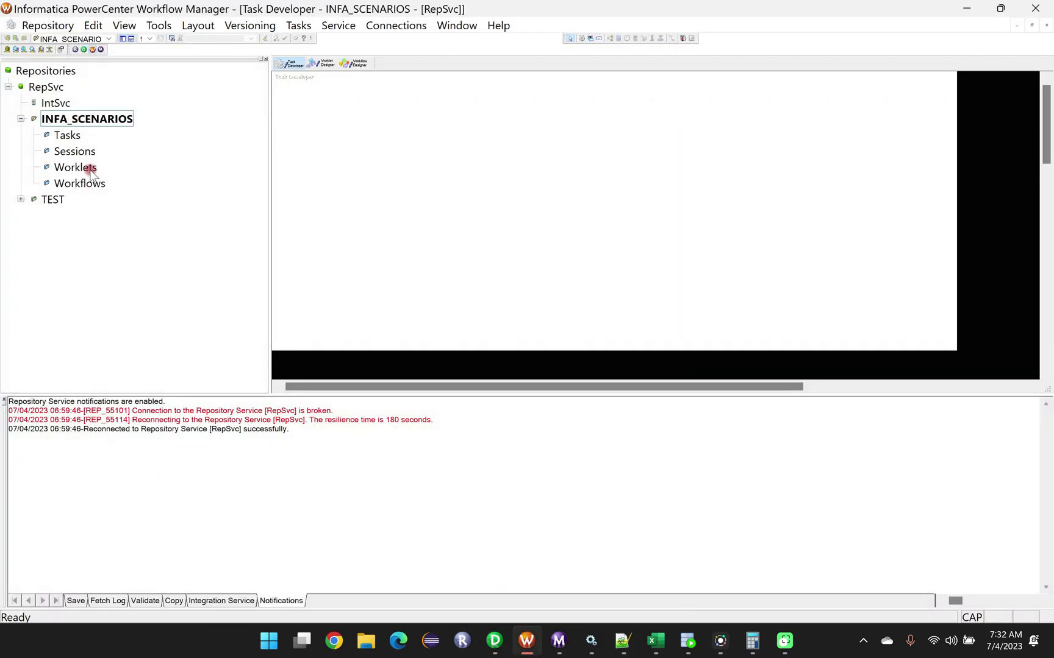
click(67, 119)
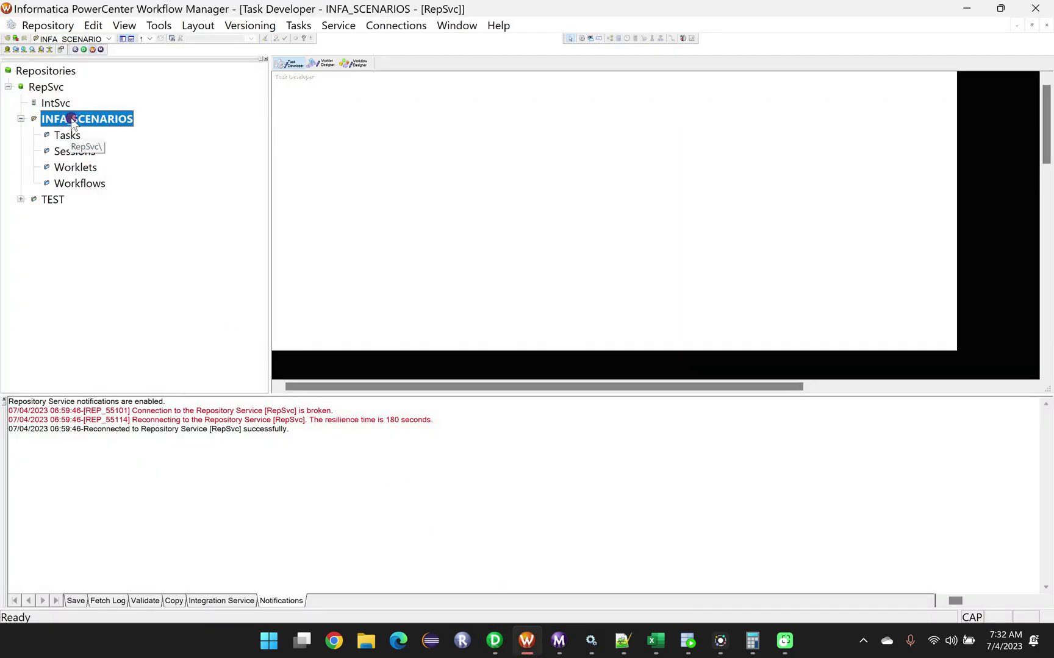
right_click(68, 118)
click(122, 188)
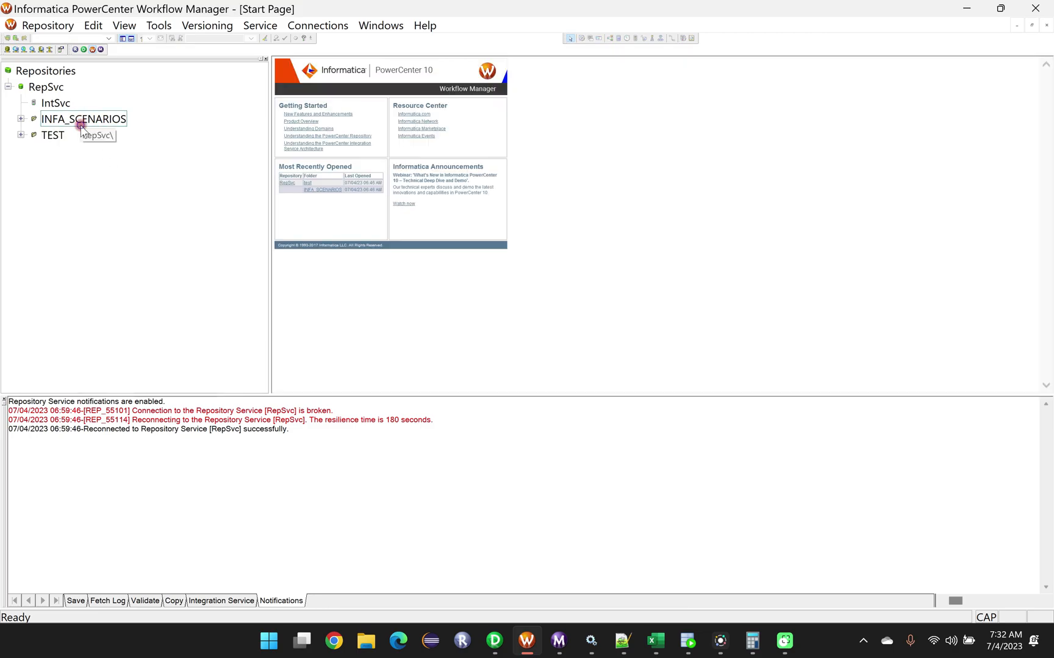
right_click(77, 119)
click(117, 175)
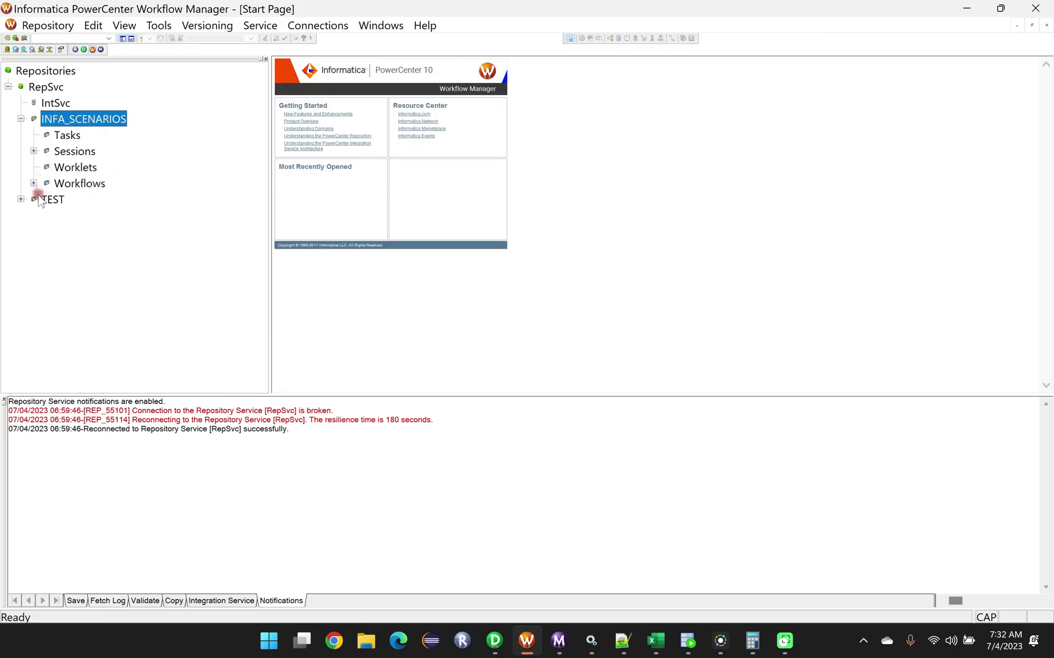
click(34, 183)
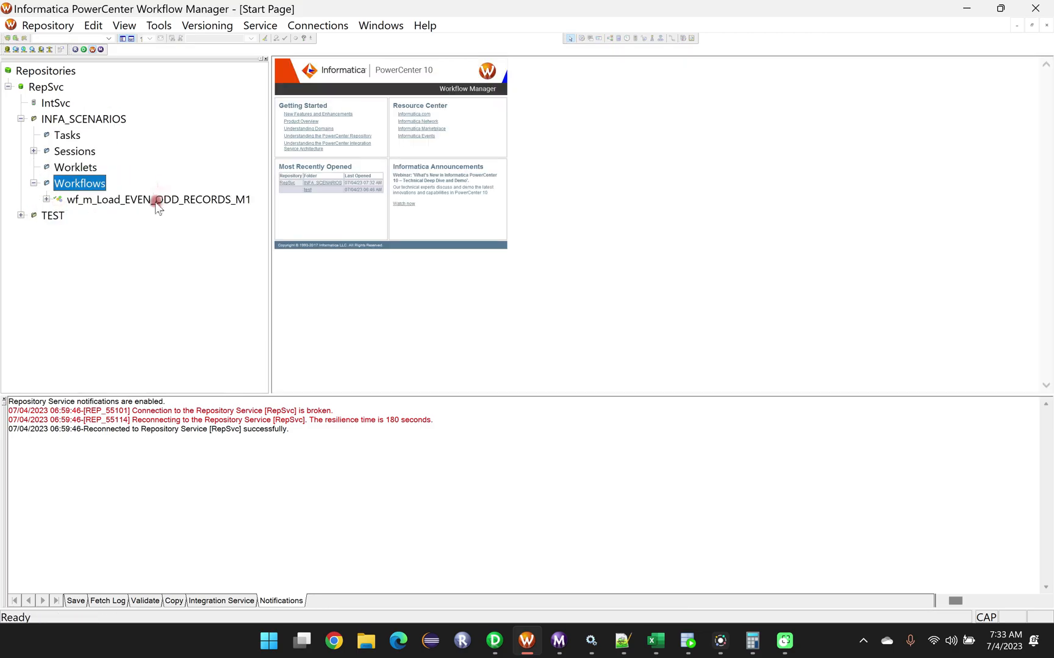
click(69, 119)
right_click(68, 120)
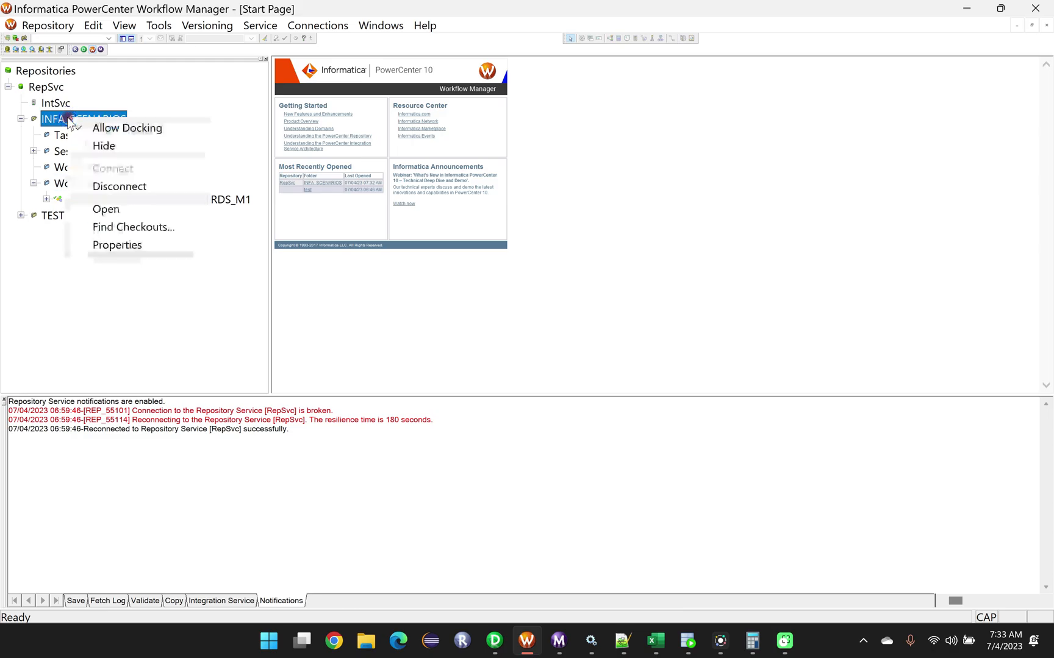
click(105, 207)
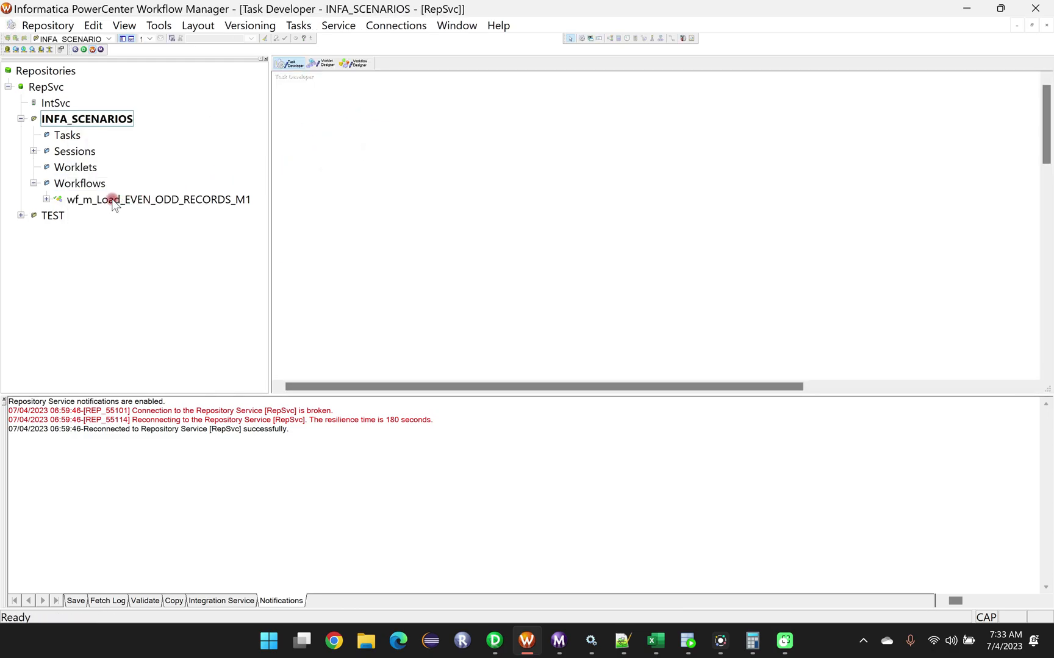
Load the workflow wf_m_Load_EVEN_ODD_RECORDS_M1 into the Workflow Designer.
click(92, 204)
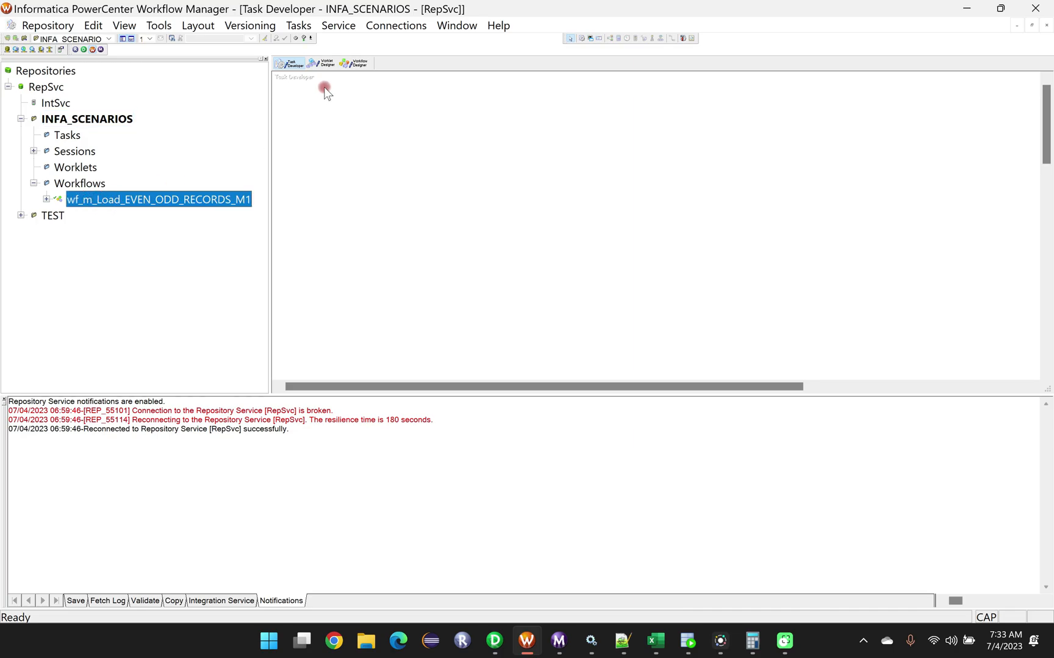
click(354, 63)
drag(139, 200, 410, 147)
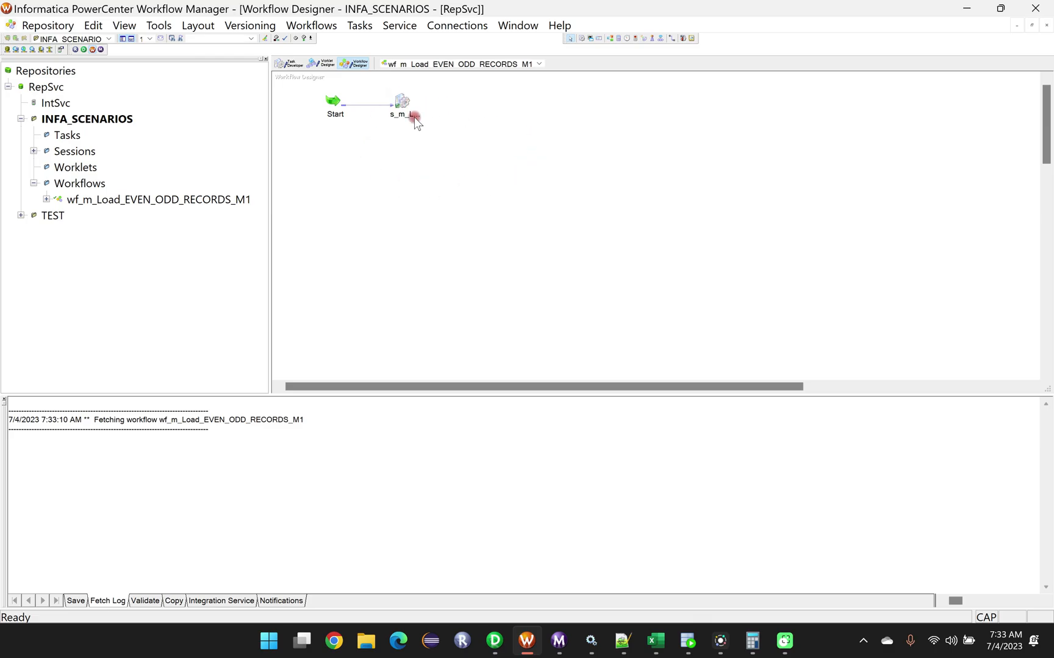
Open the mapping settings of session s_m_Load_EVEN_ODD_RECORDS_M1 and confirm ORL_SOURCES as the relational connection for SQ_EMPLOYEES.
click(403, 101)
double_click(403, 101)
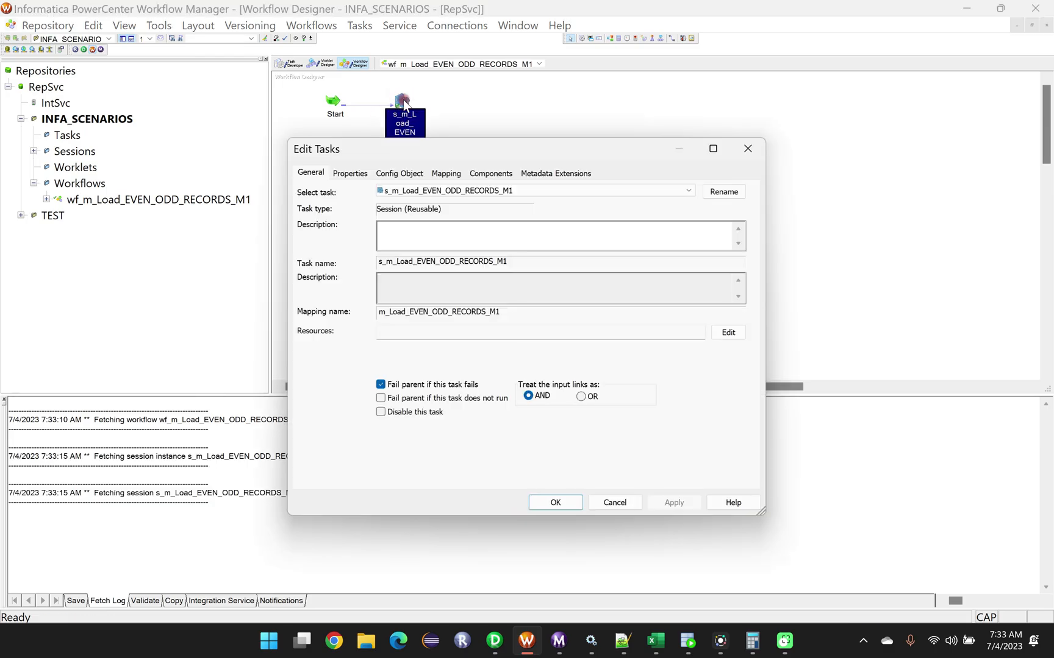
click(444, 174)
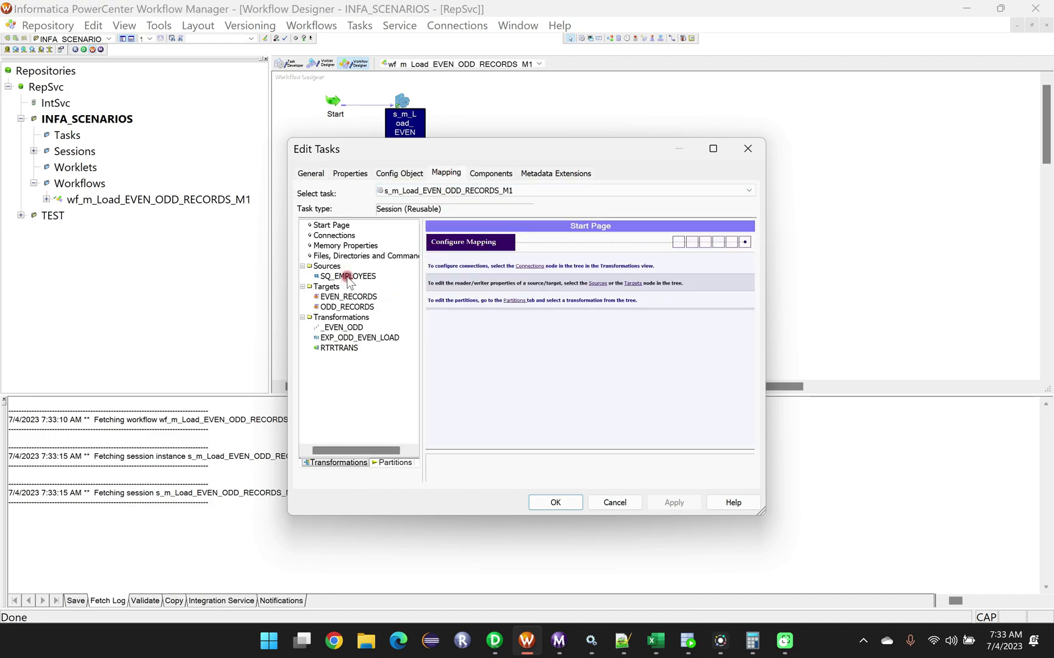
click(335, 278)
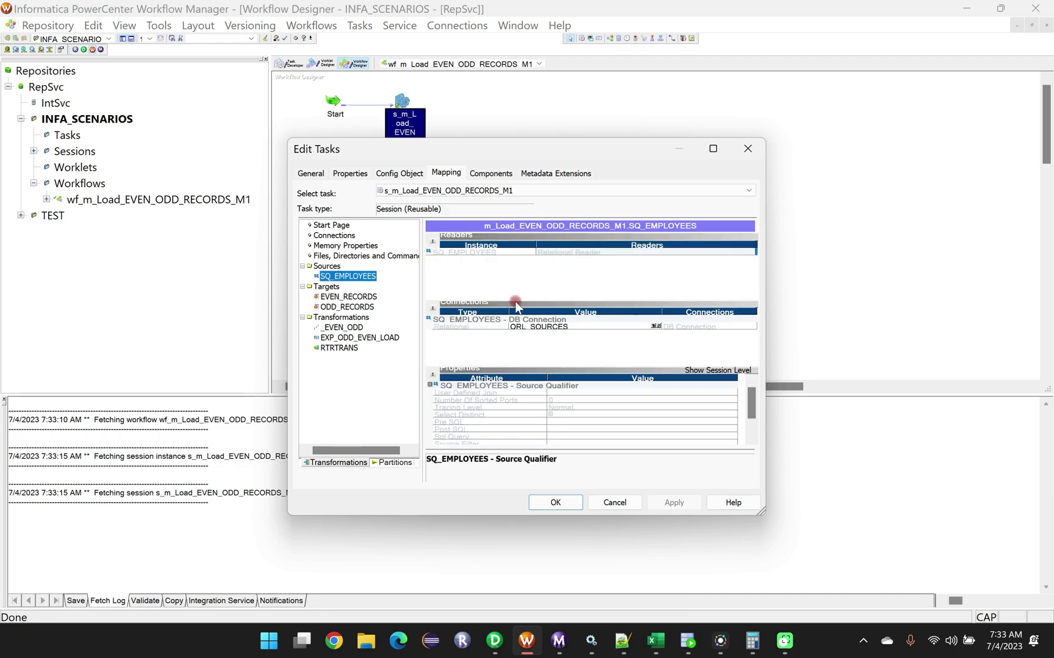
click(537, 328)
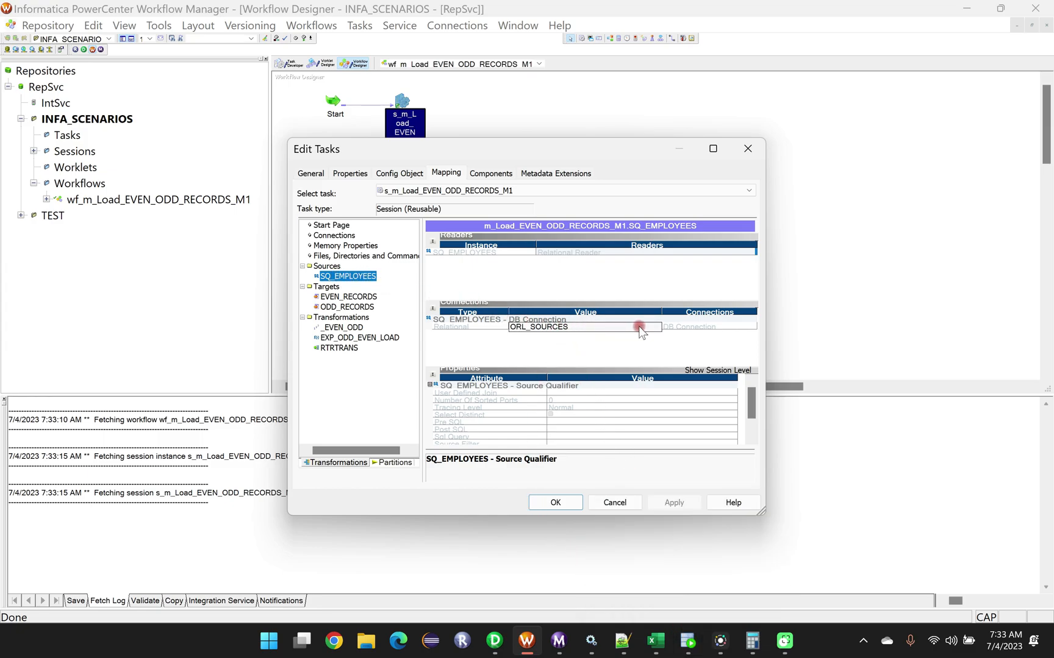
click(612, 354)
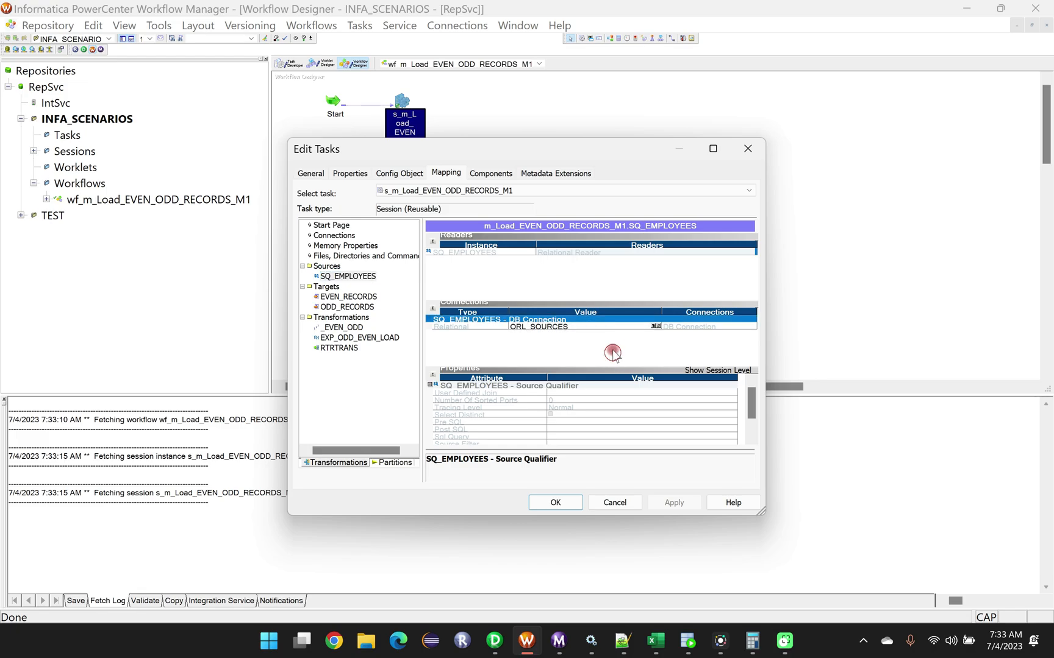
click(654, 326)
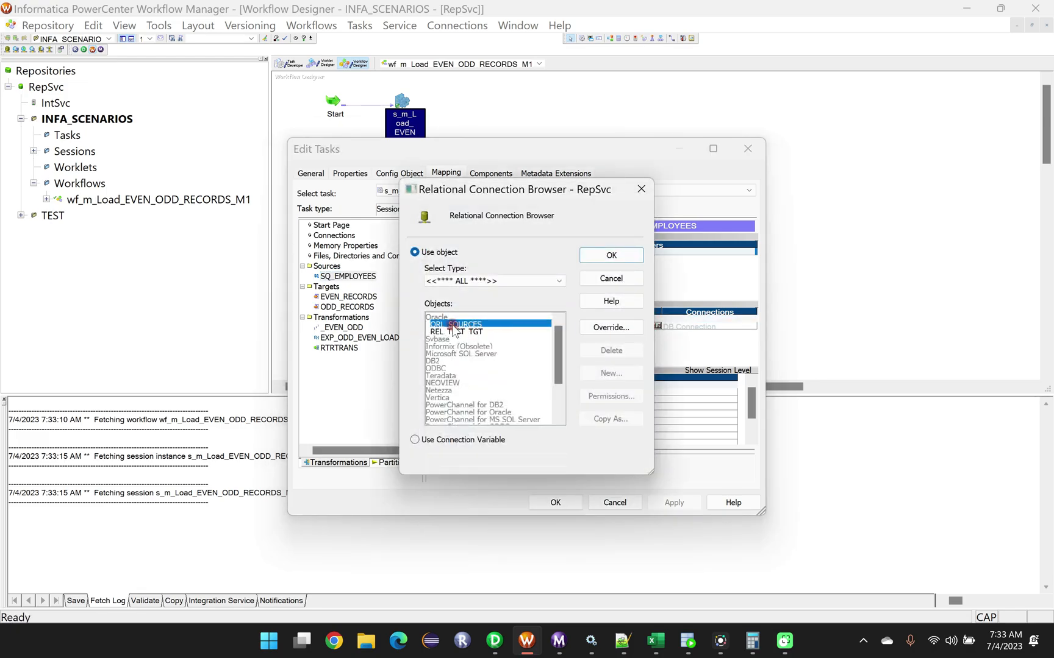
click(605, 256)
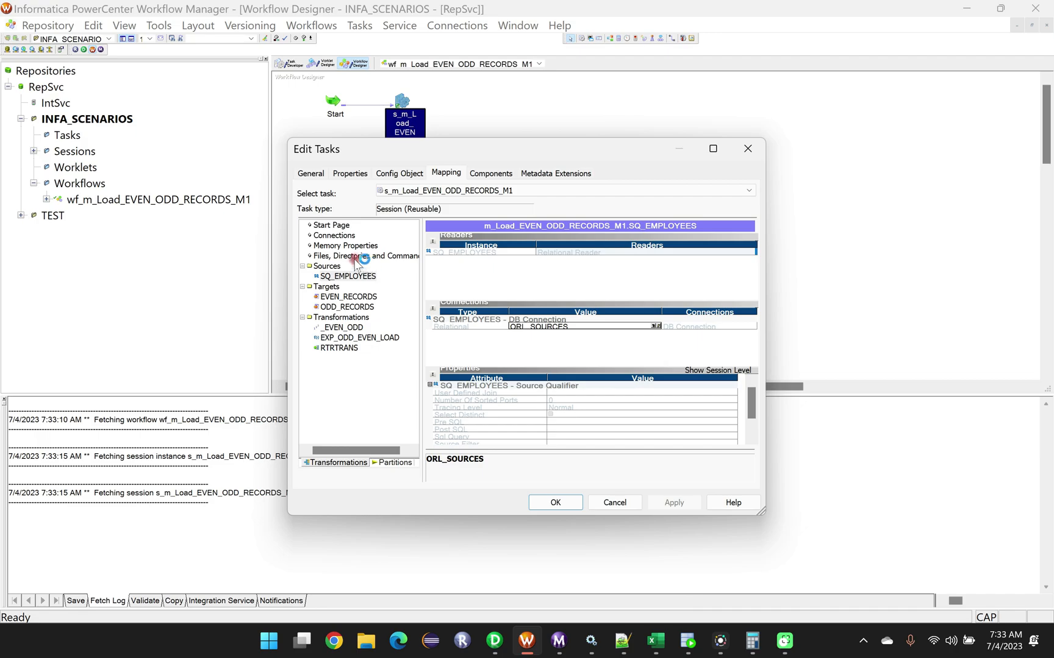
Set the EVEN_RECORDS target's relational connection to REL_TEST_TGT, checking the TEST_TGT connection in SQL Developer before confirming.
click(346, 298)
click(655, 318)
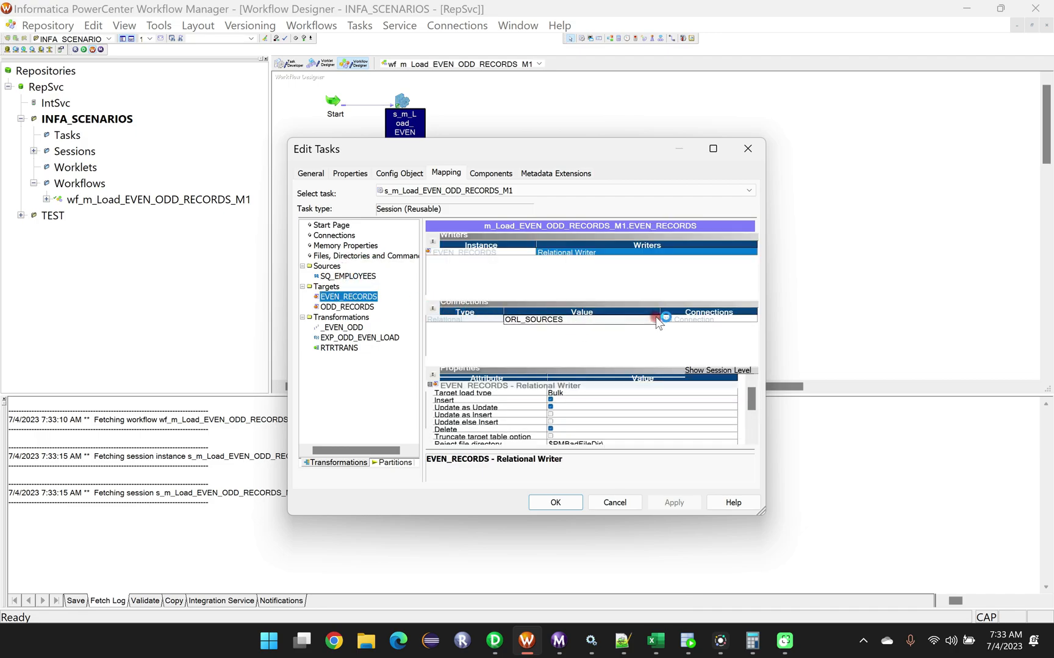
click(658, 318)
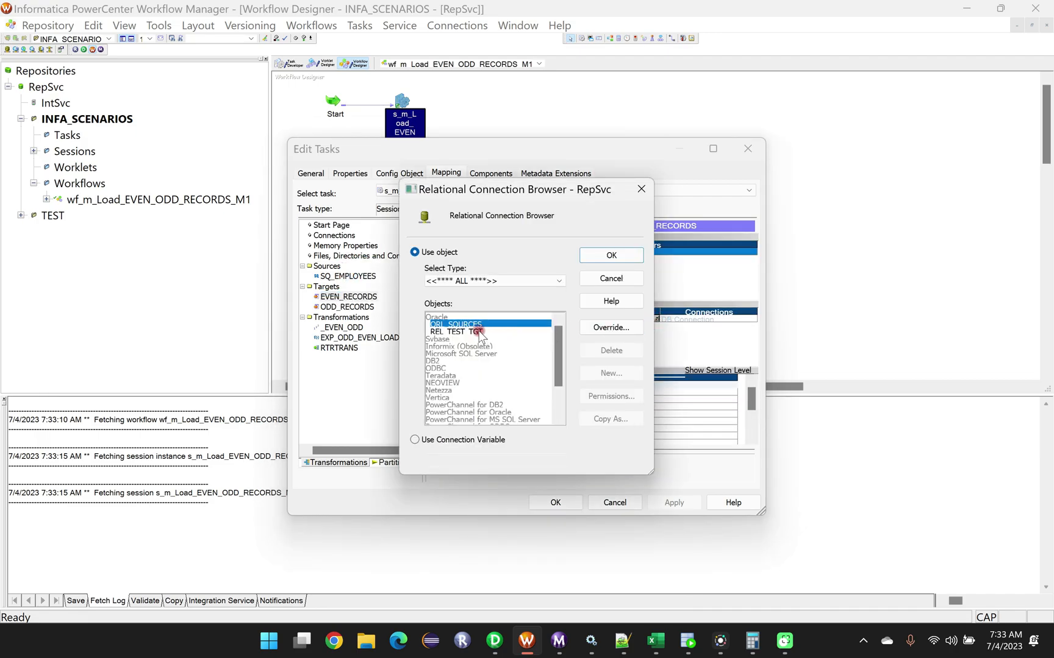
click(471, 334)
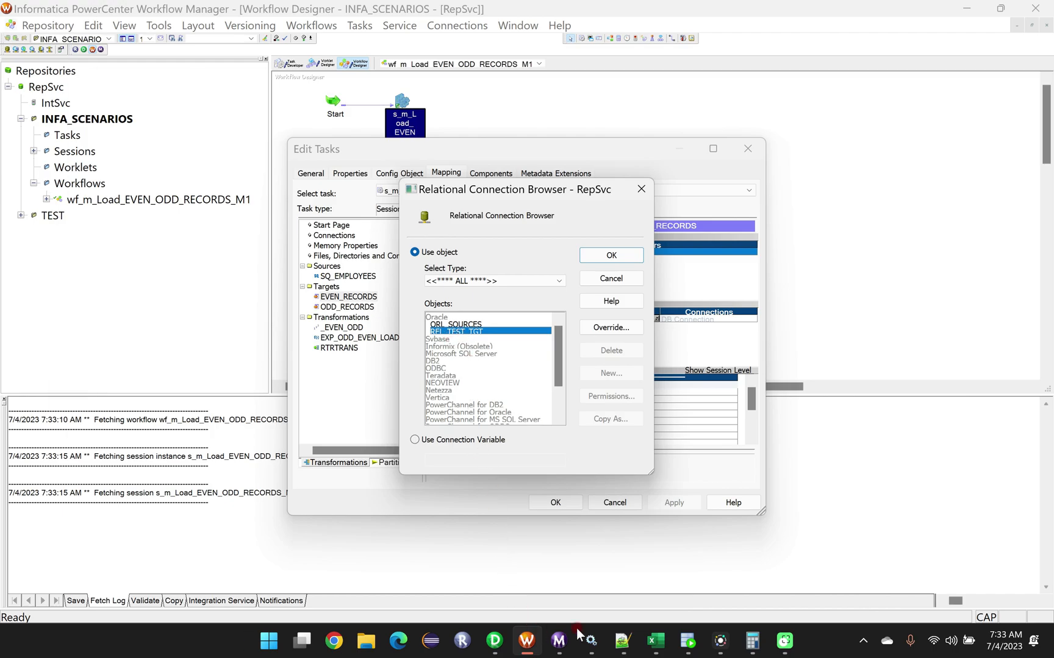
click(687, 640)
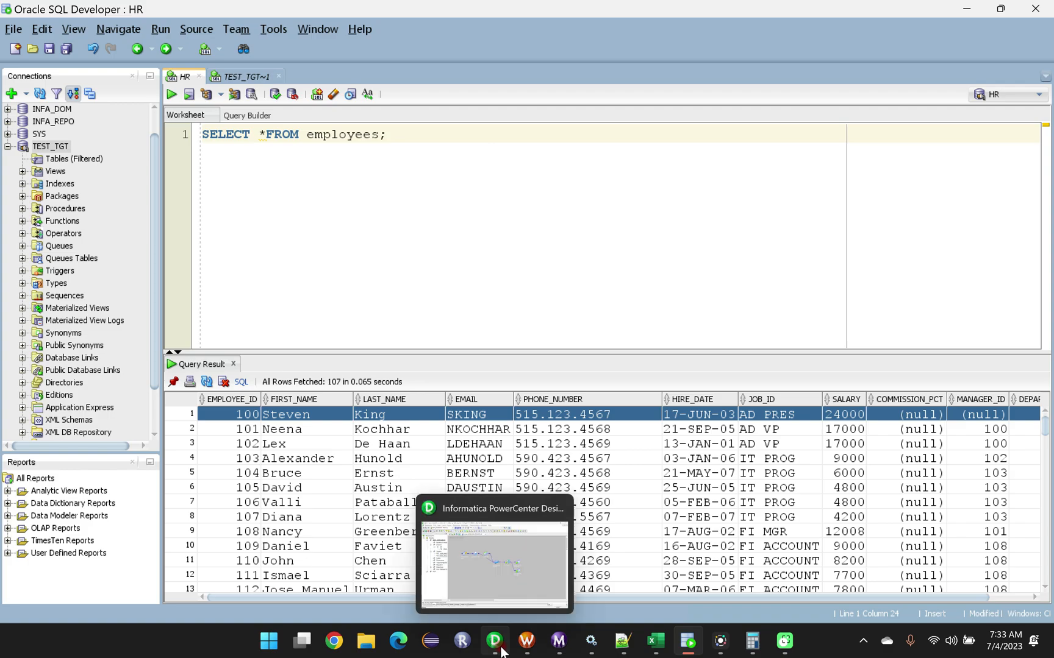
click(526, 641)
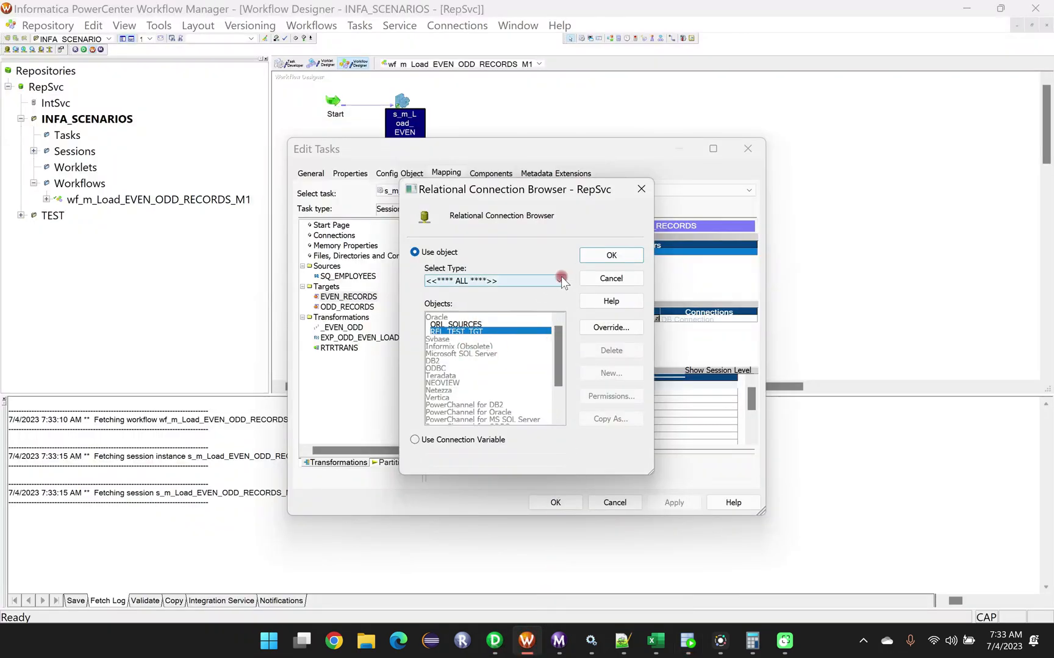
click(611, 255)
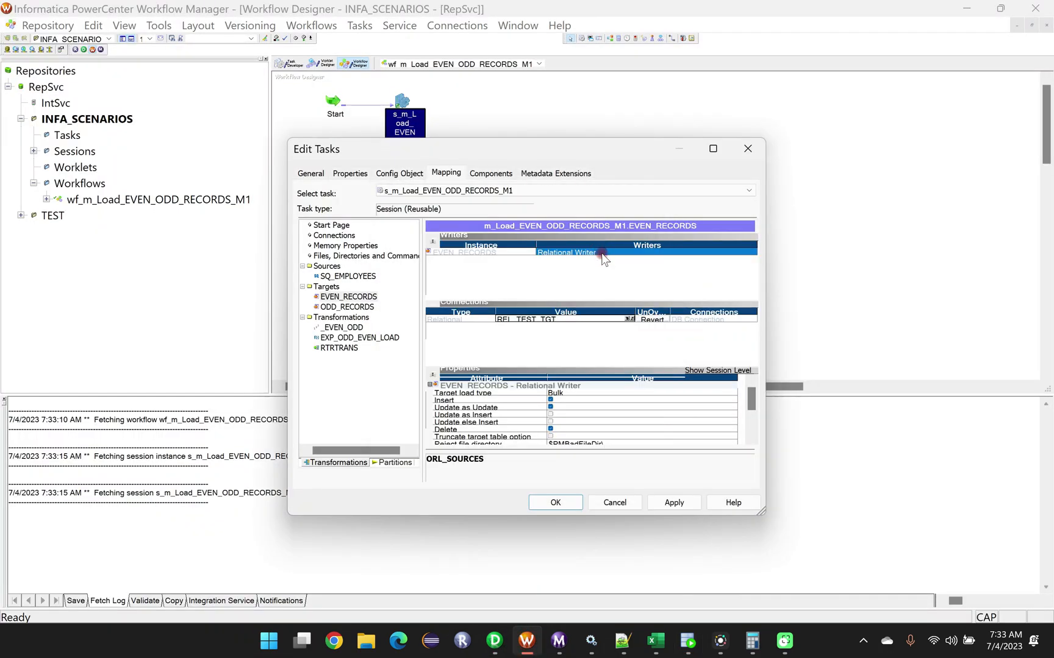
Set the ODD_RECORDS target's relational connection to REL_TEST_TGT.
click(354, 308)
click(652, 320)
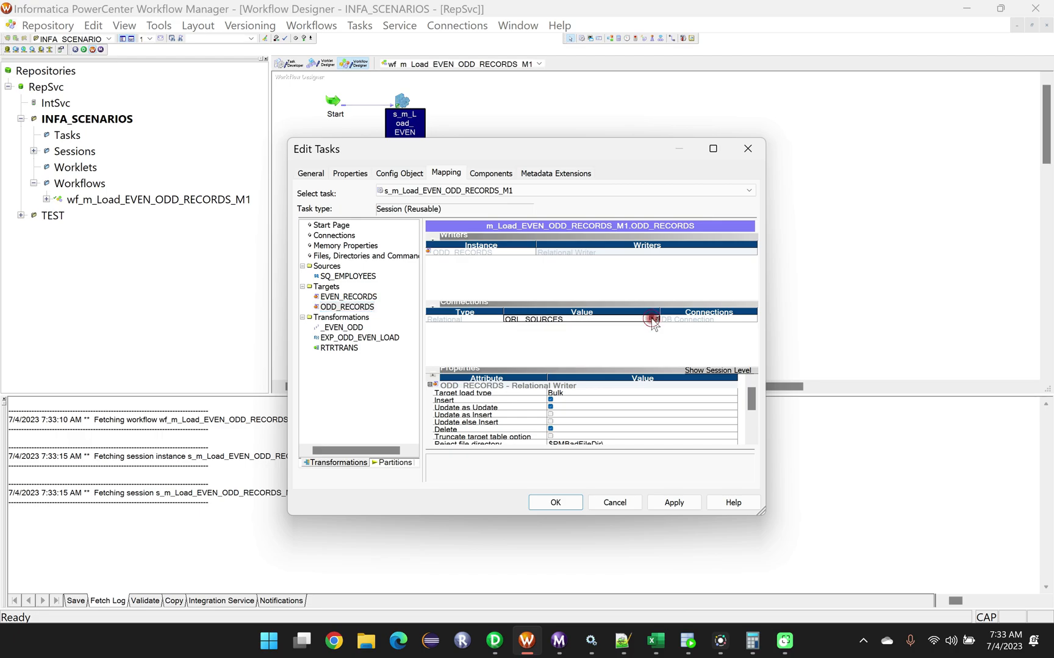
click(451, 332)
click(596, 262)
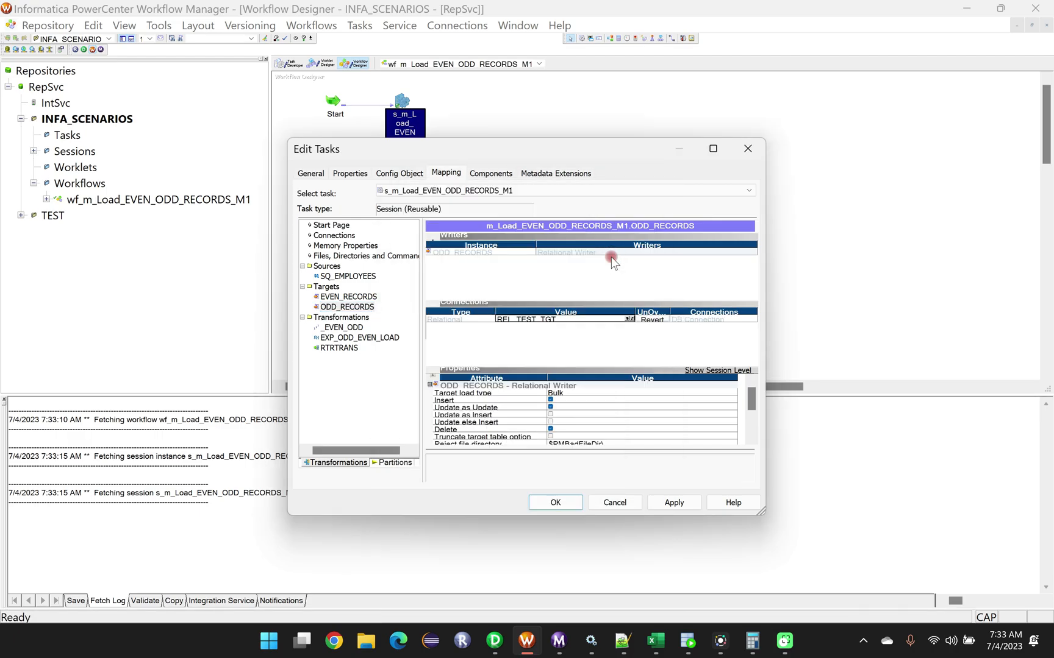
Set the target load type of ODD_RECORDS and EVEN_RECORDS to Normal, and apply the session changes.
click(561, 395)
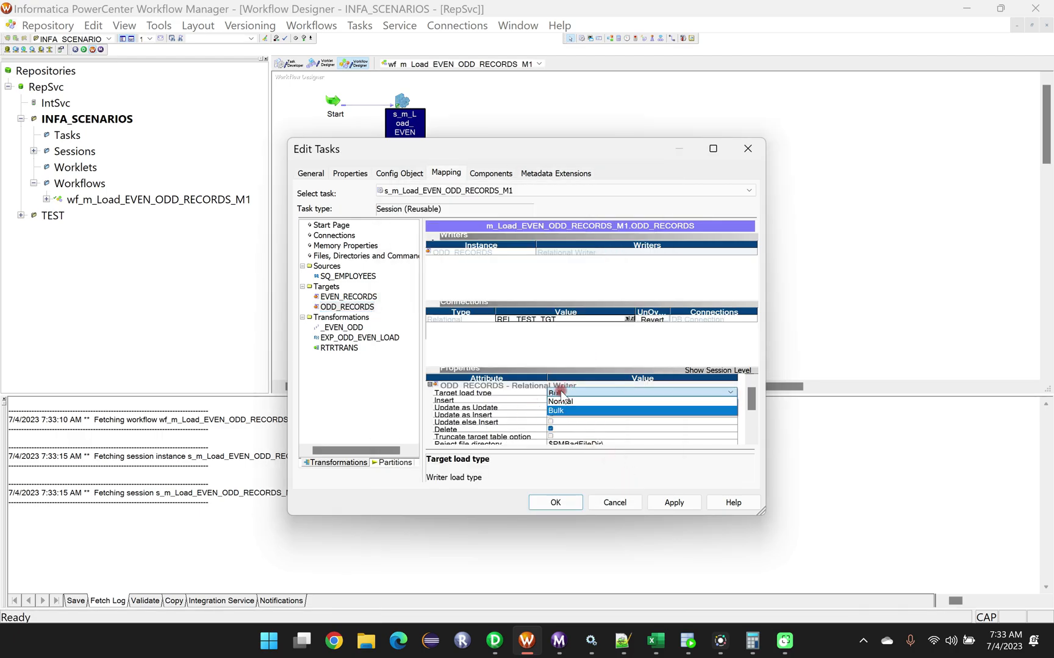
click(561, 407)
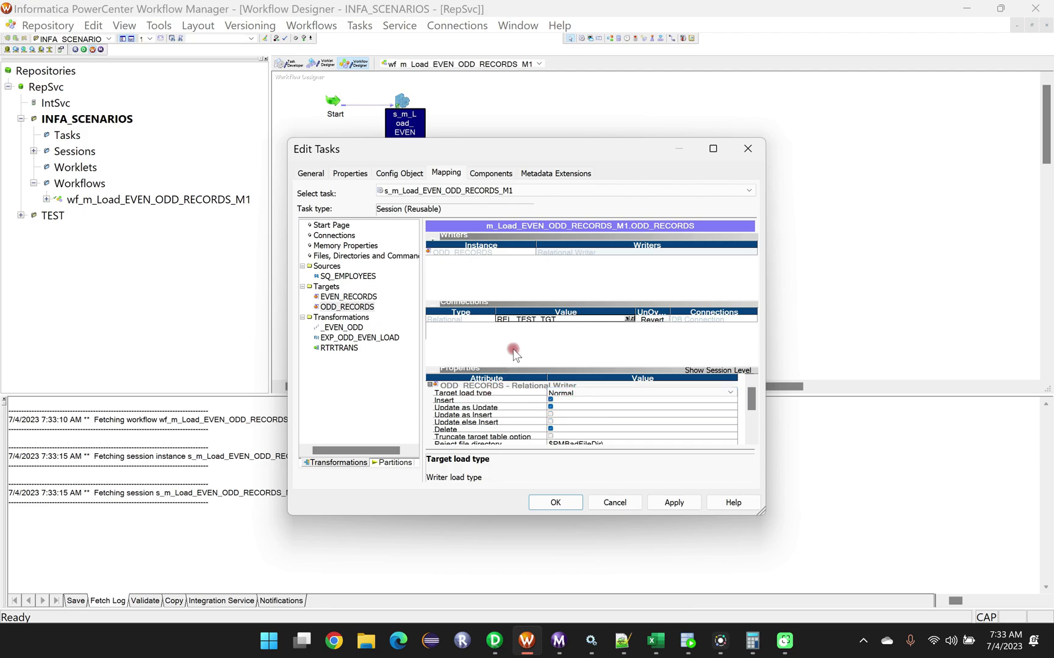
click(344, 297)
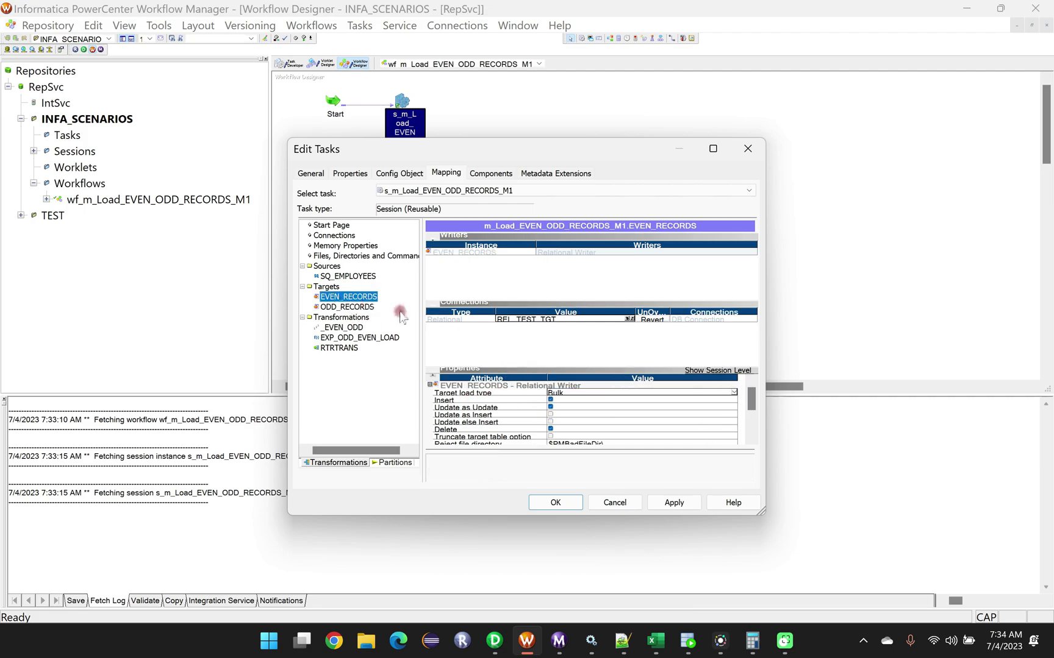
click(577, 393)
click(574, 401)
click(672, 502)
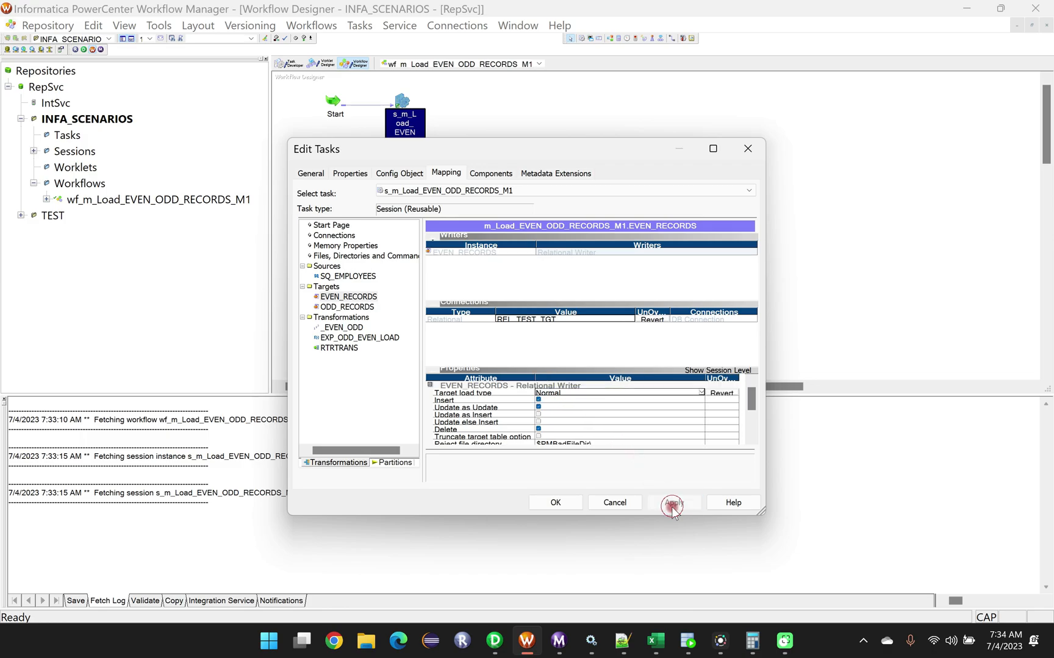
click(556, 503)
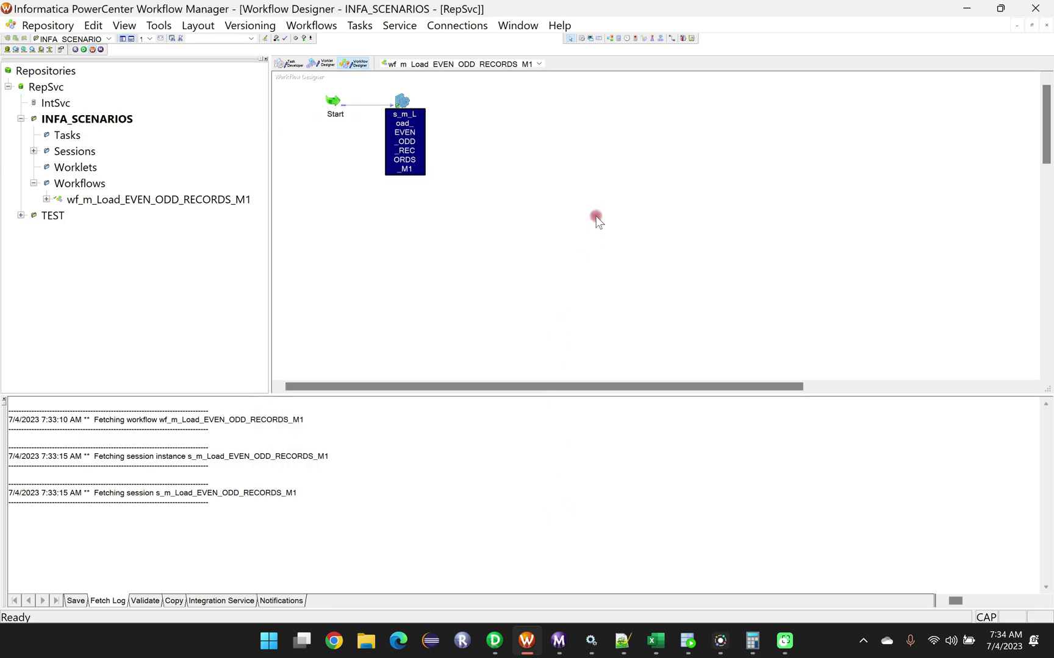
Save the workflow wf_m_Load_EVEN_ODD_RECORDS_M1 and start it.
key(ctrl+s)
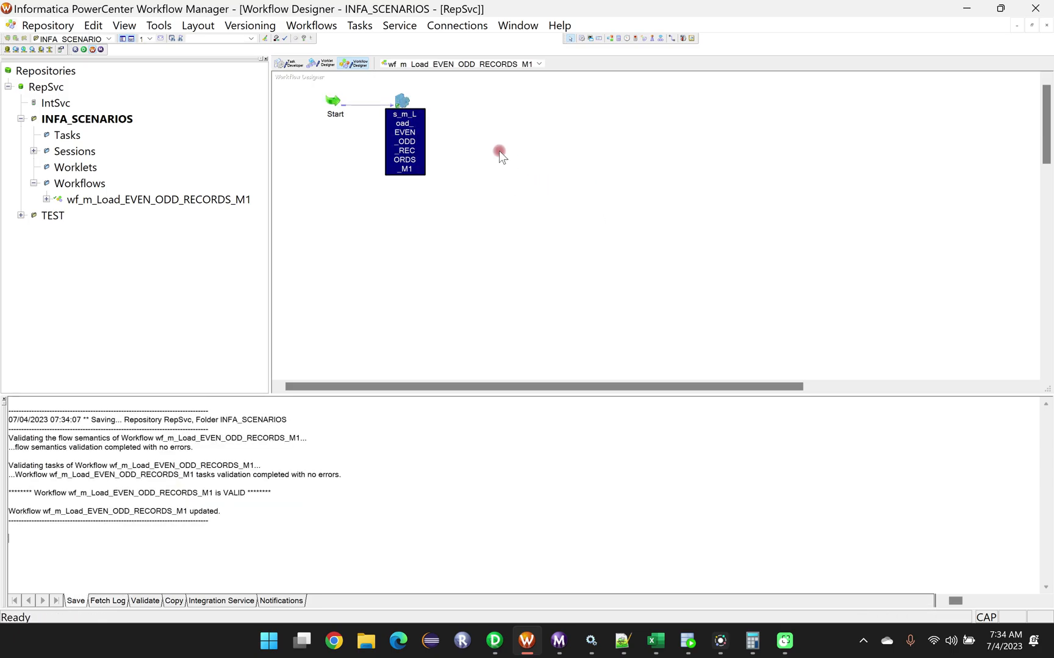
right_click(495, 156)
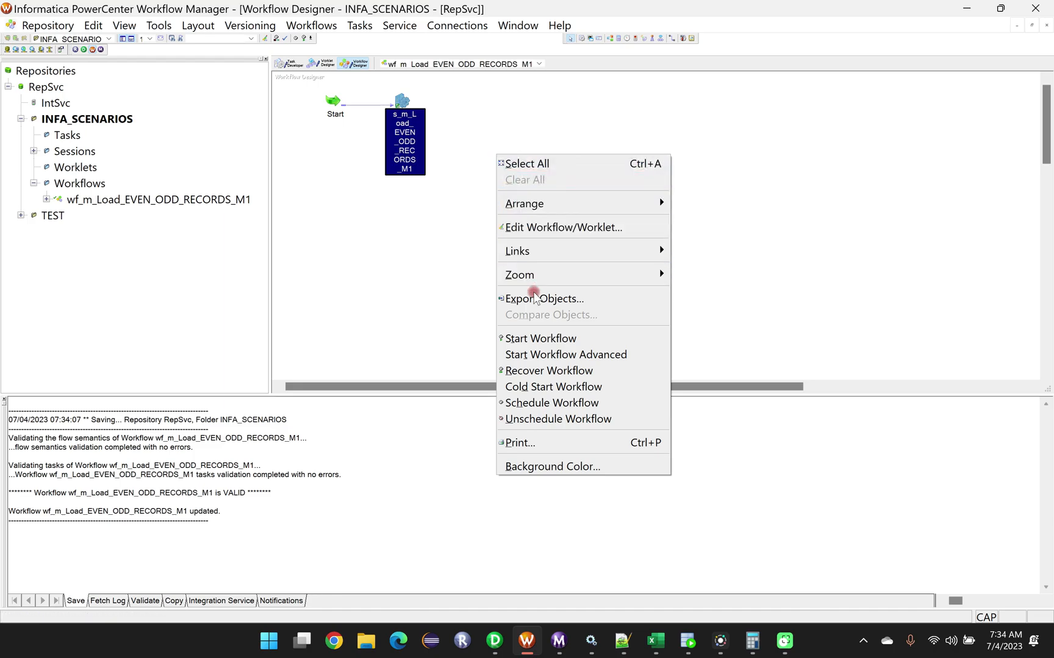
click(541, 339)
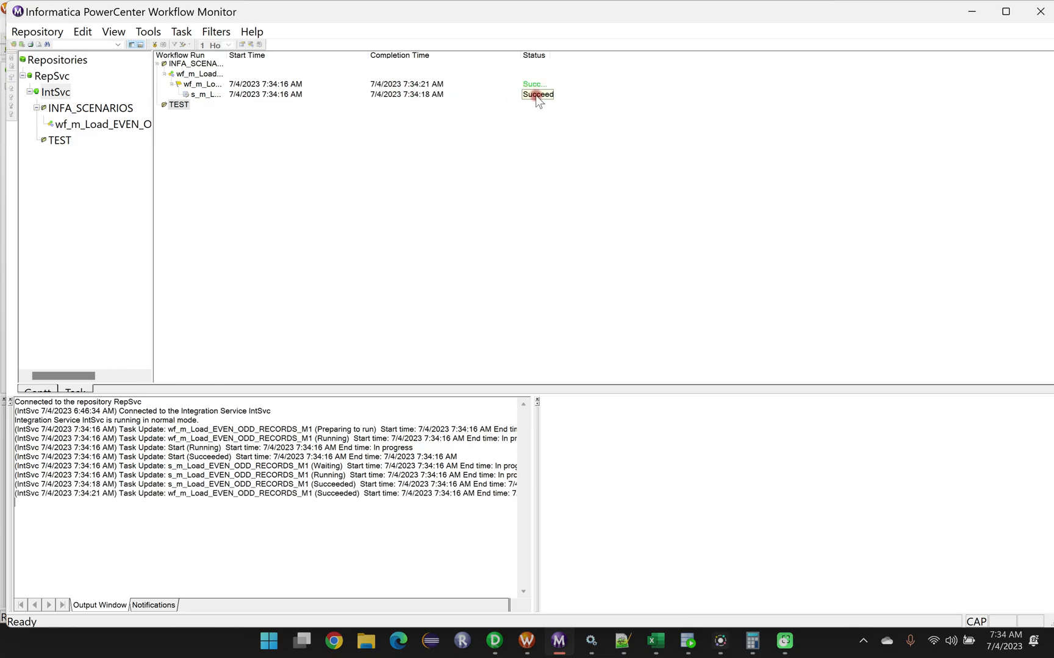
Show the source/target statistics for the s_m_Load_EVEN_ODD_RECORDS_M1 session run.
drag(154, 162, 253, 165)
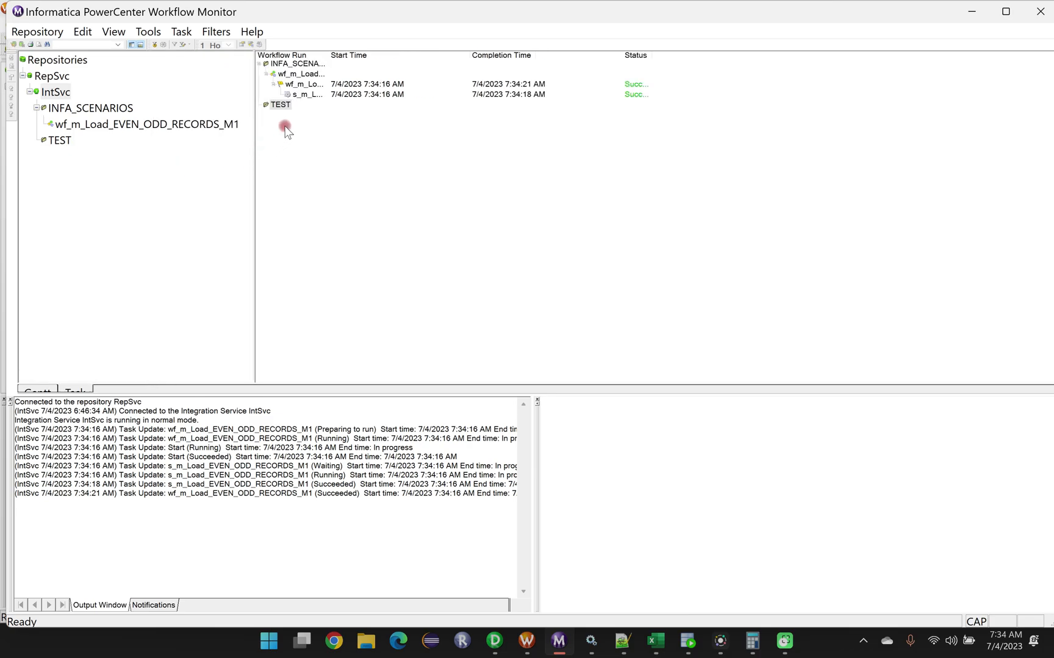
click(342, 101)
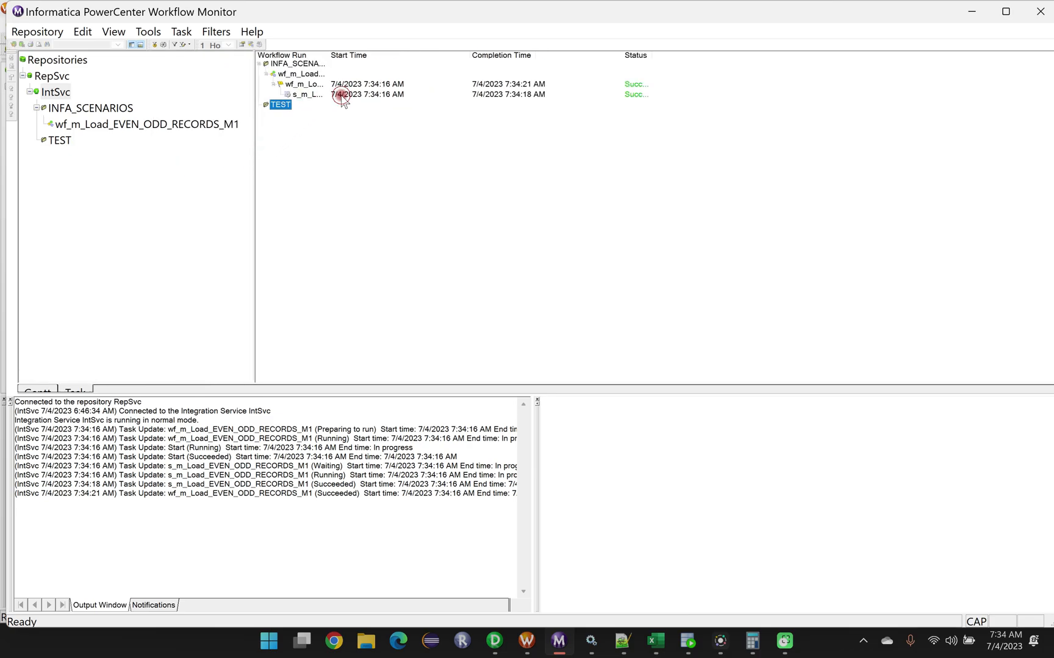
click(305, 95)
click(547, 407)
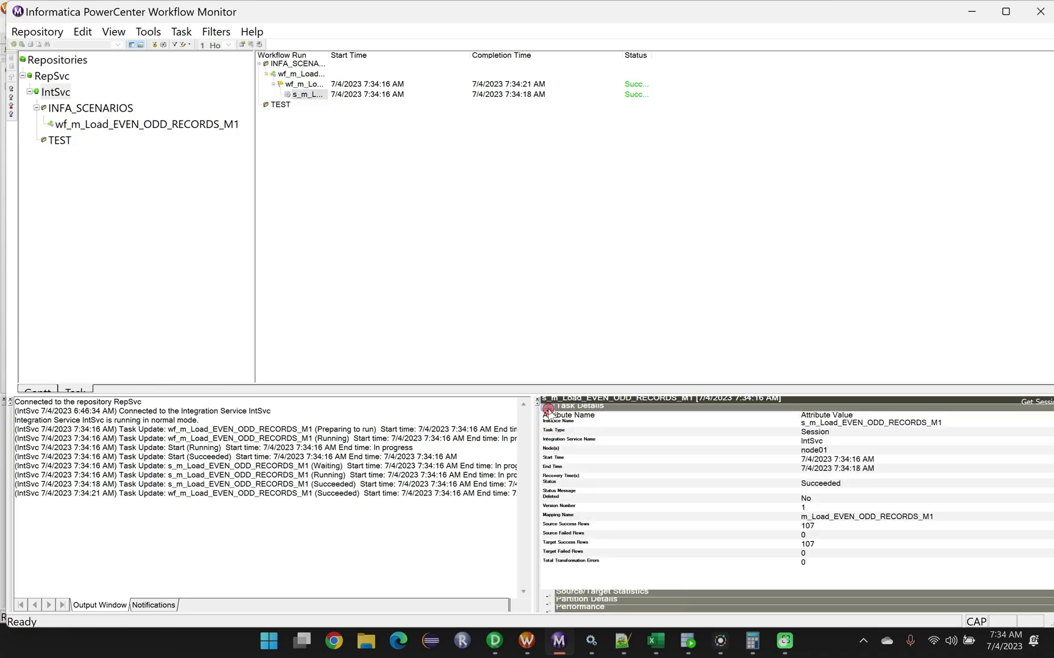
click(548, 415)
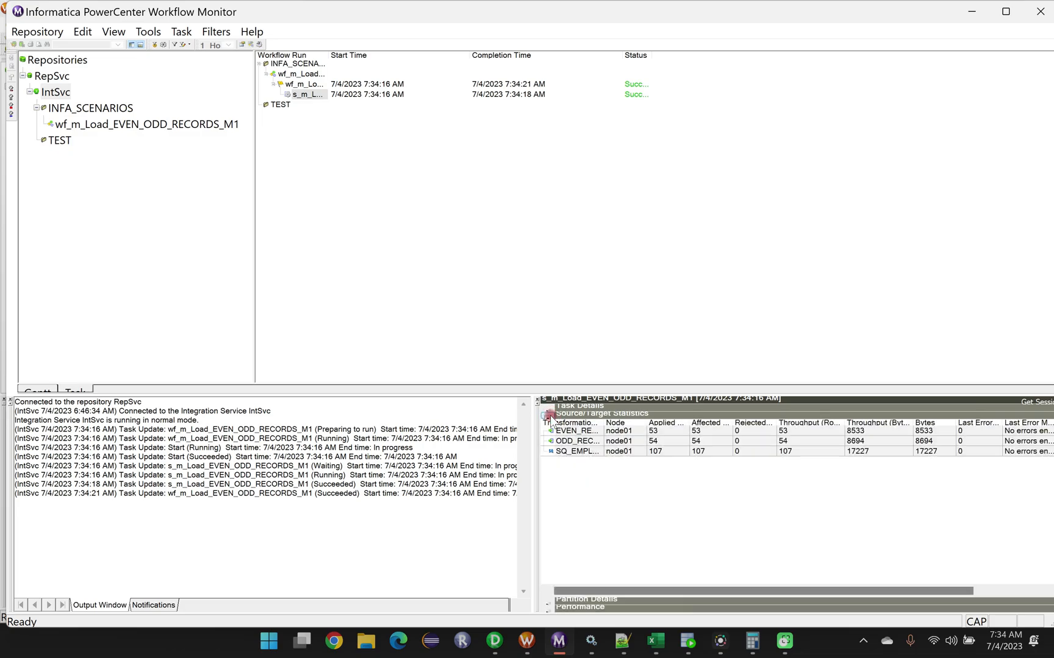
Widen the transformation name column and examine the row statistics of SQ_EMPLOYEES, EVEN_RECORDS and ODD_RECORDS.
drag(606, 422, 726, 422)
click(661, 457)
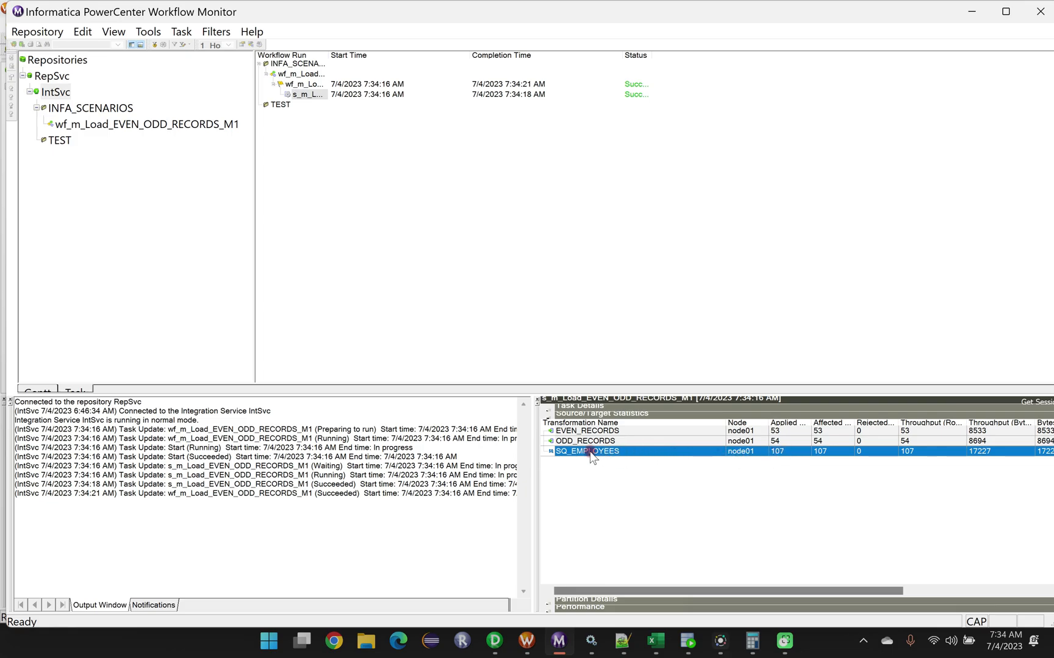
click(584, 431)
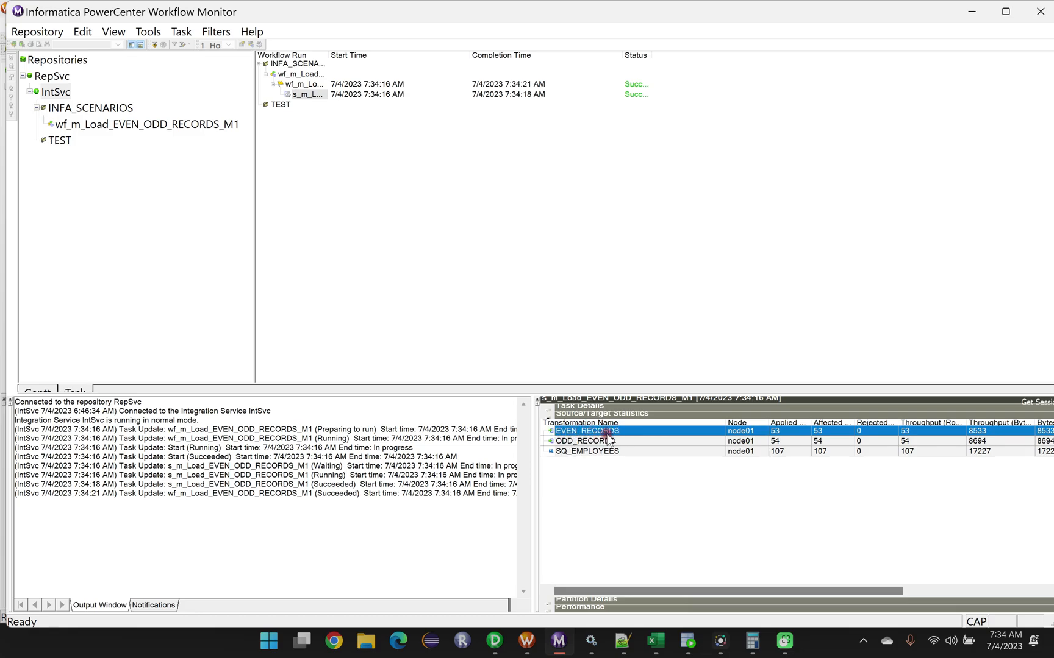
click(575, 441)
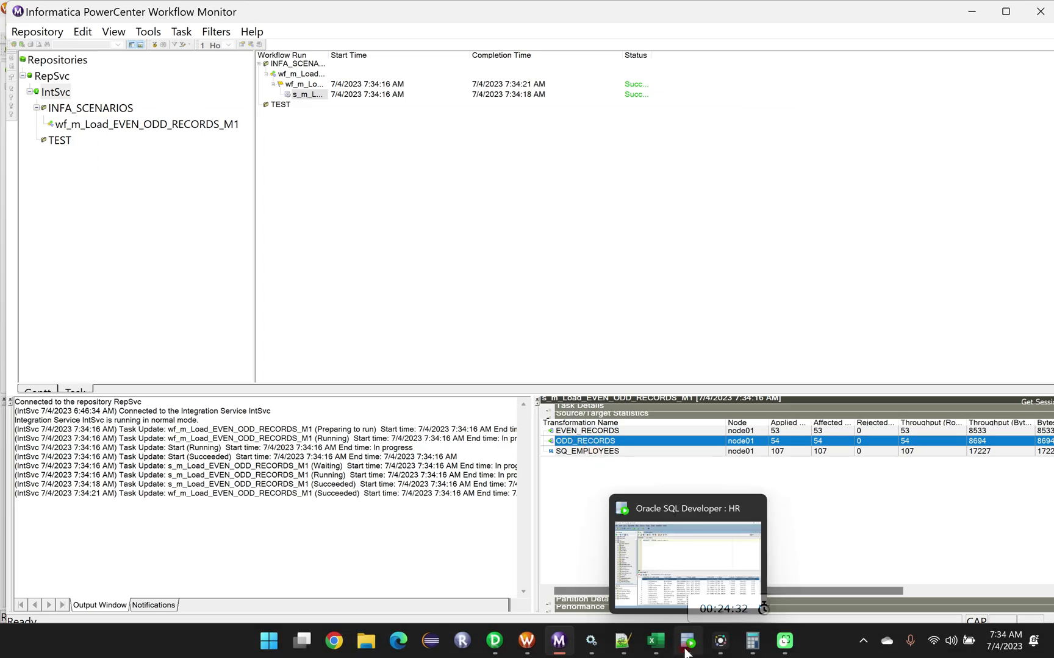
Switch to SQL Developer, run the even_records query in the TEST_TGT worksheet with the earlier result pinned, and review the returned rows.
click(656, 610)
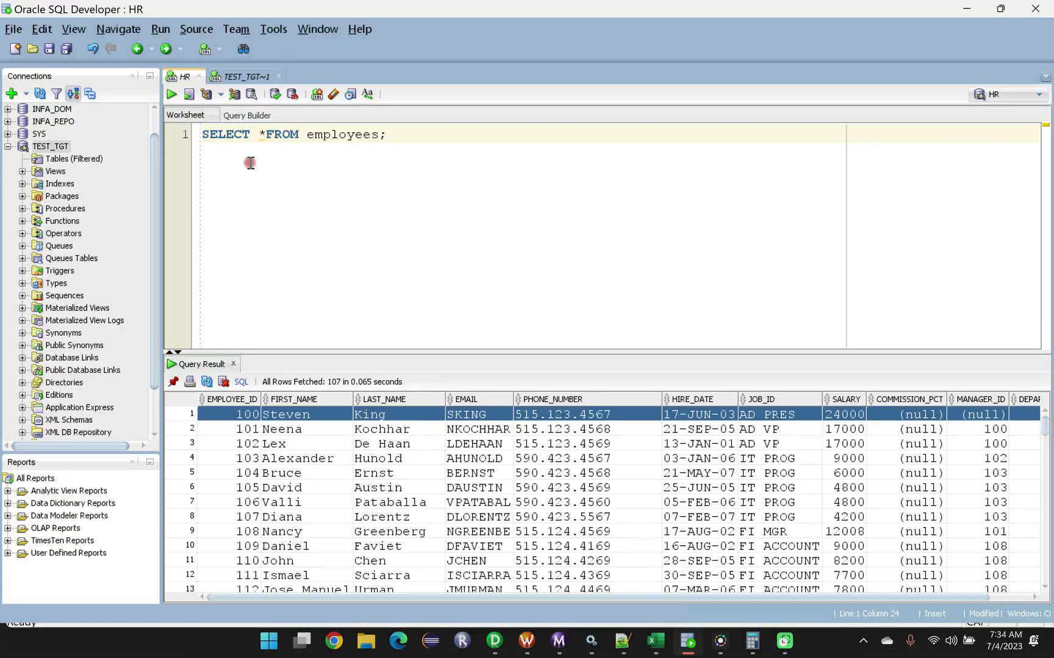
click(243, 76)
click(197, 356)
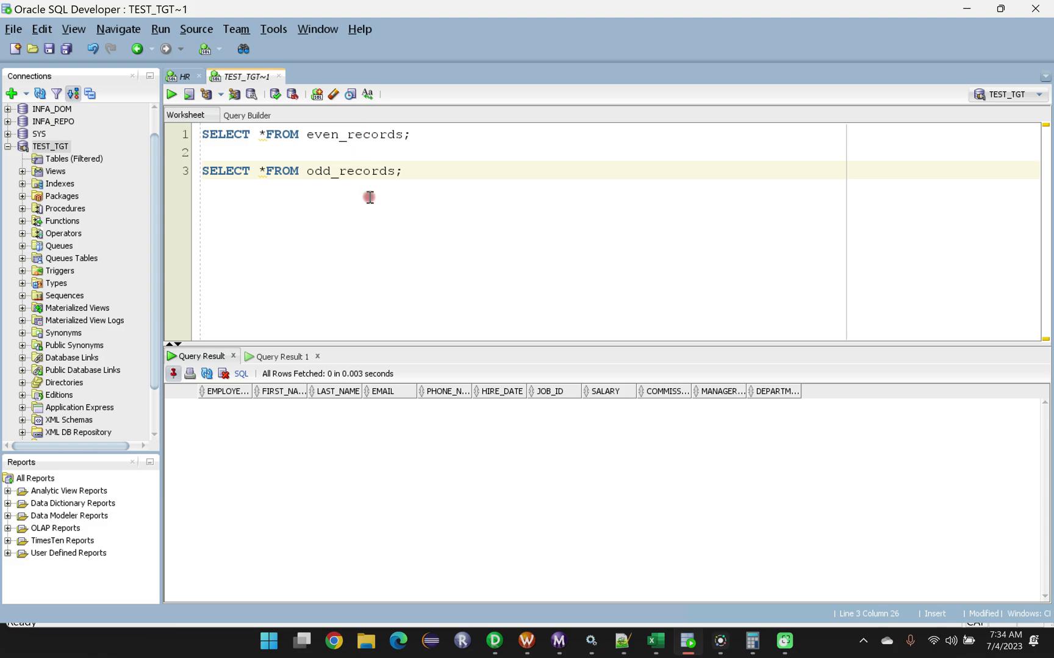
click(416, 133)
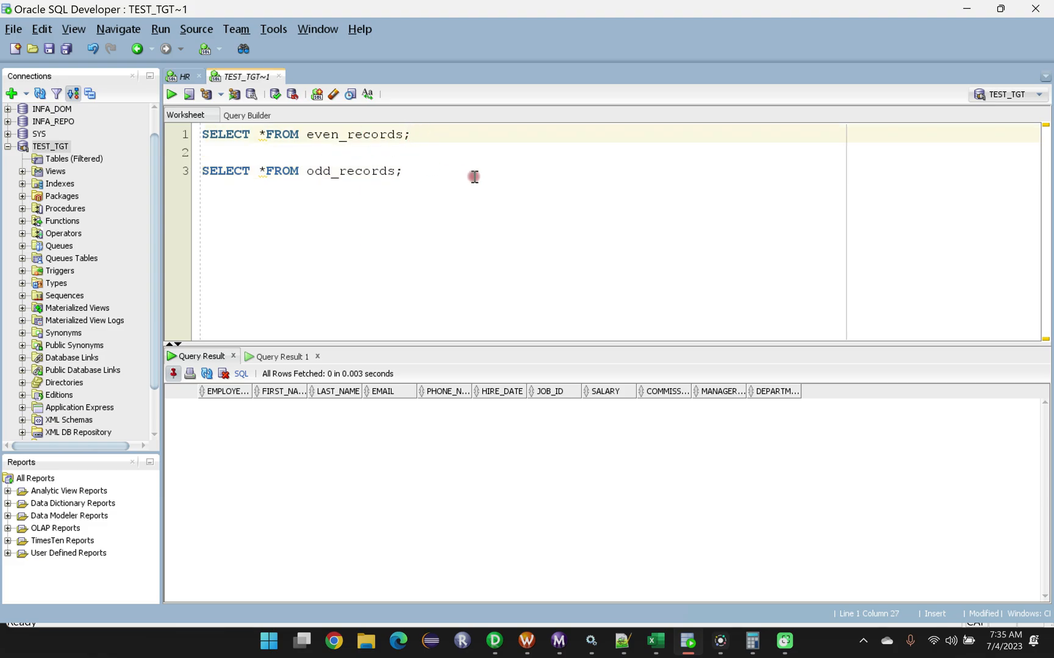
key(ctrl+Return)
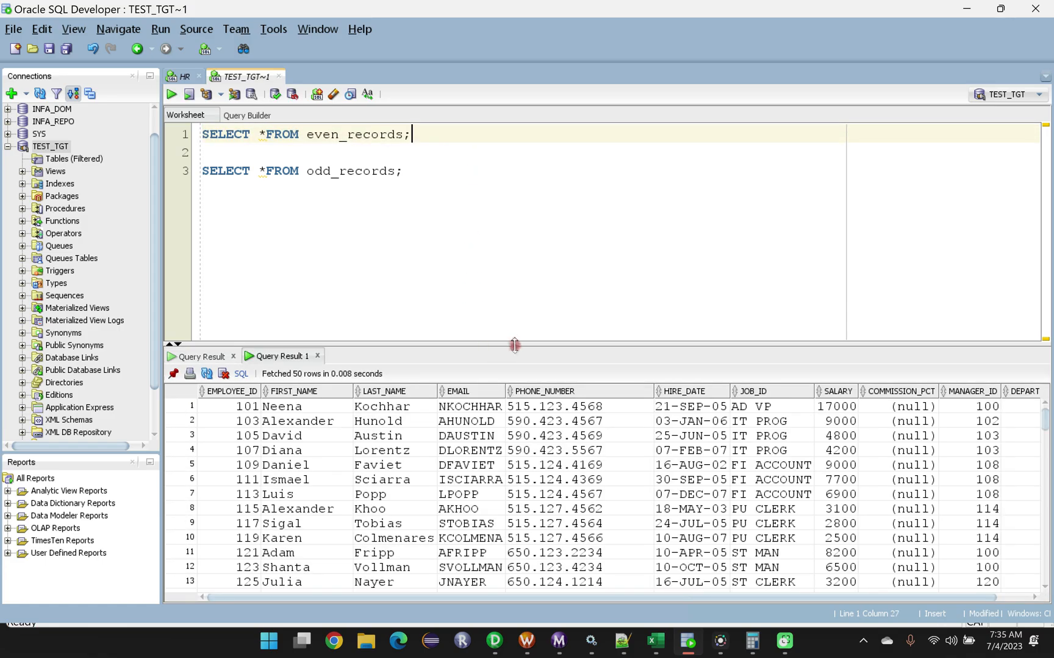
drag(515, 345, 515, 208)
scroll(195, 587, down, 10)
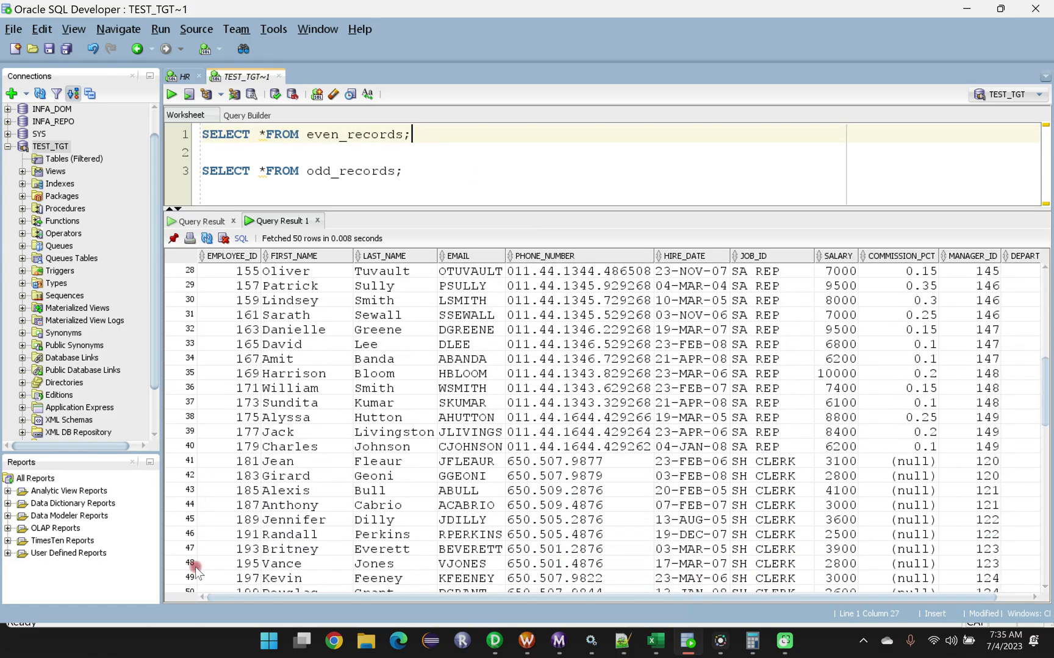
scroll(195, 587, up, 10)
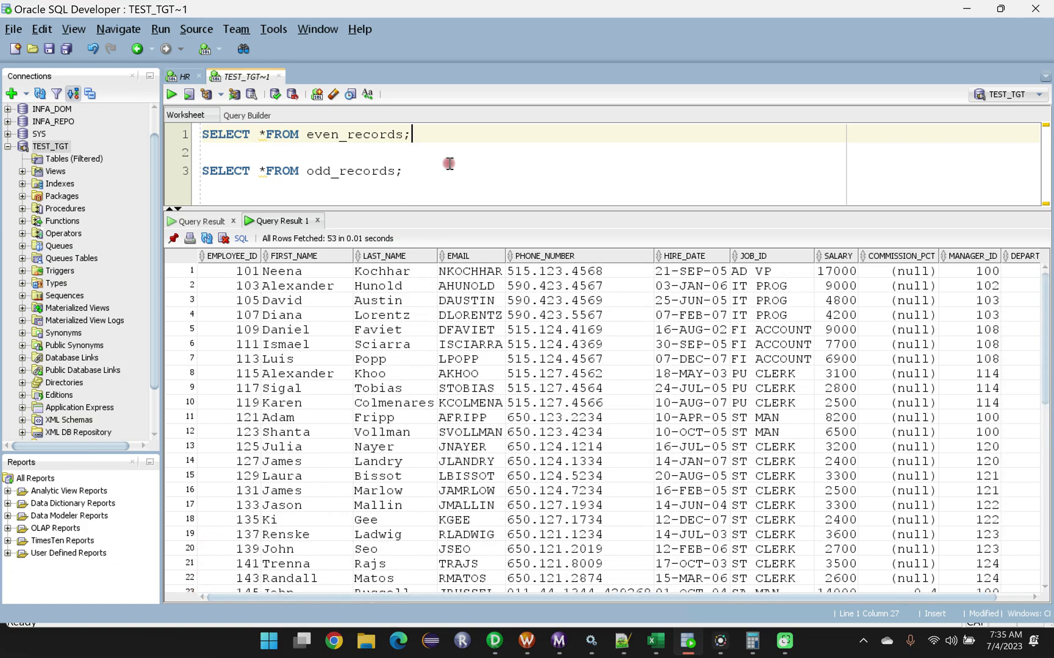
Pin the even_records result, run the odd_records query, and review its returned rows from start to end.
click(420, 171)
click(174, 241)
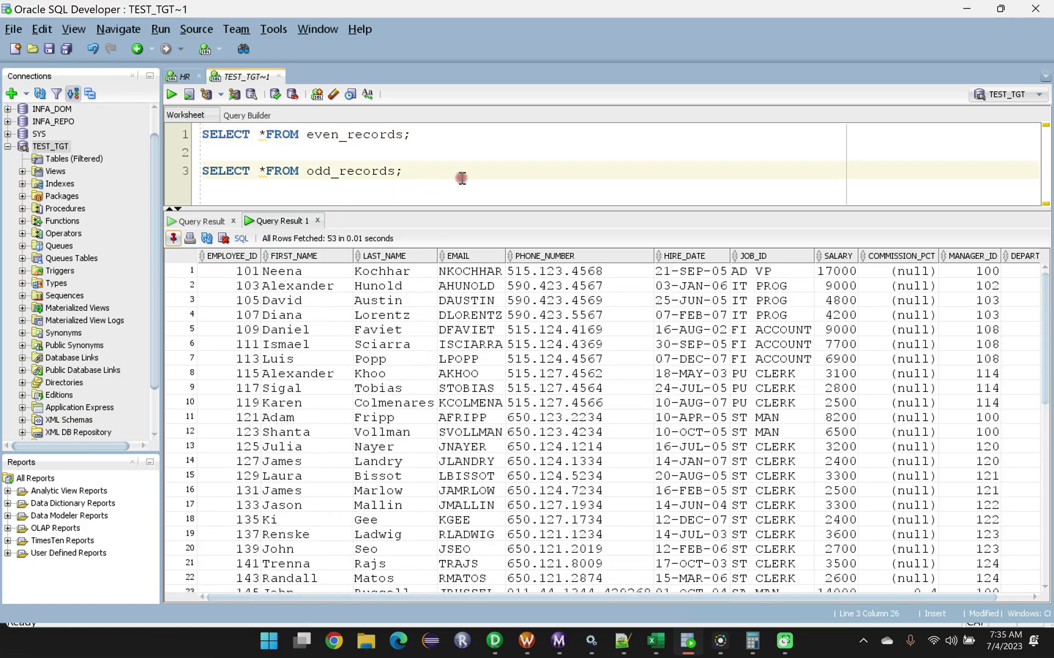
key(ctrl+Return)
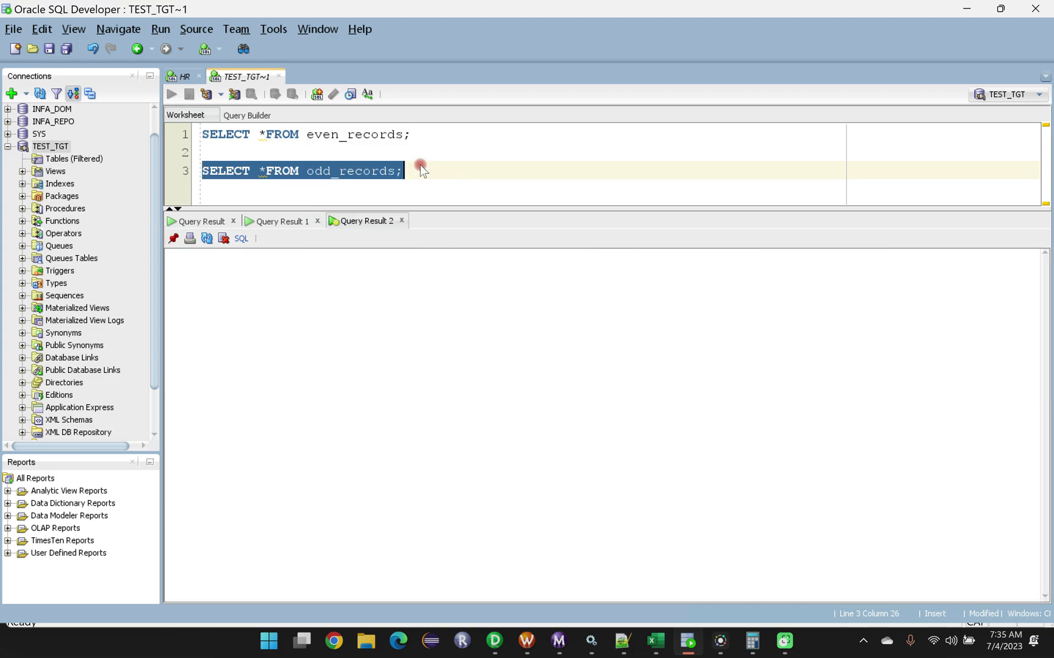
scroll(256, 524, down, 10)
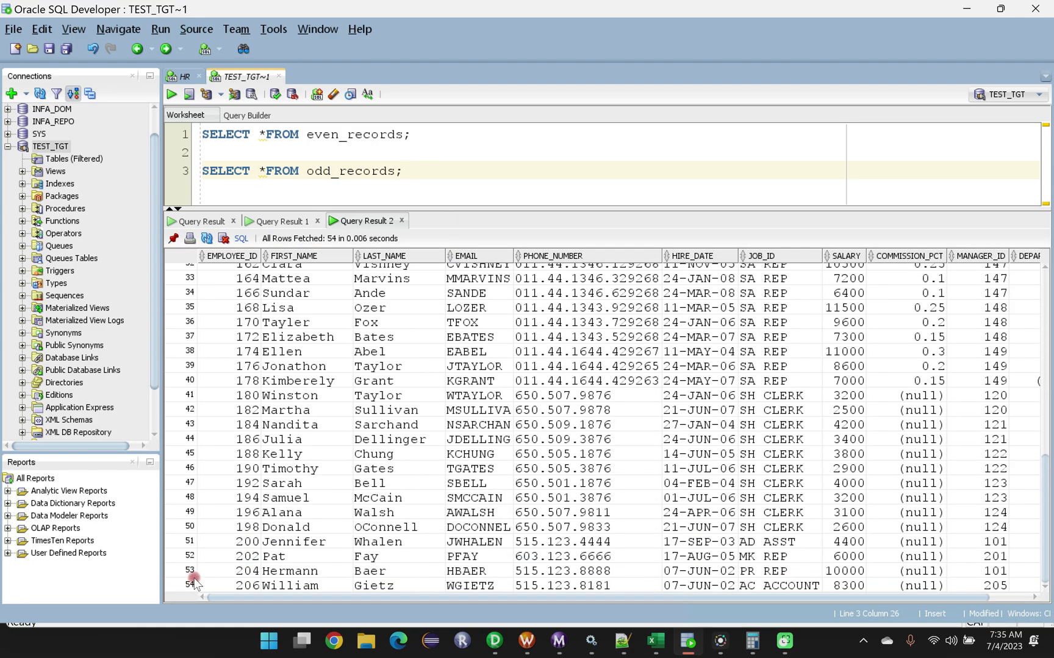
scroll(263, 511, up, 10)
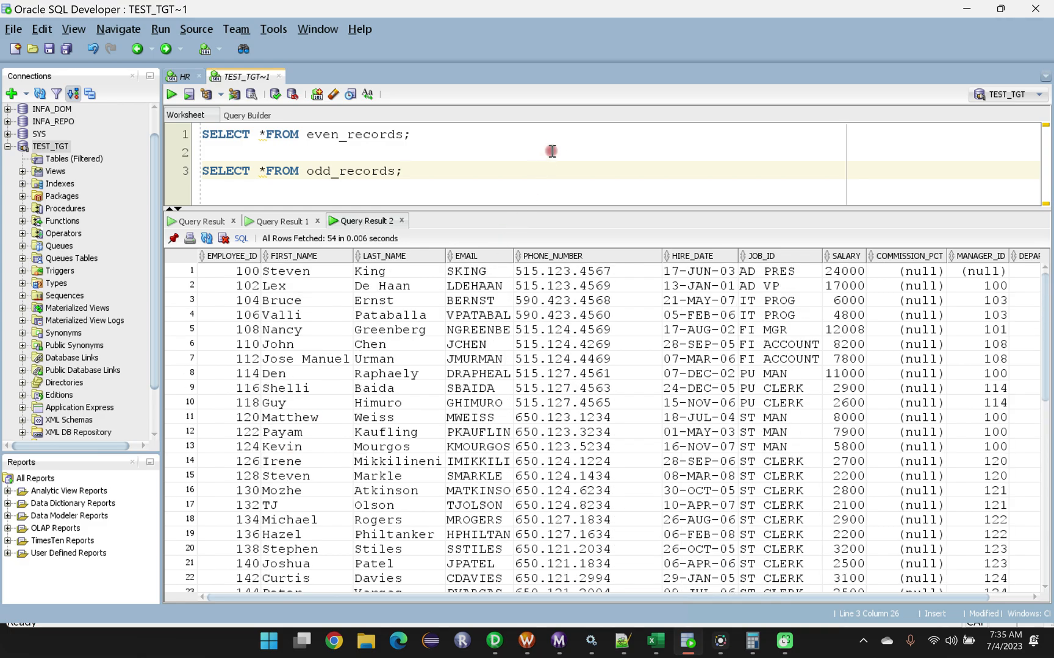
drag(525, 212, 517, 452)
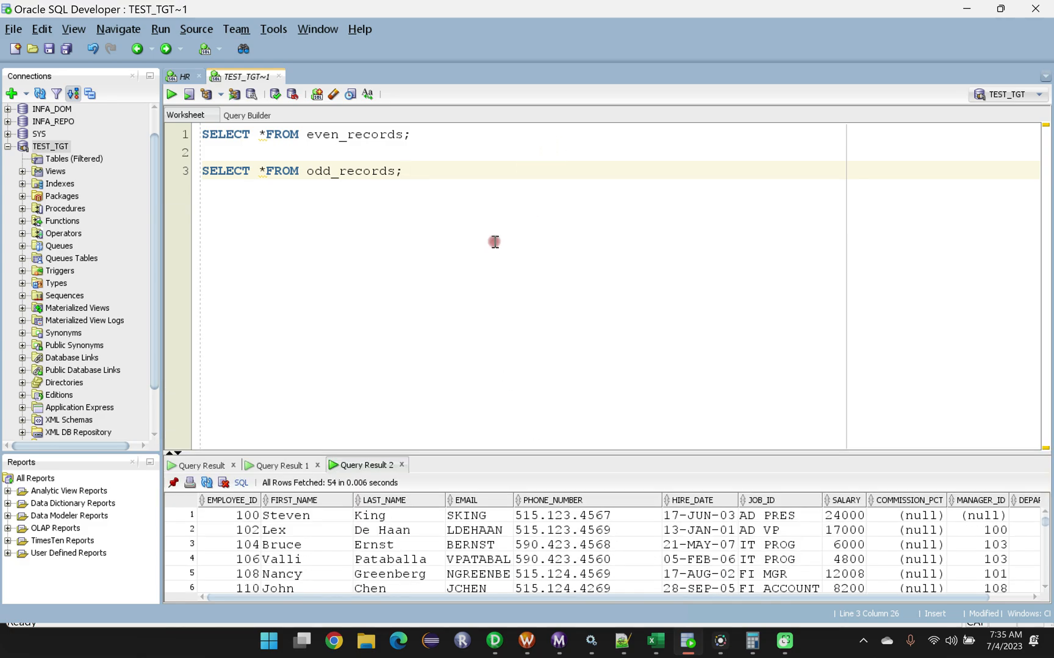